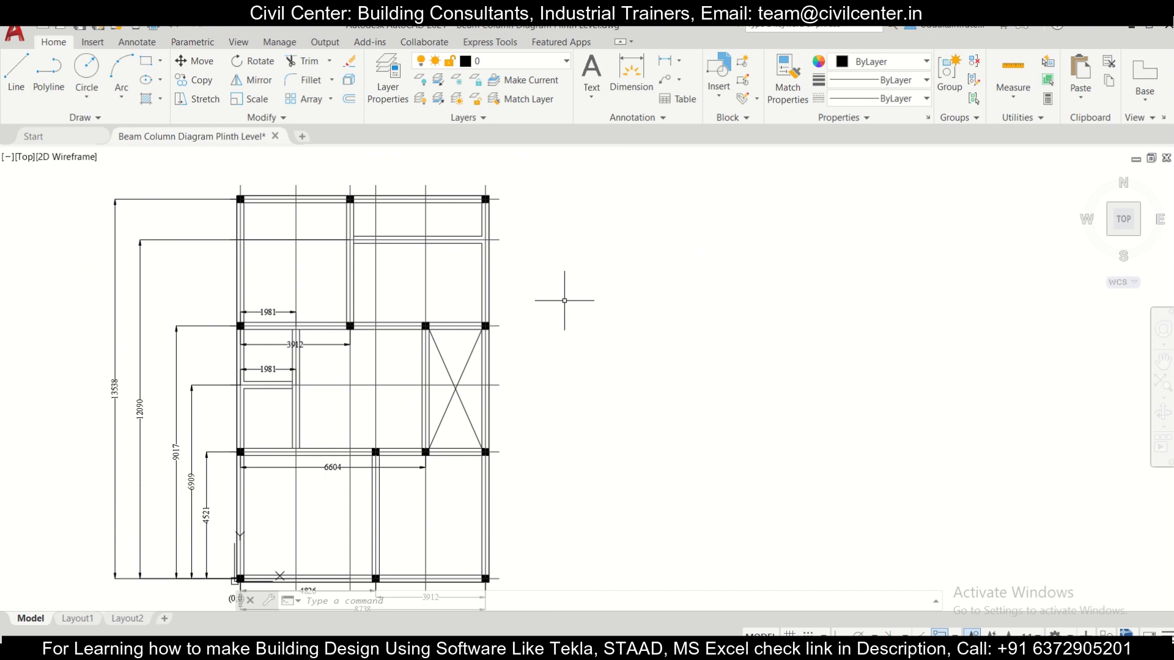
# Step: Examine the beam-column plan, its grid dimensions and the origin label at the lower-left column
pyautogui.moveTo(564, 300); pyautogui.dragTo(650, 297, button='middle')
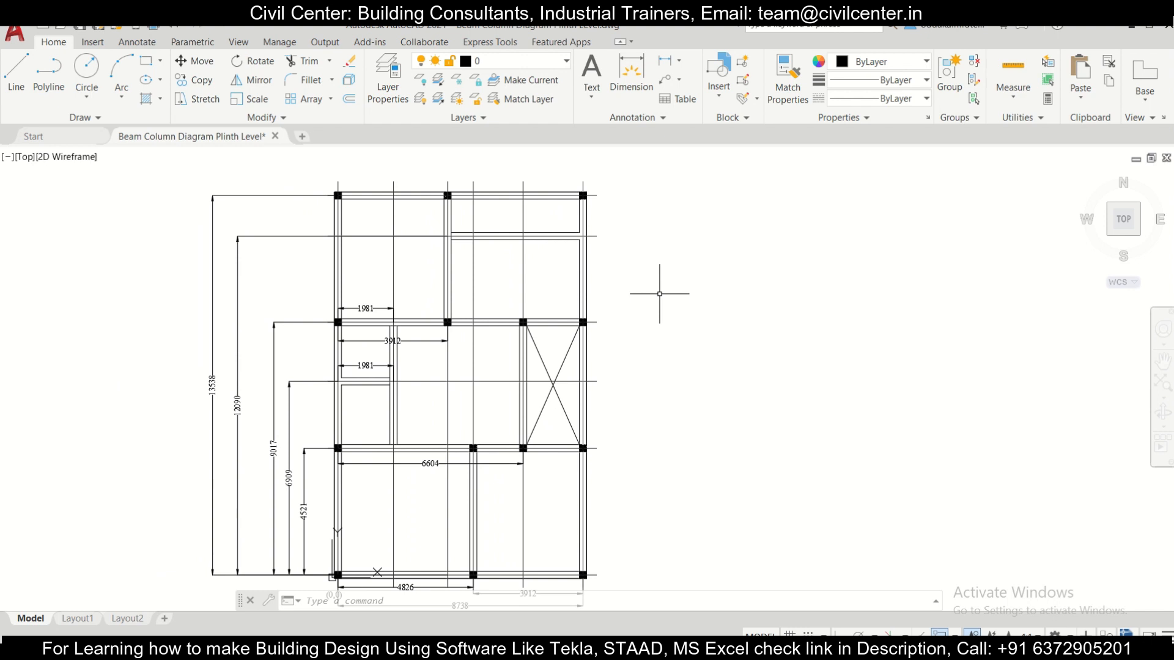
pyautogui.moveTo(660, 294); pyautogui.dragTo(717, 277, button='middle')
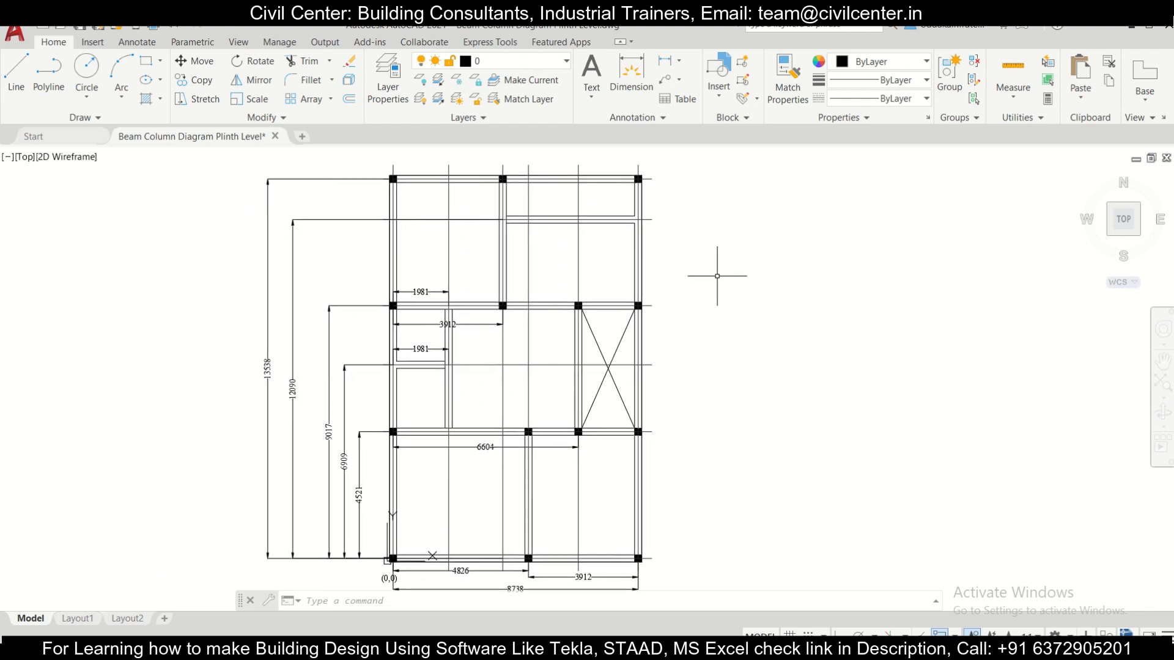
pyautogui.moveTo(741, 348); pyautogui.dragTo(703, 325, button='middle')
pyautogui.scroll(2, 440, 455)
pyautogui.scroll(-2, 444, 444)
pyautogui.moveTo(576, 343)
pyautogui.mouseDown(button='middle')
pyautogui.moveTo(611, 401)
pyautogui.moveTo(589, 376)
pyautogui.mouseUp(button='middle')
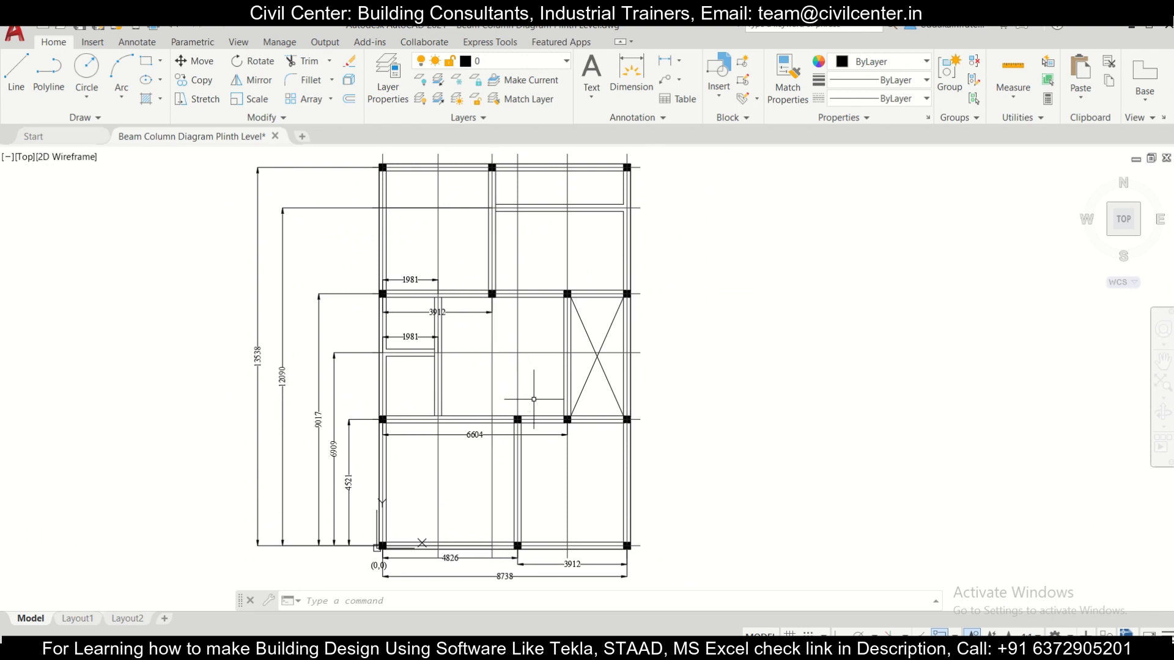
pyautogui.moveTo(388, 546); pyautogui.dragTo(388, 479, button='middle')
pyautogui.scroll(4, 391, 477)
pyautogui.scroll(-4, 417, 458)
pyautogui.moveTo(485, 416); pyautogui.dragTo(474, 435, button='middle')
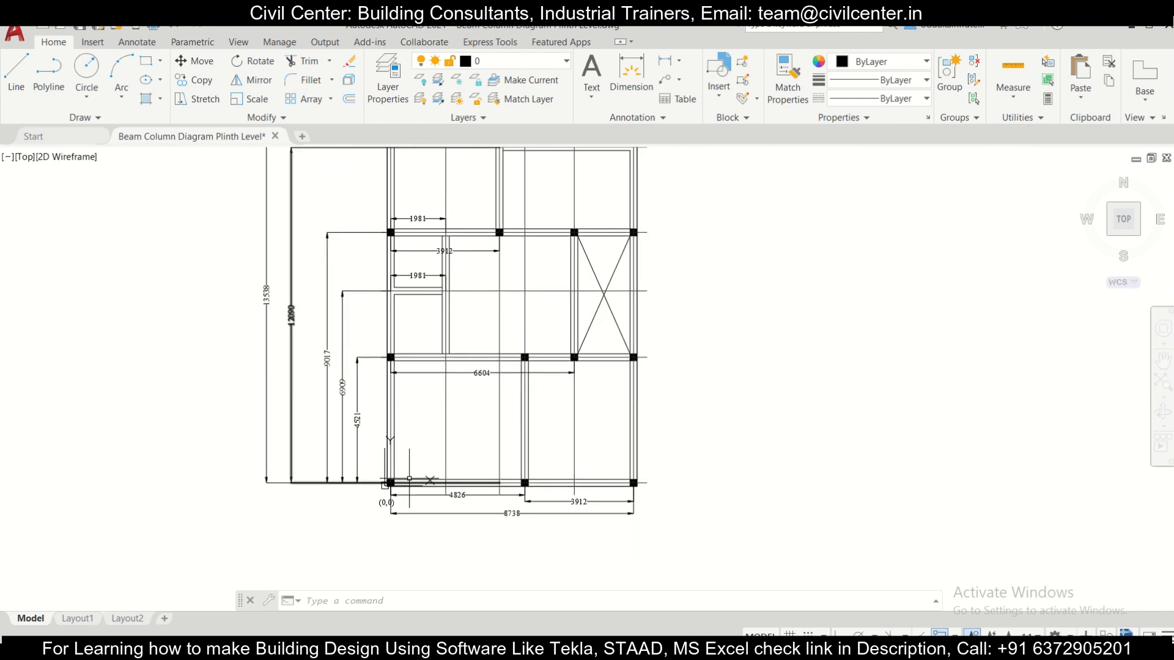
pyautogui.scroll(2, 387, 500)
pyautogui.scroll(2, 386, 500)
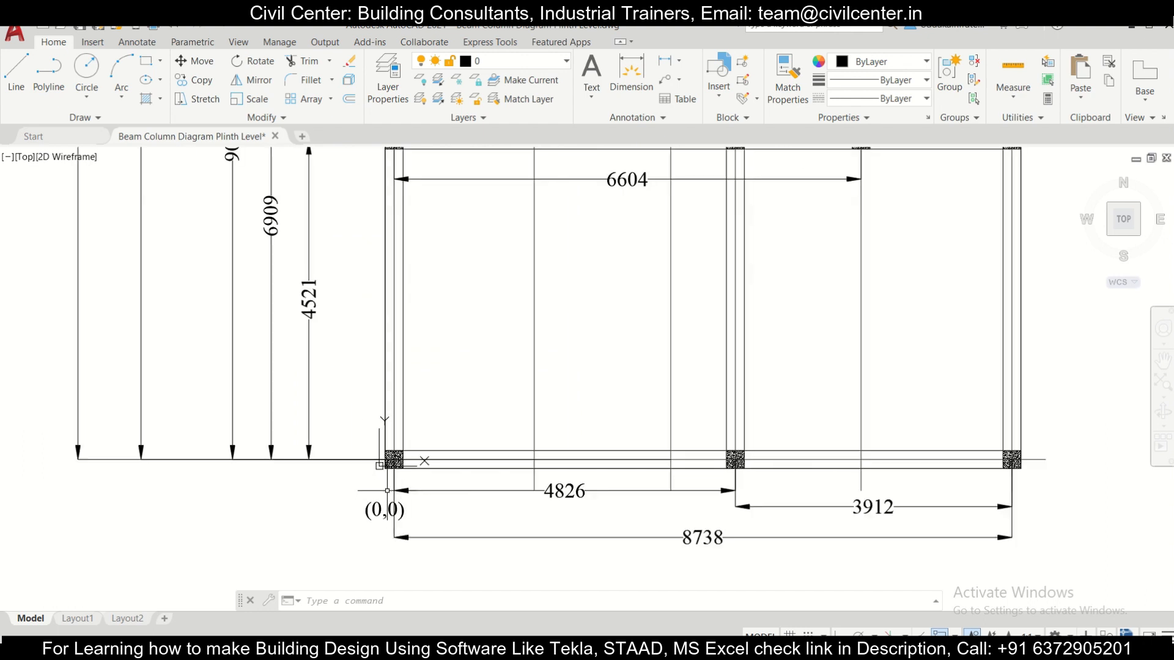
pyautogui.scroll(-4, 388, 483)
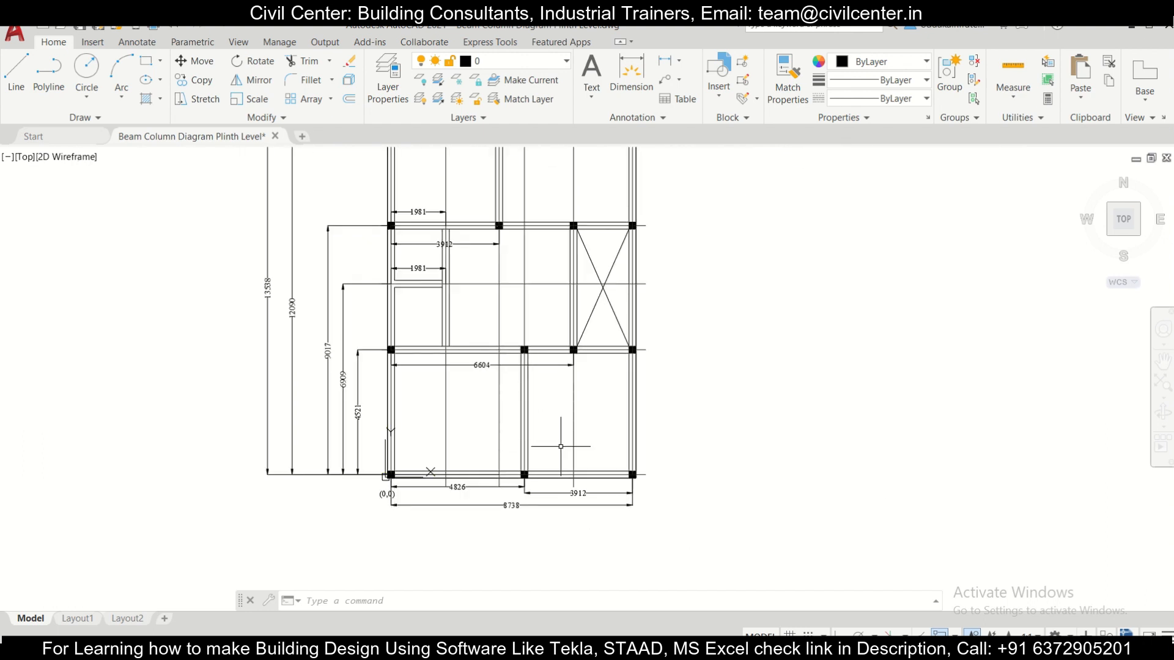
pyautogui.scroll(4, 423, 499)
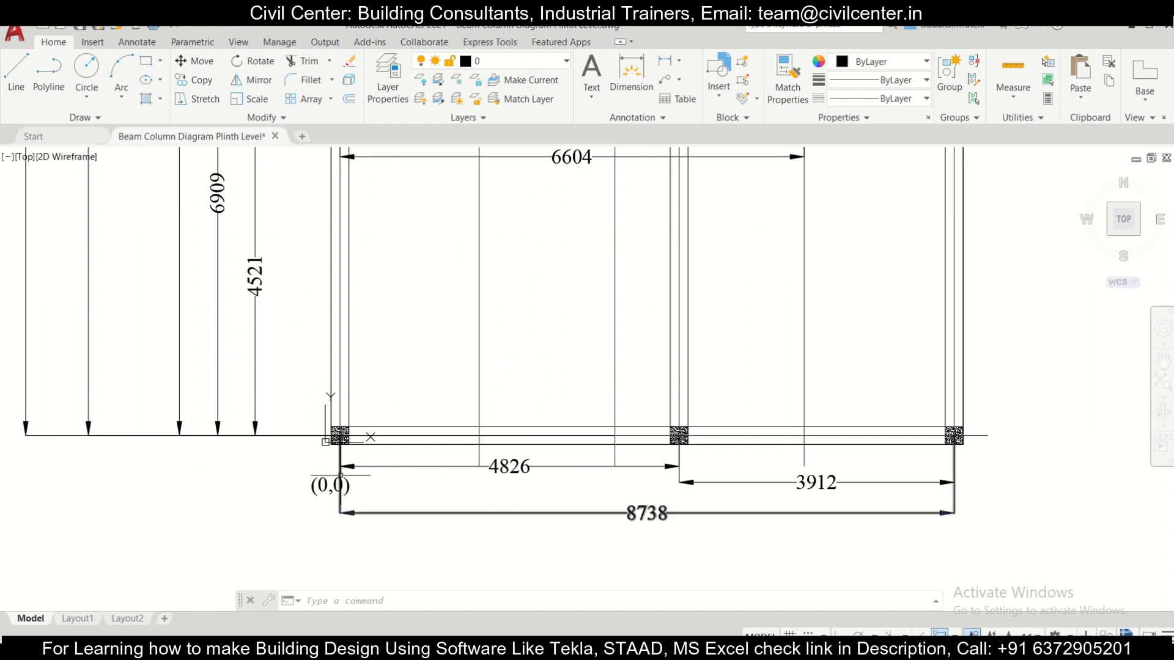
pyautogui.scroll(-4, 359, 465)
pyautogui.scroll(4, 343, 459)
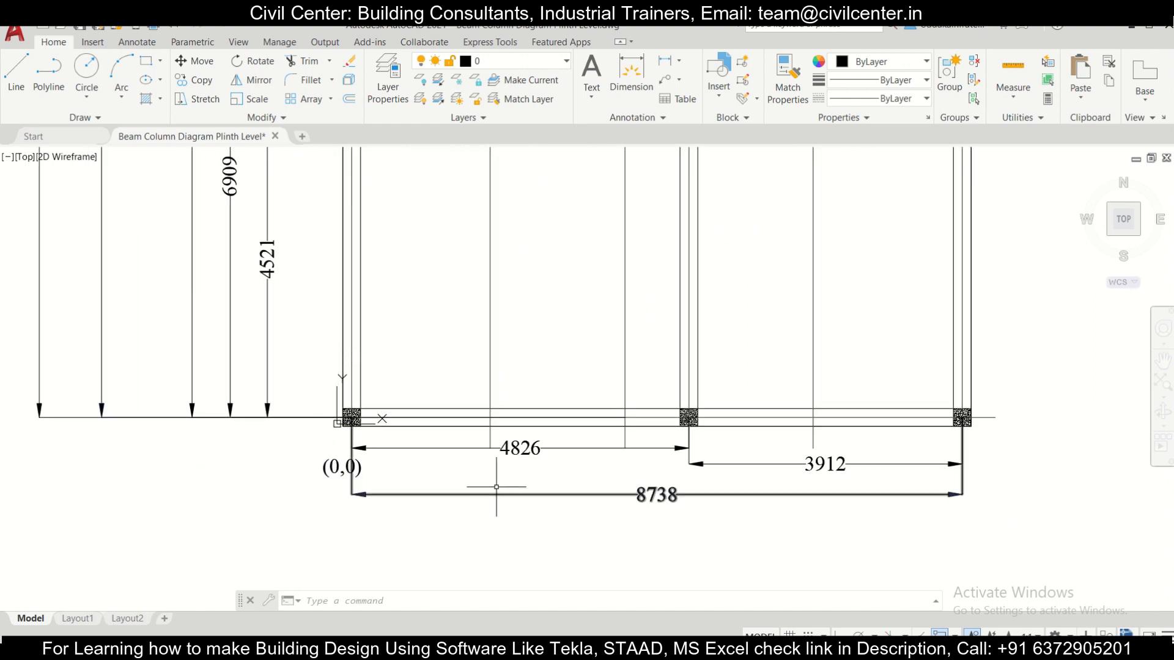
# Step: Copy the (0,0) coordinate label from the lower-left column to beside the middle column of the bottom row
pyautogui.scroll(2, 310, 467)
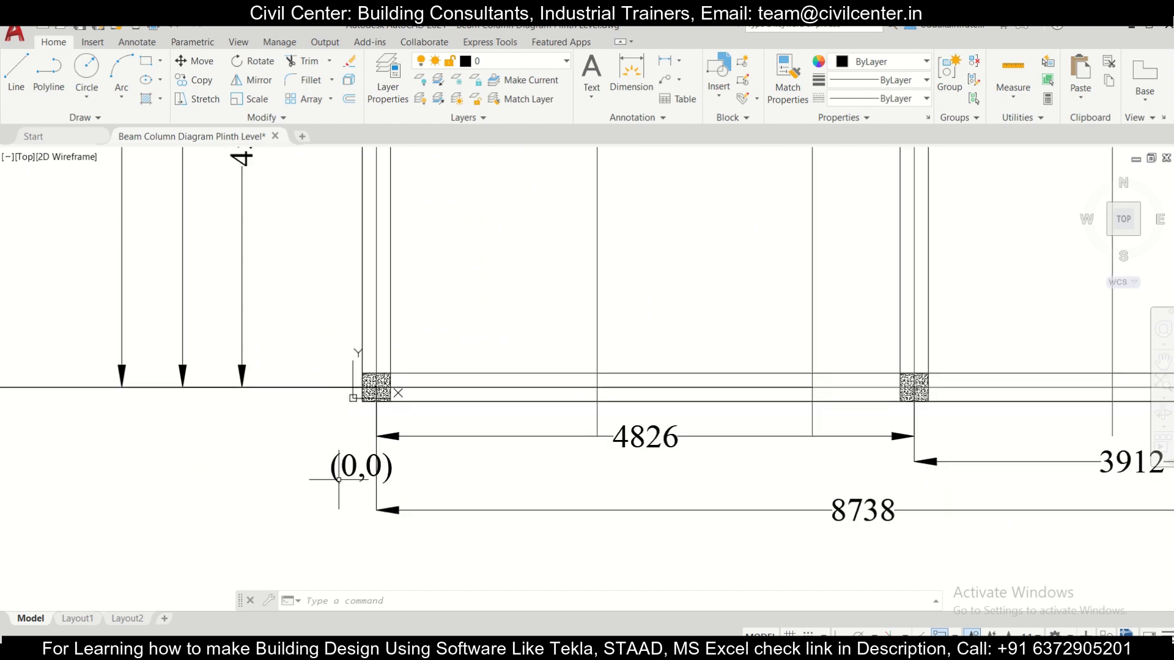
pyautogui.click(353, 481)
pyautogui.click(324, 443)
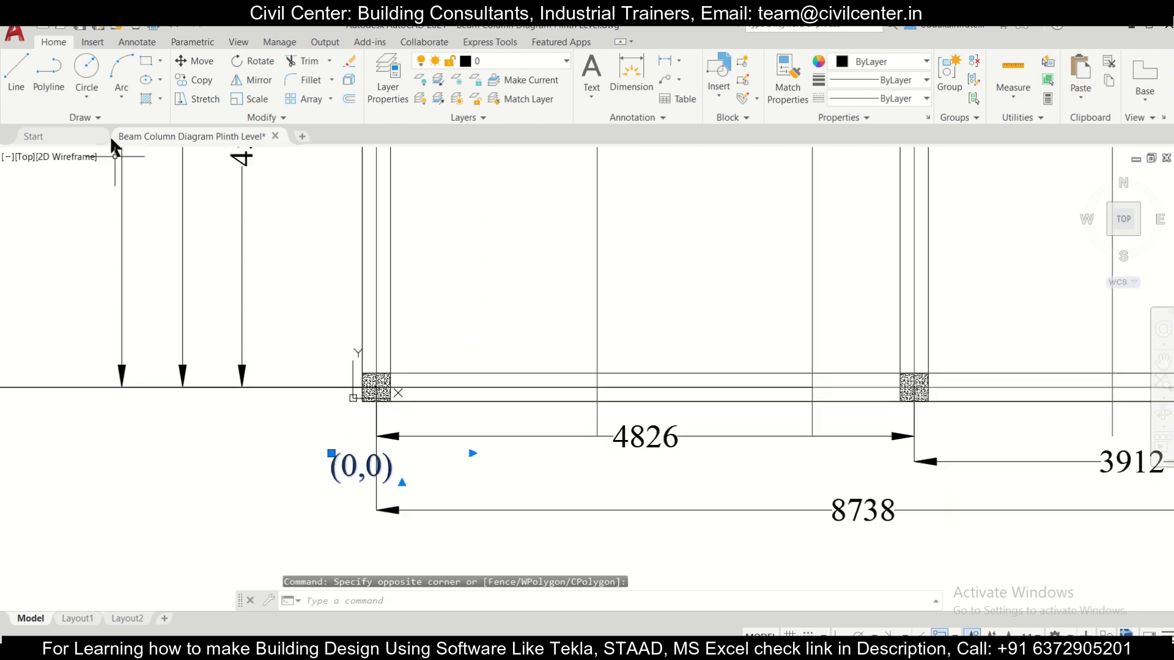
pyautogui.click(194, 80)
pyautogui.click(333, 460)
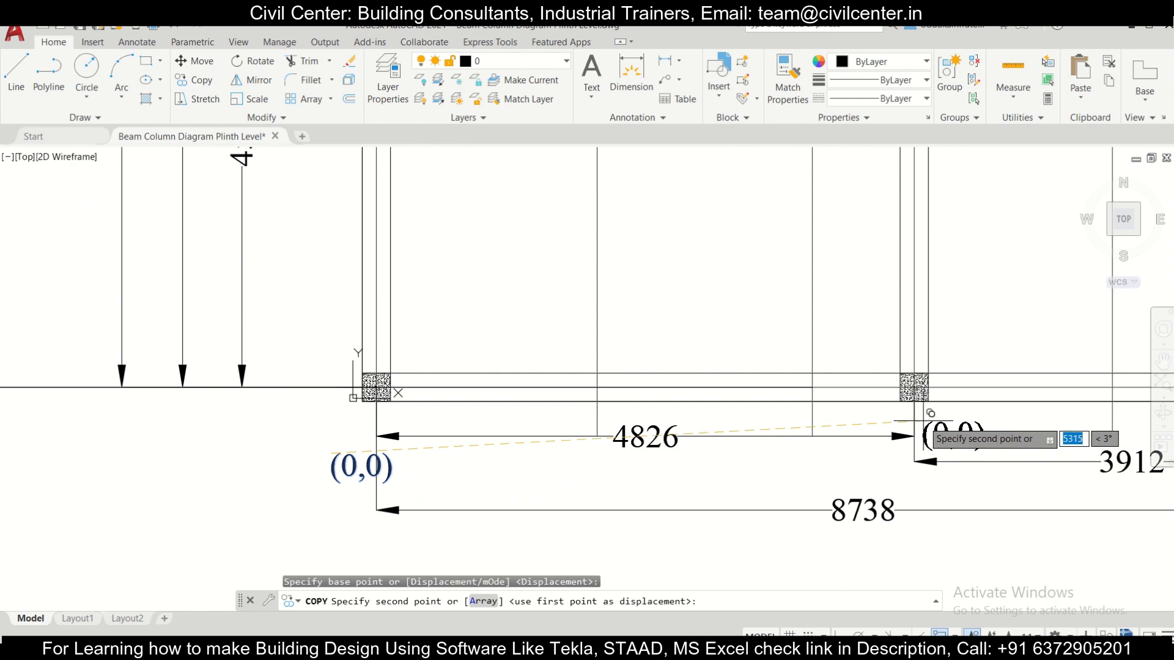
pyautogui.click(933, 420)
pyautogui.press('Escape')
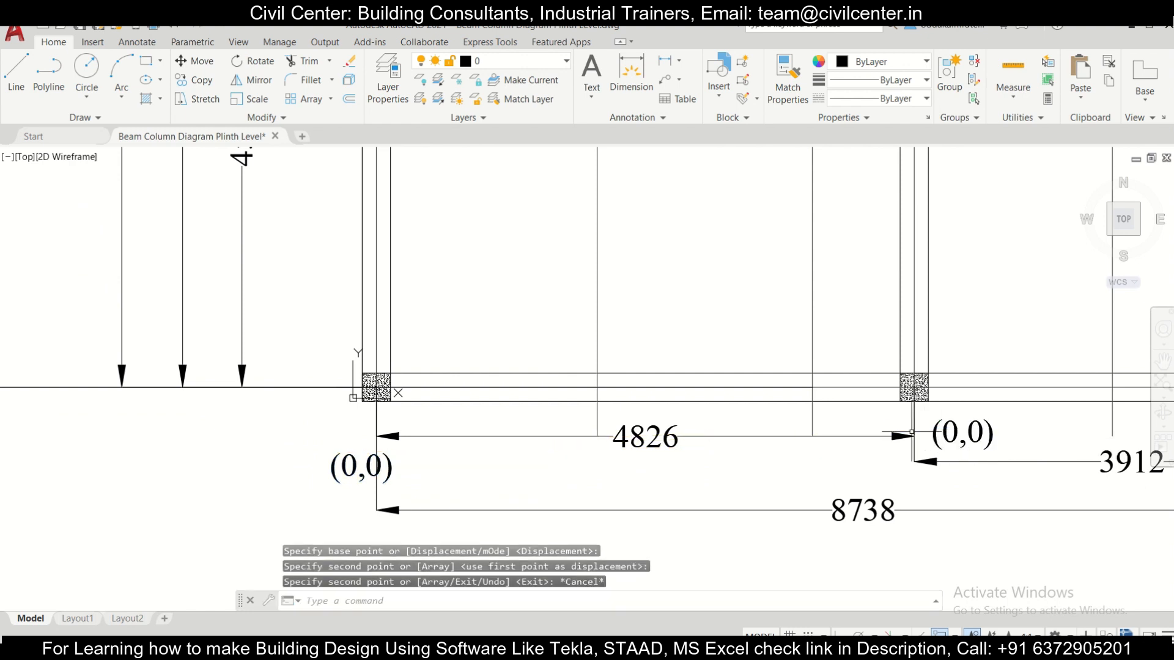
# Step: Change the copied coordinate label at the bottom row's middle column to (4826, 0)
pyautogui.scroll(-2, 886, 428)
pyautogui.scroll(2, 968, 445)
pyautogui.scroll(-2, 968, 445)
pyautogui.scroll(2, 881, 416)
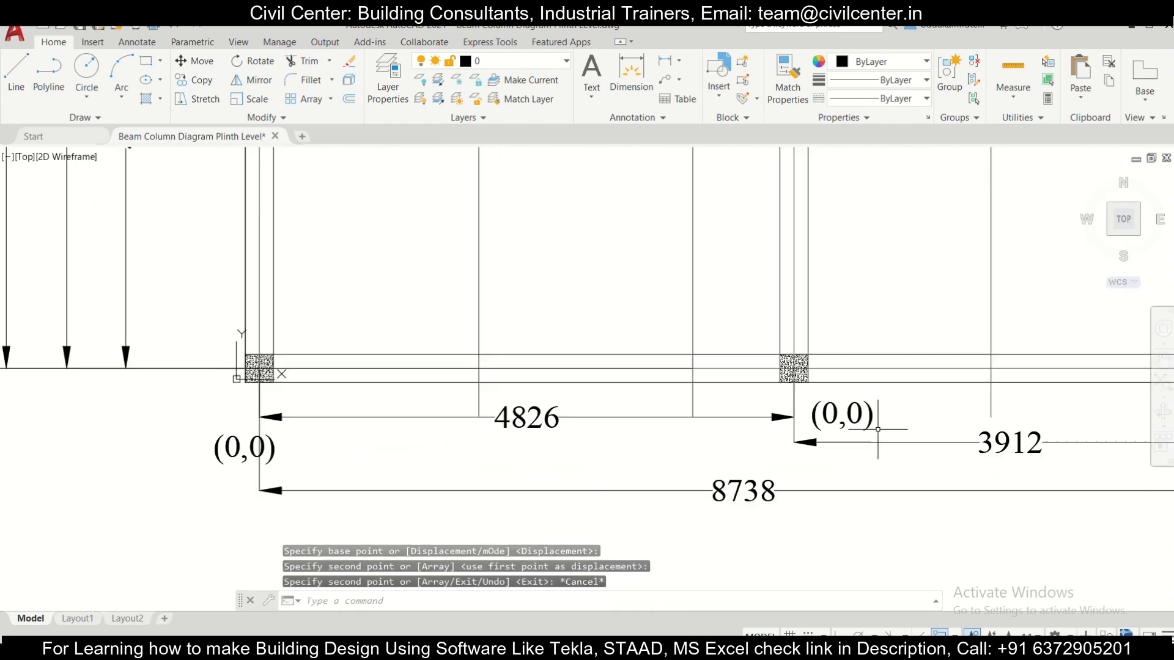
pyautogui.click(866, 416)
pyautogui.doubleClick(837, 418)
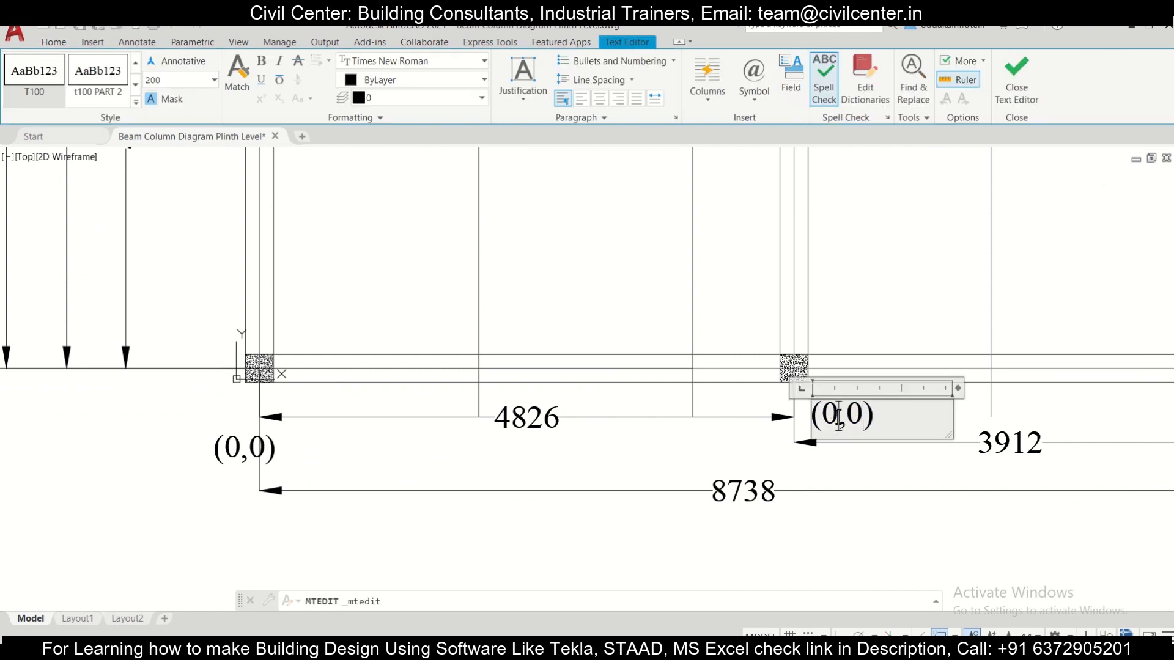
pyautogui.moveTo(839, 418); pyautogui.dragTo(817, 417)
pyautogui.write('4')
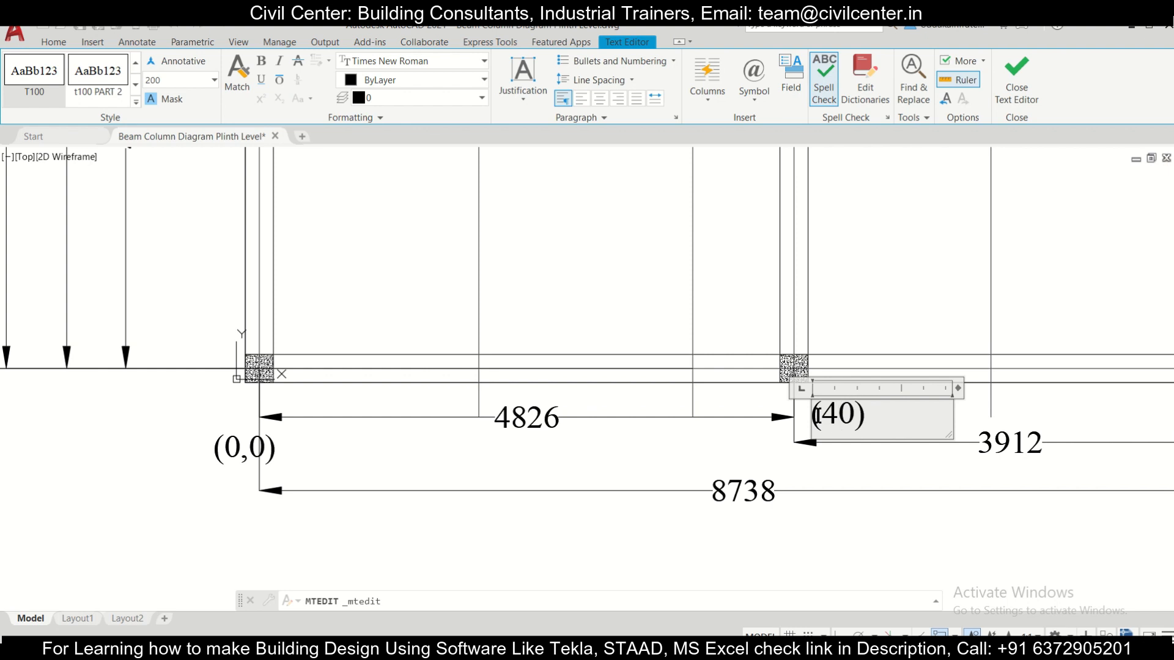
pyautogui.write('826,')
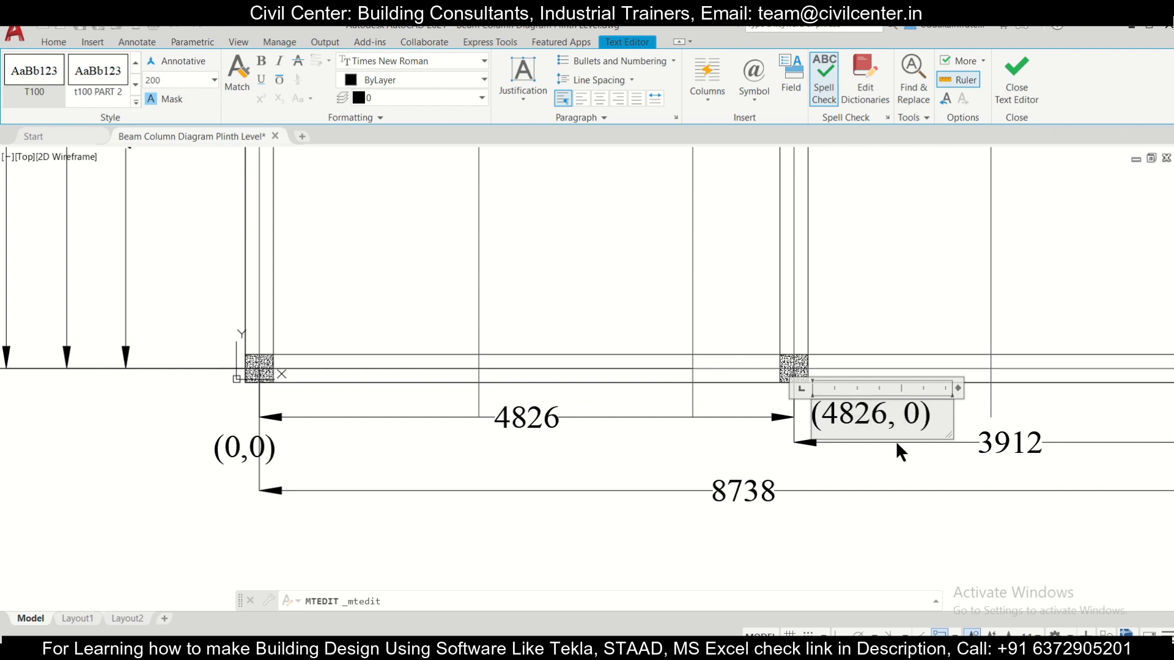
pyautogui.click(745, 453)
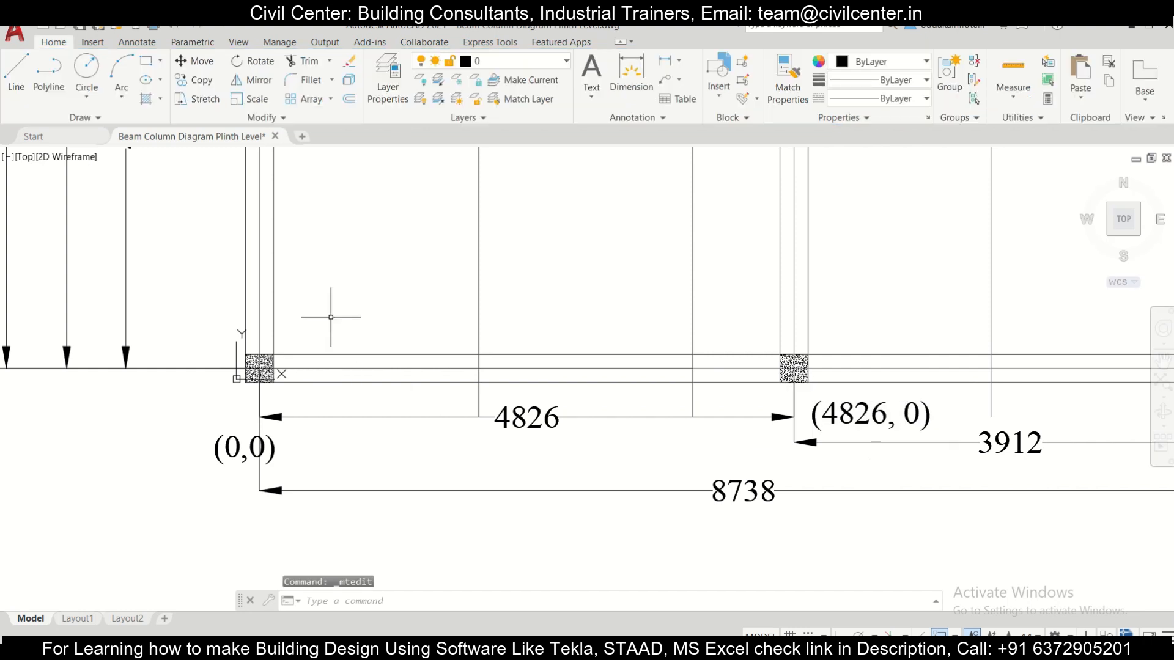
# Step: Copy the (4826, 0) coordinate label to just below and beside the lower-right corner column
pyautogui.scroll(-1, 363, 384)
pyautogui.moveTo(970, 408); pyautogui.dragTo(876, 411, button='middle')
pyautogui.scroll(1, 542, 398)
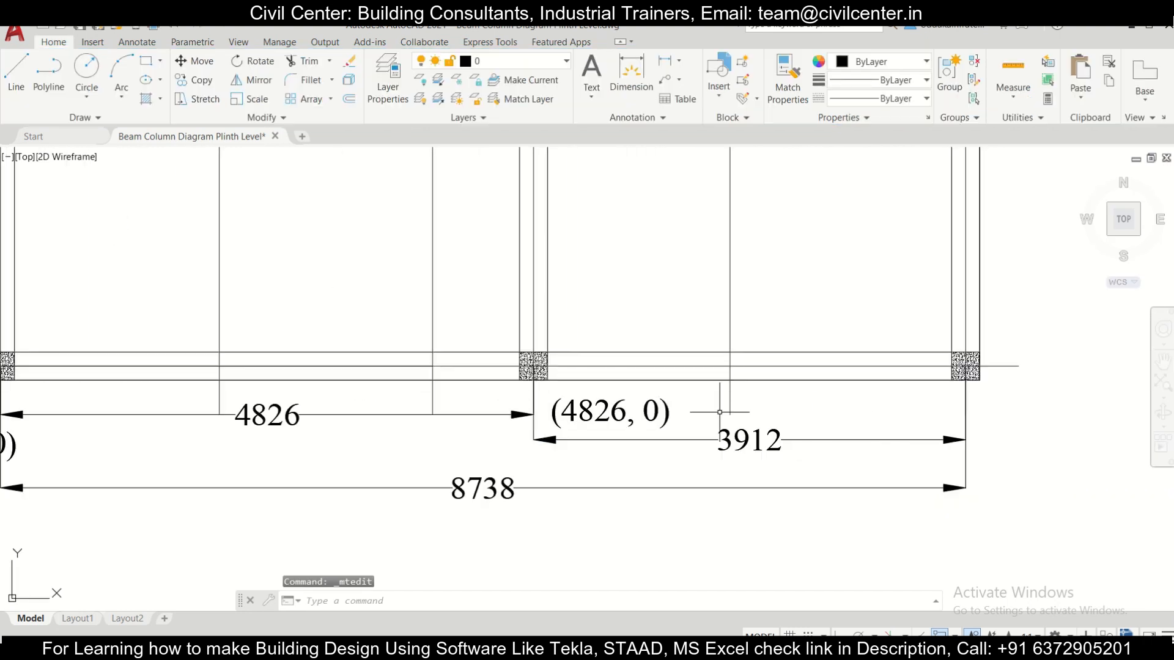
pyautogui.click(720, 412)
pyautogui.click(621, 397)
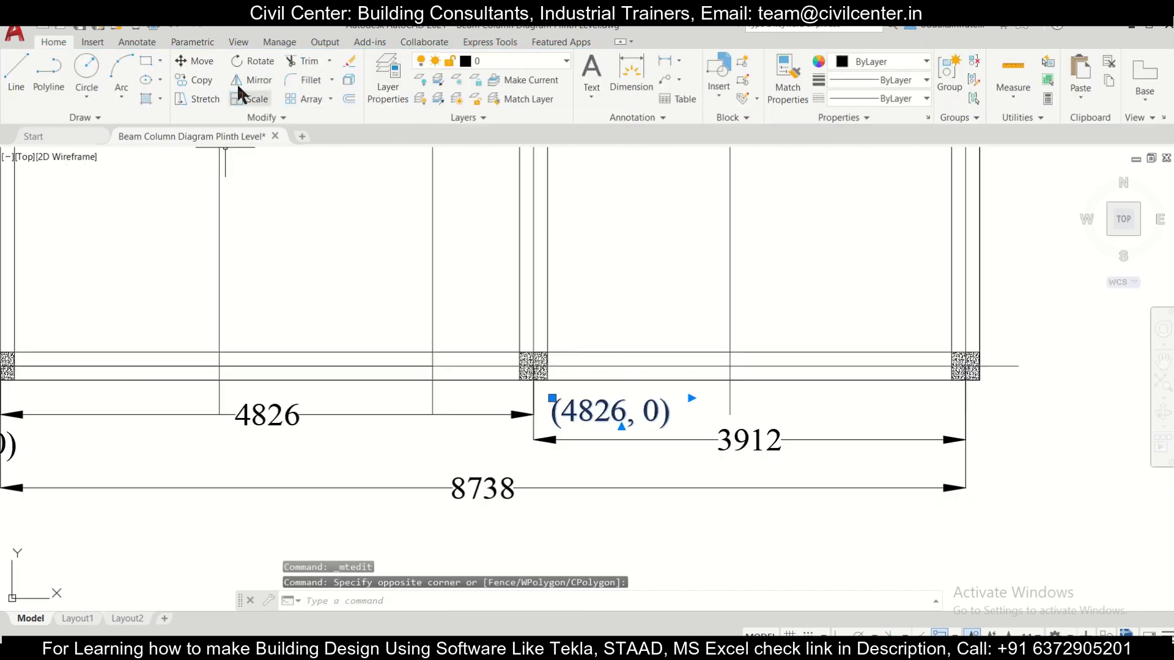
pyautogui.click(193, 80)
pyautogui.click(611, 414)
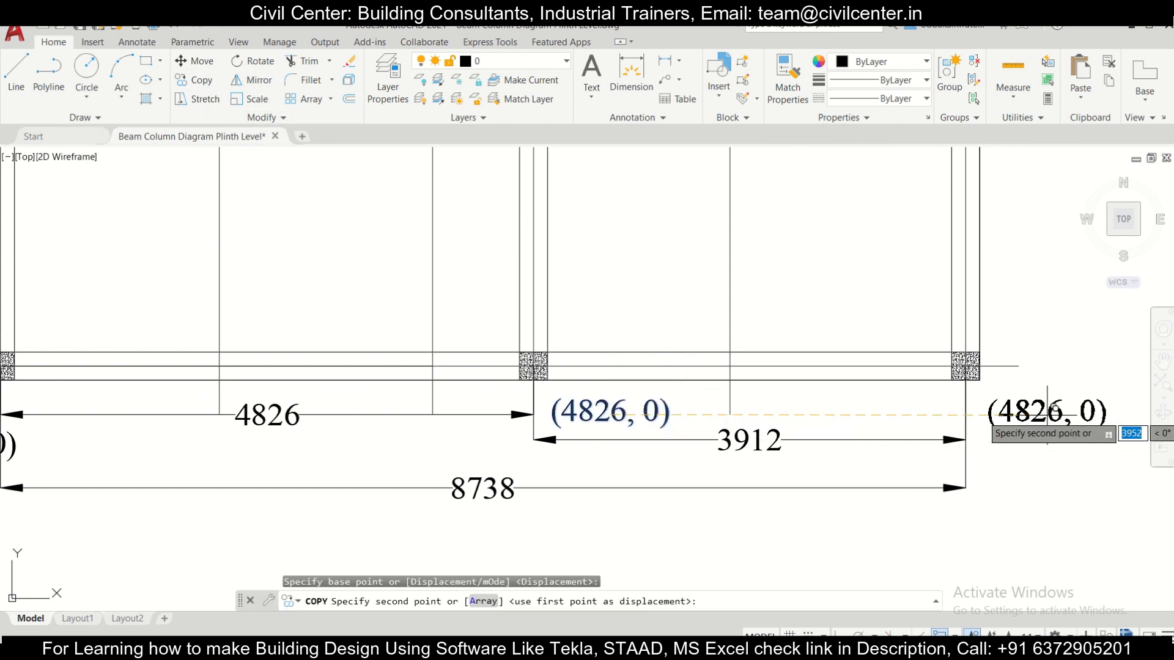
pyautogui.press('Escape')
pyautogui.scroll(-2, 831, 404)
pyautogui.moveTo(911, 388); pyautogui.dragTo(805, 403, button='middle')
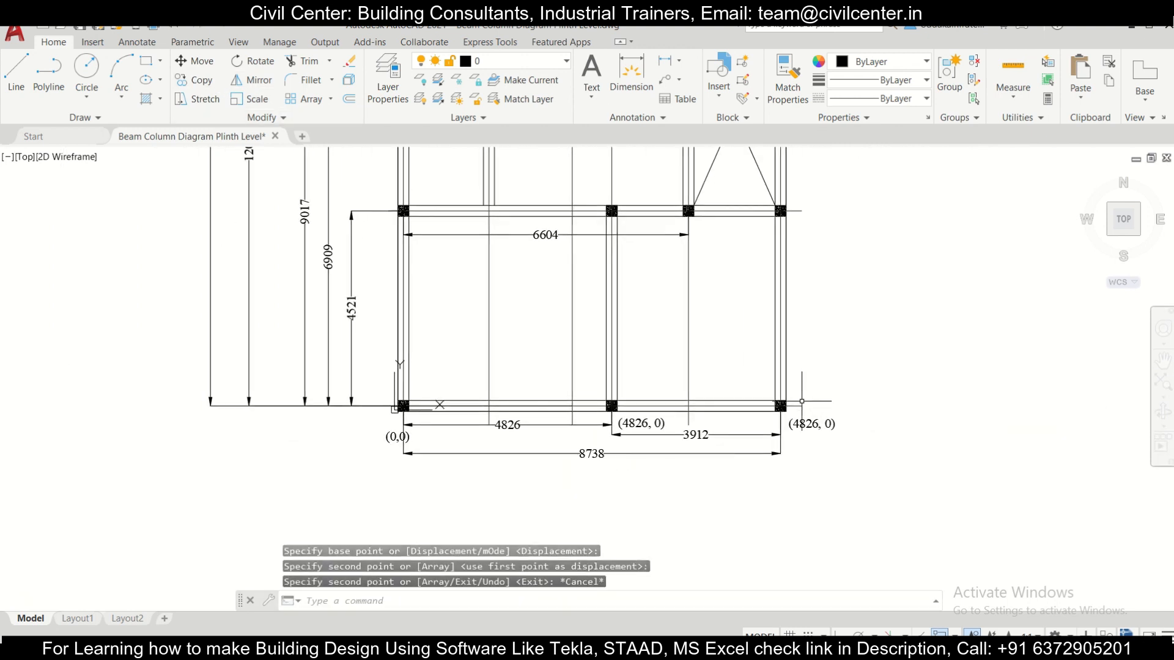
pyautogui.moveTo(714, 230); pyautogui.dragTo(669, 282, button='middle')
pyautogui.scroll(2, 704, 481)
pyautogui.click(813, 496)
pyautogui.click(801, 471)
pyautogui.click(202, 80)
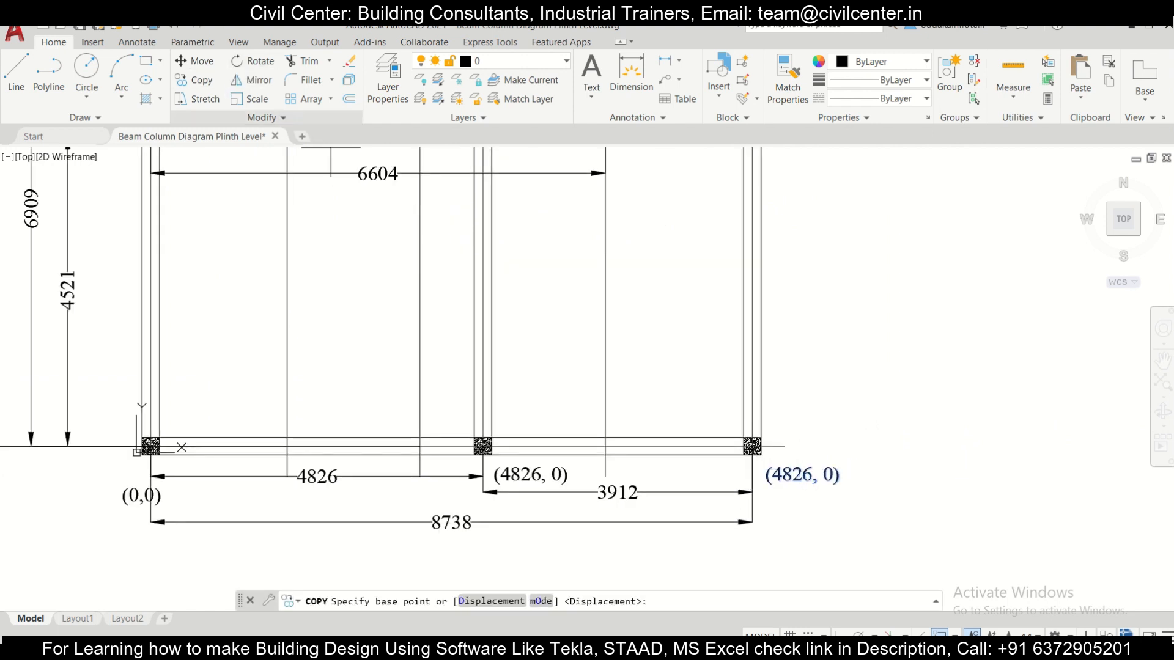
pyautogui.click(764, 489)
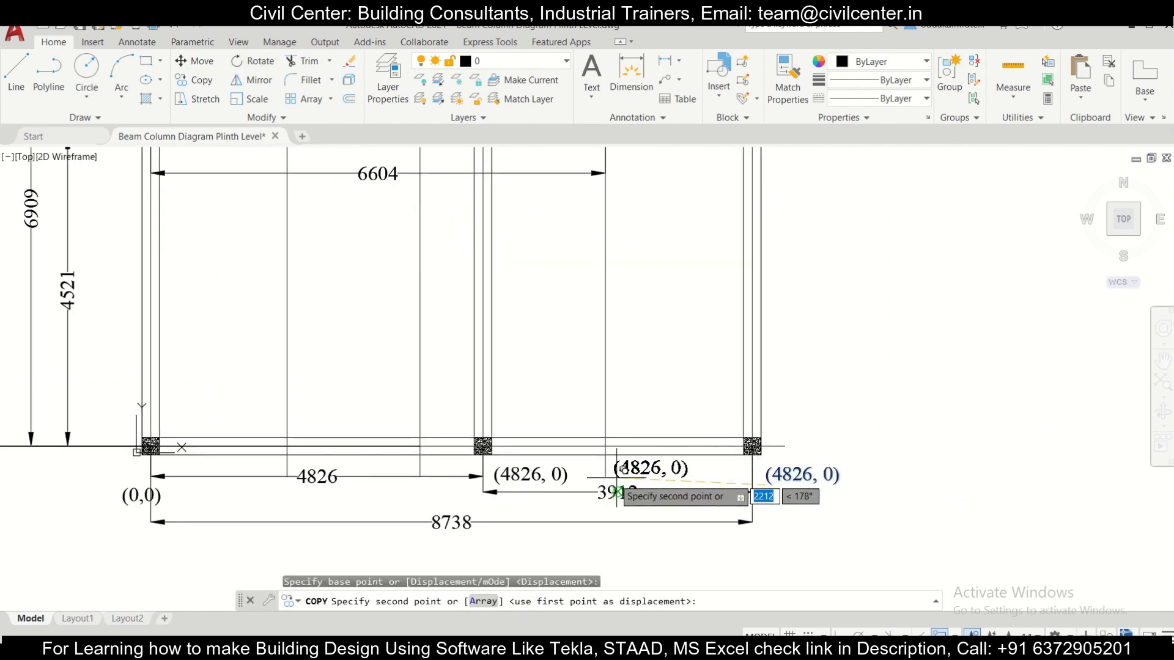
pyautogui.scroll(-2, 710, 450)
pyautogui.scroll(2, 710, 450)
pyautogui.press('Escape')
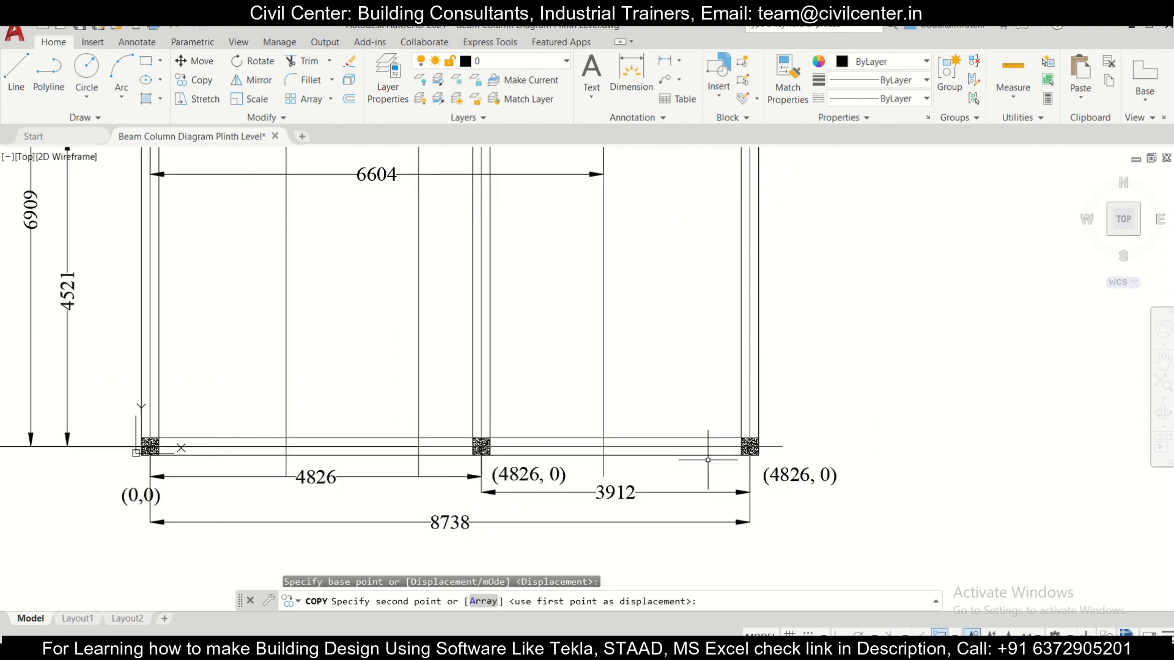
# Step: Change the coordinate label at the lower-right corner column to (8738, 0)
pyautogui.scroll(-4, 637, 401)
pyautogui.scroll(4, 619, 323)
pyautogui.scroll(-4, 617, 320)
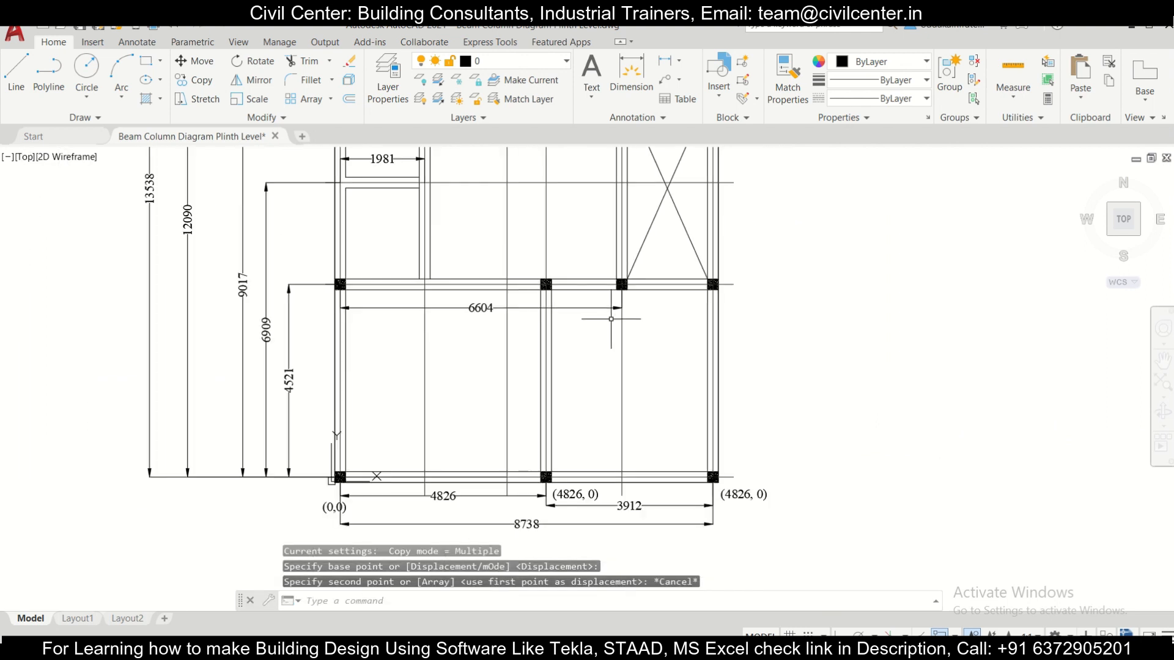
pyautogui.scroll(4, 599, 532)
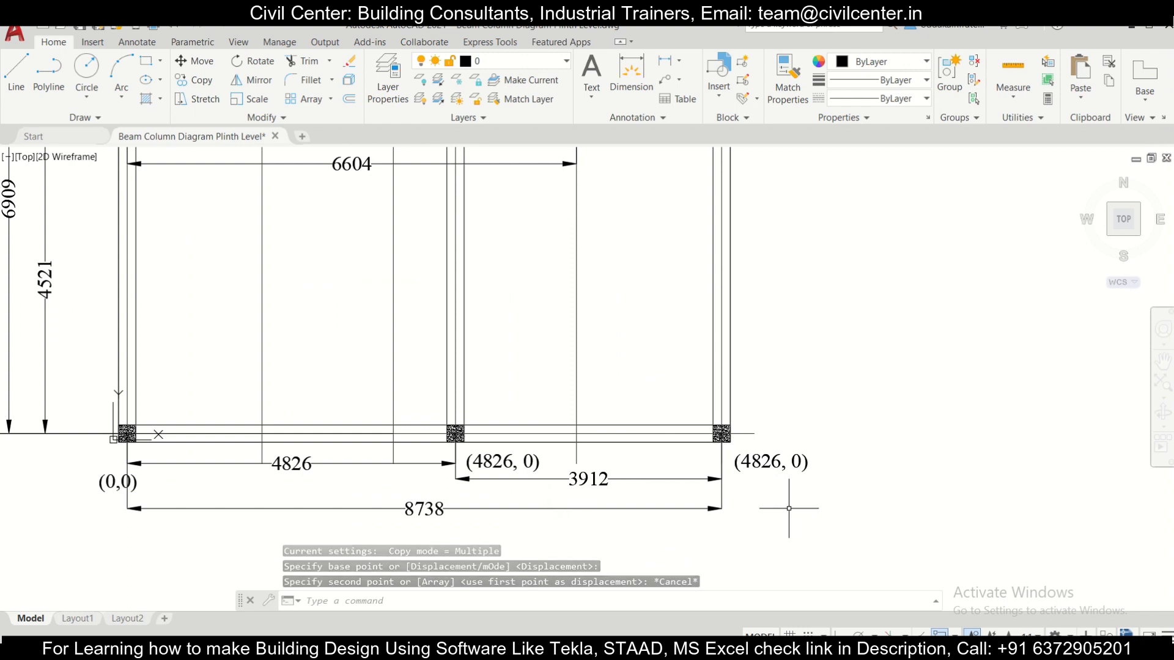
pyautogui.scroll(2, 789, 511)
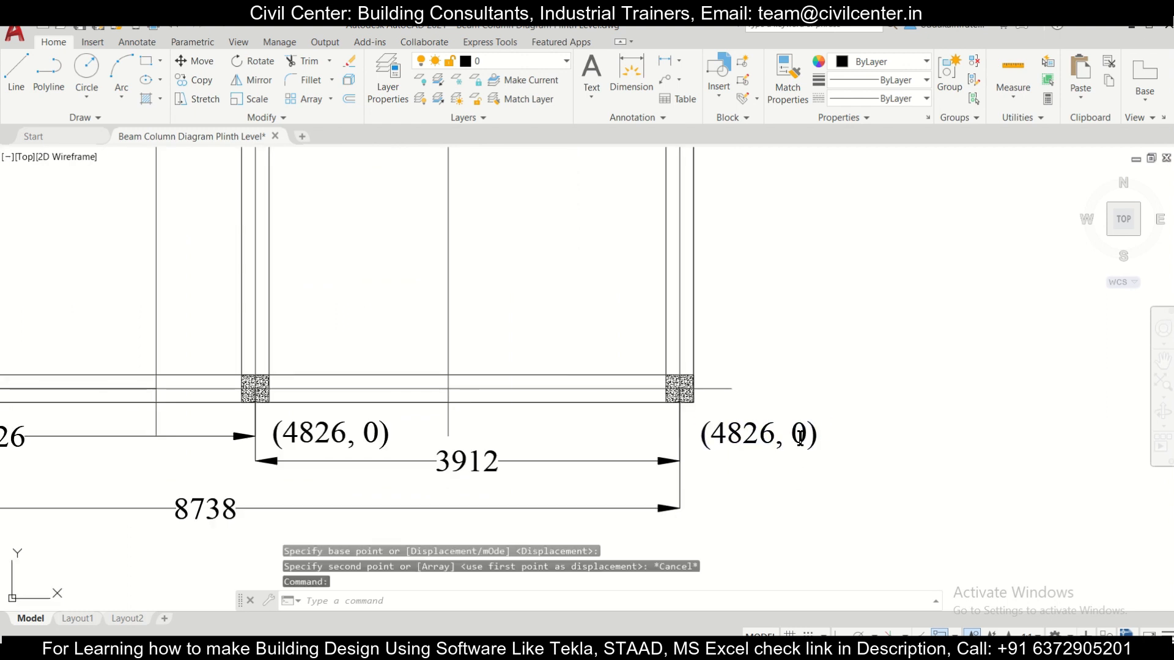
pyautogui.doubleClick(800, 437)
pyautogui.moveTo(775, 434); pyautogui.dragTo(711, 433)
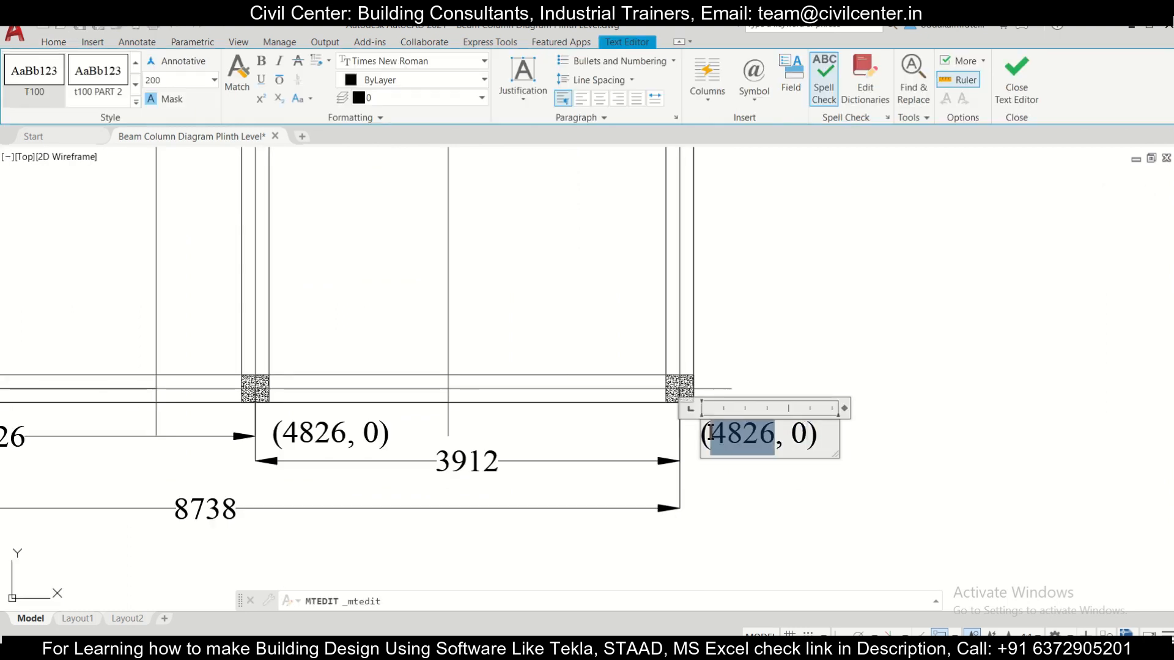
pyautogui.write('8738')
pyautogui.click(754, 485)
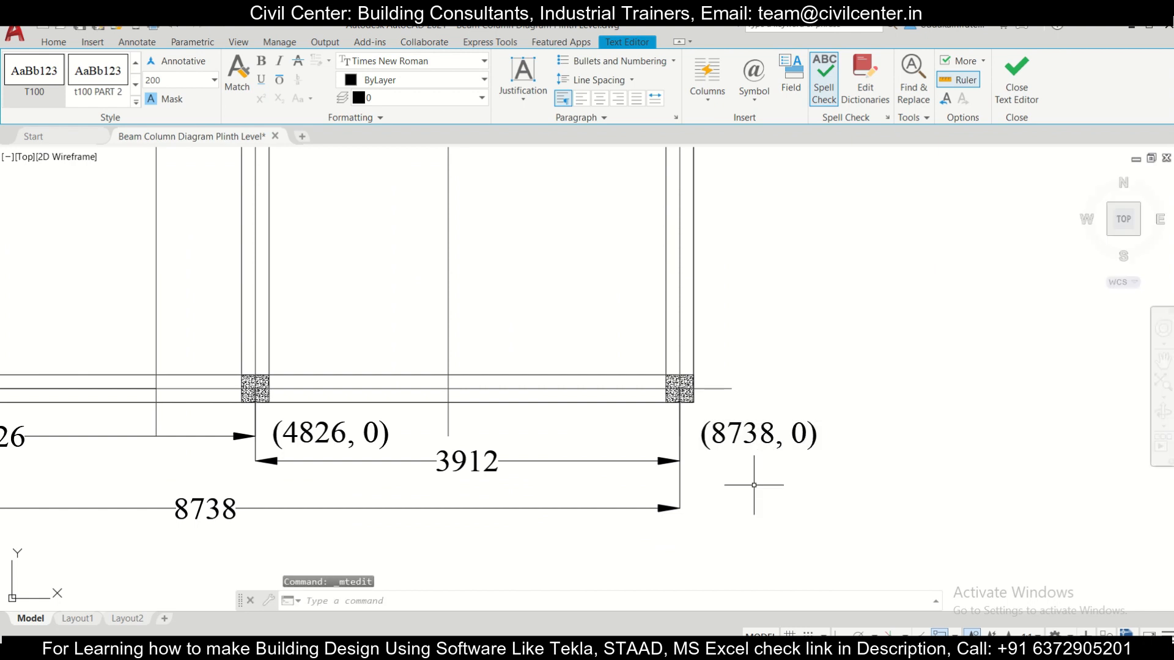
# Step: Copy the (0,0) label to just below and beside the leftmost column of the second row, above the 6604 dimension
pyautogui.scroll(-5, 754, 485)
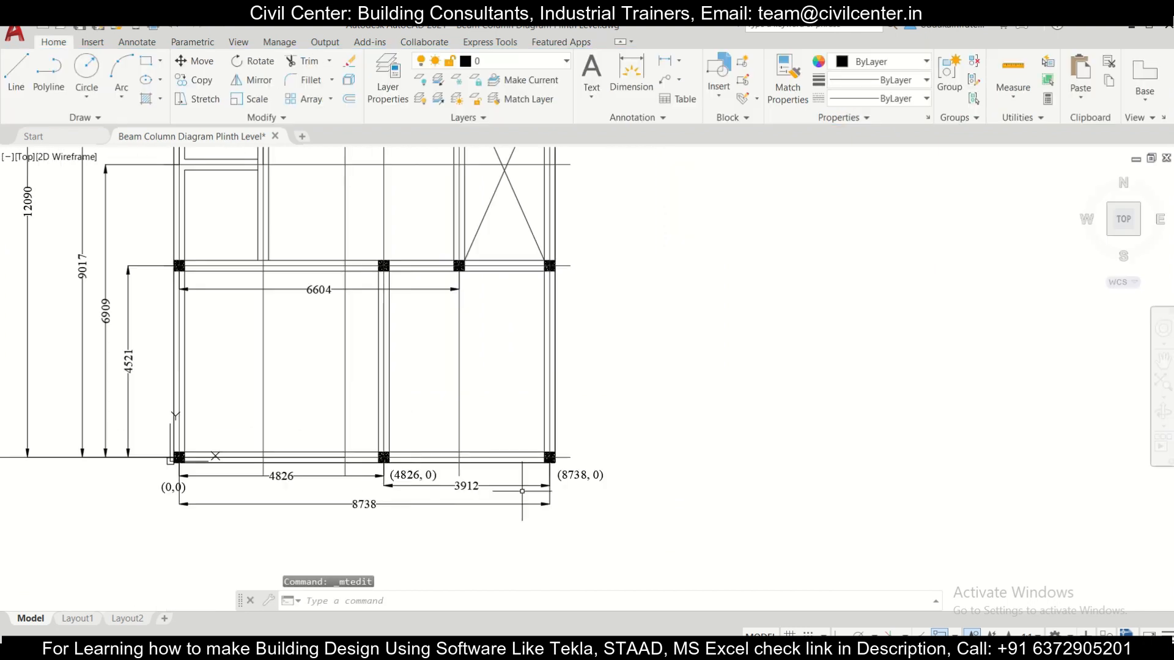
pyautogui.moveTo(388, 483); pyautogui.dragTo(443, 502, button='middle')
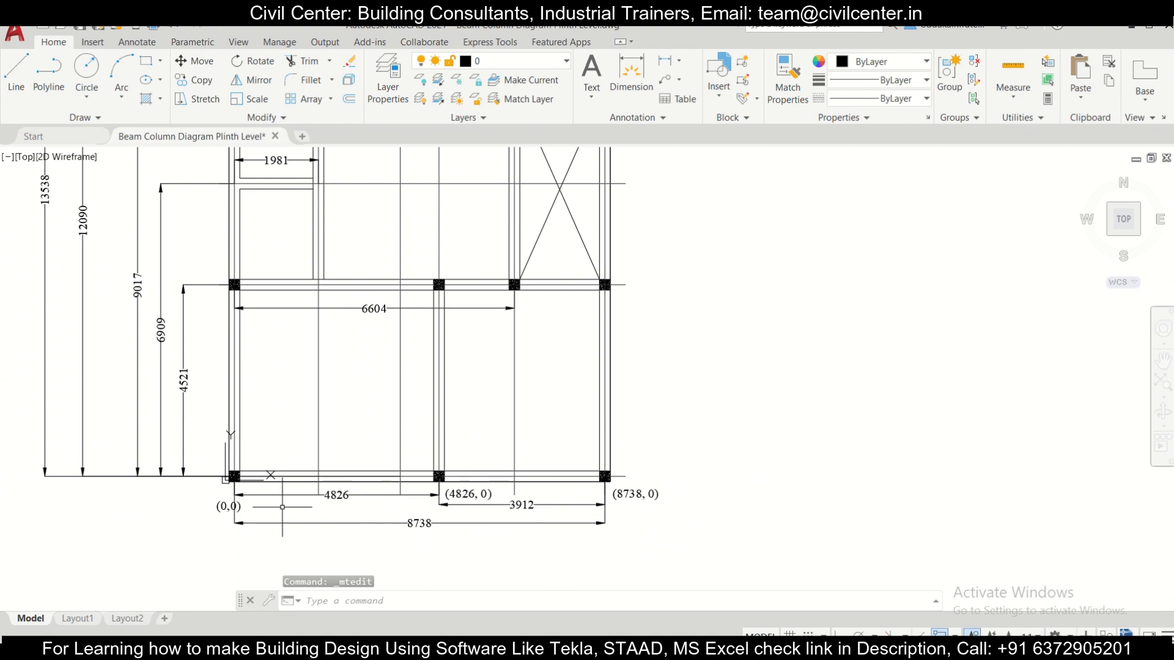
pyautogui.scroll(2, 257, 507)
pyautogui.click(203, 507)
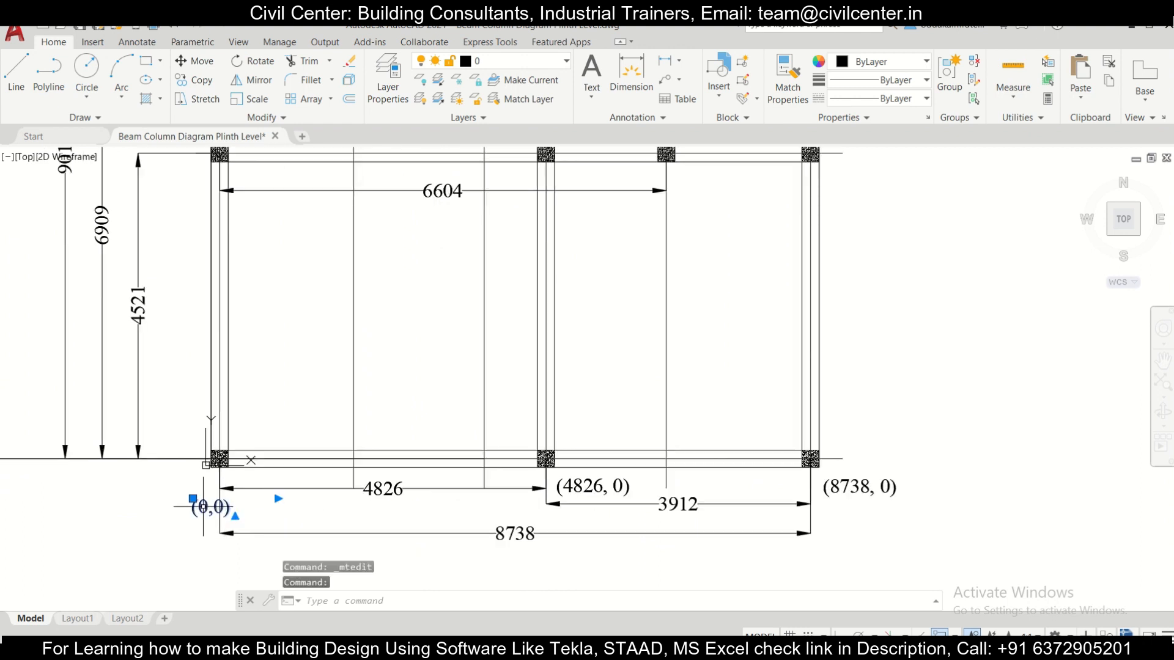
pyautogui.click(200, 80)
pyautogui.click(204, 507)
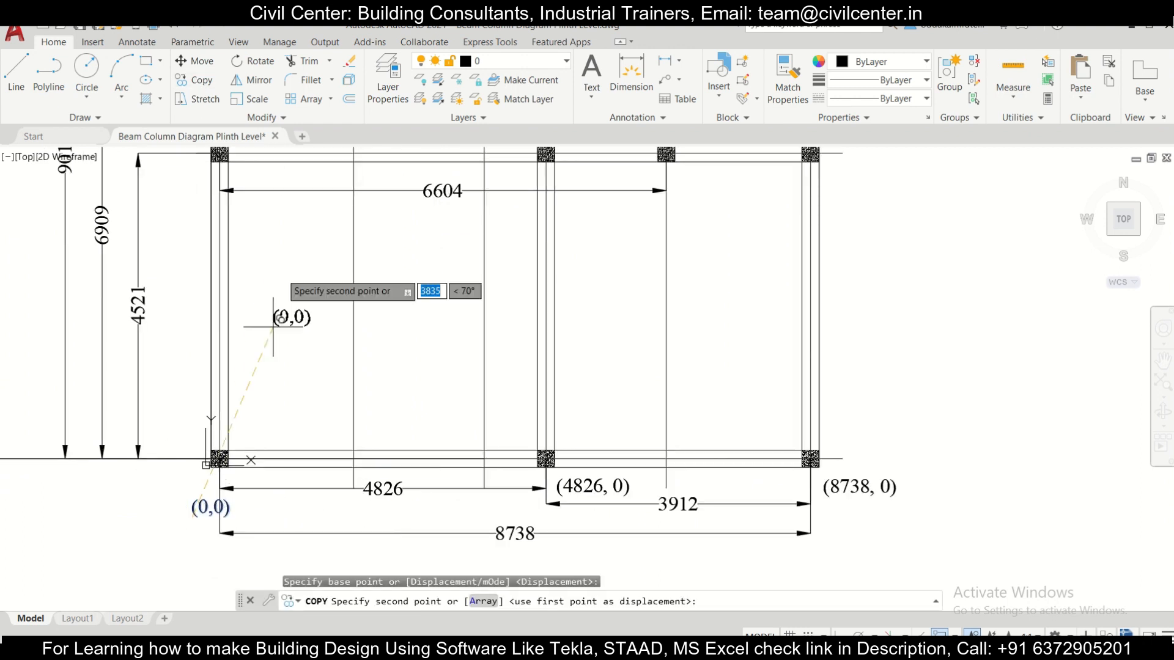
pyautogui.moveTo(284, 231); pyautogui.dragTo(377, 402, button='middle')
pyautogui.scroll(2, 342, 398)
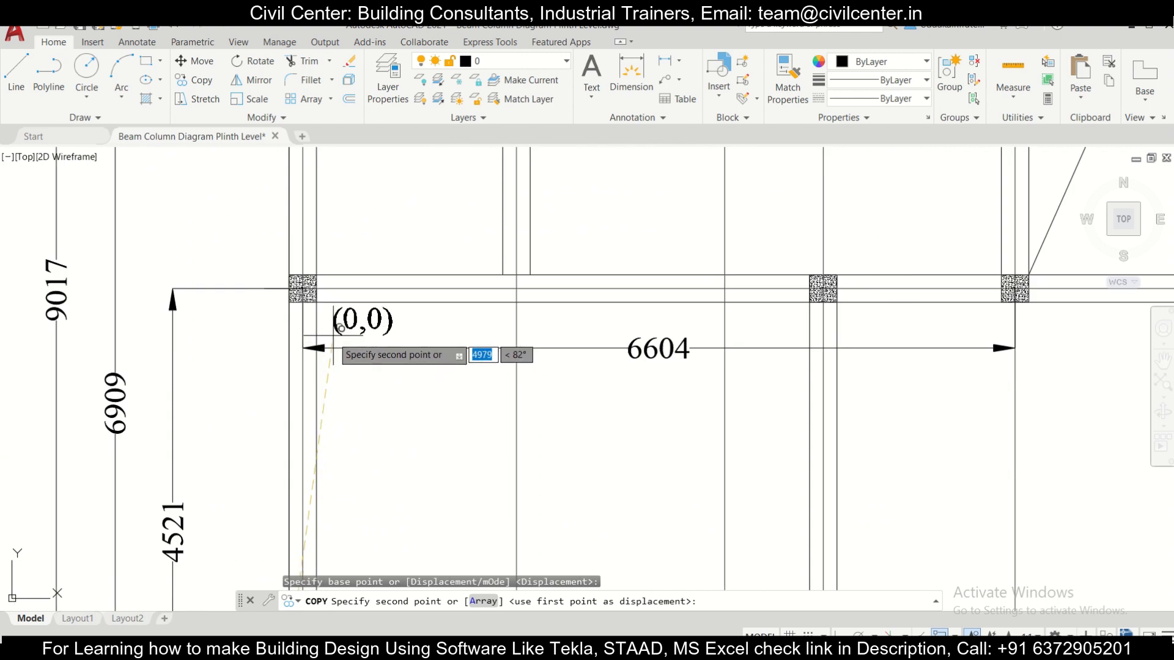
pyautogui.click(353, 348)
pyautogui.press('Escape')
pyautogui.scroll(-4, 354, 358)
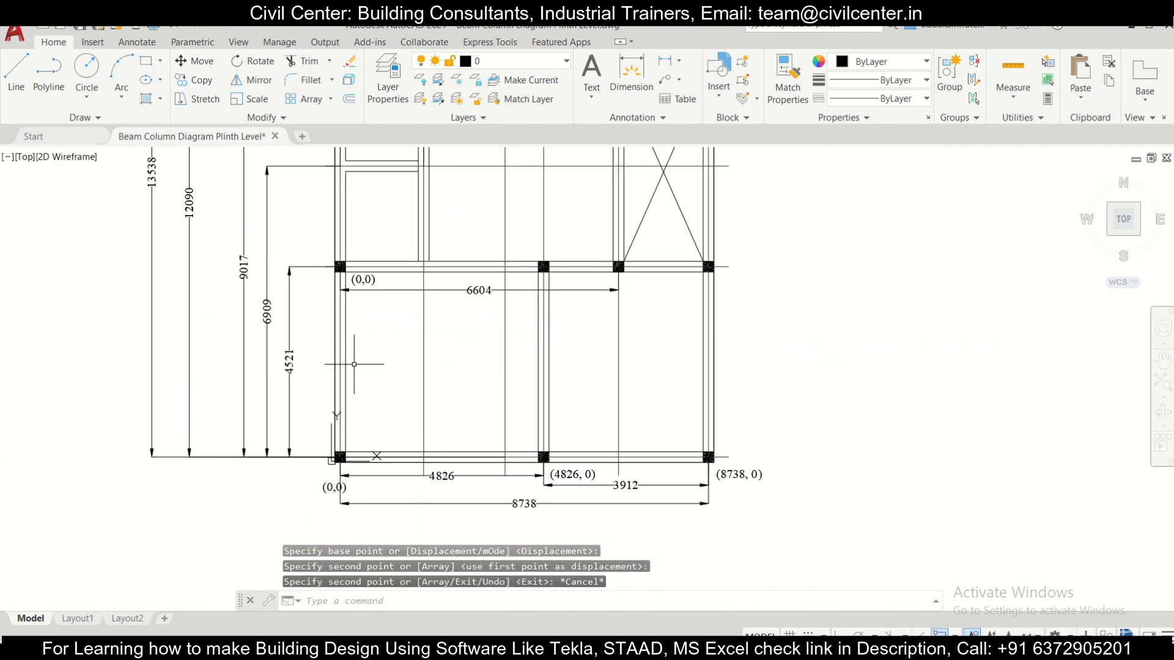
# Step: Change the copied coordinate label at the leftmost column of the second row to (0,4521)
pyautogui.scroll(2, 356, 267)
pyautogui.scroll(-2, 356, 267)
pyautogui.scroll(2, 356, 269)
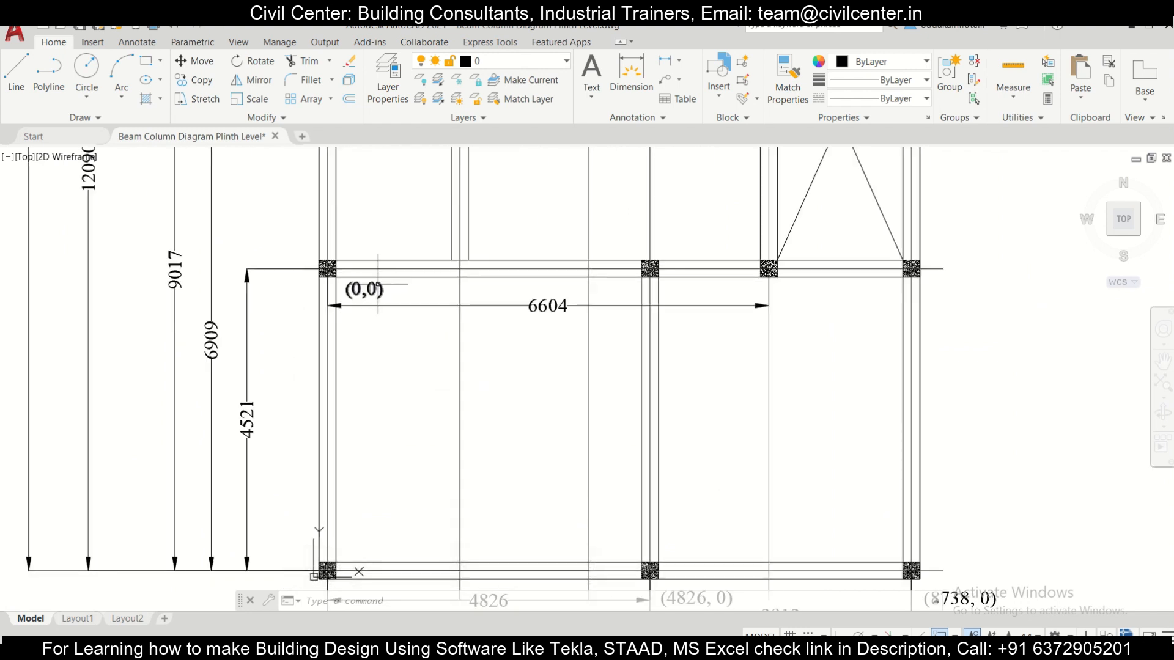
pyautogui.doubleClick(375, 289)
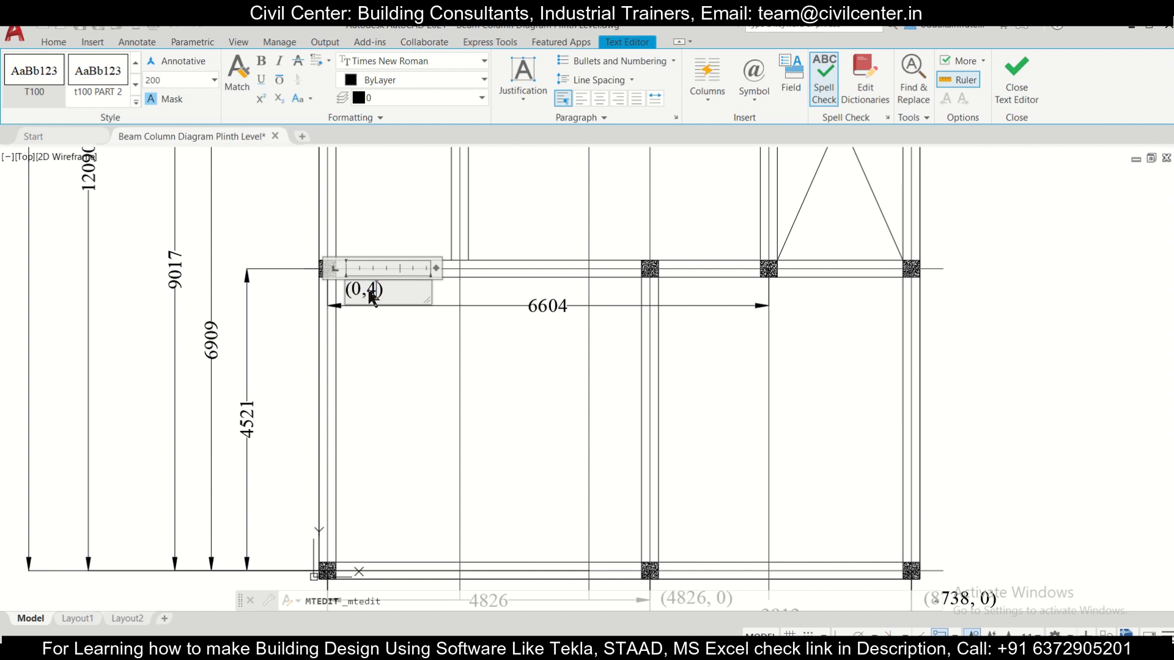
pyautogui.click(335, 464)
# Step: Copy the (0,4521) label along the second row to just beside the original, near the 1981 grid line
pyautogui.click(433, 296)
pyautogui.click(405, 283)
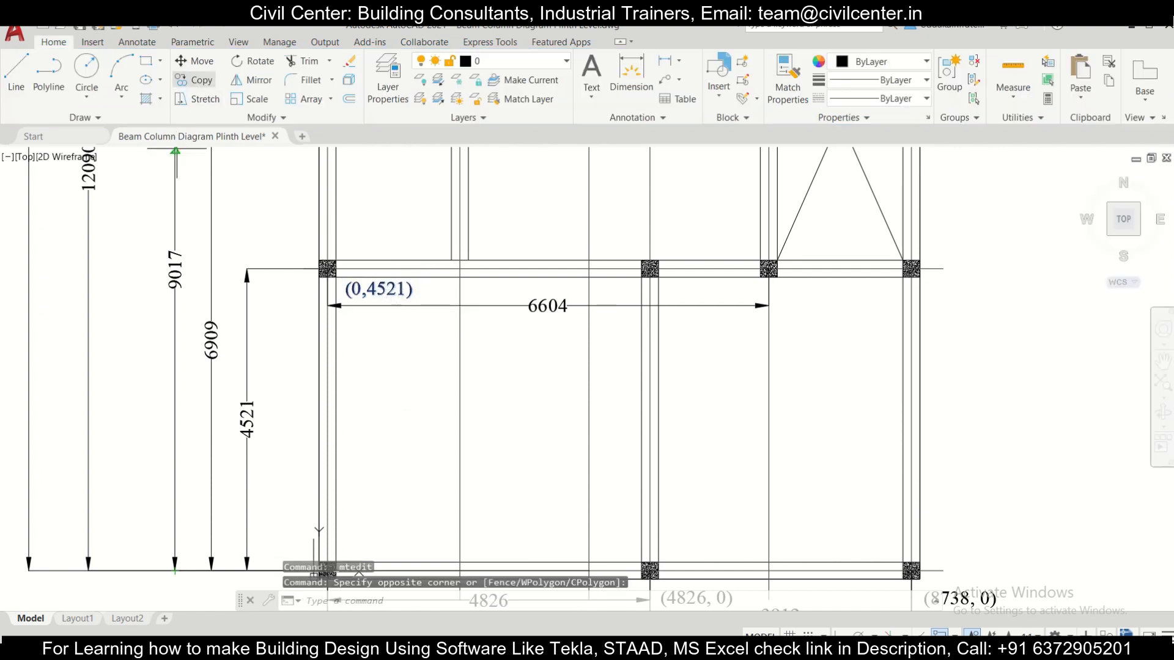
pyautogui.click(194, 79)
pyautogui.click(367, 282)
pyautogui.click(464, 293)
pyautogui.press('Escape')
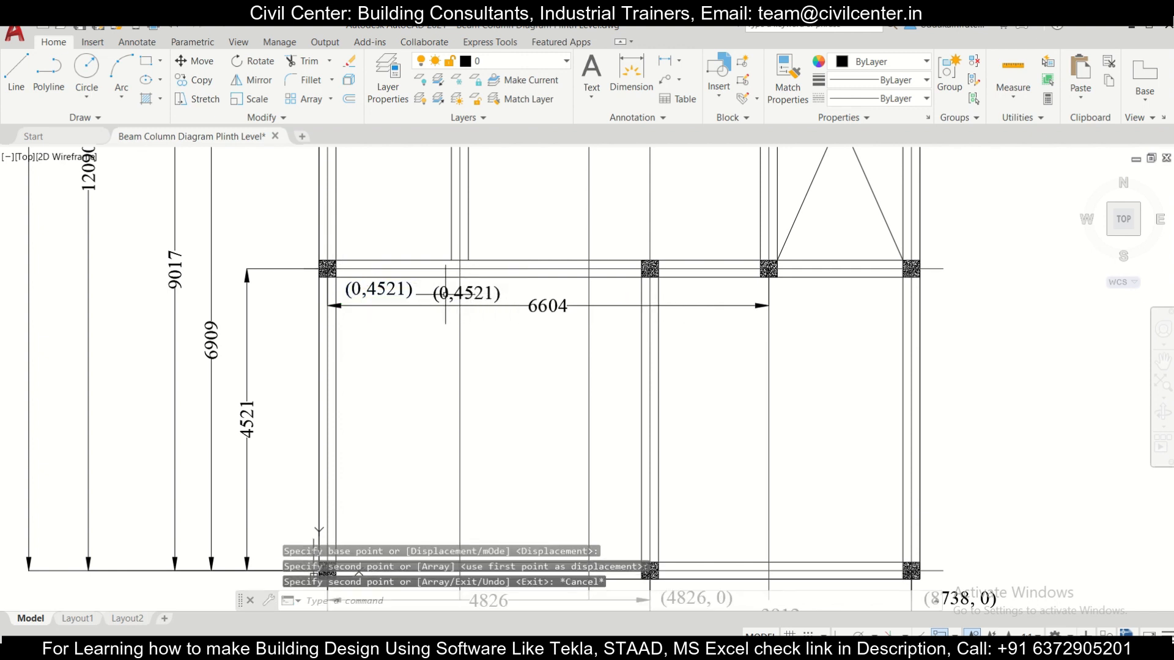
# Step: Change the copied label near the 1981 grid line on the second row to (1981,4521)
pyautogui.scroll(-1, 445, 293)
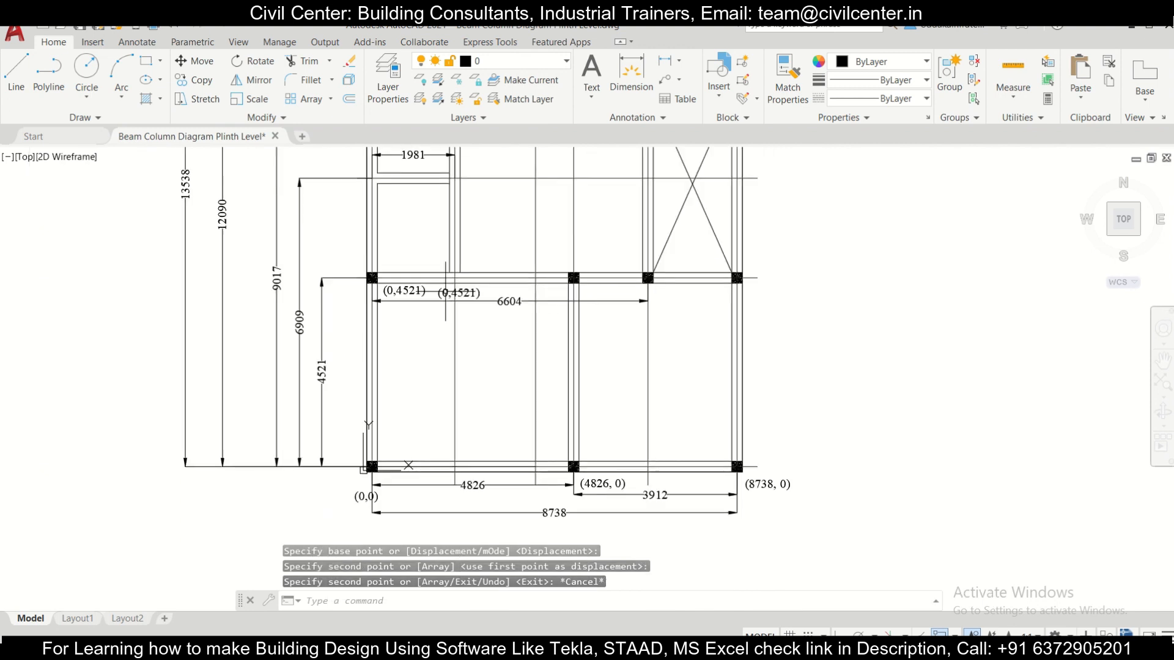
pyautogui.moveTo(432, 288); pyautogui.dragTo(445, 343, button='middle')
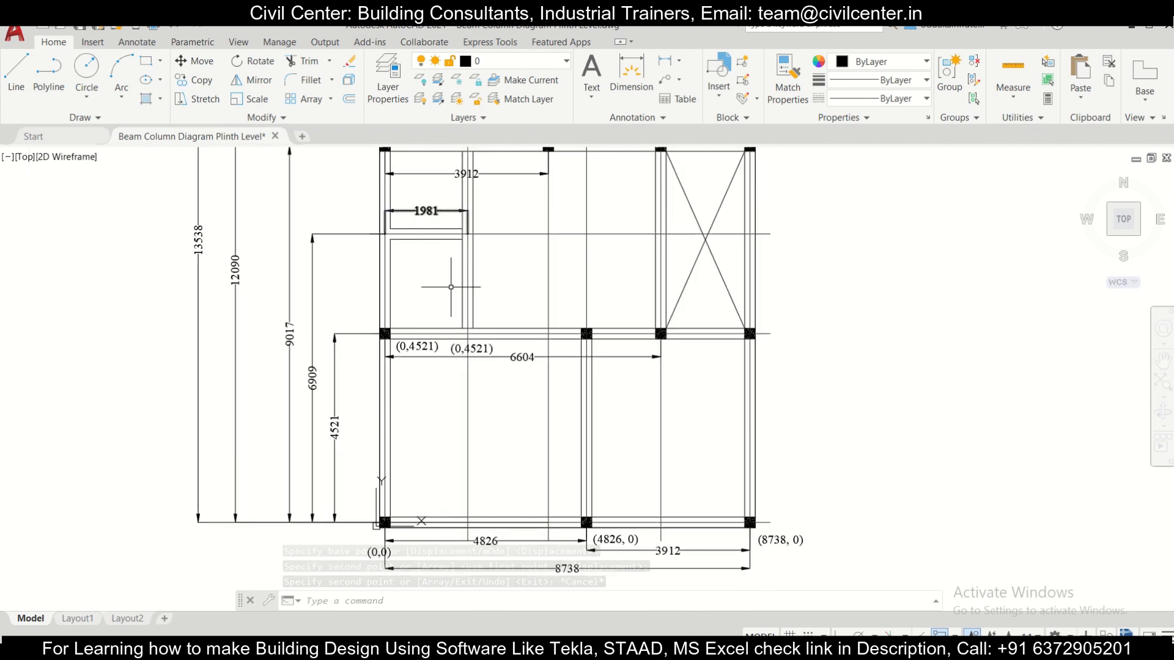
pyautogui.scroll(3, 456, 372)
pyautogui.doubleClick(450, 311)
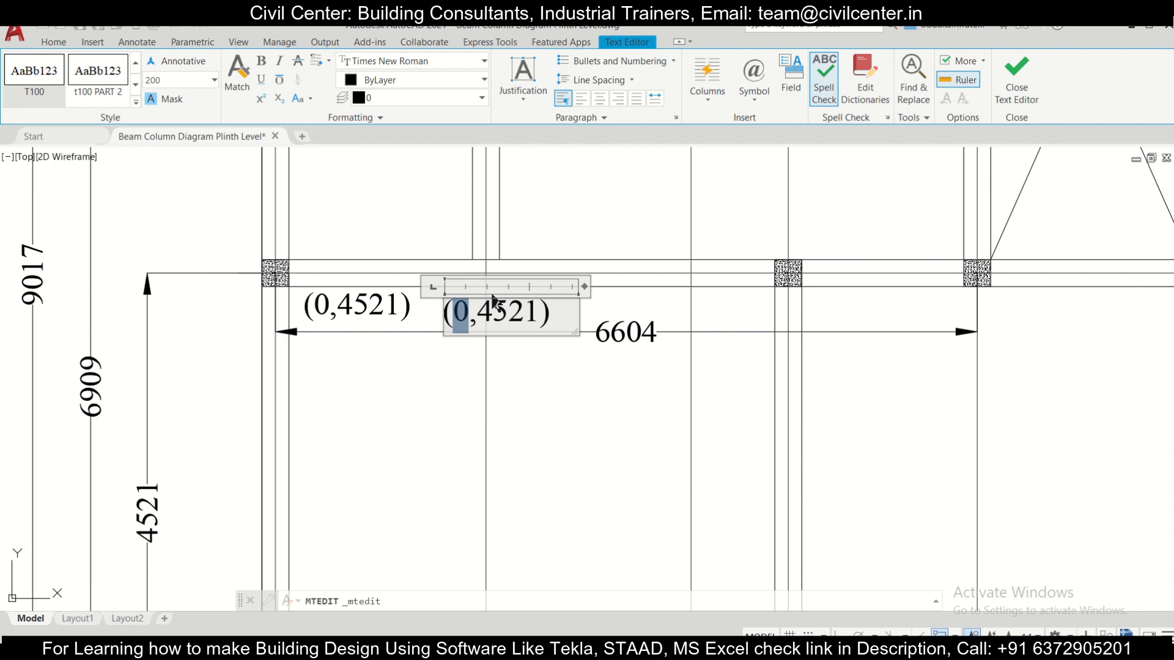
pyautogui.write('1981')
pyautogui.click(533, 352)
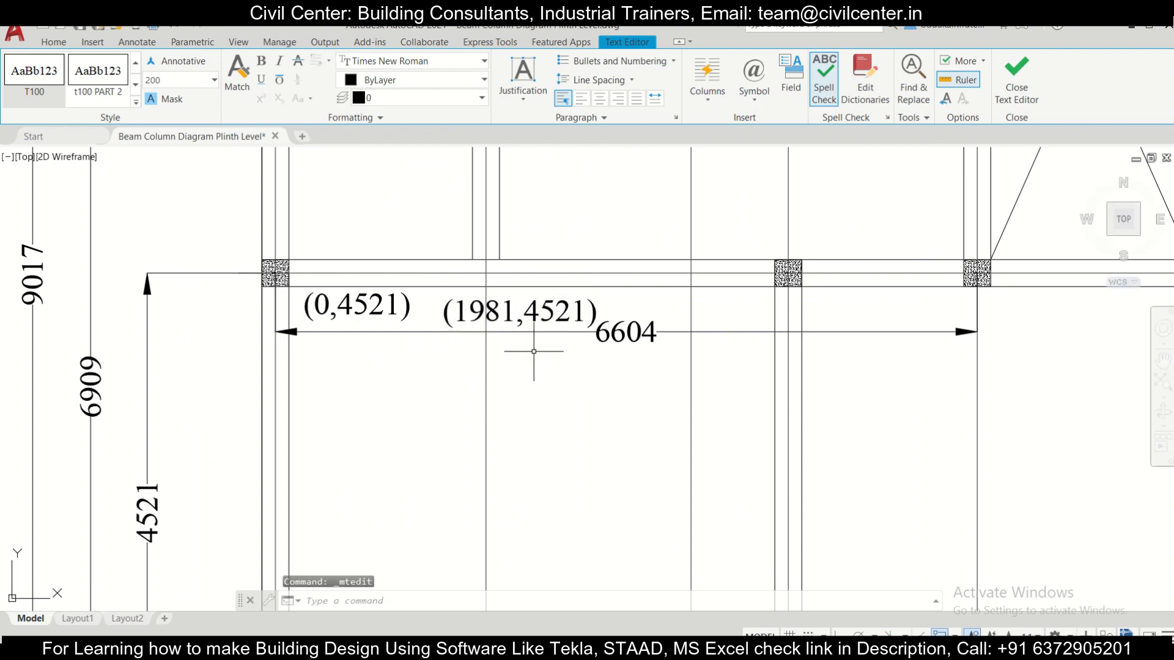
# Step: Copy the (1981,4521) label to just below the second row's column above the bottom row's middle column
pyautogui.click(588, 307)
pyautogui.click(559, 280)
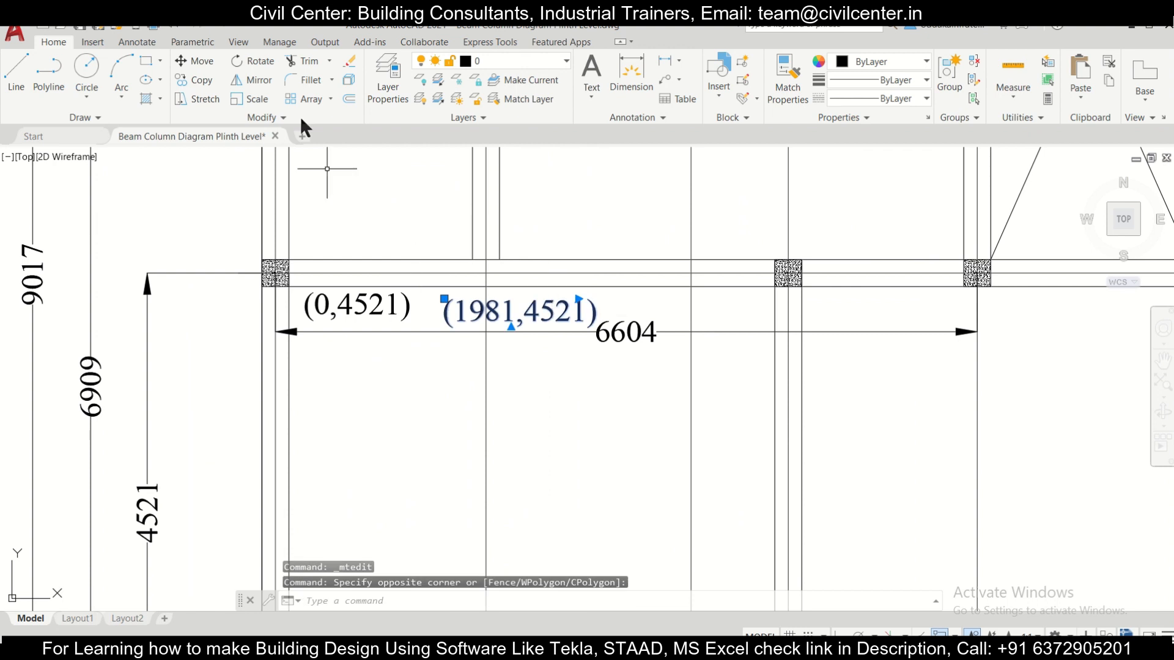
pyautogui.click(195, 79)
pyautogui.click(549, 306)
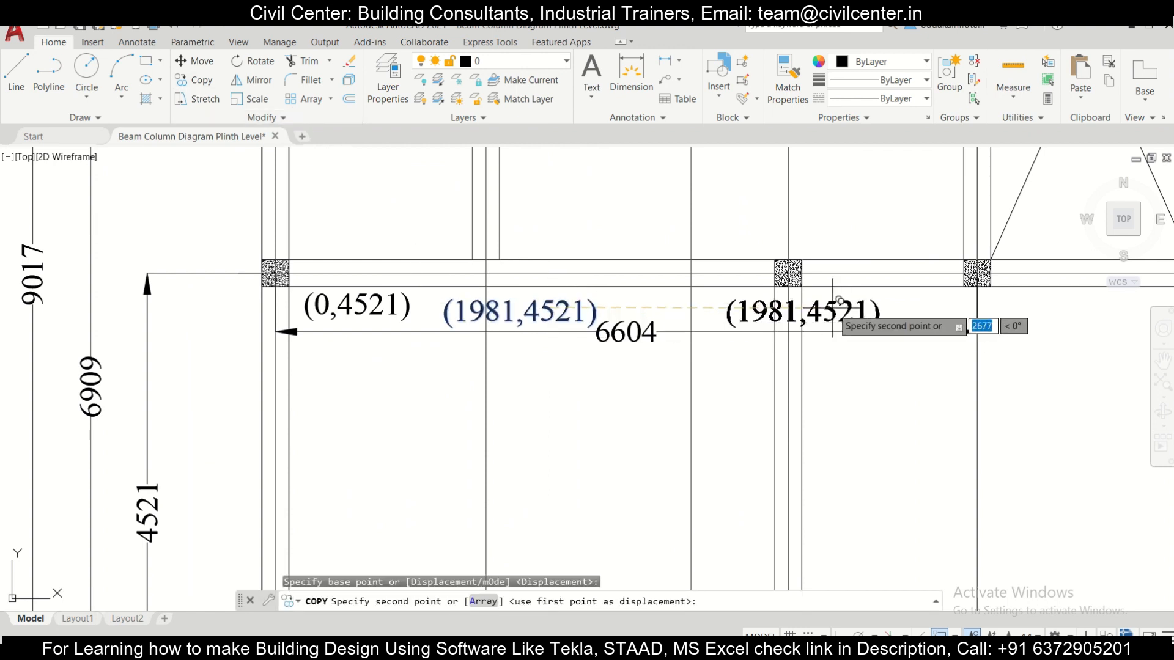
pyautogui.click(825, 305)
pyautogui.press('Escape')
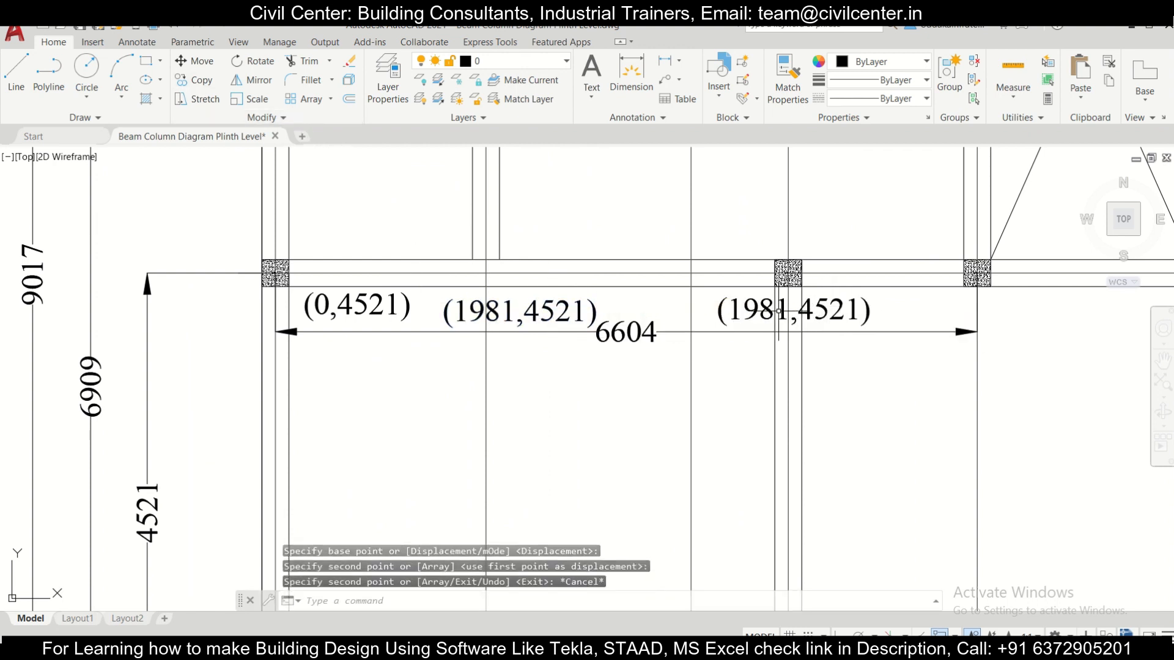
# Step: Change the copied label below the second row's second column to (4826,4521)
pyautogui.scroll(-4, 778, 312)
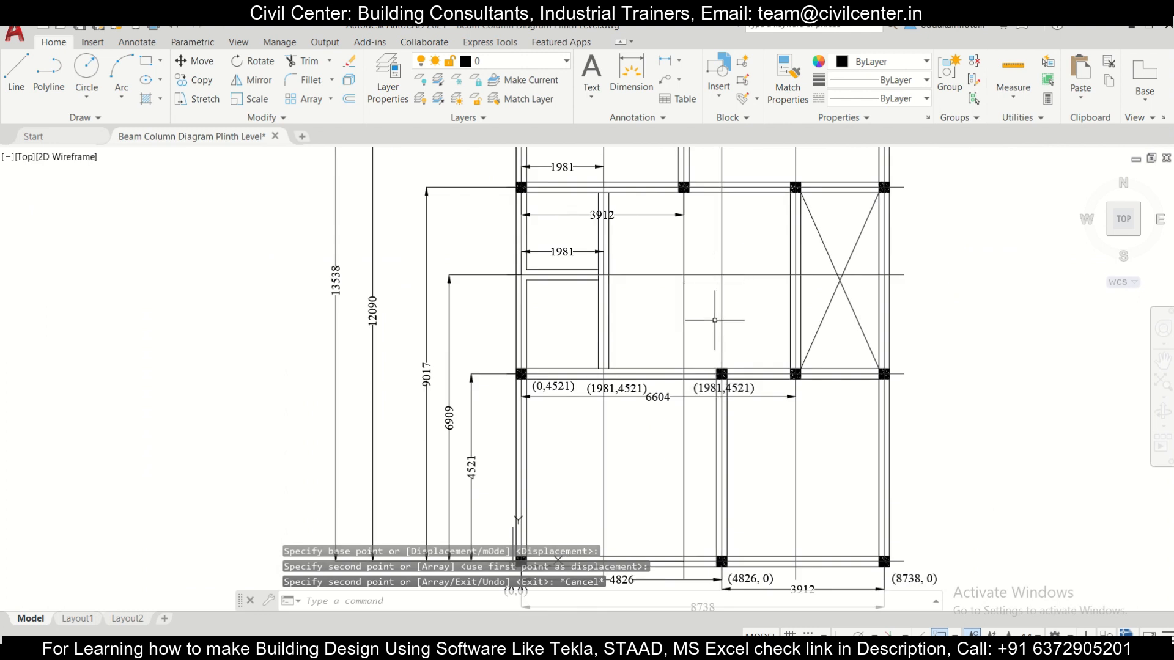
pyautogui.scroll(2, 737, 421)
pyautogui.scroll(-2, 717, 409)
pyautogui.moveTo(723, 431); pyautogui.dragTo(707, 357, button='middle')
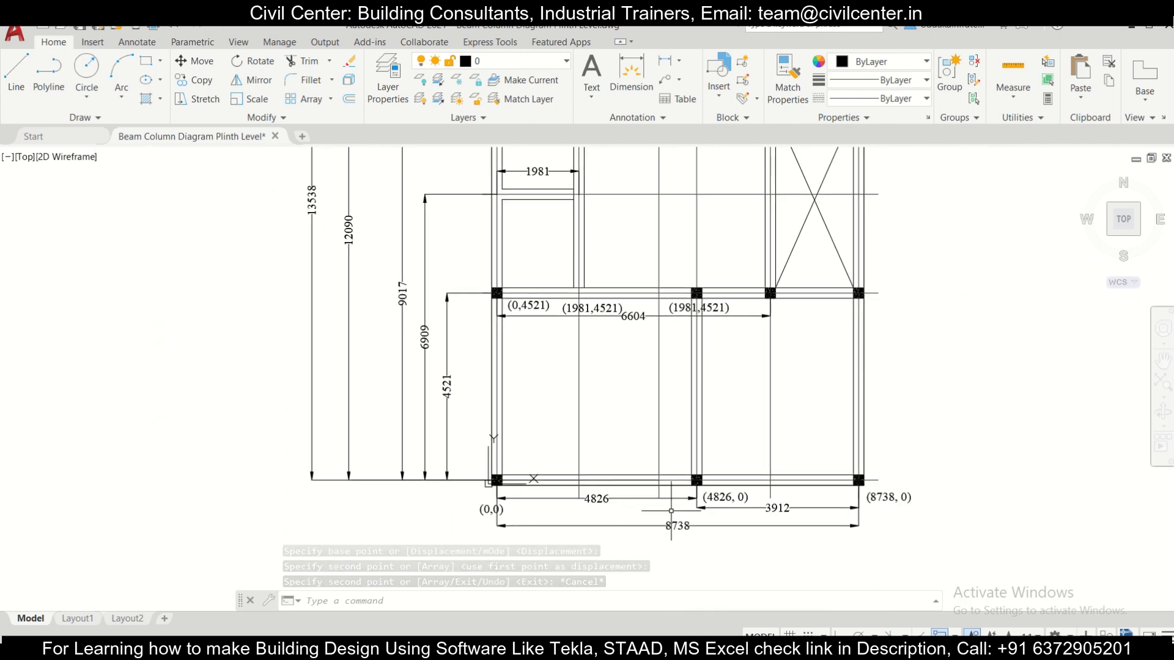
pyautogui.scroll(2, 685, 304)
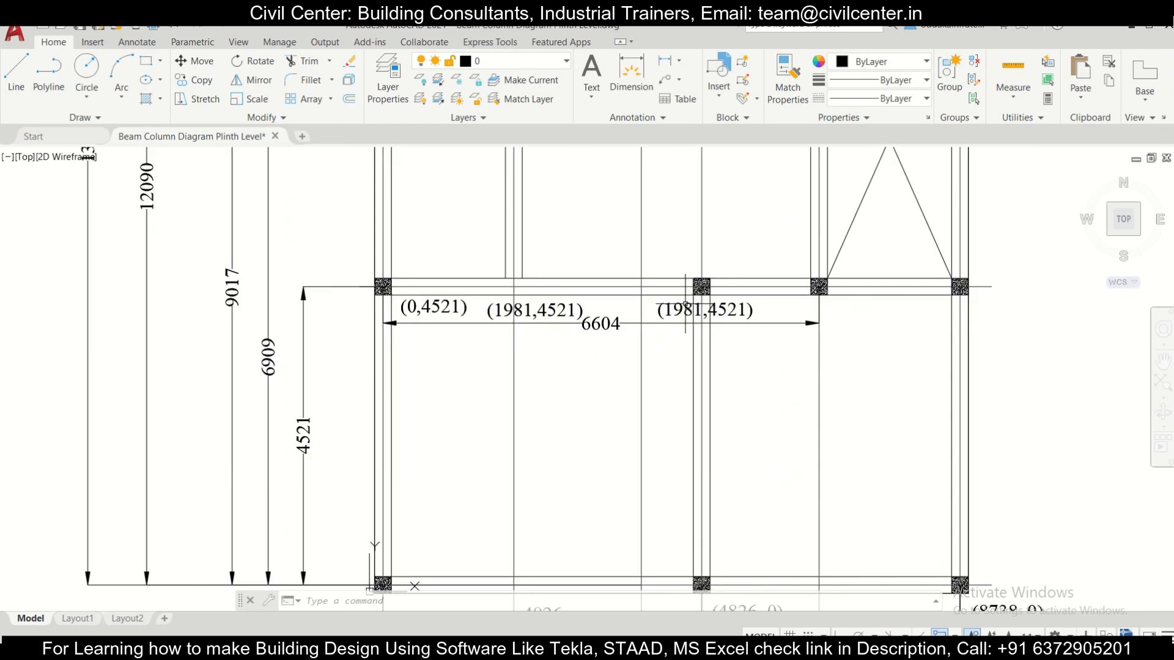
pyautogui.doubleClick(685, 306)
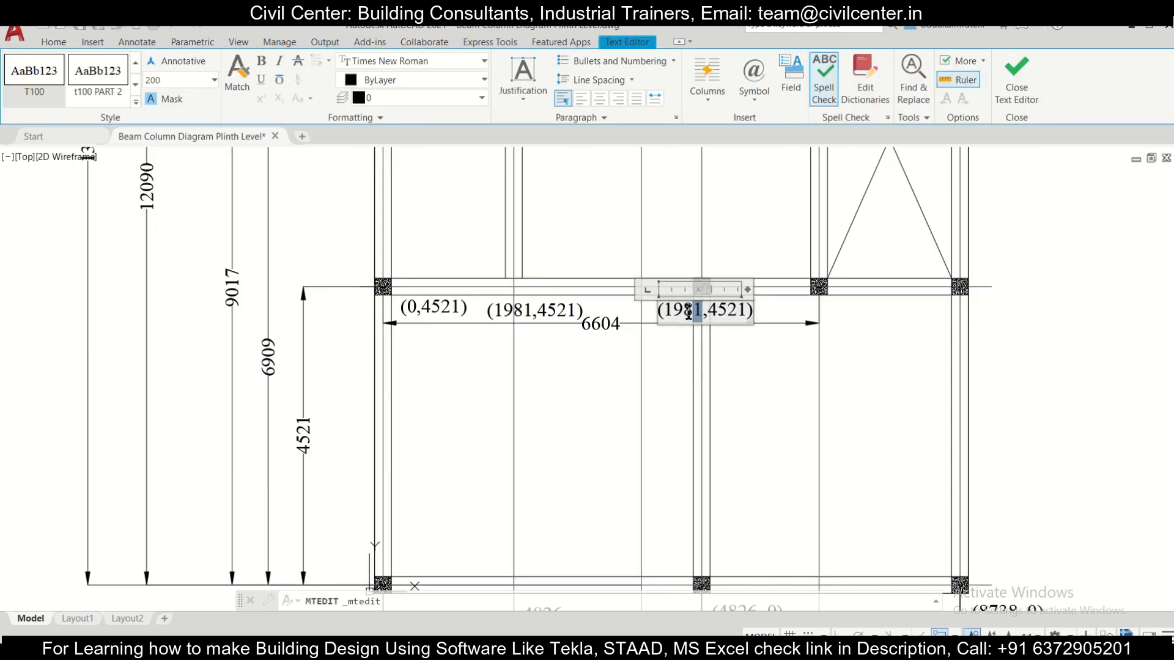
pyautogui.write('4826')
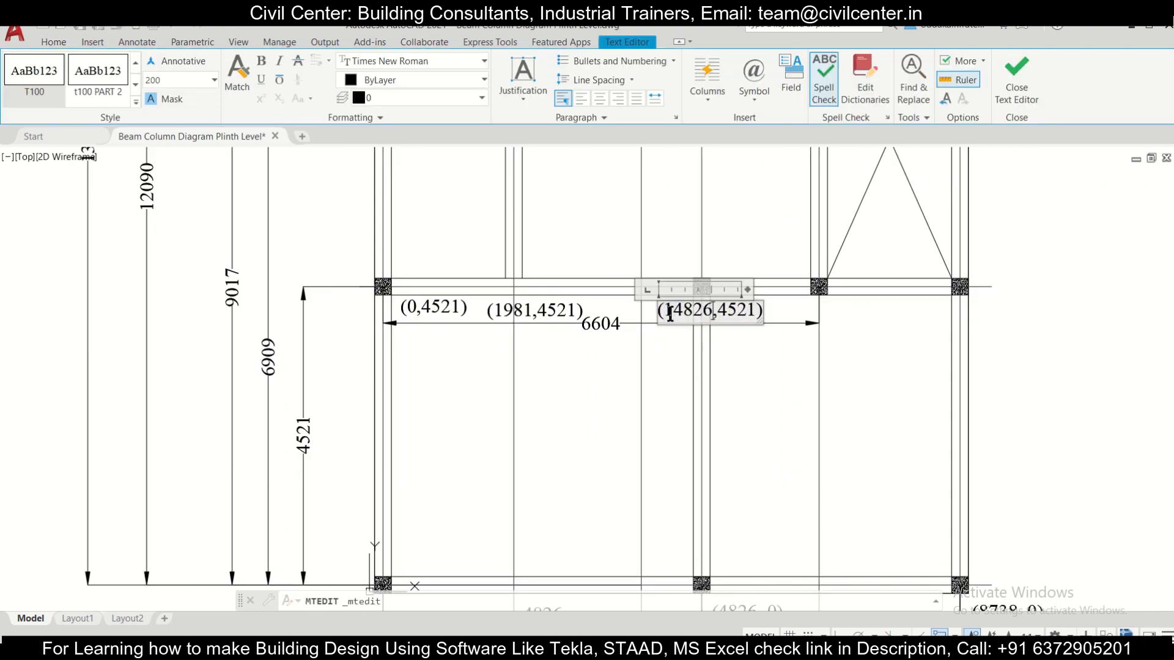
pyautogui.click(748, 346)
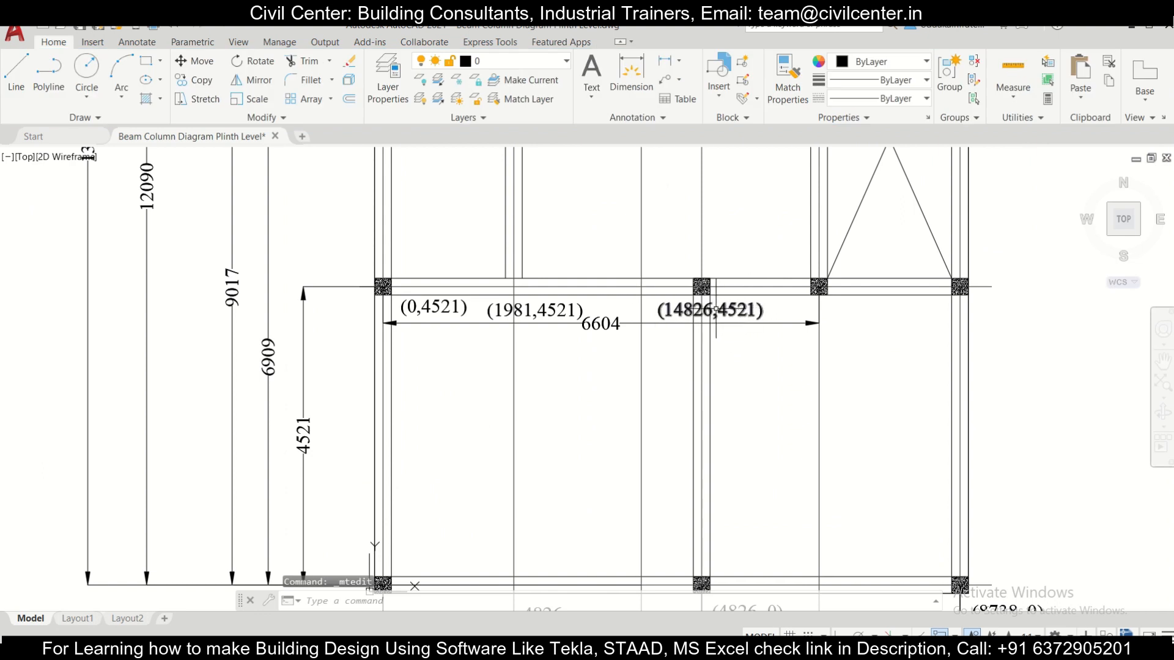
pyautogui.doubleClick(697, 310)
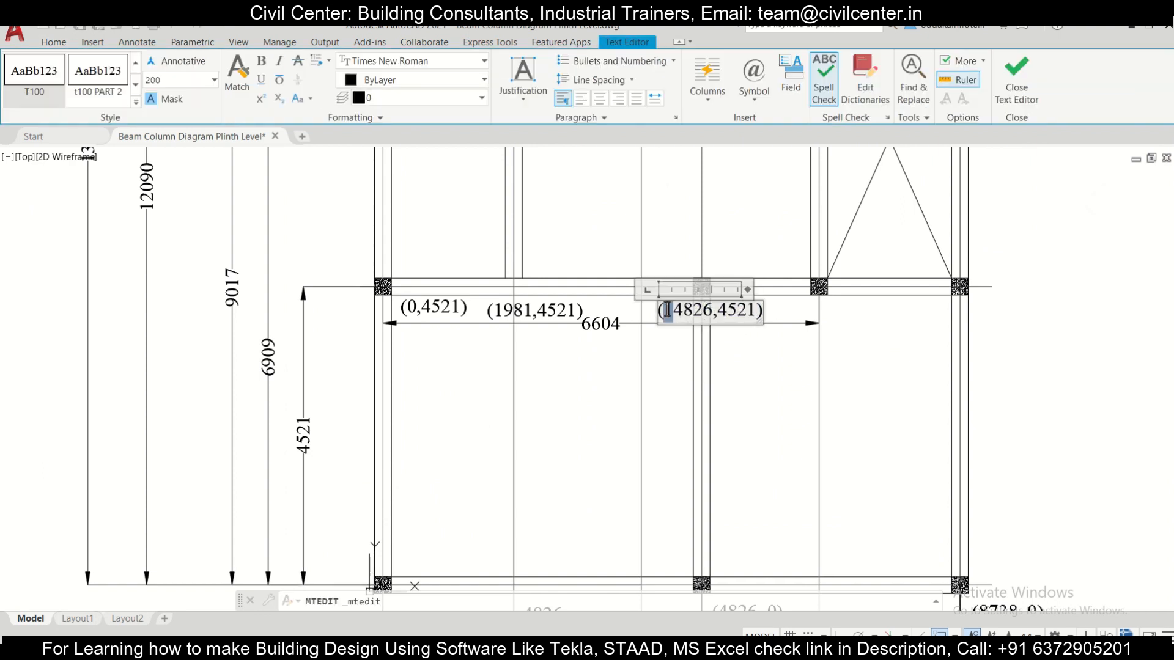
pyautogui.press('Delete')
pyautogui.click(774, 348)
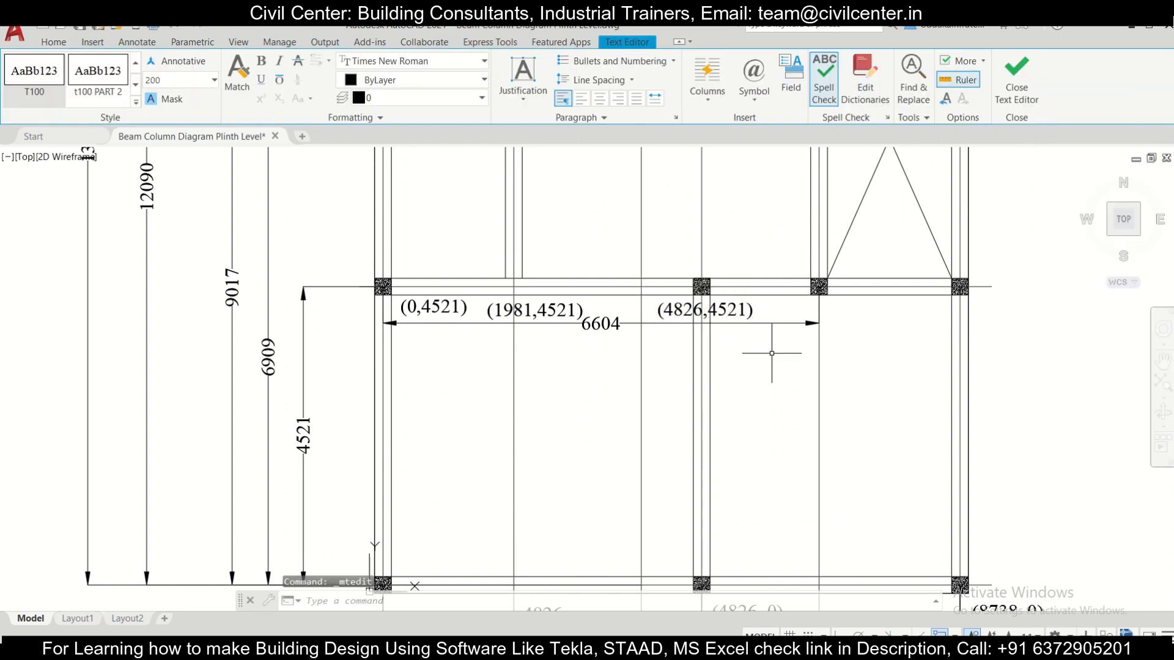
# Step: Copy the (4826,4521) label to just below the second row's third column, at the end of the 6604 dimension
pyautogui.click(749, 308)
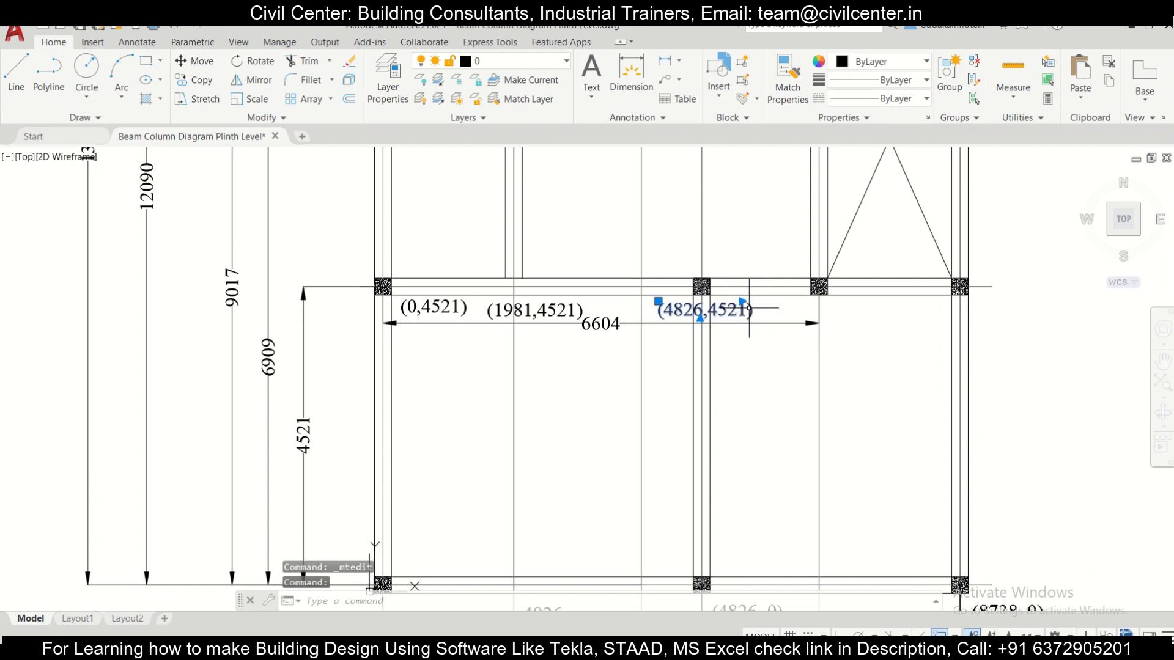
pyautogui.click(195, 79)
pyautogui.click(729, 308)
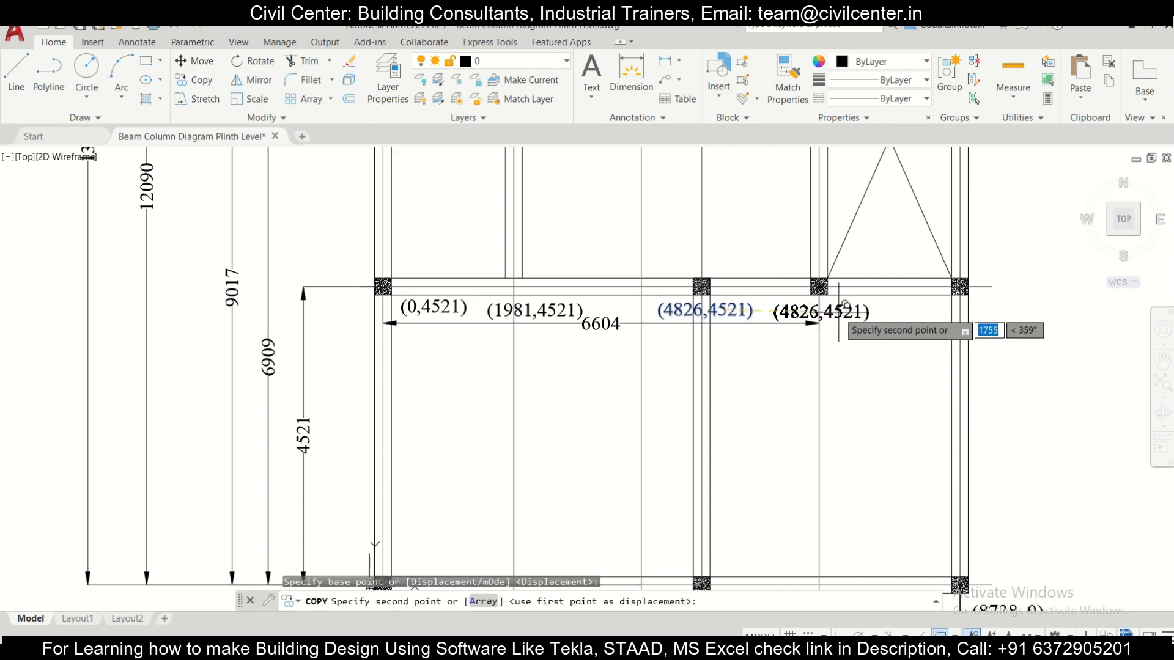
pyautogui.press('Escape')
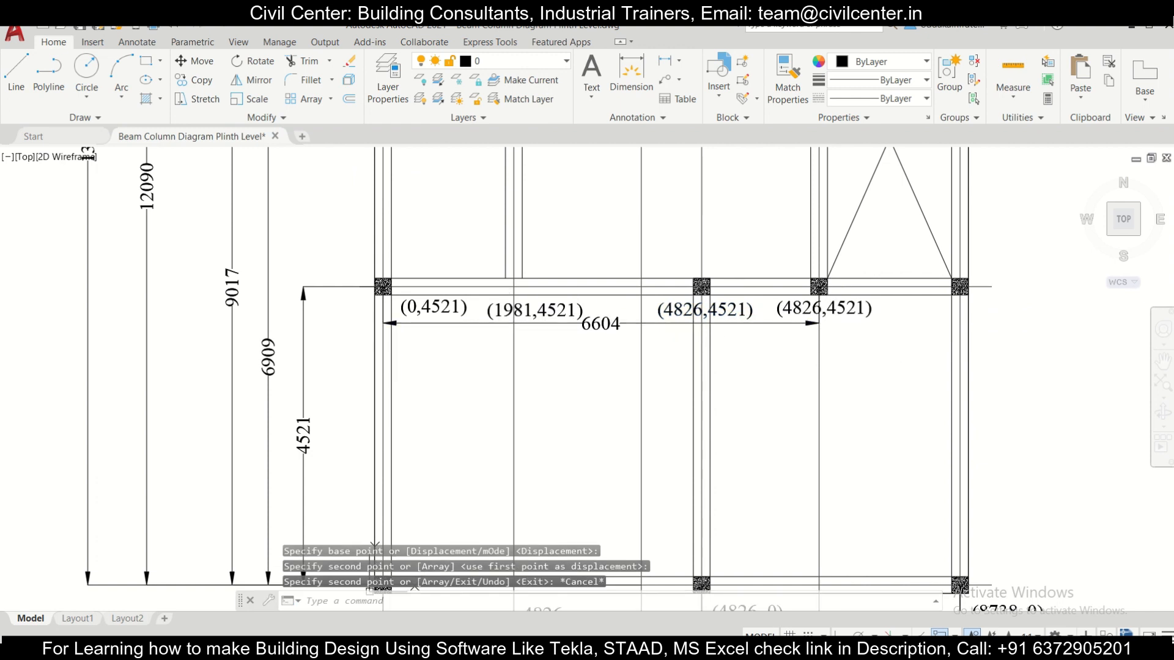
# Step: Change the copied label below the second row's third column to (6604,4521)
pyautogui.doubleClick(822, 309)
pyautogui.moveTo(821, 309); pyautogui.dragTo(774, 311)
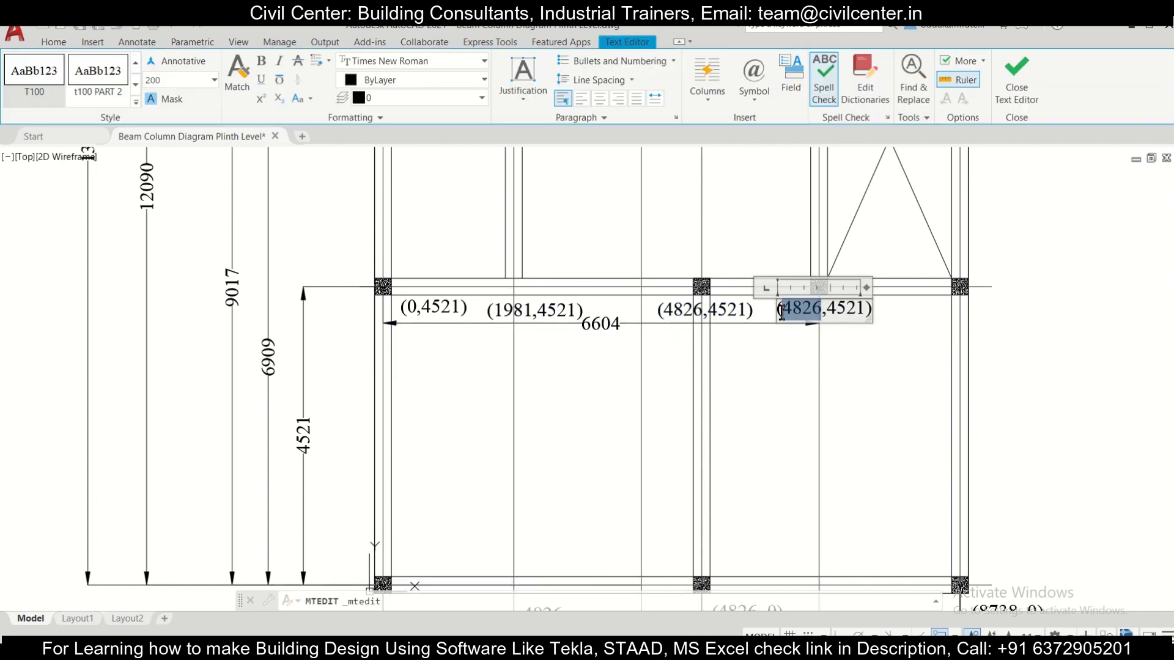
pyautogui.write('6.604')
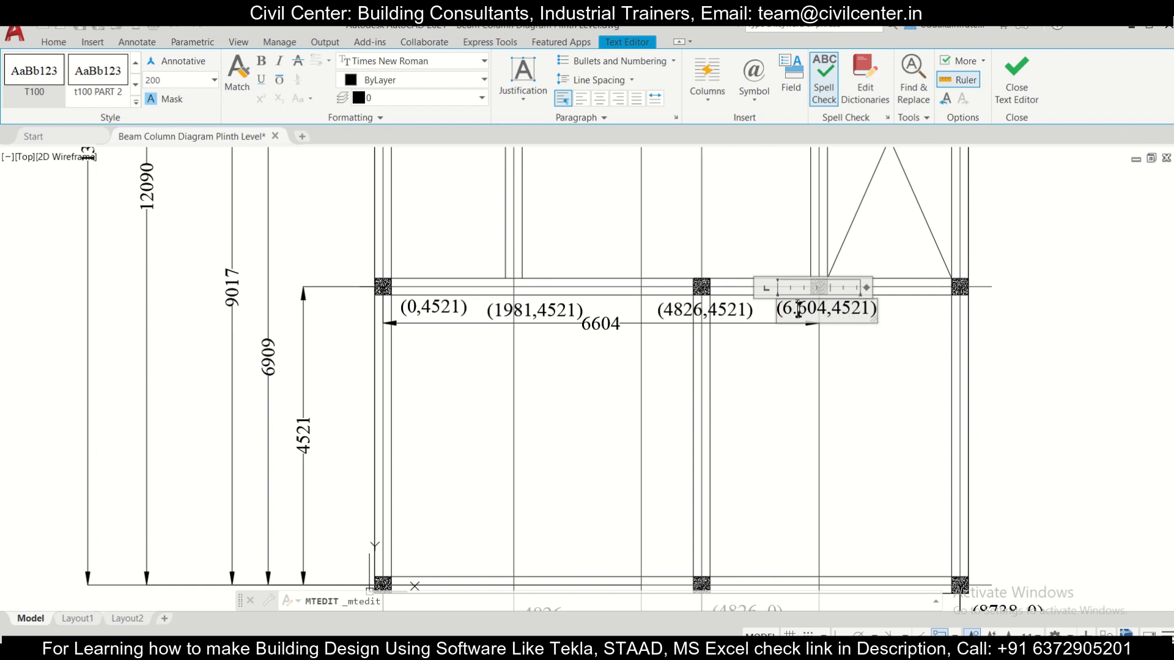
pyautogui.press('BackSpace')
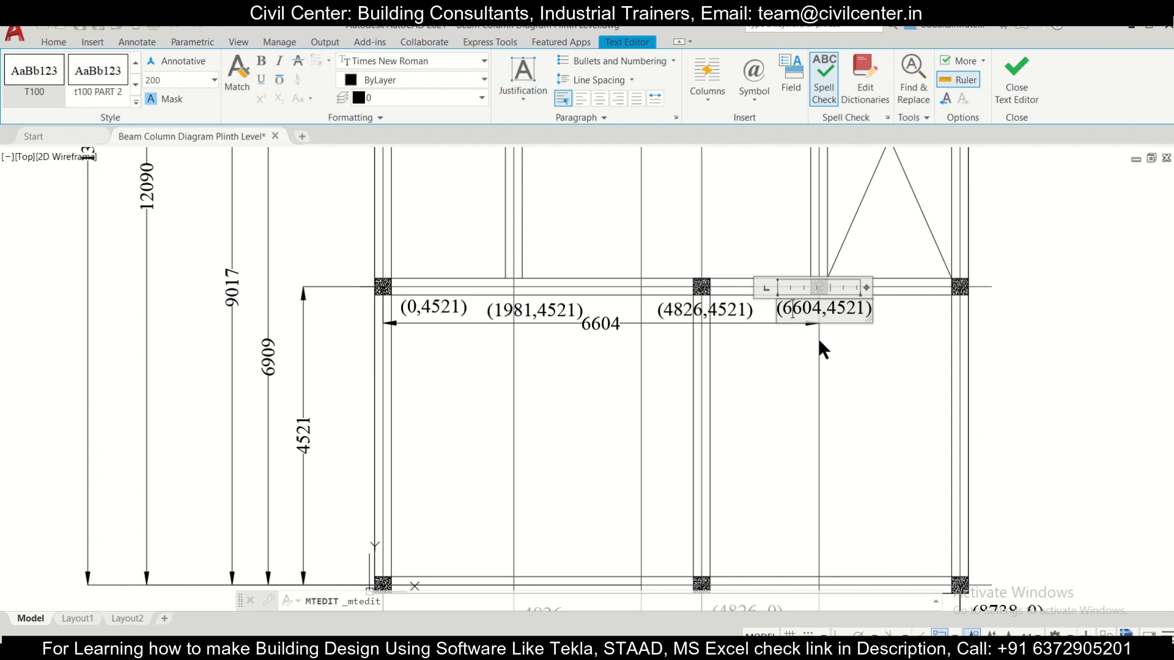
pyautogui.click(854, 339)
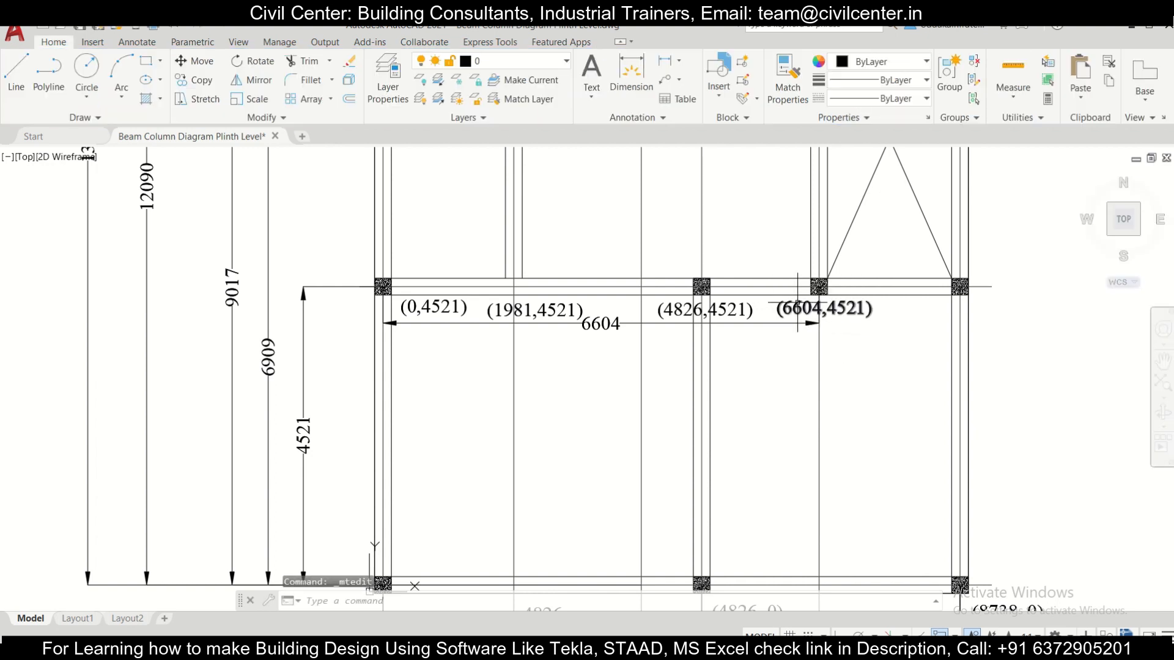
pyautogui.doubleClick(819, 316)
pyautogui.click(899, 348)
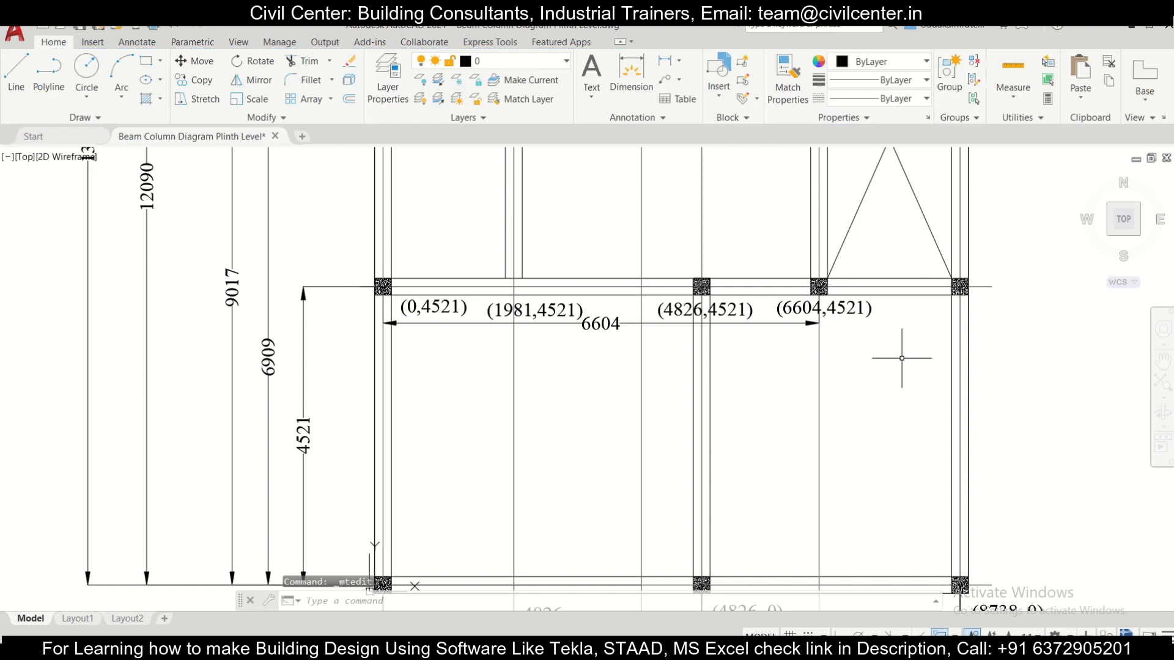
# Step: Copy the (6604,4521) label to just below the rightmost column of the second row
pyautogui.scroll(-2, 832, 345)
pyautogui.moveTo(911, 319); pyautogui.dragTo(812, 351, button='middle')
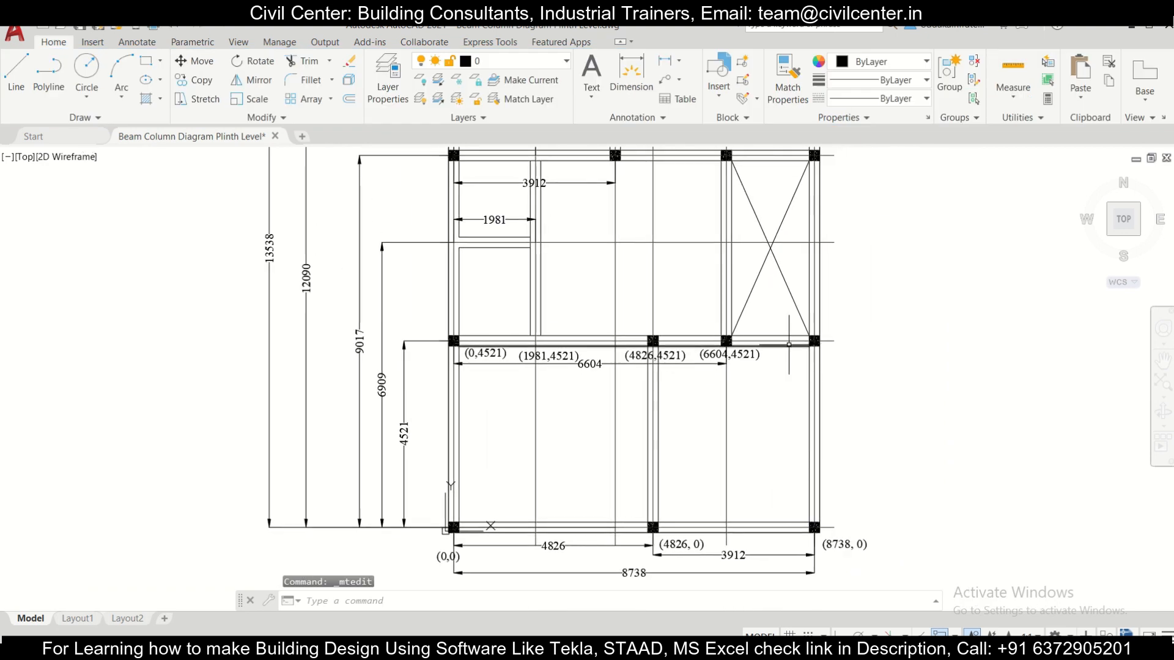
pyautogui.scroll(2, 789, 343)
pyautogui.click(742, 359)
pyautogui.click(728, 340)
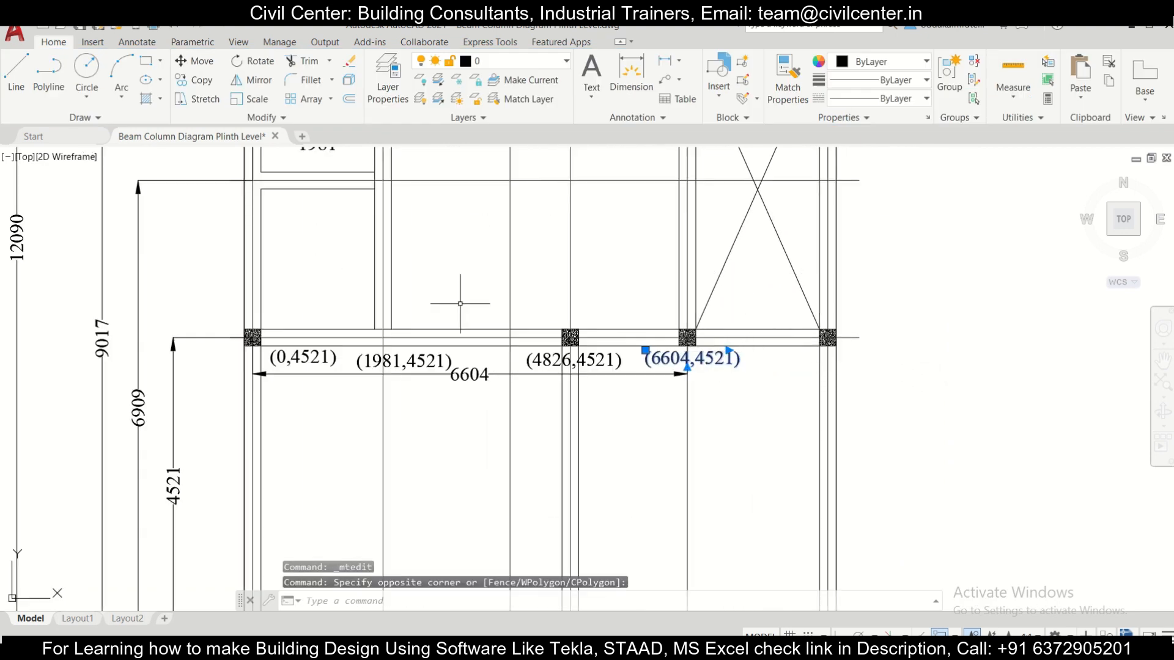
pyautogui.click(189, 80)
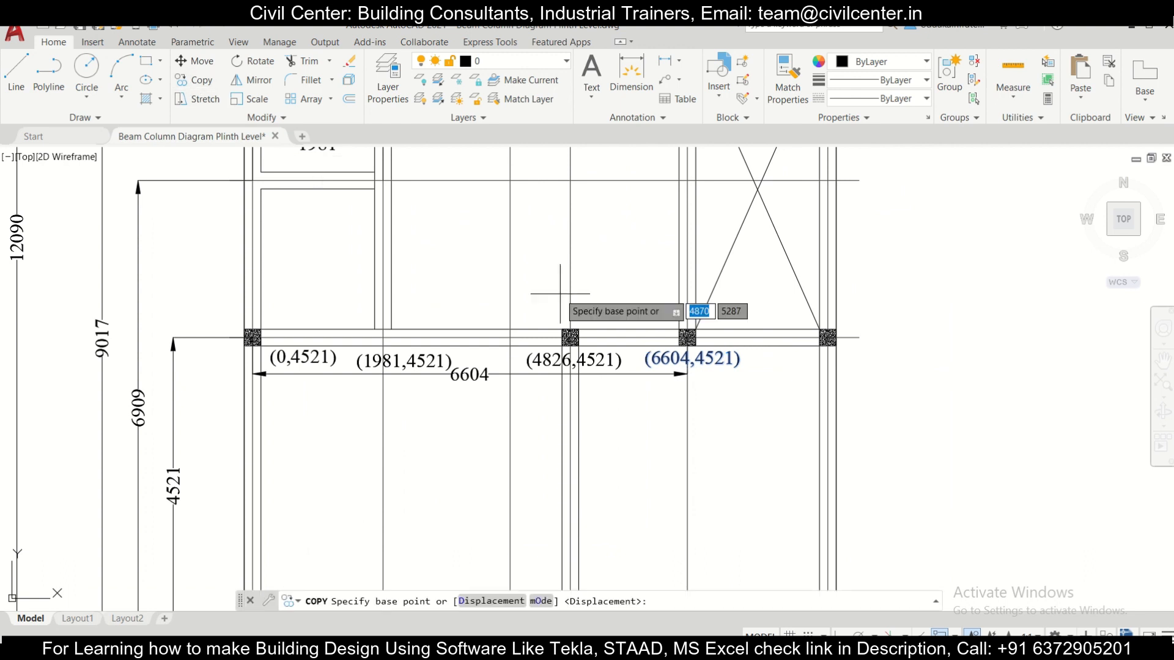
pyautogui.click(654, 357)
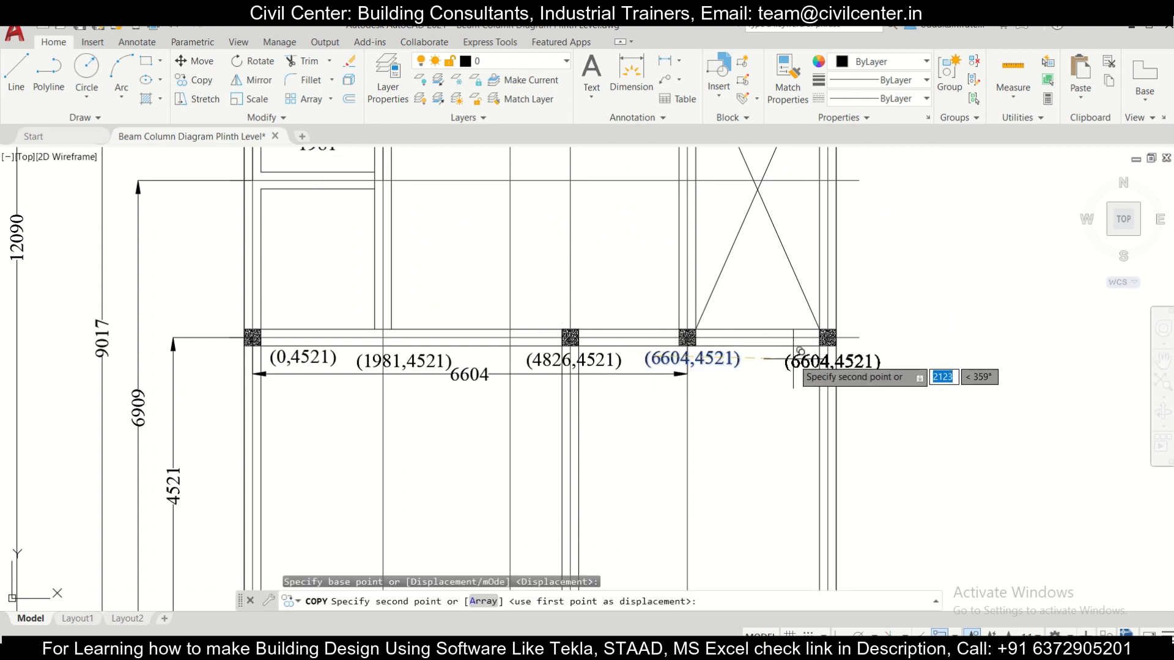
pyautogui.press('Escape')
# Step: Change the copied label below the rightmost column of the second row to (8738,4521)
pyautogui.scroll(-3, 790, 385)
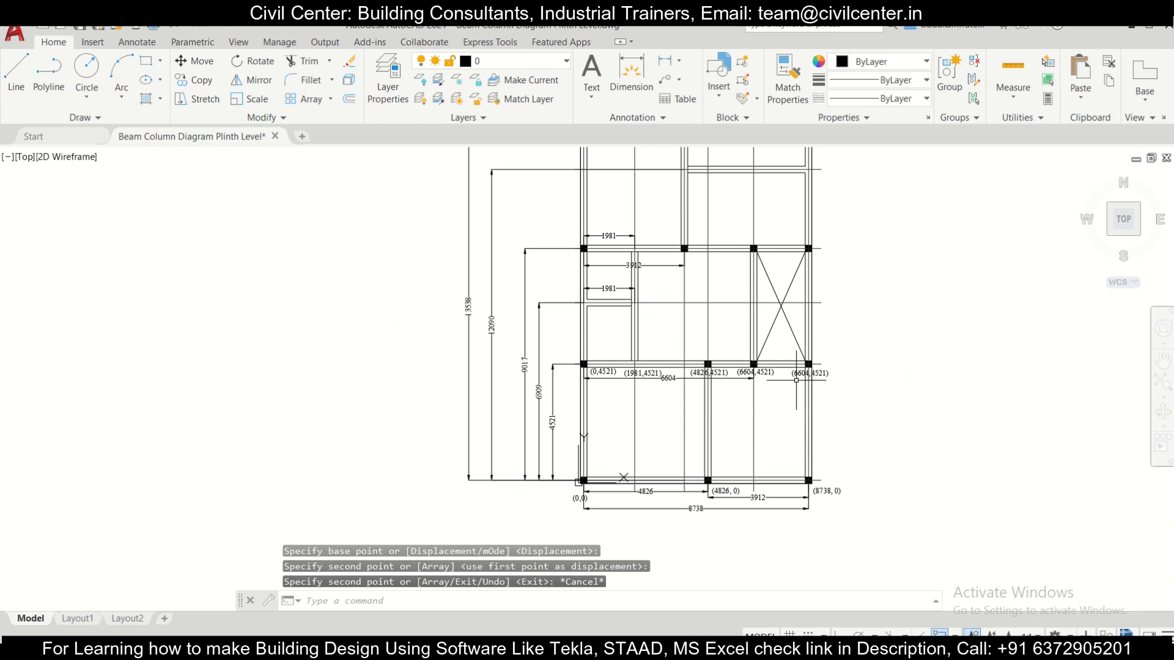
pyautogui.scroll(1, 795, 381)
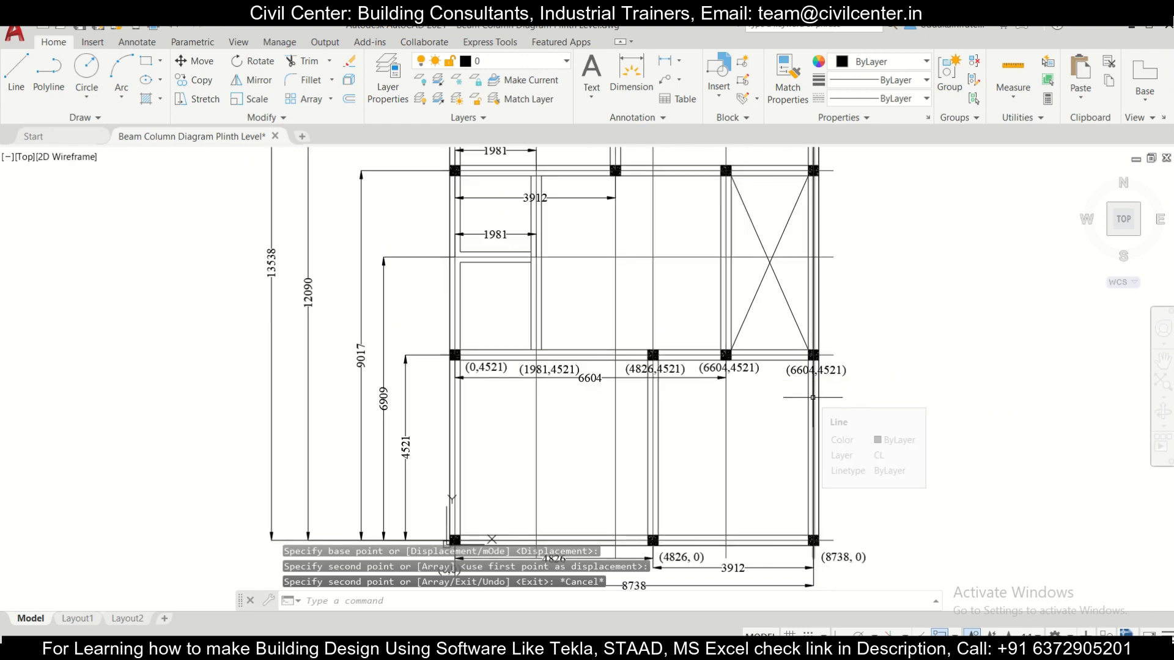
pyautogui.scroll(2, 786, 362)
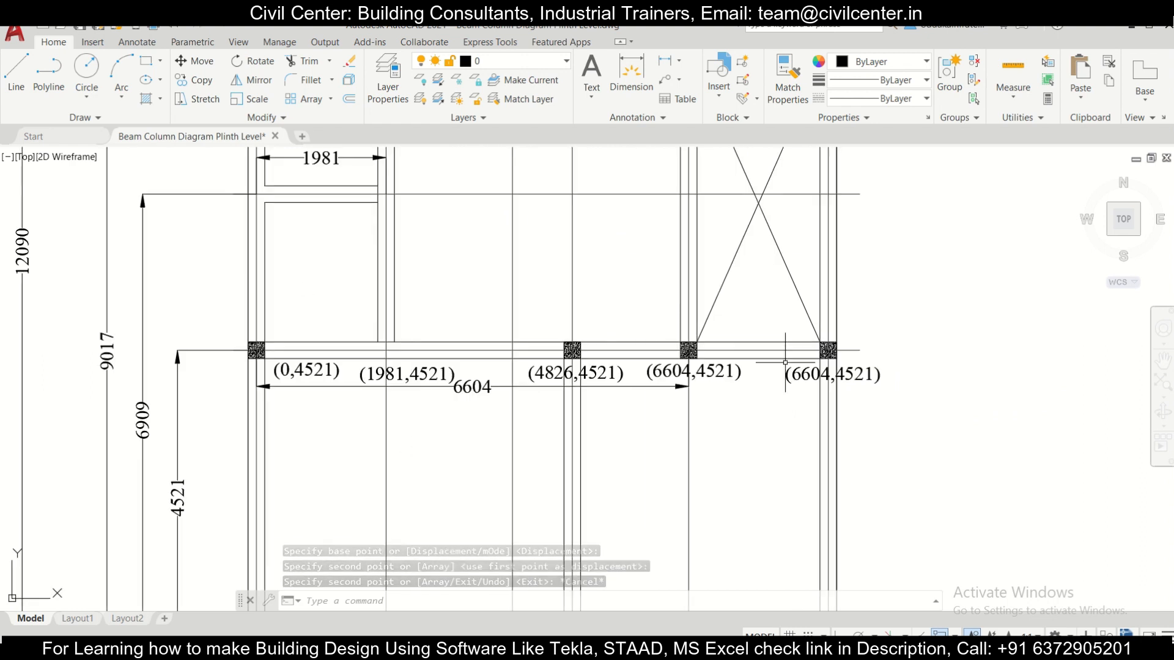
pyautogui.click(828, 374)
pyautogui.doubleClick(828, 374)
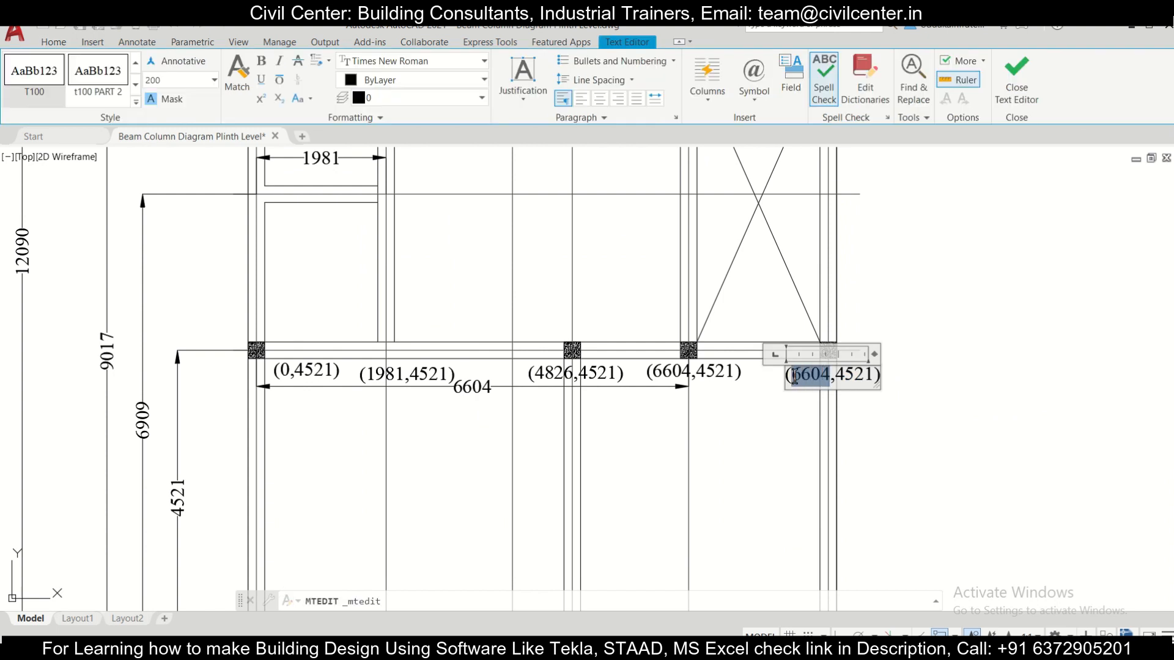
pyautogui.write('8738')
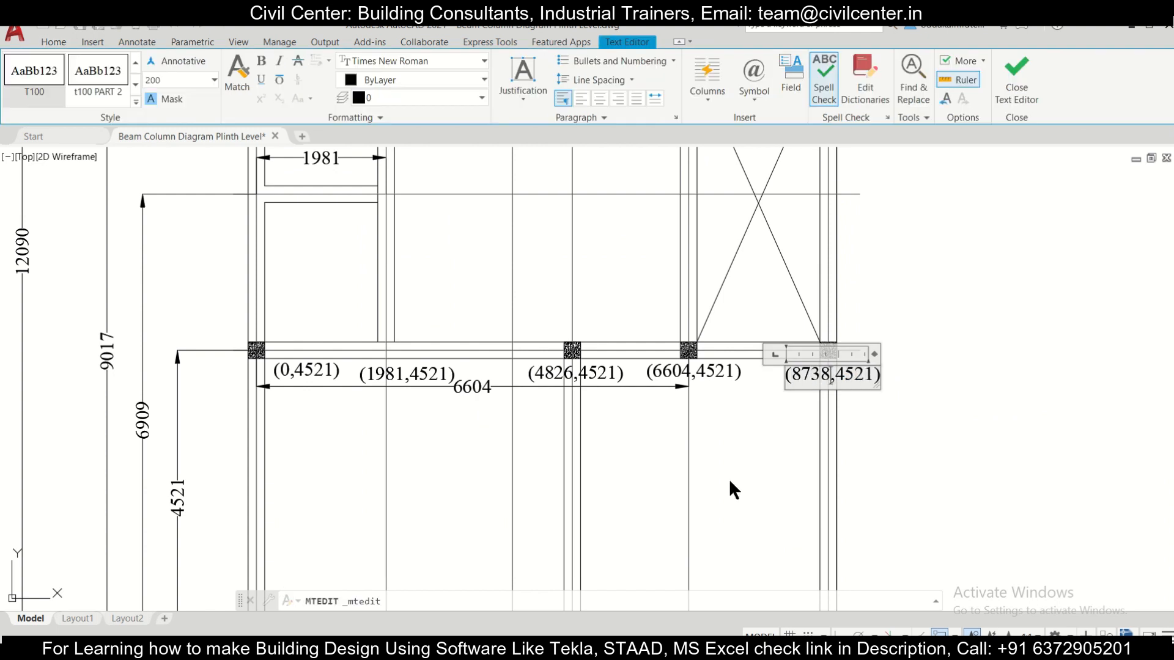
pyautogui.click(733, 489)
# Step: Copy the (0,4521) label to just below the left end of the short beam at the 6909 dimension level
pyautogui.scroll(-3, 727, 477)
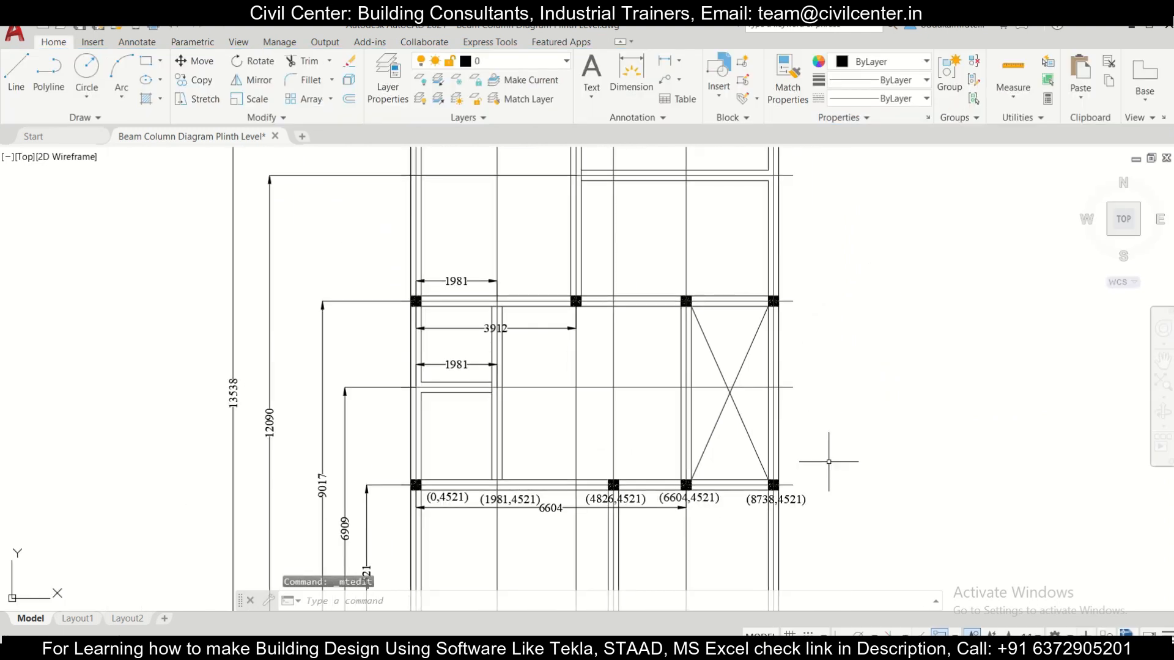
pyautogui.scroll(2, 829, 462)
pyautogui.scroll(-2, 801, 510)
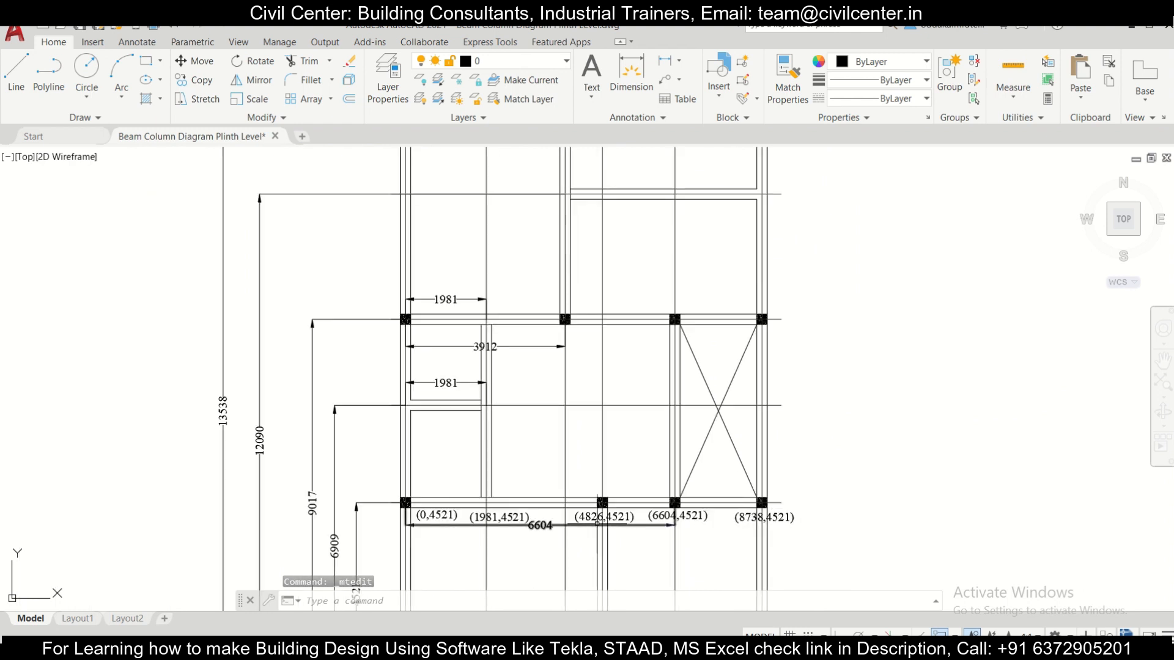
pyautogui.scroll(3, 367, 532)
pyautogui.scroll(-1, 507, 273)
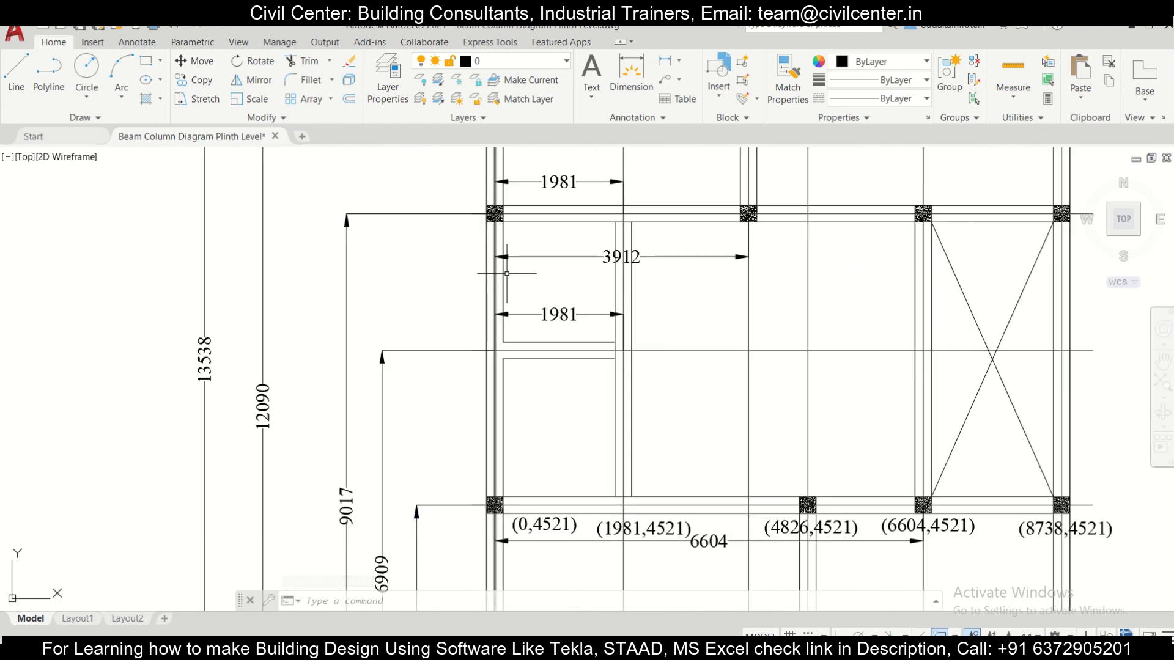
pyautogui.click(555, 527)
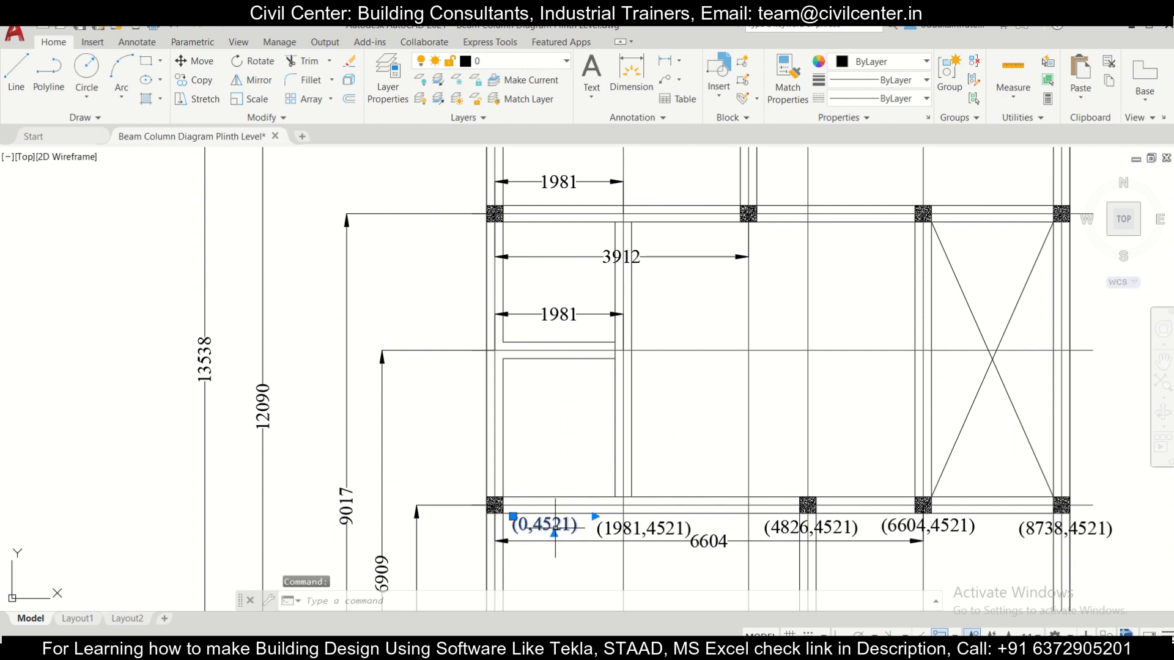
pyautogui.click(196, 80)
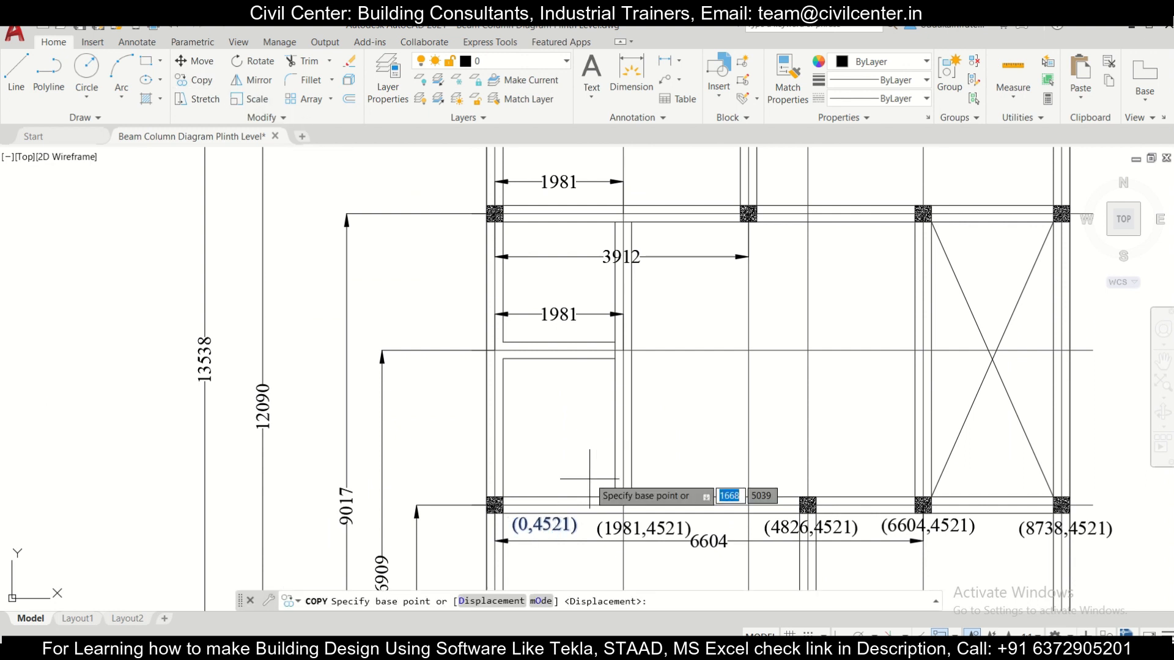
pyautogui.click(563, 534)
pyautogui.scroll(-4, 522, 381)
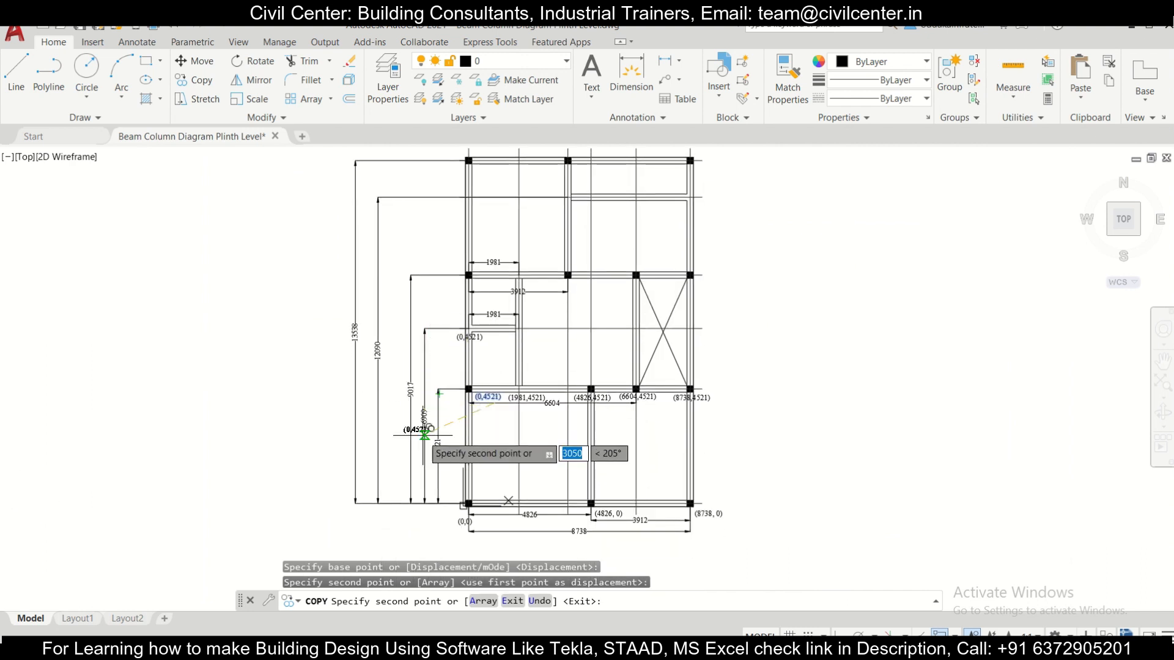
pyautogui.scroll(2, 426, 434)
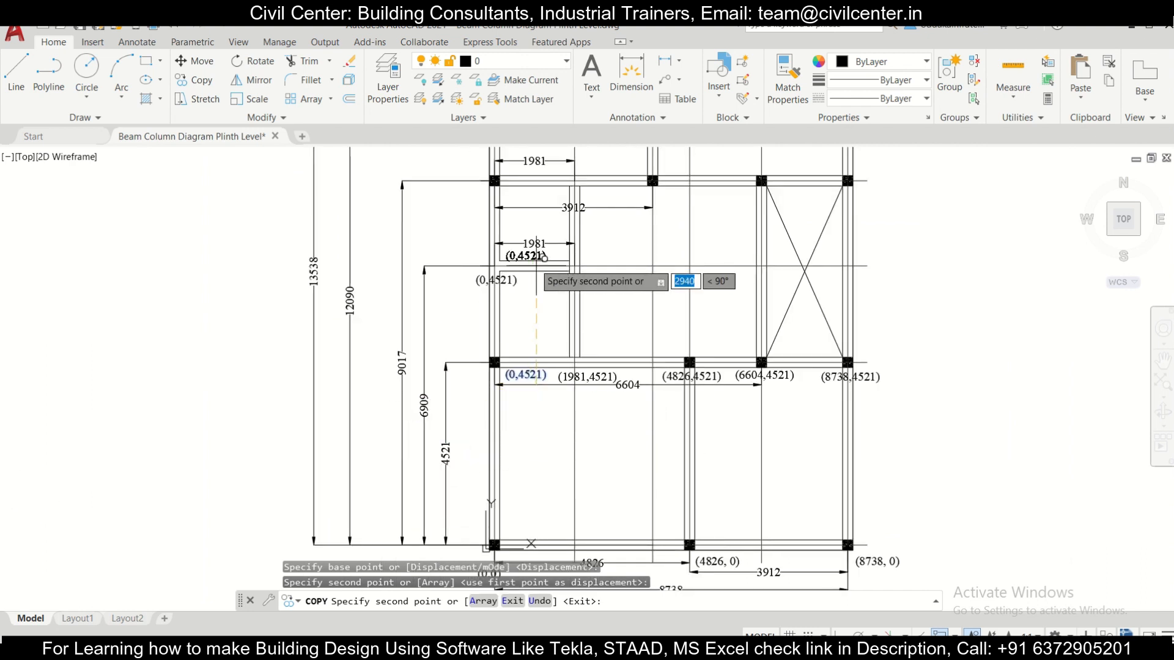
pyautogui.press('Escape')
# Step: Change the copied label at the left end of the short beam to (0,6609)
pyautogui.scroll(5, 512, 274)
pyautogui.doubleClick(487, 298)
pyautogui.moveTo(502, 300); pyautogui.dragTo(406, 301)
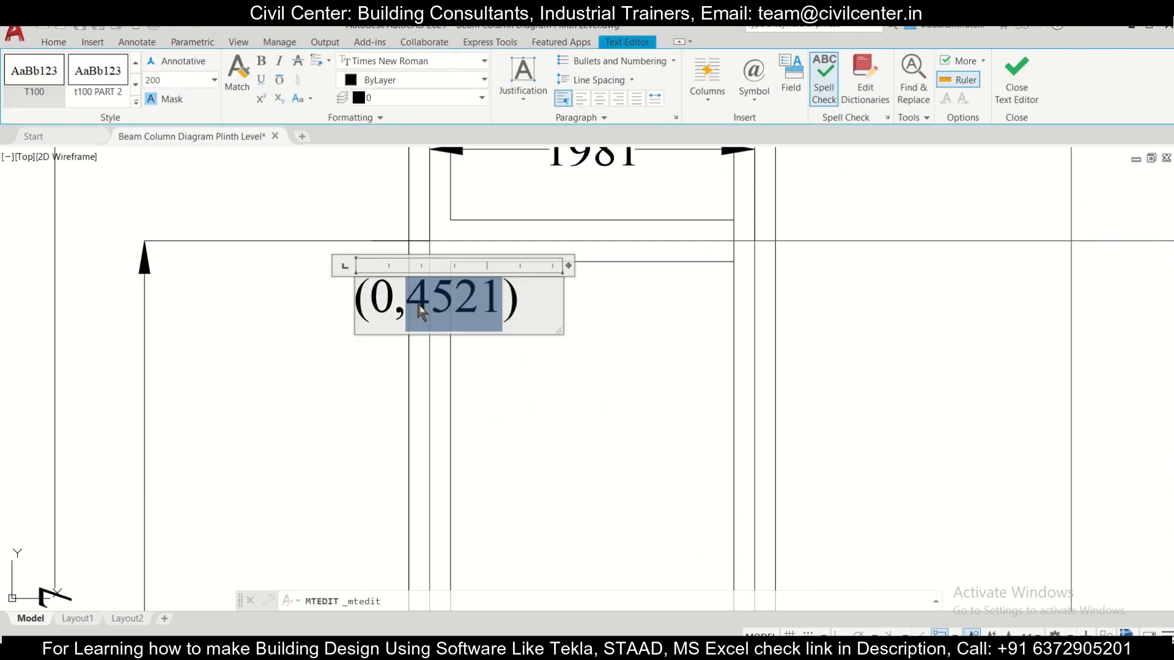
pyautogui.write('6609')
pyautogui.click(555, 364)
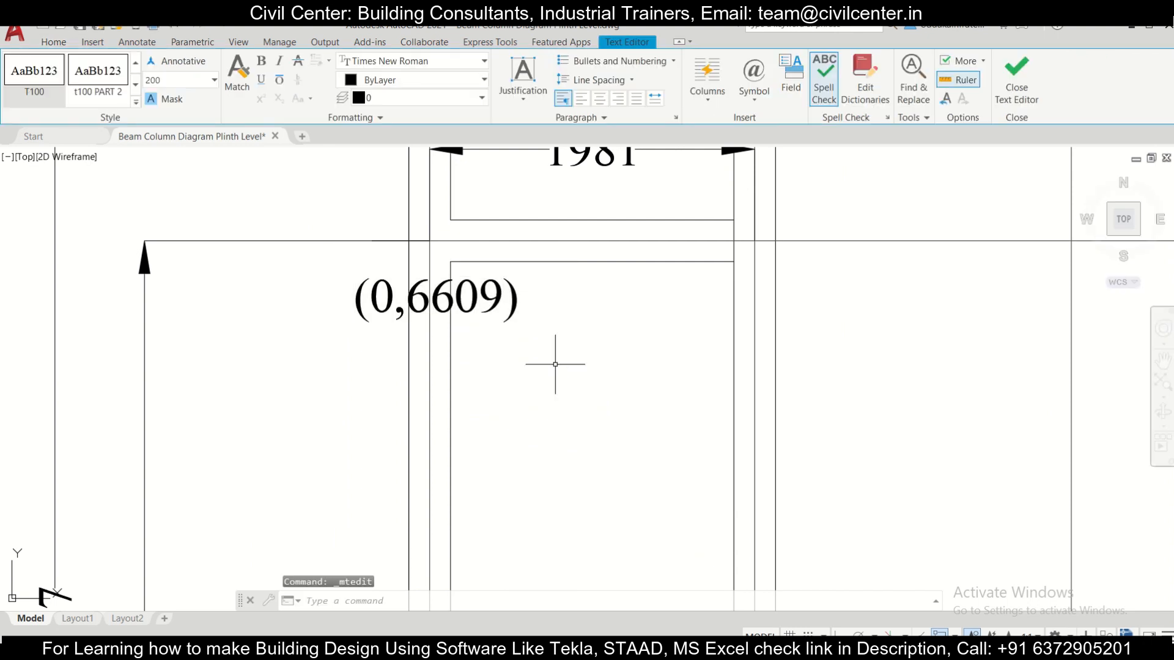
# Step: Copy the (1981,4521) label to just below the right end of the short beam, at the end of the 1981 dimension
pyautogui.scroll(-2, 557, 367)
pyautogui.scroll(2, 612, 449)
pyautogui.scroll(-2, 547, 418)
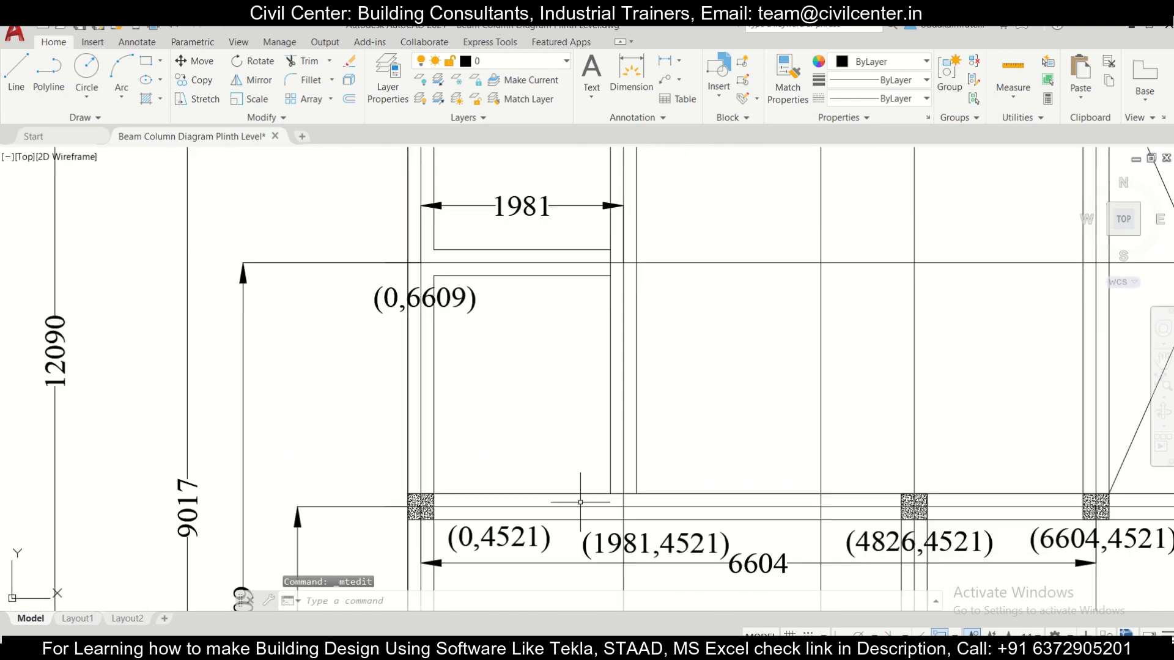
pyautogui.click(591, 541)
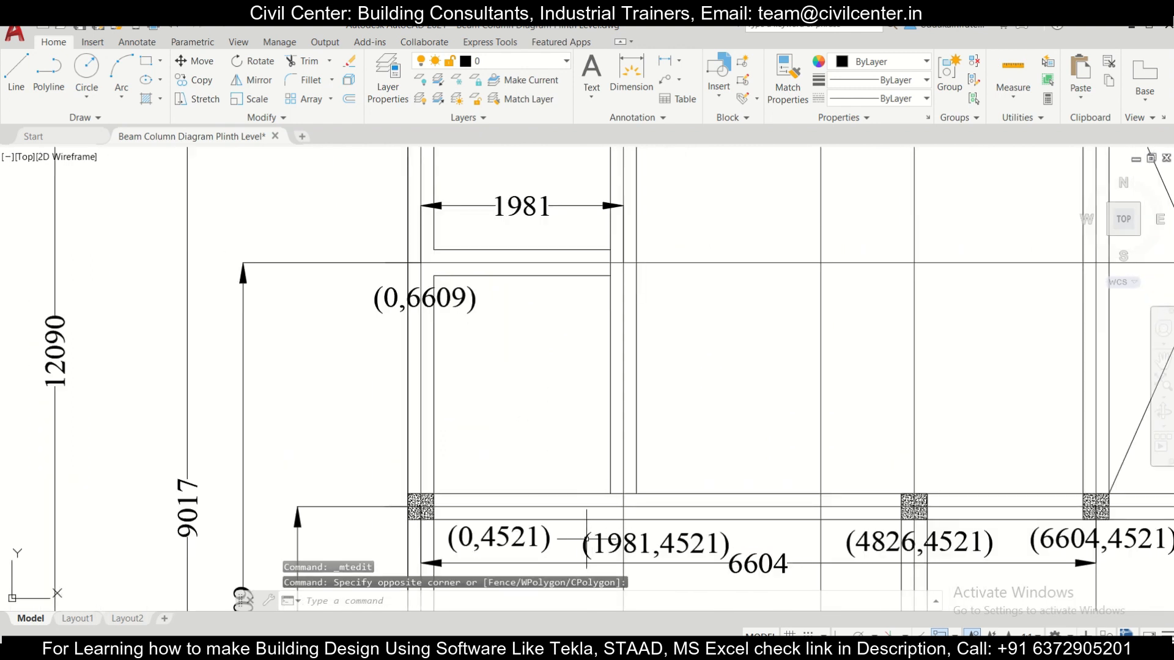
pyautogui.click(758, 566)
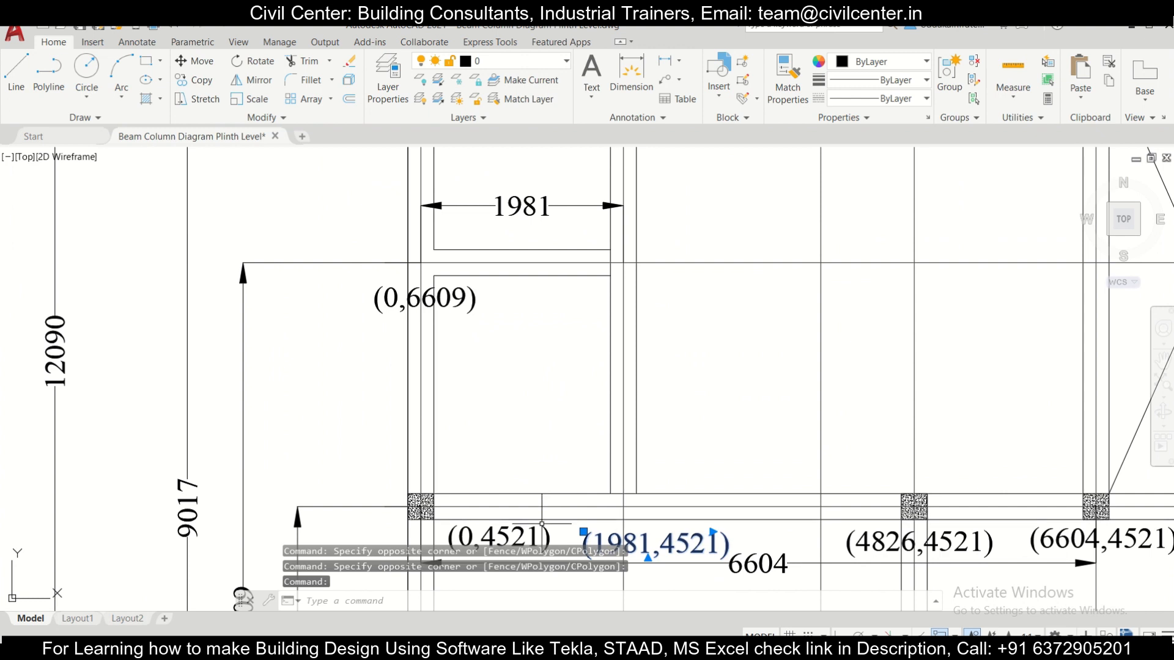
pyautogui.click(195, 80)
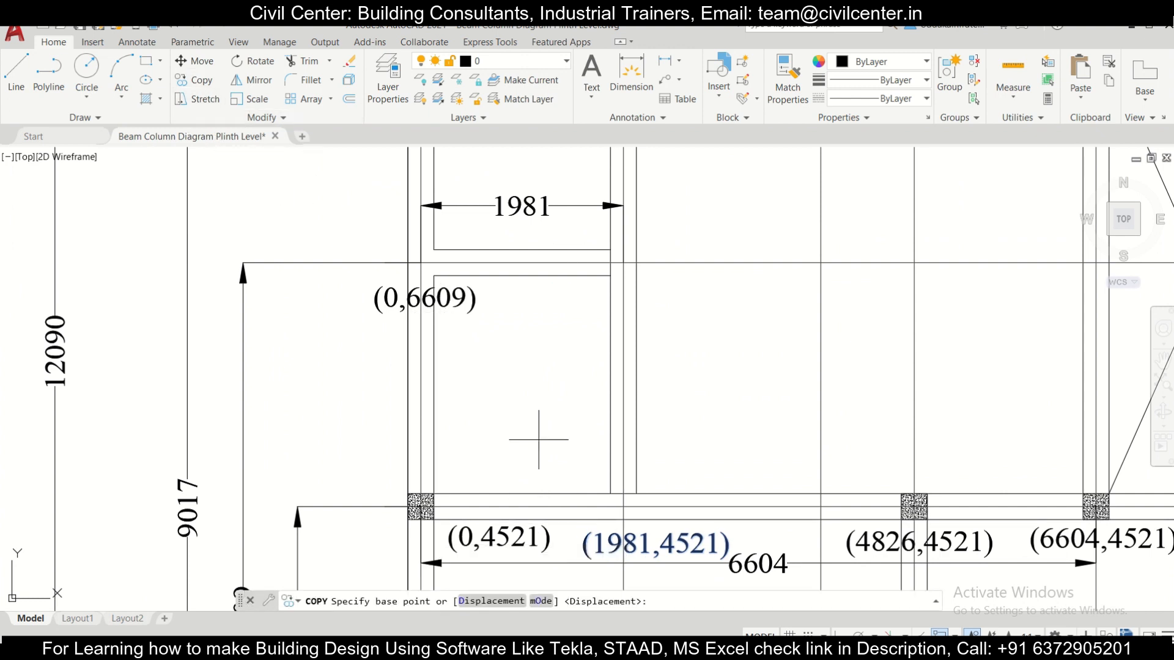
pyautogui.click(604, 542)
pyautogui.click(571, 294)
pyautogui.press('Escape')
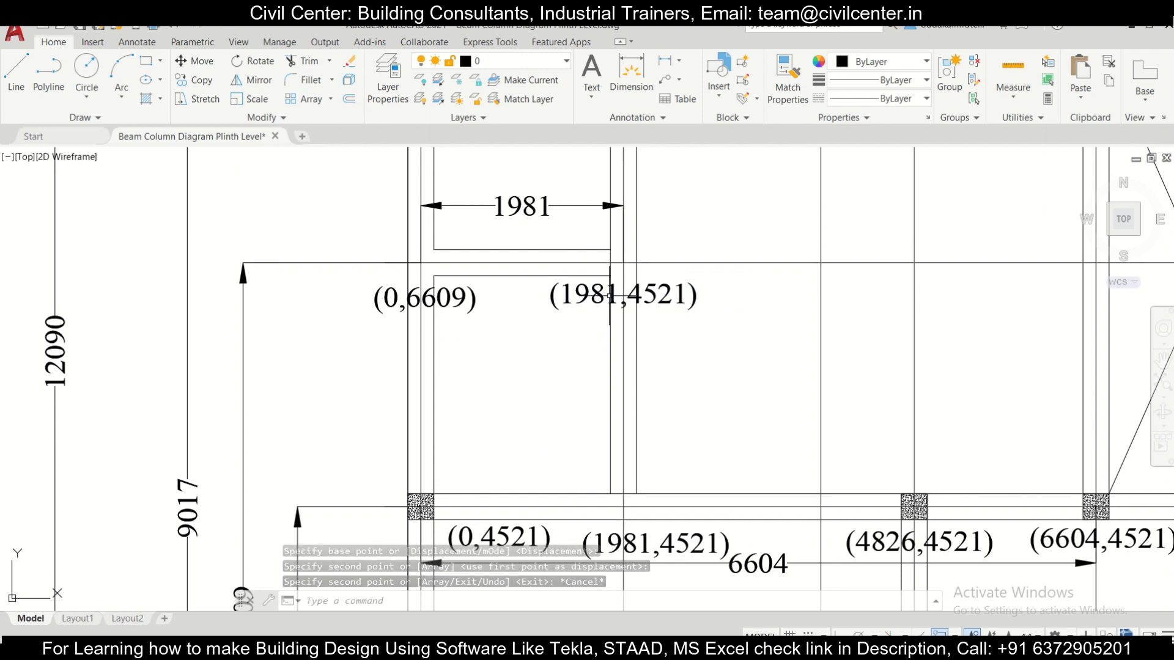
# Step: Change the copied label at the right end of the short beam to (1981,6609)
pyautogui.doubleClick(618, 294)
pyautogui.moveTo(690, 298); pyautogui.dragTo(645, 299)
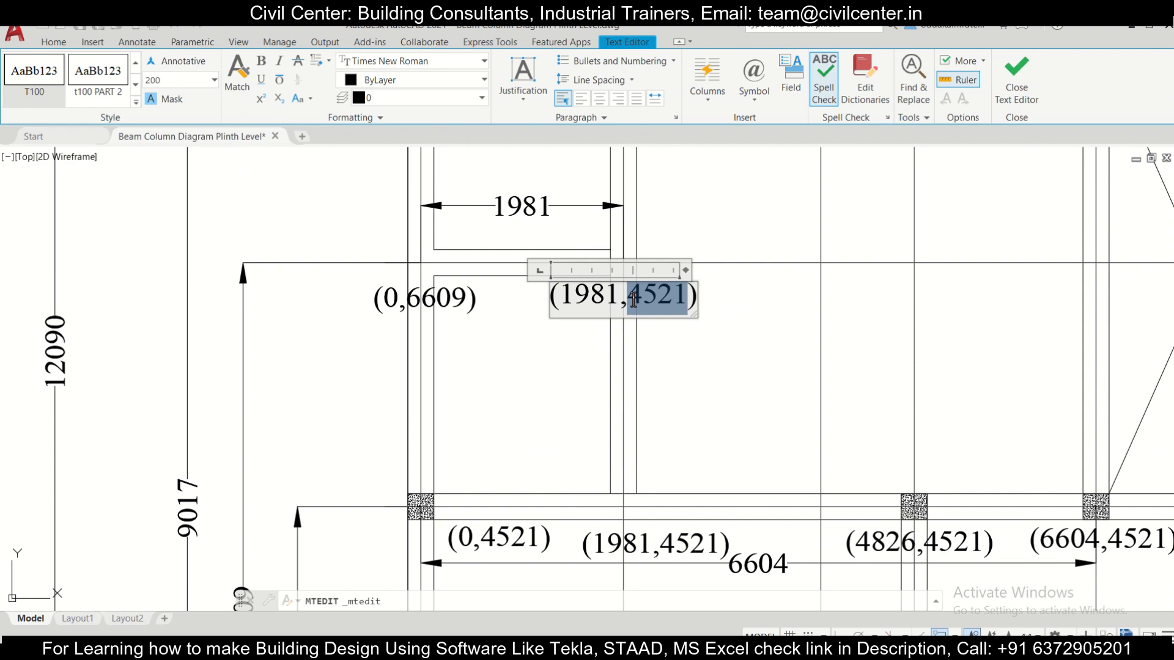
pyautogui.write('6609')
pyautogui.click(448, 579)
# Step: Copy the (0,6609) label to just below the leftmost column of the third row, at the 9017 dimension level
pyautogui.scroll(-2, 393, 521)
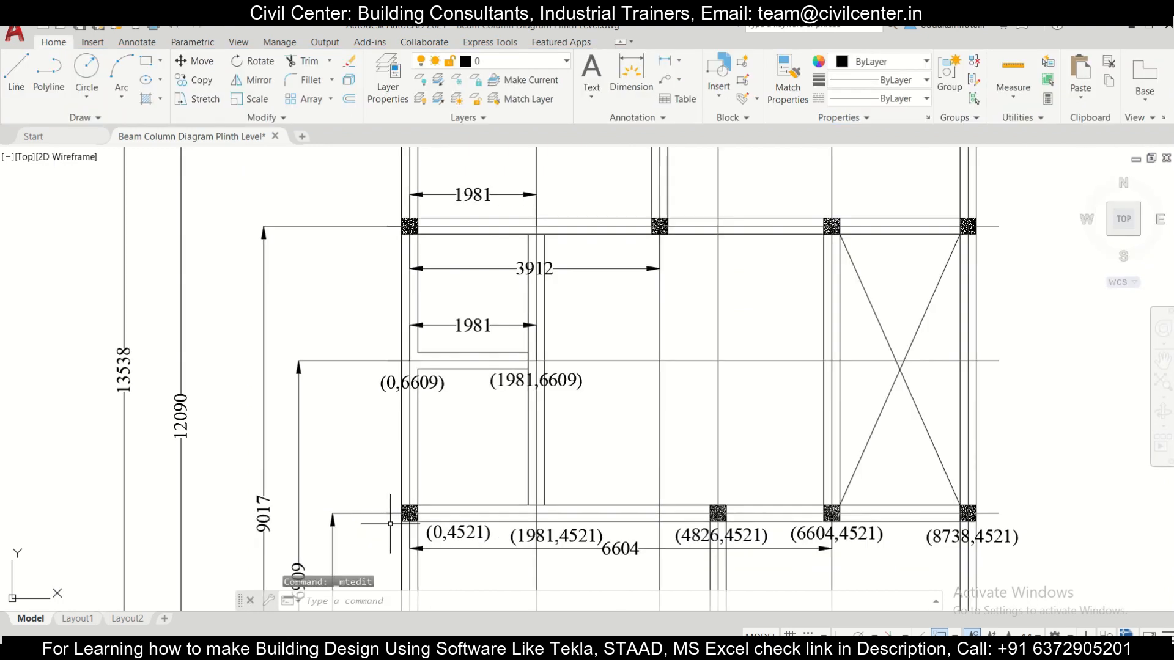
pyautogui.scroll(1, 576, 490)
pyautogui.moveTo(455, 411); pyautogui.dragTo(483, 430, button='middle')
pyautogui.click(347, 425)
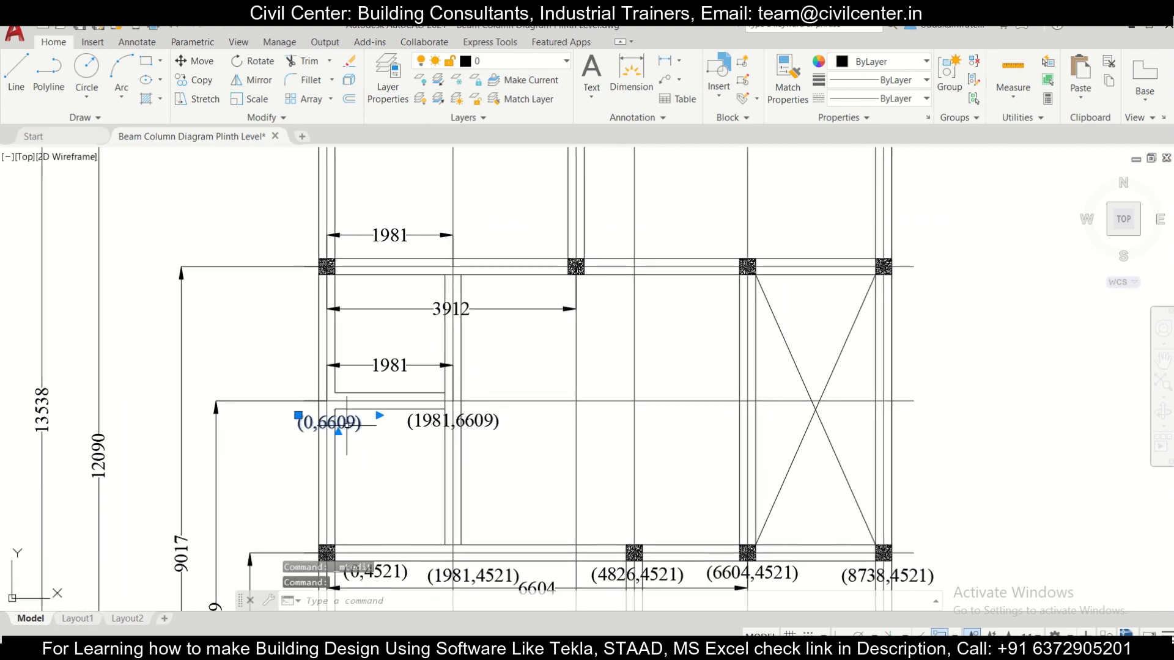
pyautogui.click(193, 80)
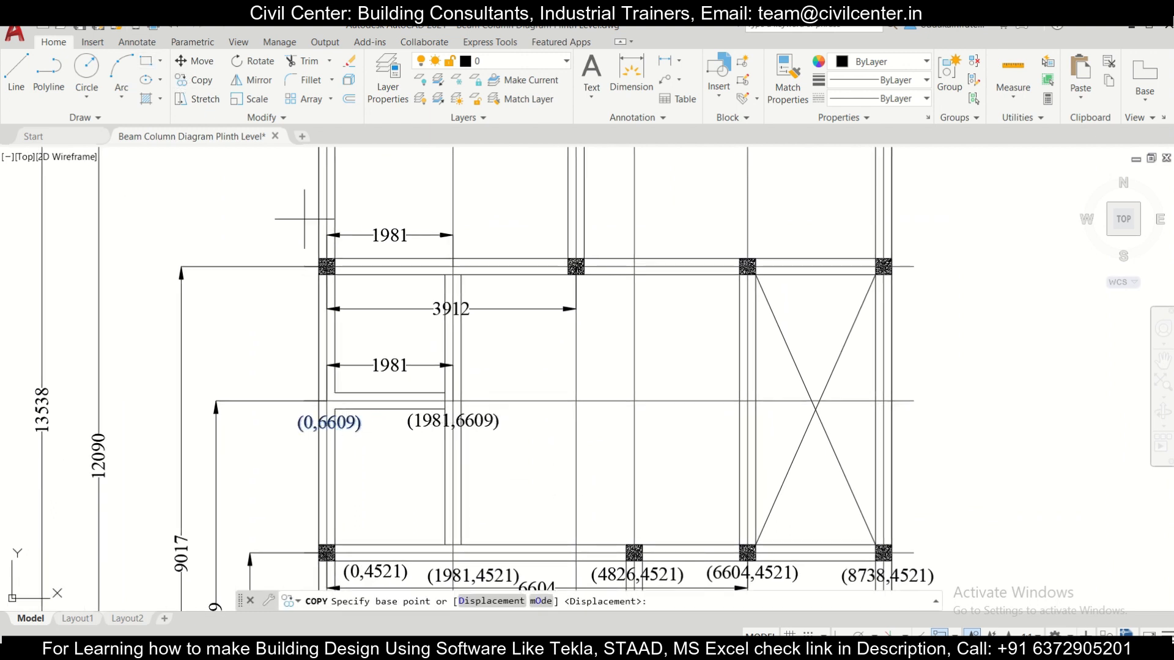
pyautogui.click(354, 408)
pyautogui.click(346, 289)
pyautogui.press('Escape')
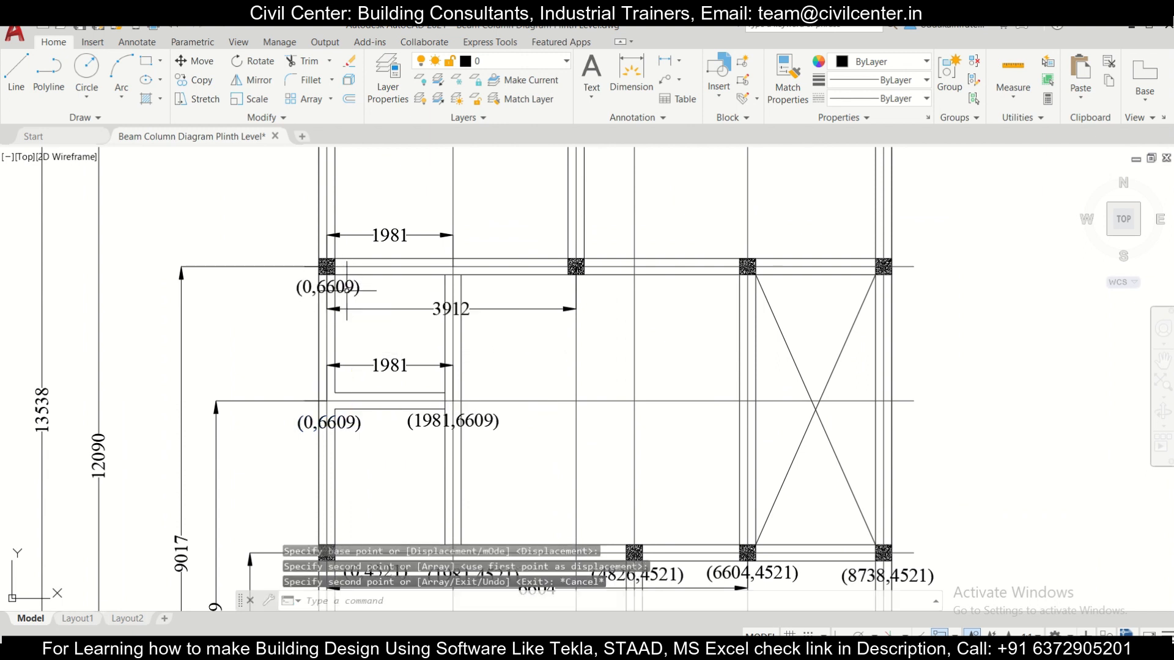
# Step: Change the copied label below the third row's leftmost column to (0,9017)
pyautogui.doubleClick(348, 292)
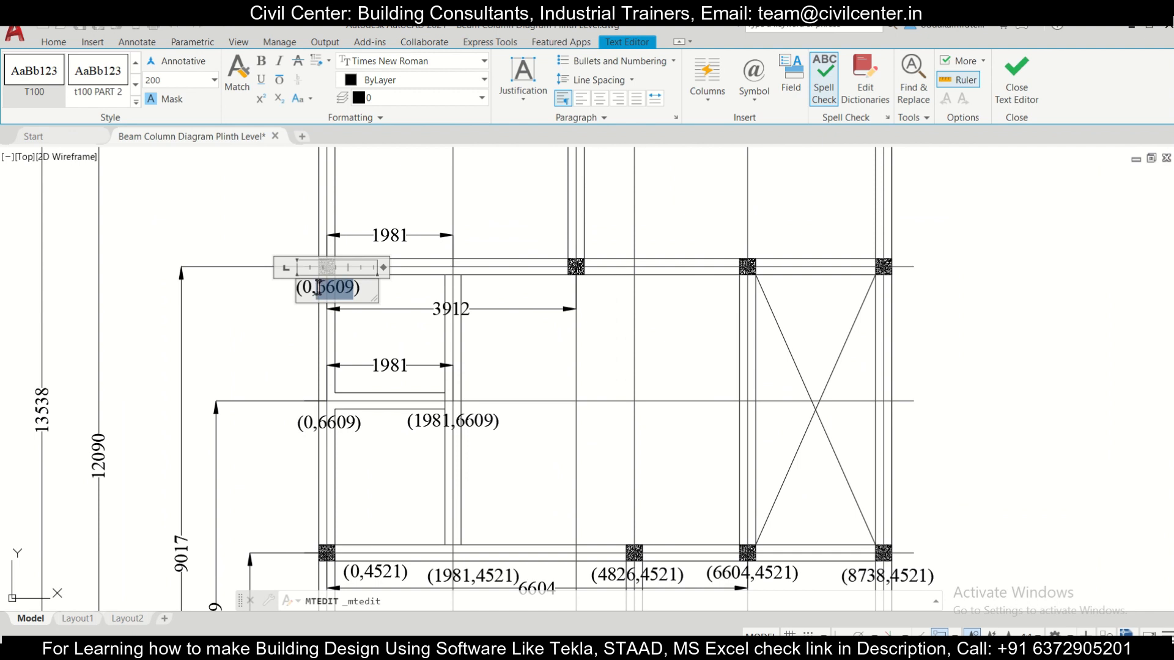
pyautogui.write('9017')
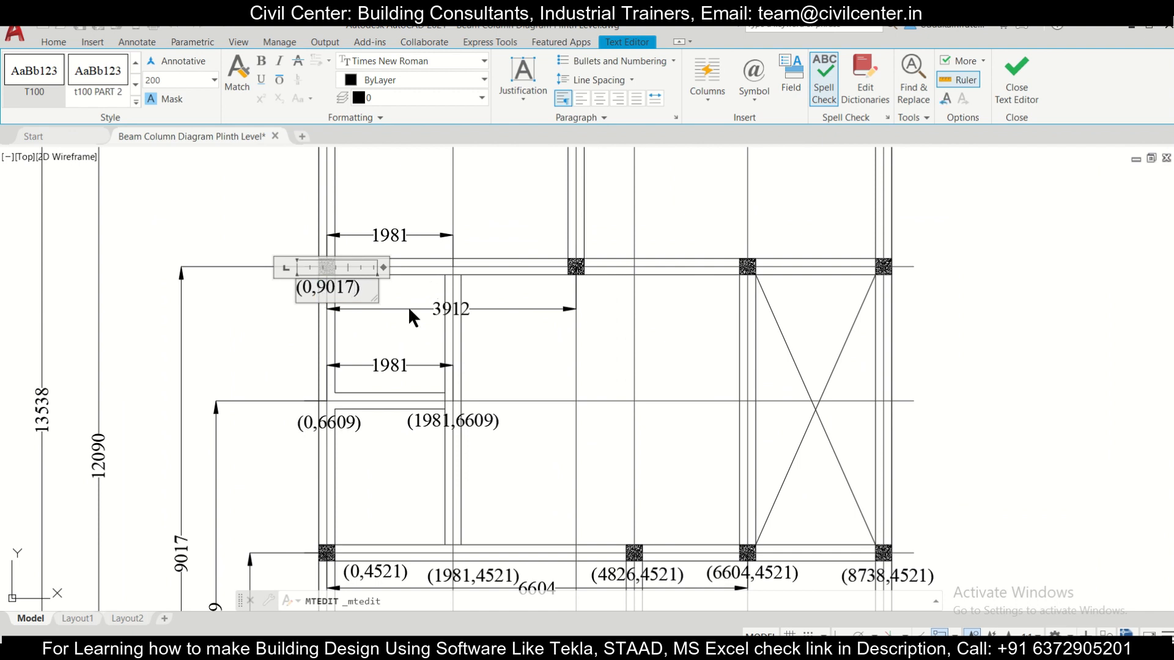
pyautogui.click(403, 313)
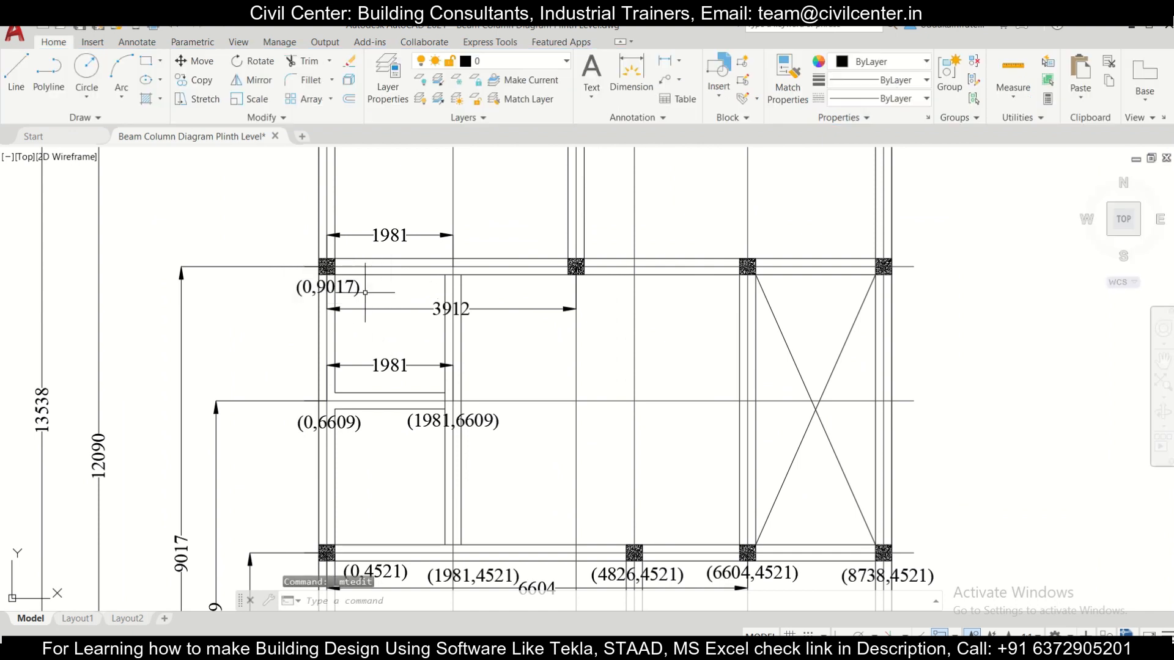
# Step: Copy the (0,9017) label to the beam junction on the third row at the end of the 1981 dimension
pyautogui.click(385, 293)
pyautogui.click(297, 252)
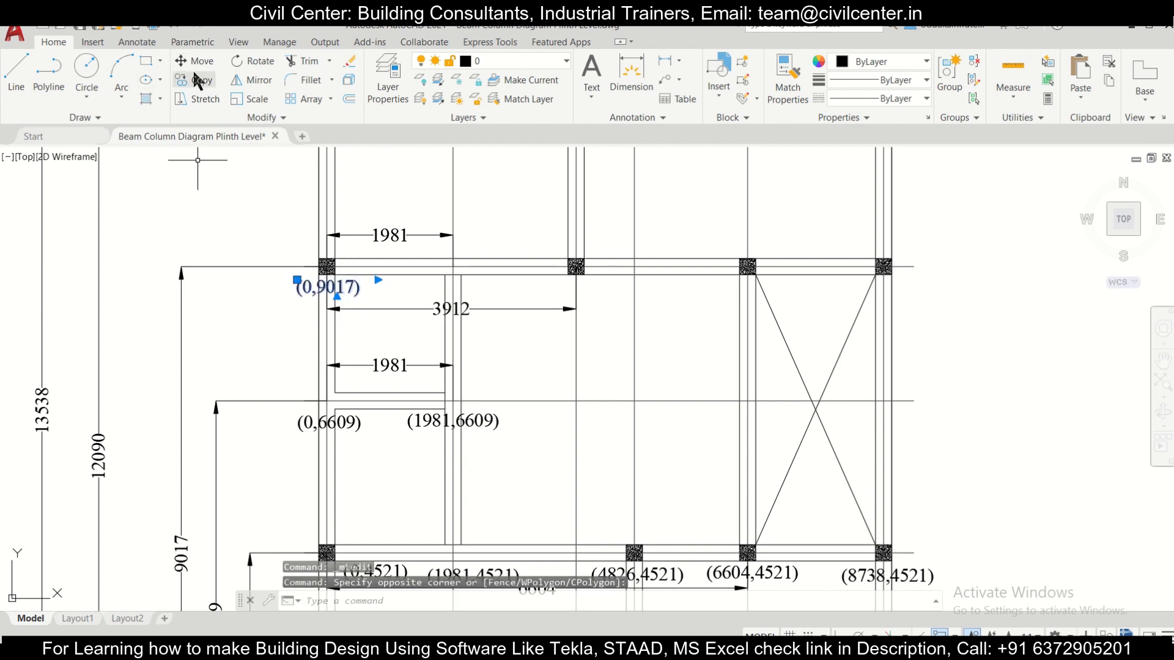
pyautogui.click(197, 79)
pyautogui.click(378, 296)
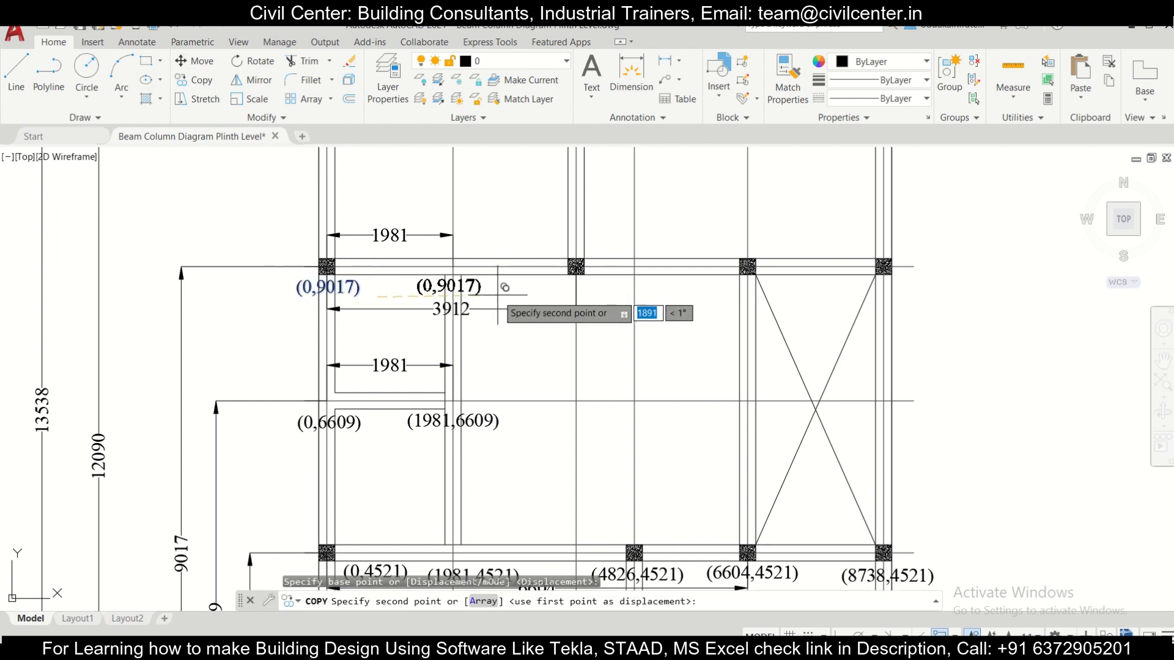
pyautogui.click(498, 296)
pyautogui.press('Escape')
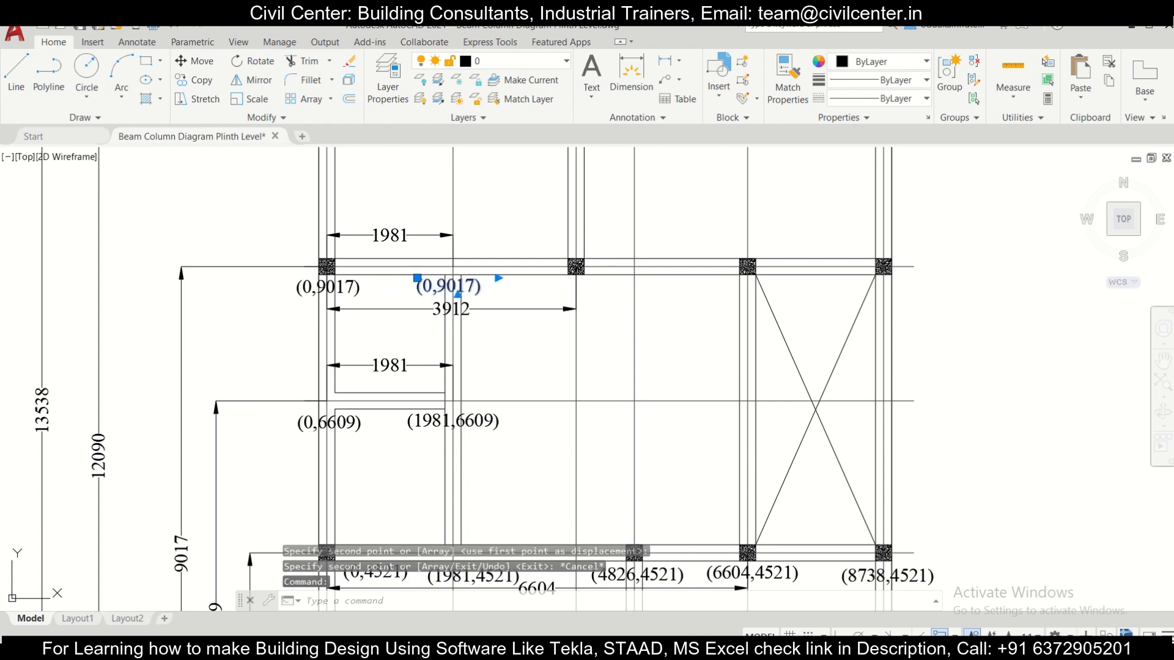
# Step: Change the copied label at the third row's beam junction to (1981,9017)
pyautogui.doubleClick(430, 287)
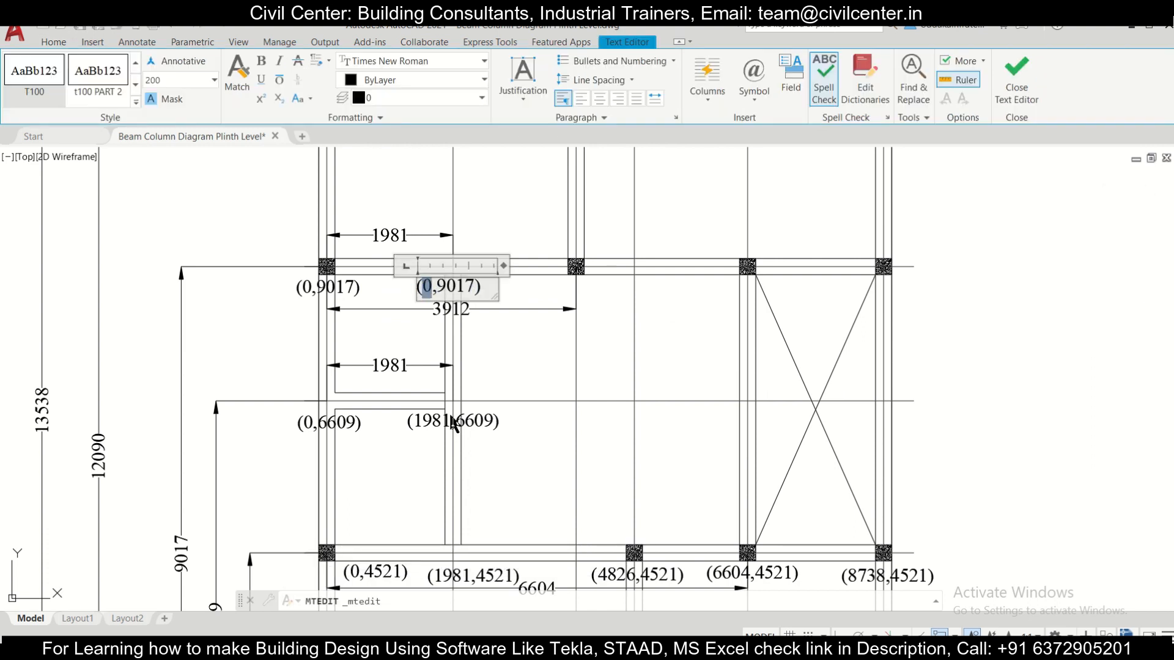
pyautogui.write('1981')
pyautogui.click(554, 379)
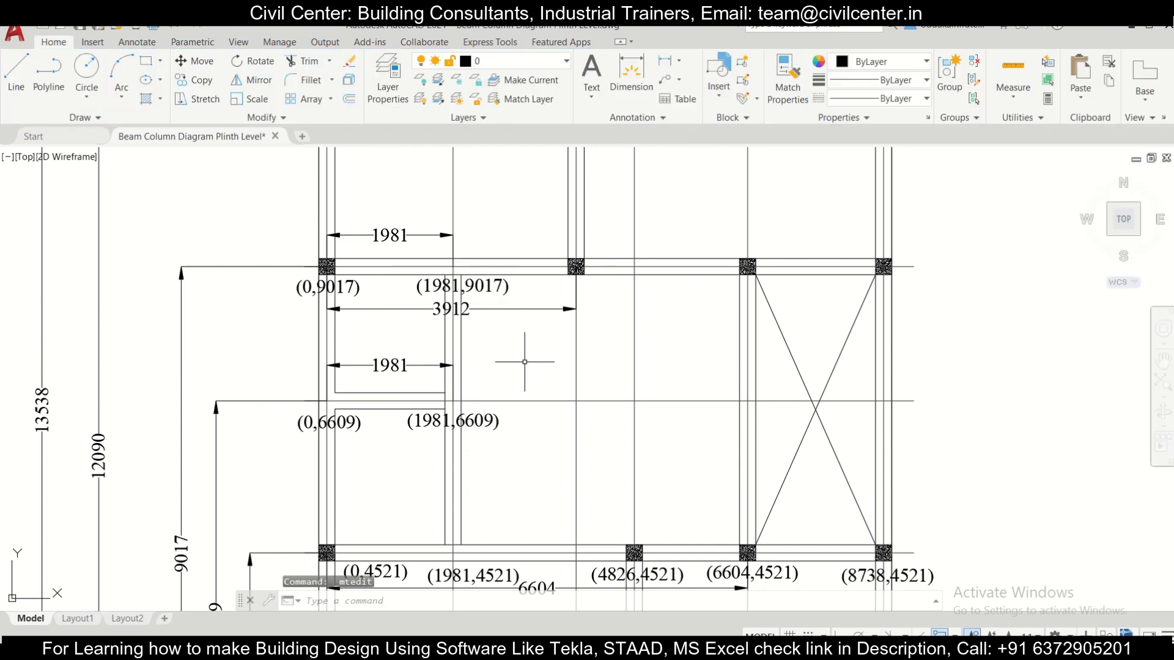
# Step: Copy the (1981,9017) label to just below the third row's second column, at the end of the 3912 dimension
pyautogui.click(494, 283)
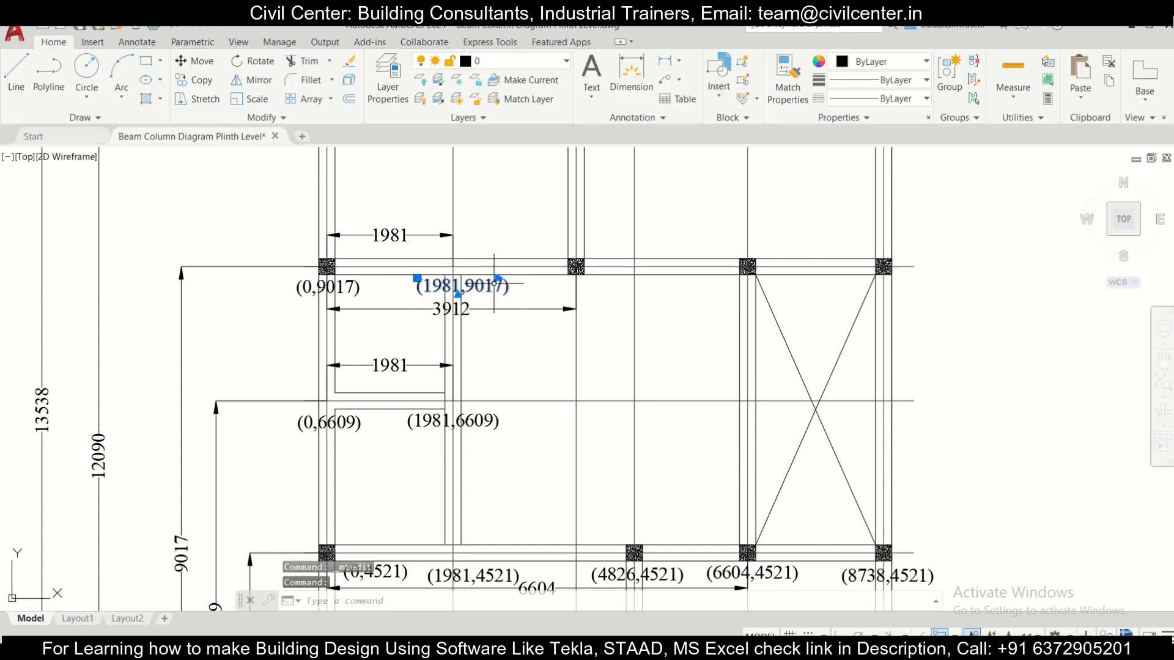
pyautogui.click(201, 80)
pyautogui.click(496, 296)
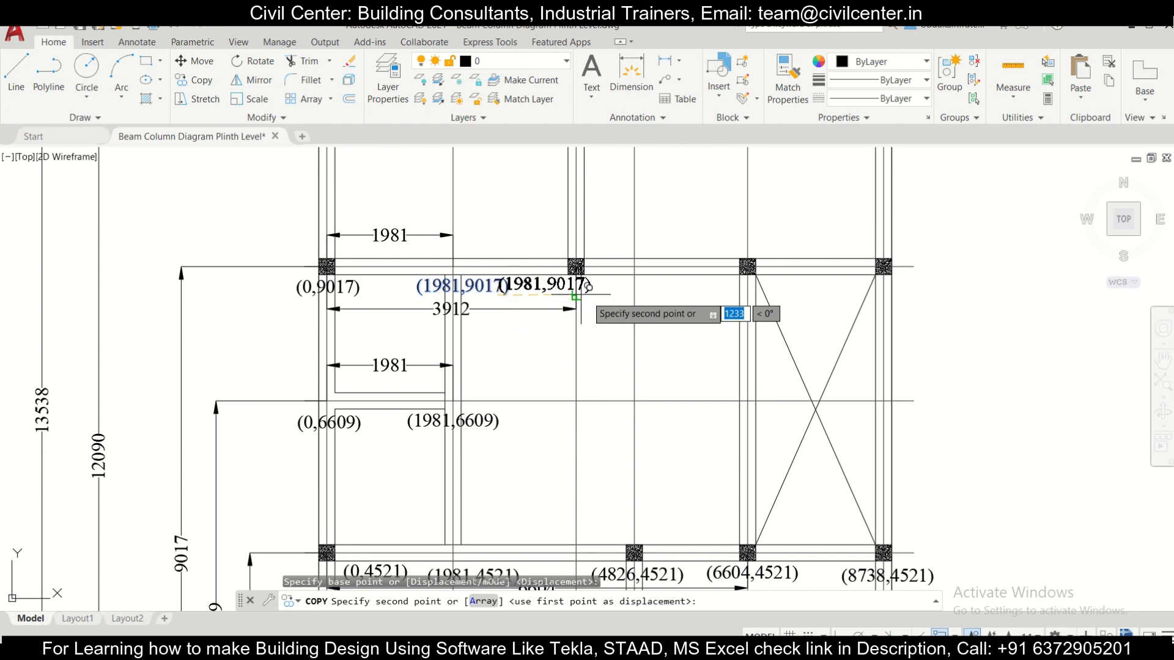
pyautogui.click(604, 295)
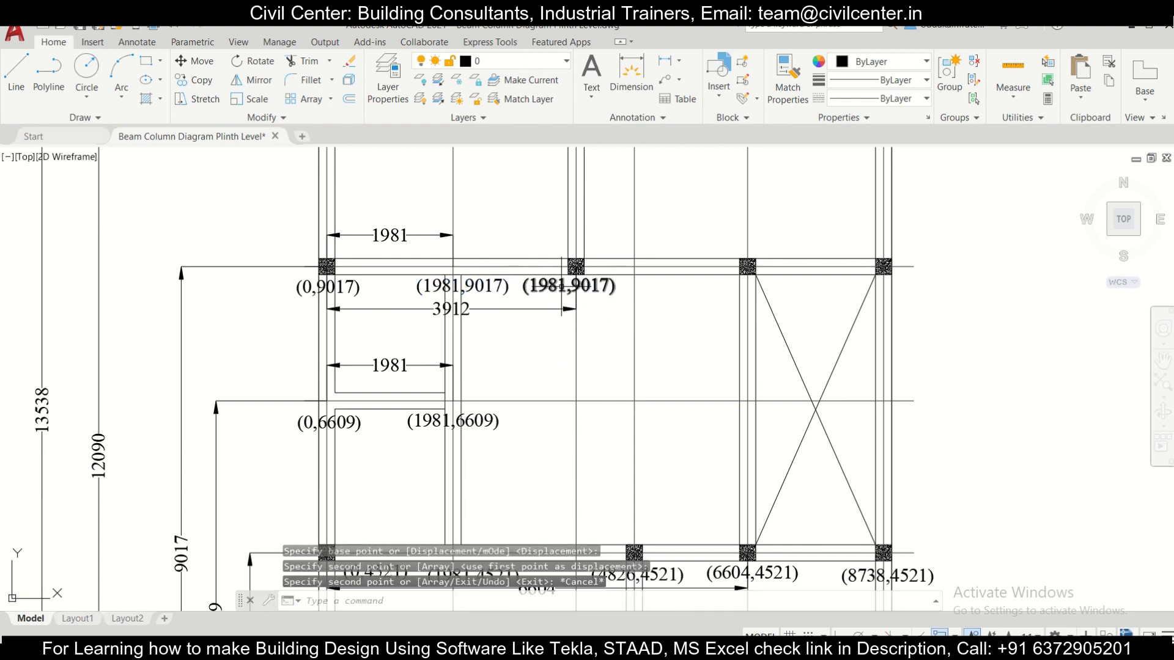
# Step: Change the copied label below the third row's second column to (3912,9017)
pyautogui.doubleClick(562, 286)
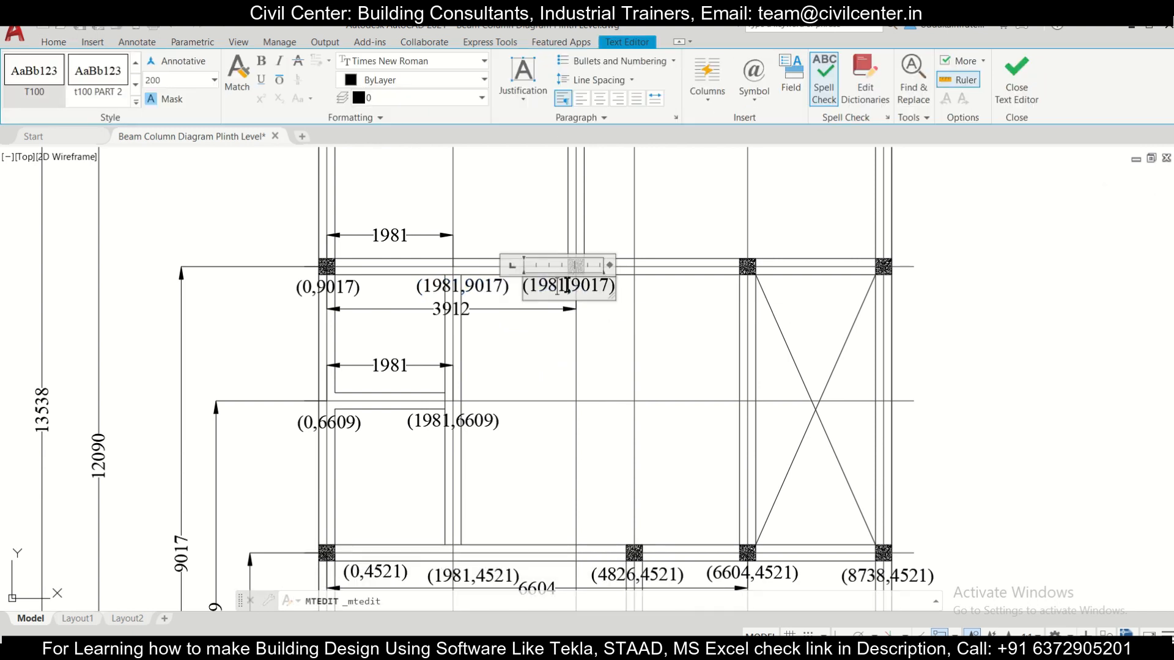
pyautogui.press('BackSpace')
pyautogui.write('3912')
pyautogui.click(667, 326)
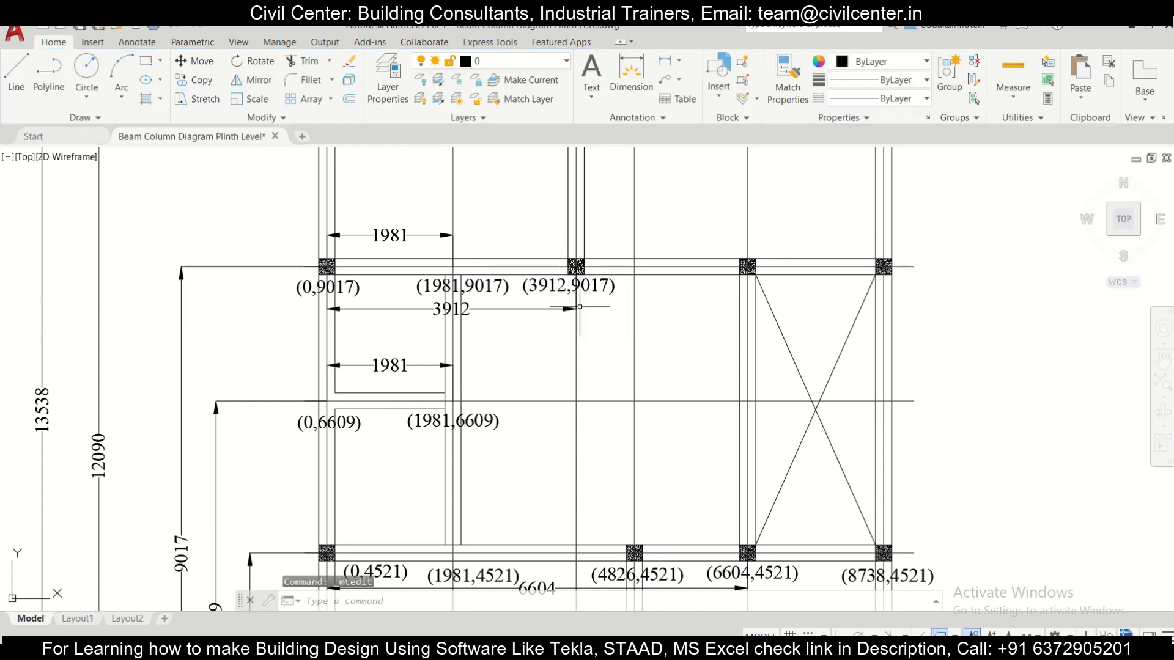
# Step: Copy the (3912,9017) label to just below the third row's third column
pyautogui.click(557, 282)
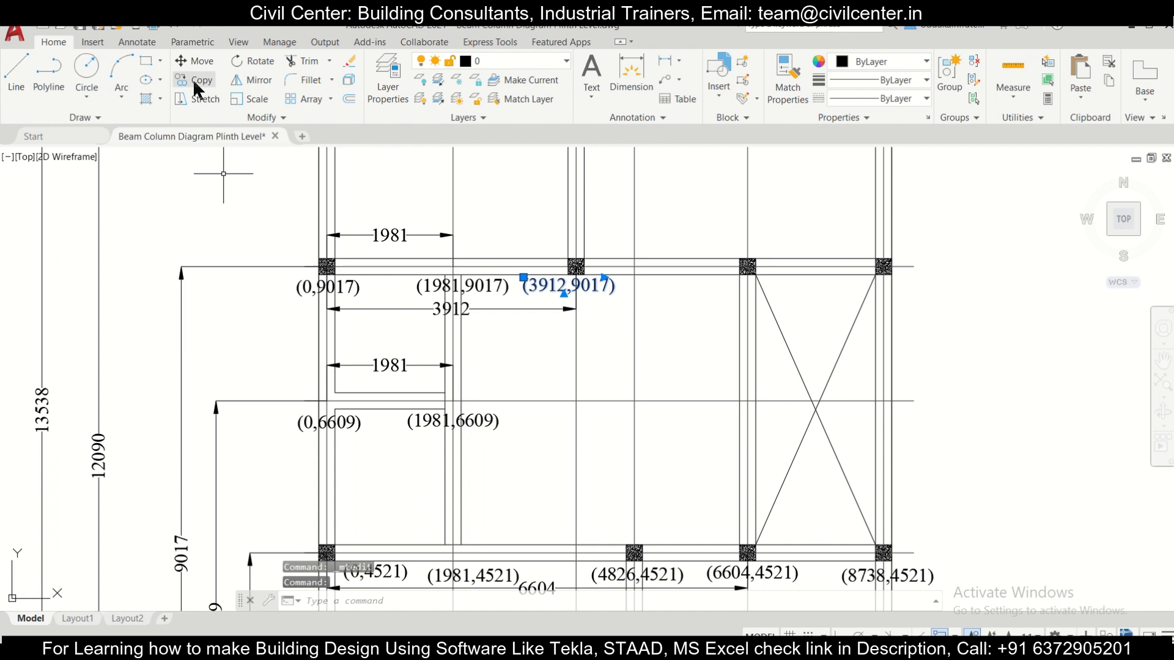
pyautogui.click(194, 80)
pyautogui.click(524, 295)
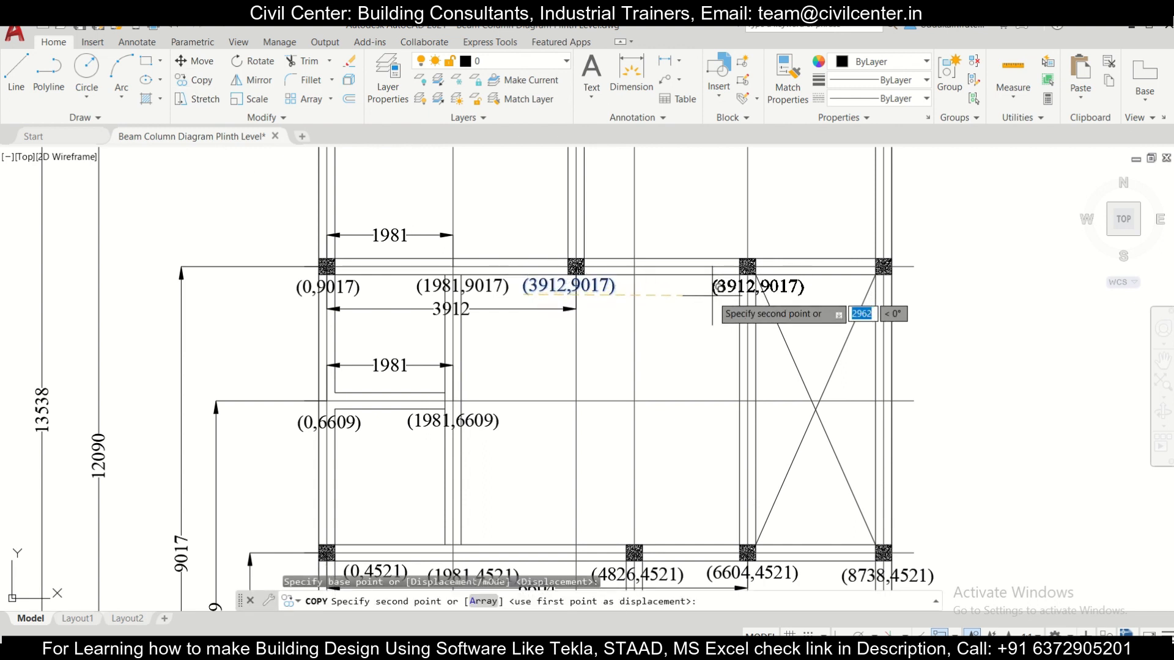
pyautogui.click(707, 295)
pyautogui.press('Escape')
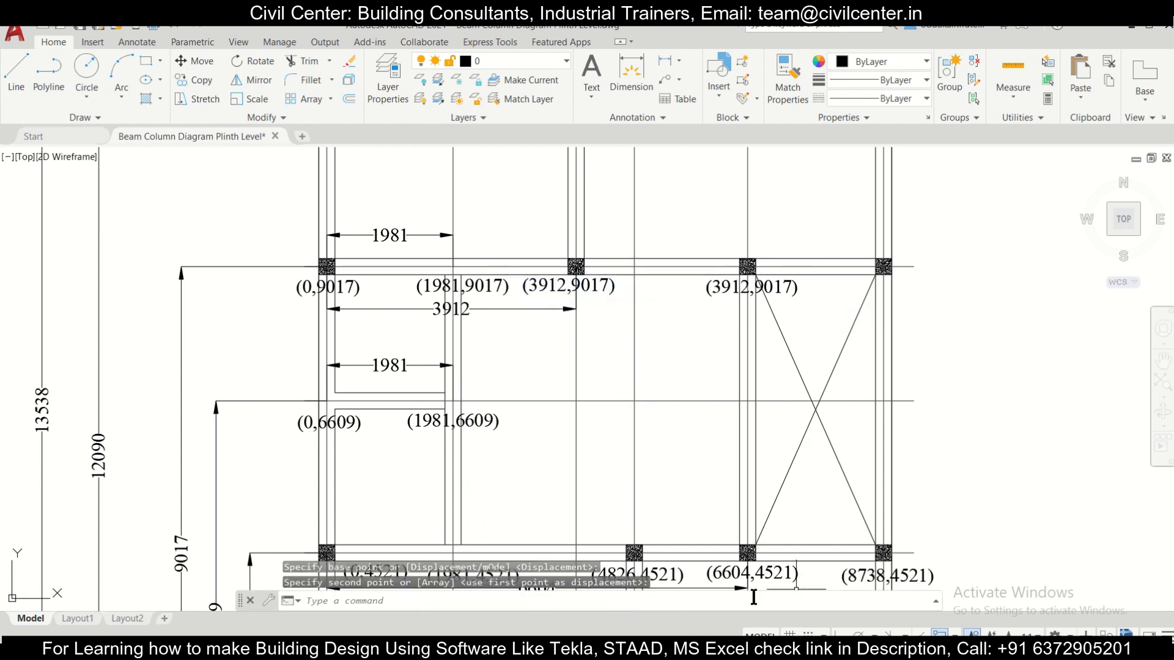
pyautogui.press('Escape')
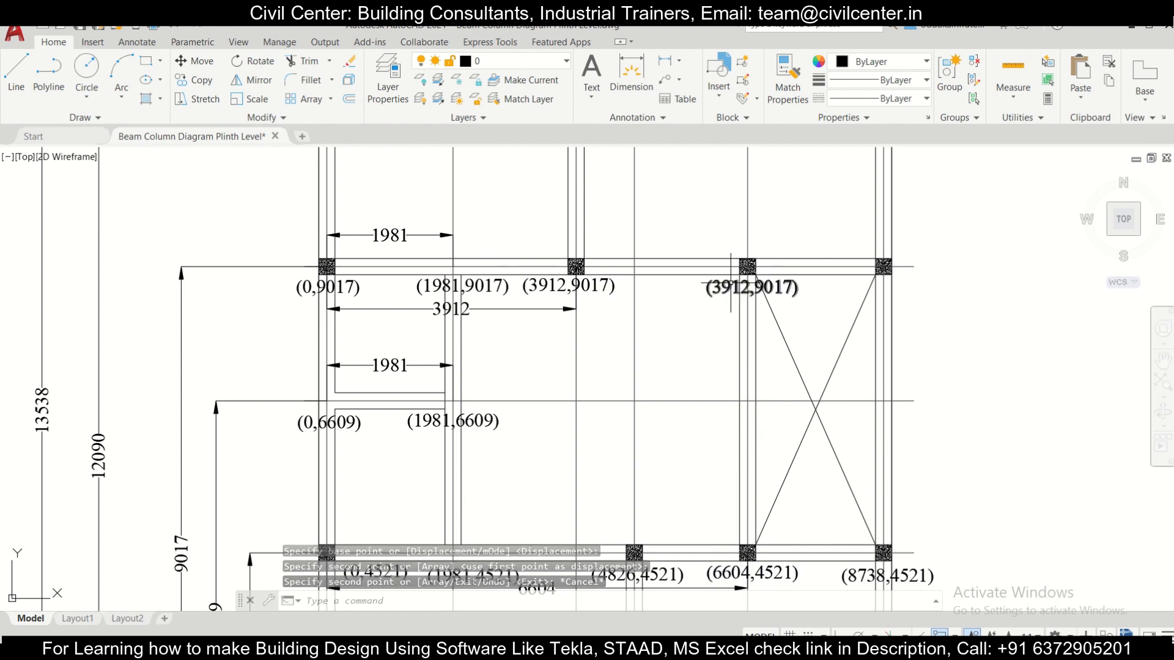
# Step: Change the copied label below the third row's third column to (6604,9017)
pyautogui.doubleClick(732, 285)
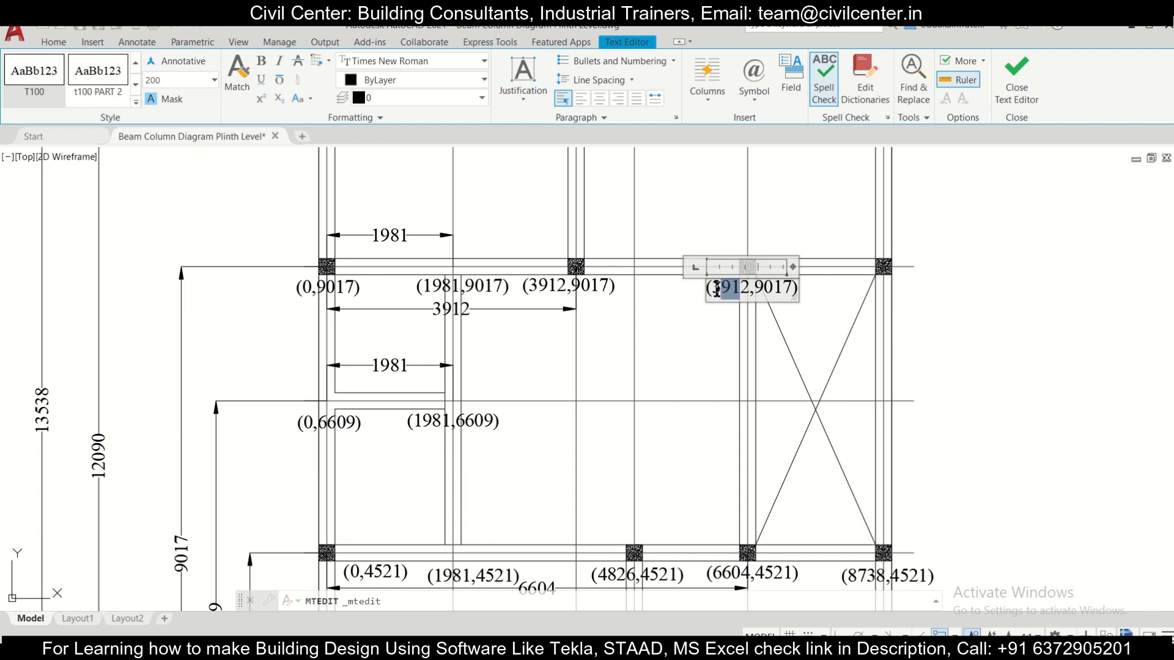
pyautogui.write('6604')
pyautogui.click(699, 357)
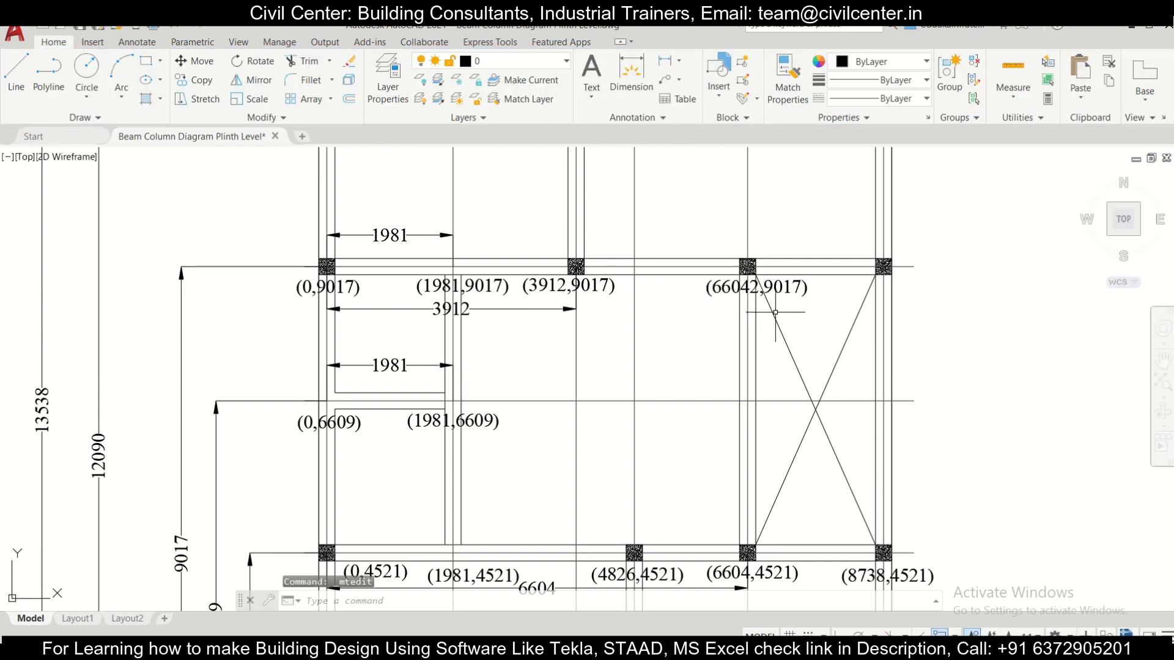
pyautogui.doubleClick(777, 293)
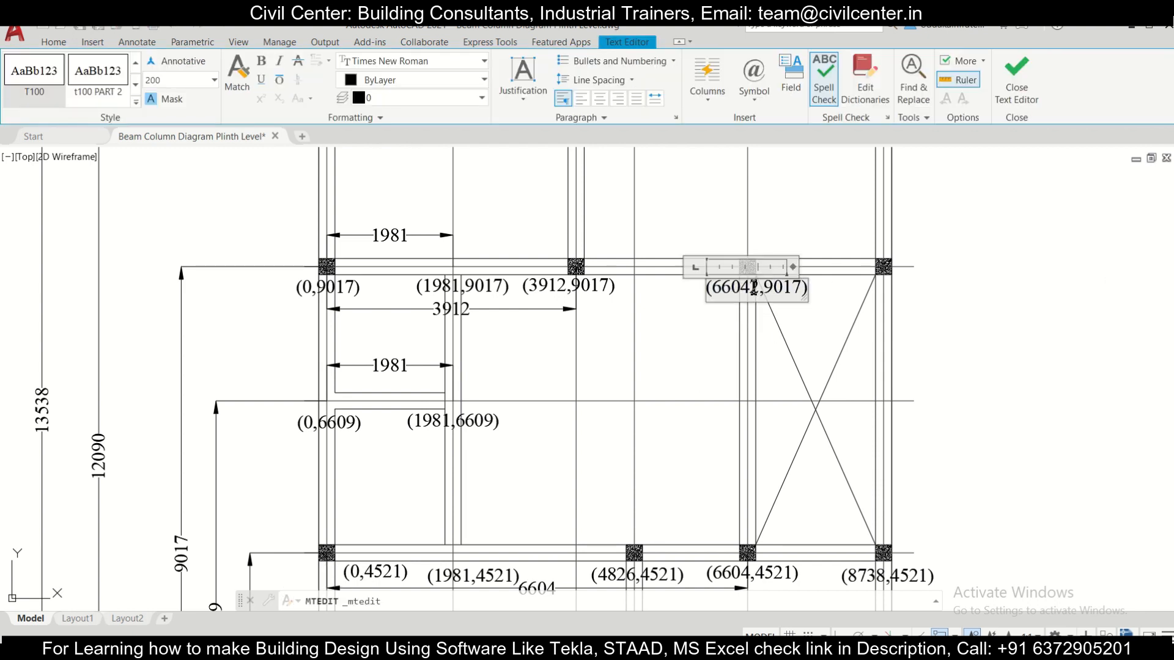
pyautogui.press('BackSpace')
pyautogui.click(831, 305)
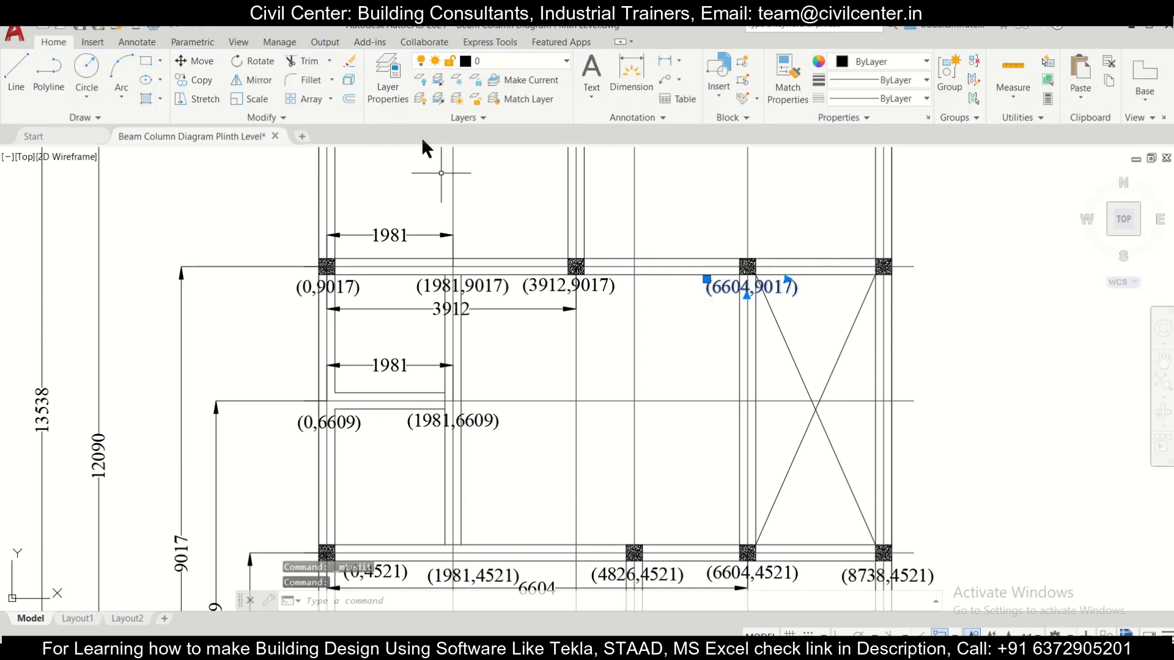
# Step: Copy the (6604,9017) label to just below the third row's rightmost column
pyautogui.click(194, 80)
pyautogui.click(707, 296)
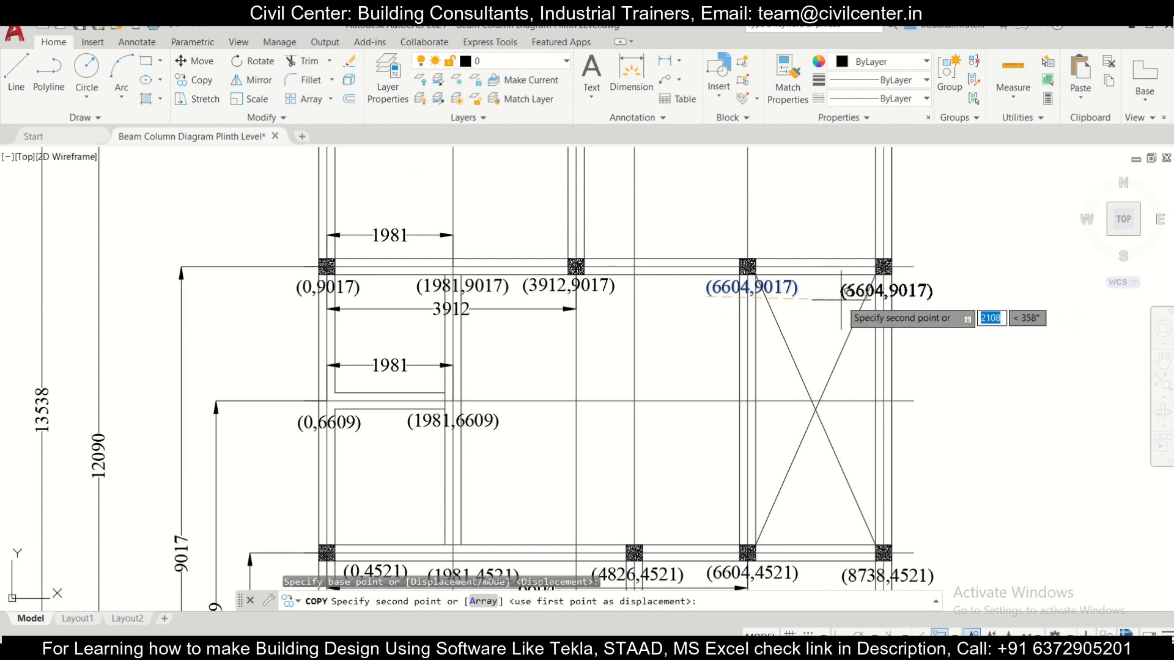
pyautogui.click(871, 297)
pyautogui.press('Escape')
# Step: Change the copied label below the third row's rightmost column to (8738,9017)
pyautogui.doubleClick(874, 293)
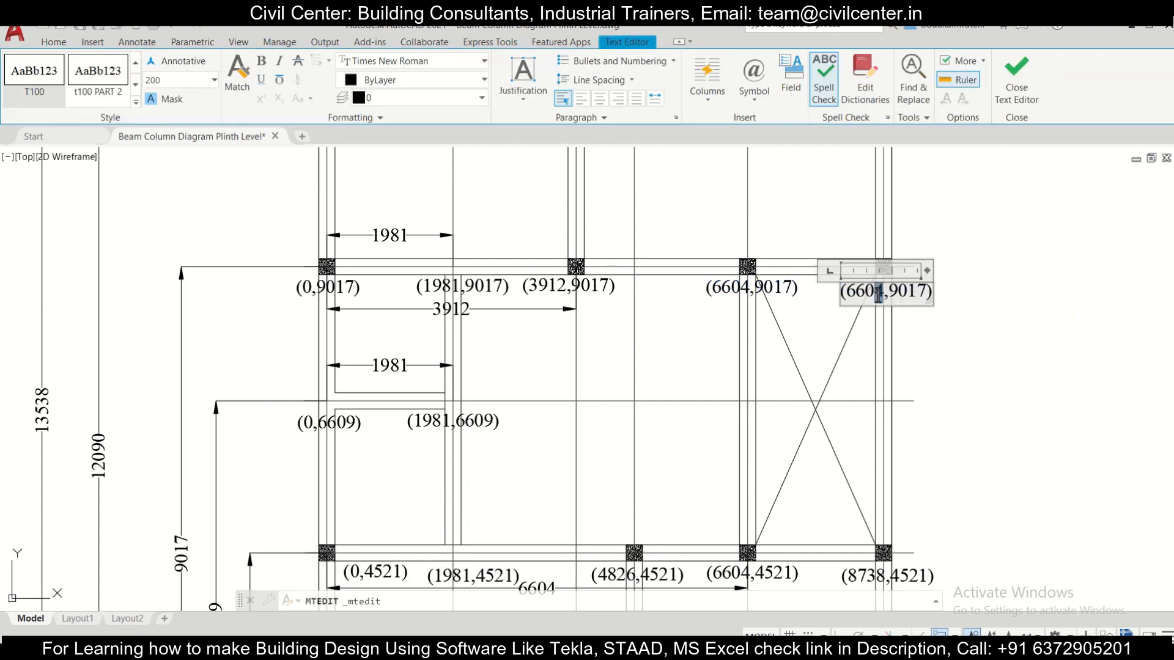
pyautogui.write('8738')
pyautogui.click(834, 324)
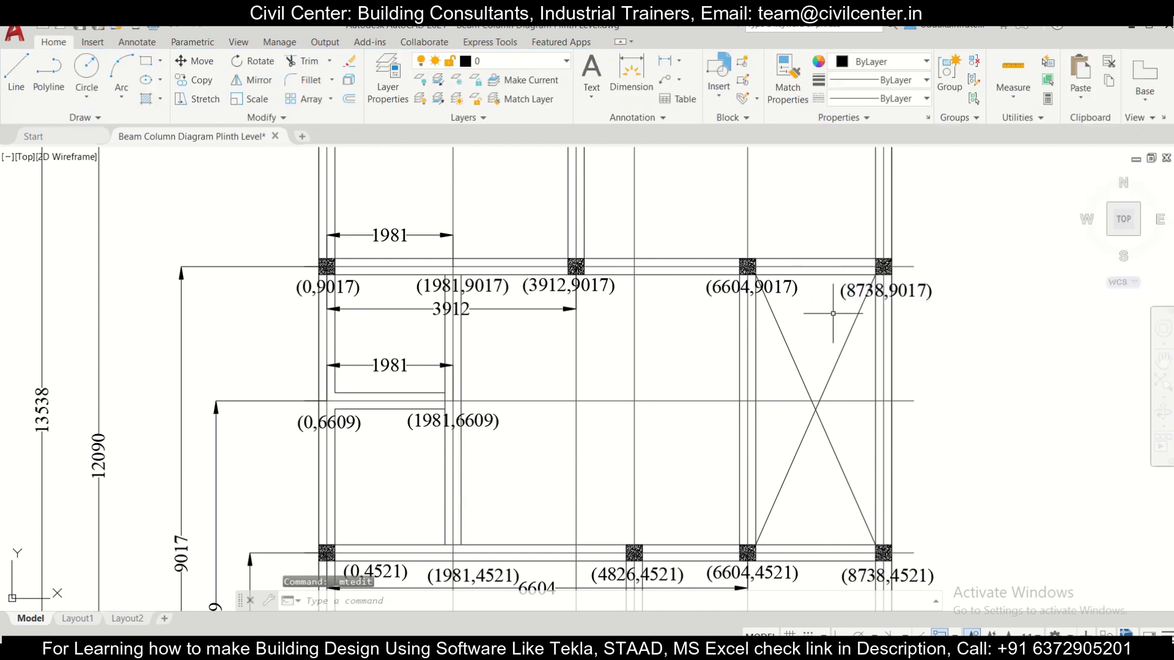
# Step: Copy the (3912,9017) label up to the beam junction above the second column, level with the end of the 12090 dimension
pyautogui.scroll(-3, 695, 299)
pyautogui.moveTo(533, 294); pyautogui.dragTo(471, 416, button='middle')
pyautogui.scroll(2, 483, 415)
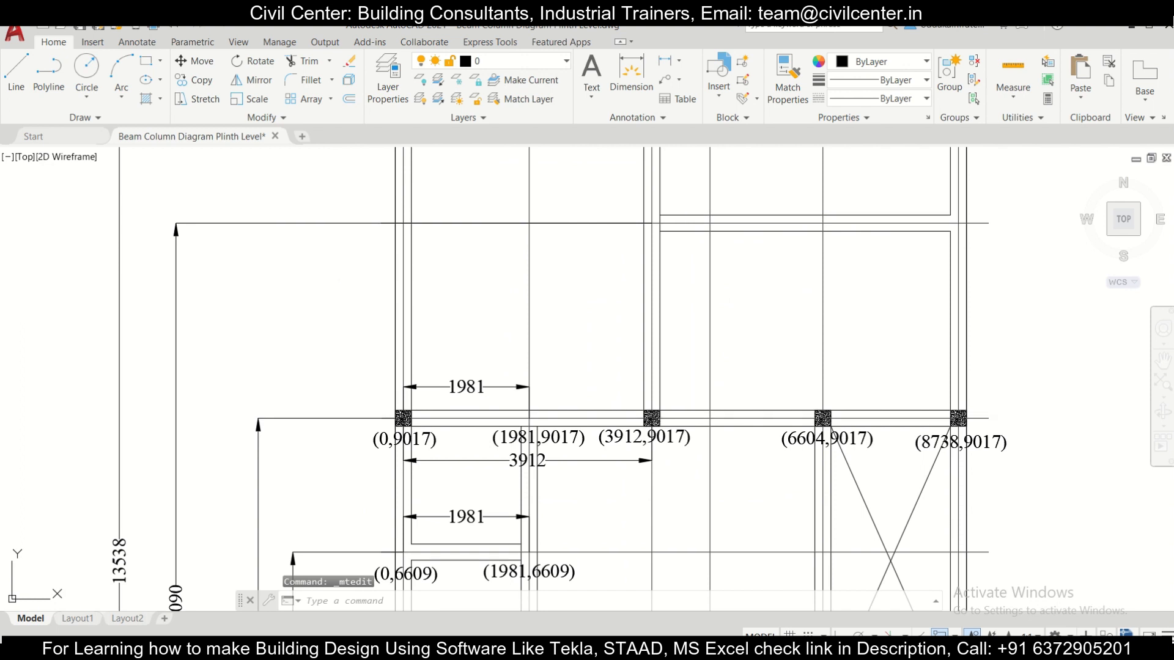
pyautogui.moveTo(658, 437); pyautogui.dragTo(634, 468, button='middle')
pyautogui.click(633, 469)
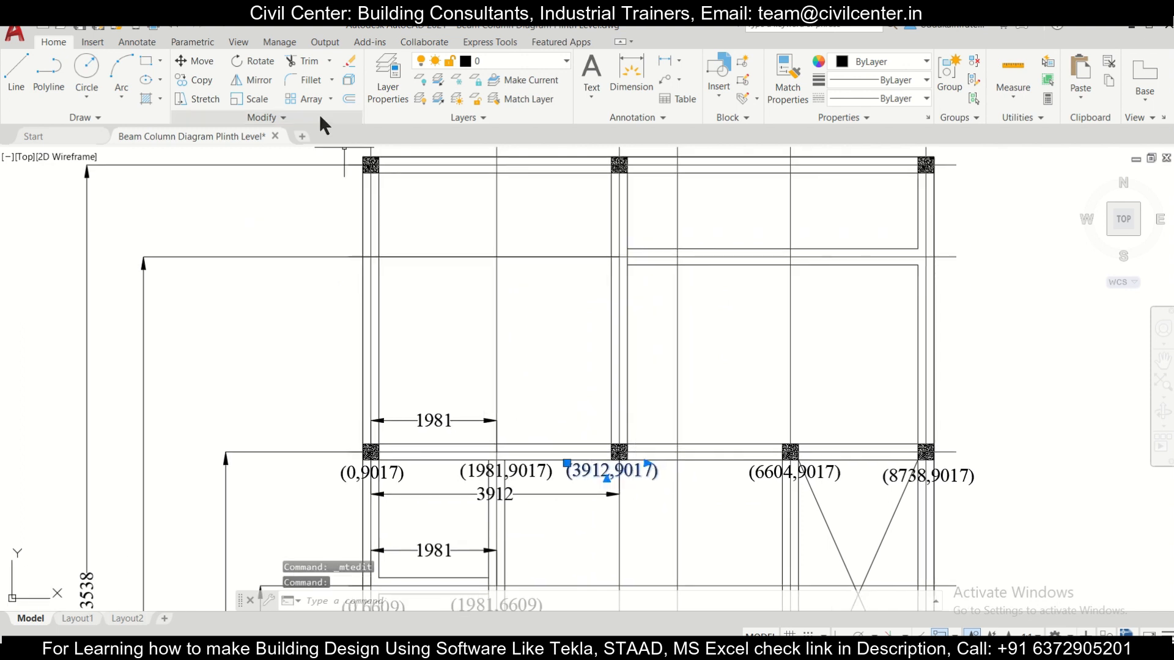
pyautogui.click(210, 81)
pyautogui.click(629, 442)
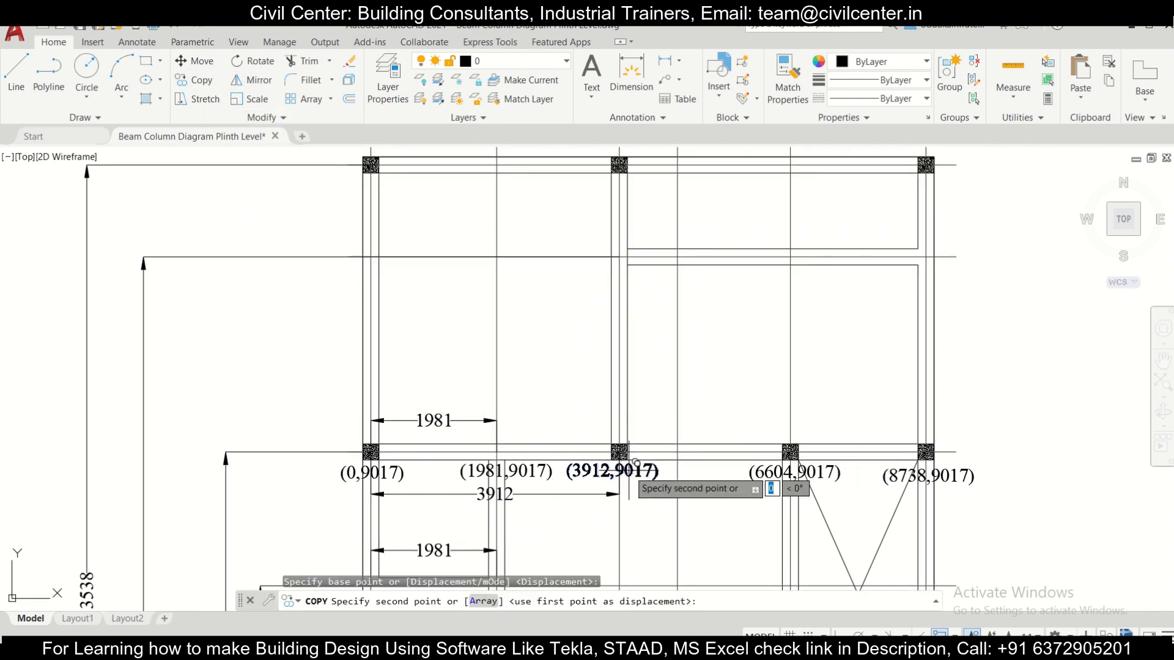
pyautogui.click(646, 270)
pyautogui.press('Escape')
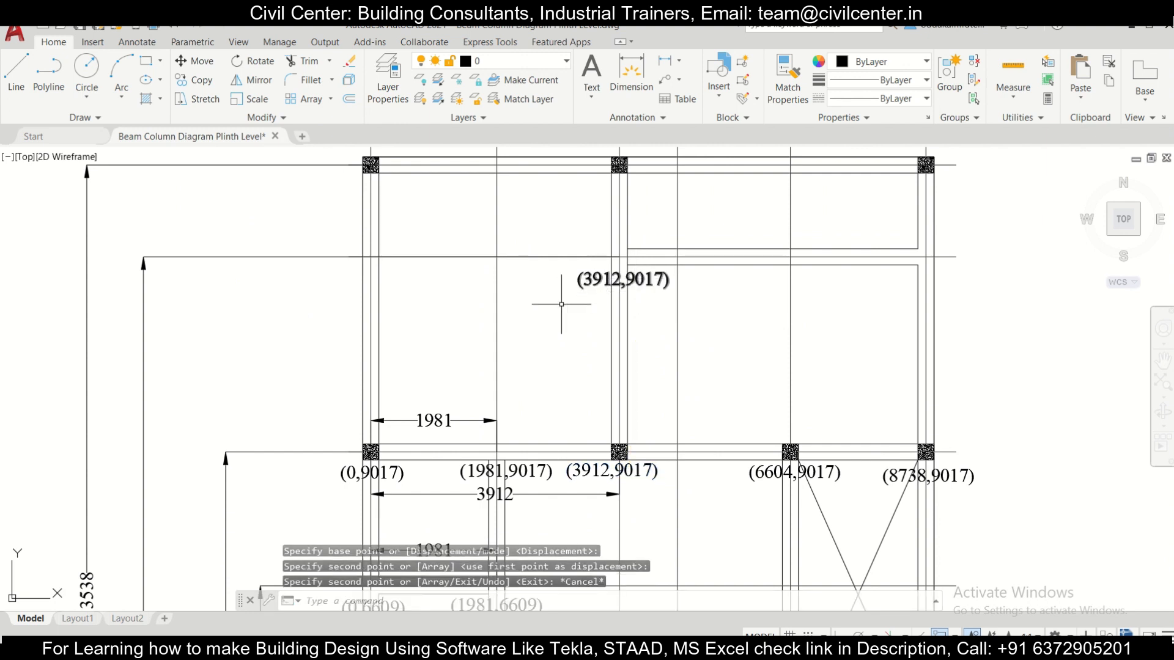
# Step: Change the copied label at the beam junction above the third row's second column to (3912,12090)
pyautogui.scroll(-2, 533, 360)
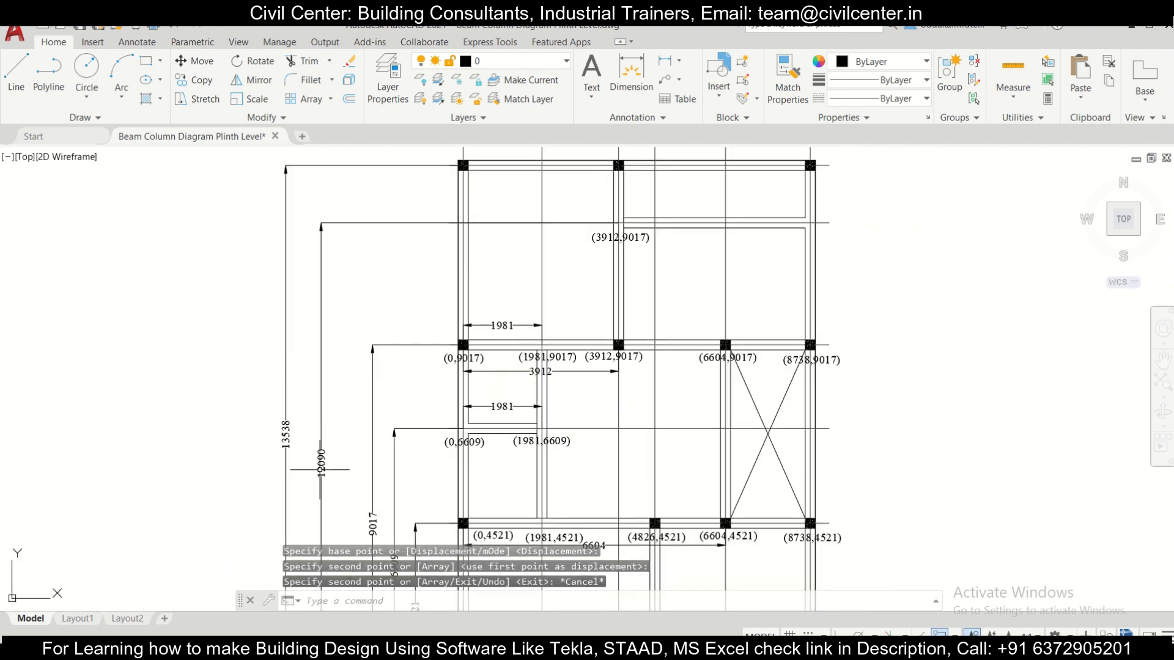
pyautogui.scroll(4, 663, 223)
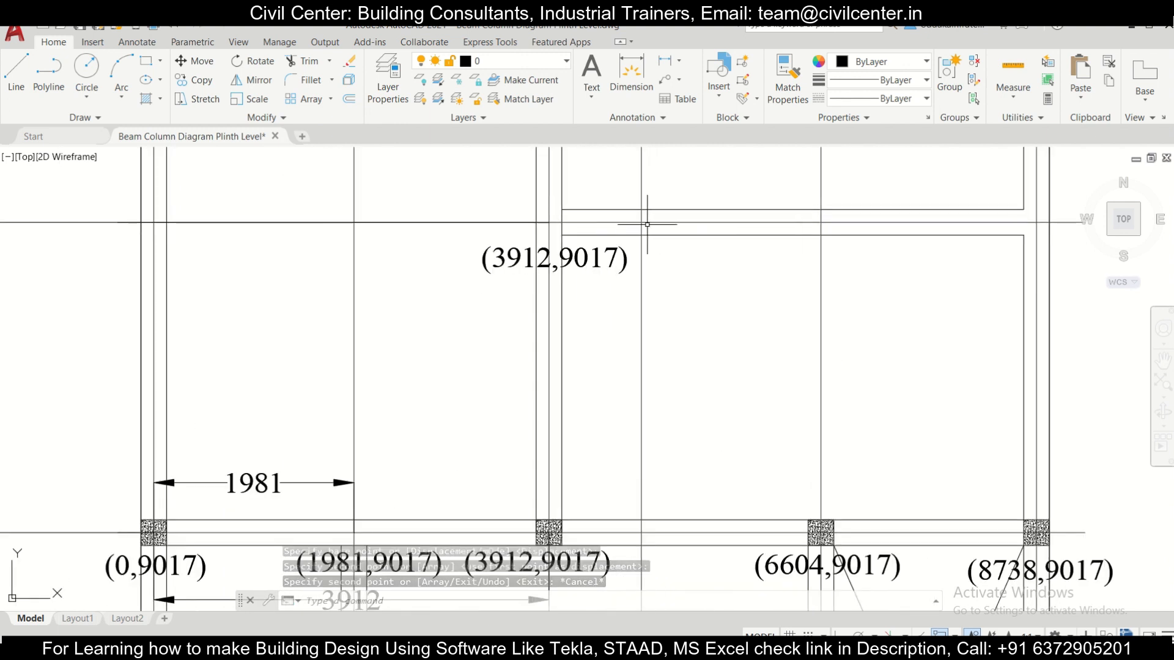
pyautogui.doubleClick(612, 263)
pyautogui.moveTo(617, 267); pyautogui.dragTo(571, 264)
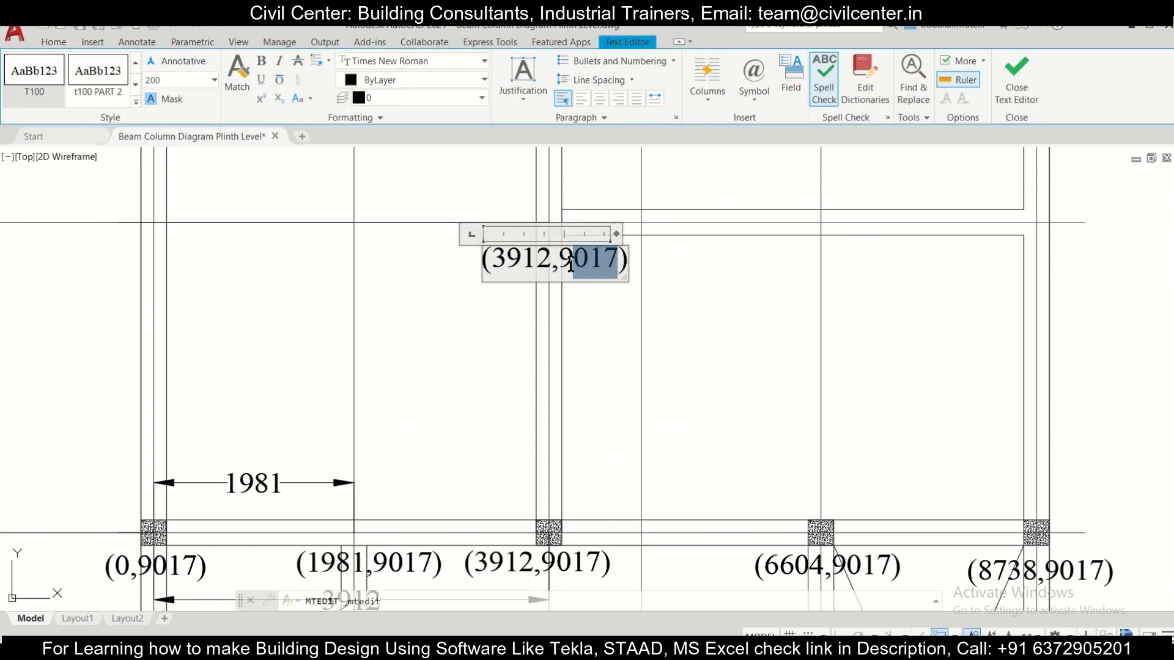
pyautogui.write('120')
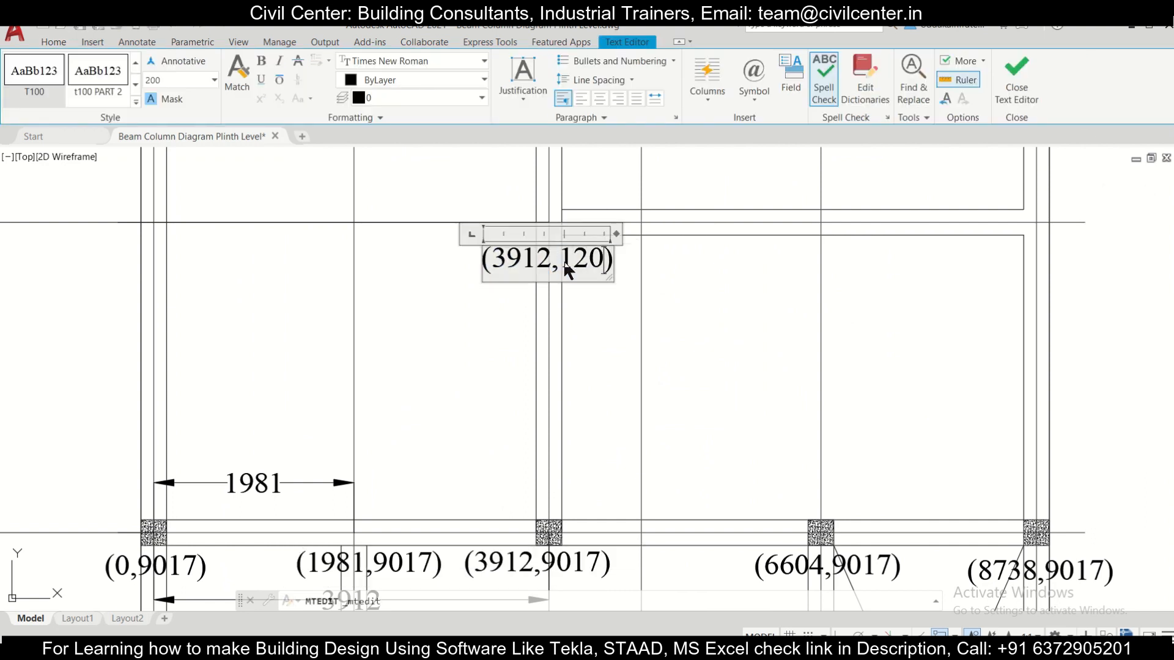
pyautogui.write('90')
pyautogui.click(654, 314)
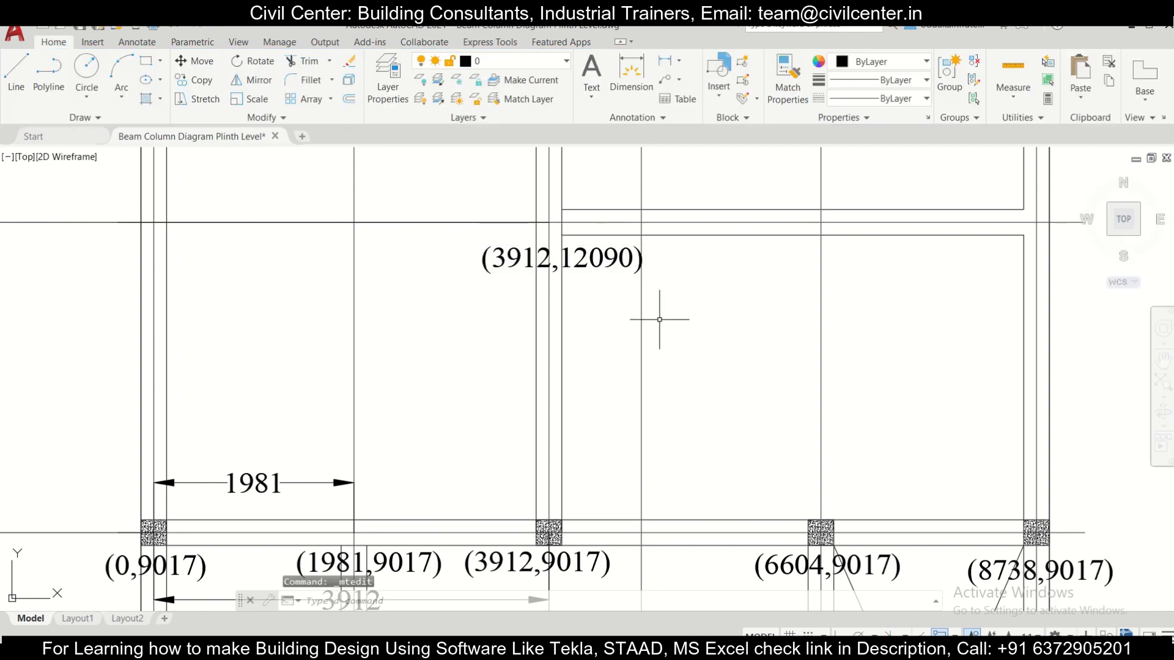
# Step: Copy the (3912,12090) label to the other end of the same beam, at its junction on the rightmost column line
pyautogui.scroll(-2, 677, 315)
pyautogui.scroll(4, 639, 354)
pyautogui.scroll(-4, 610, 333)
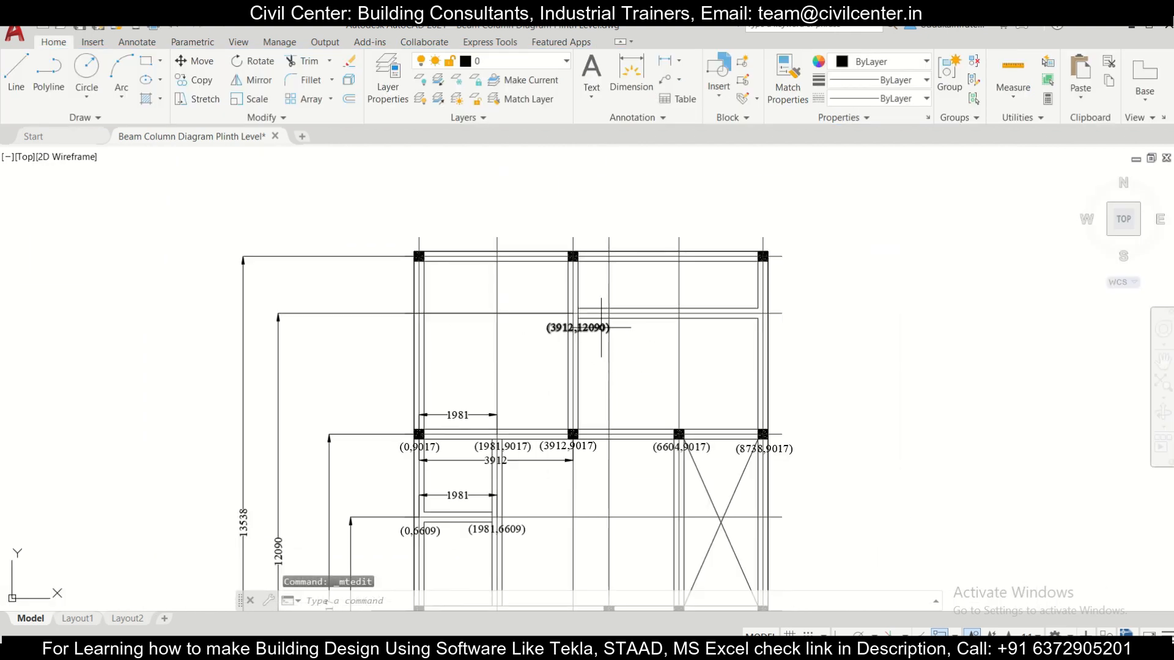
pyautogui.scroll(2, 604, 326)
pyautogui.click(574, 348)
pyautogui.click(573, 327)
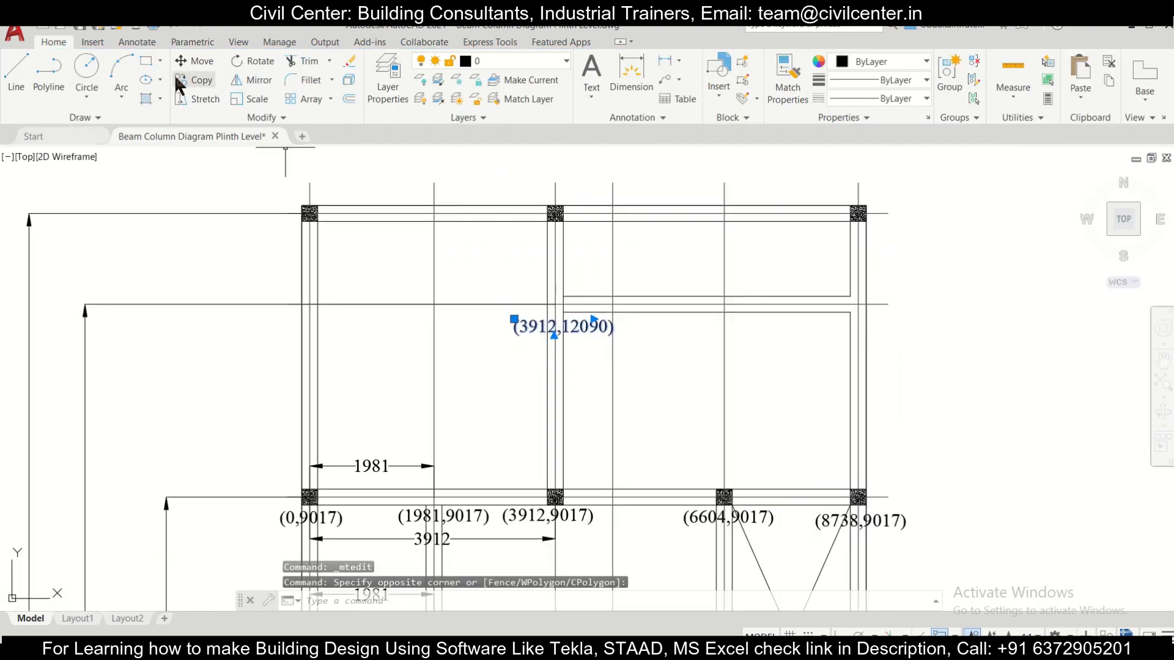
pyautogui.click(194, 80)
pyautogui.click(558, 328)
pyautogui.click(874, 320)
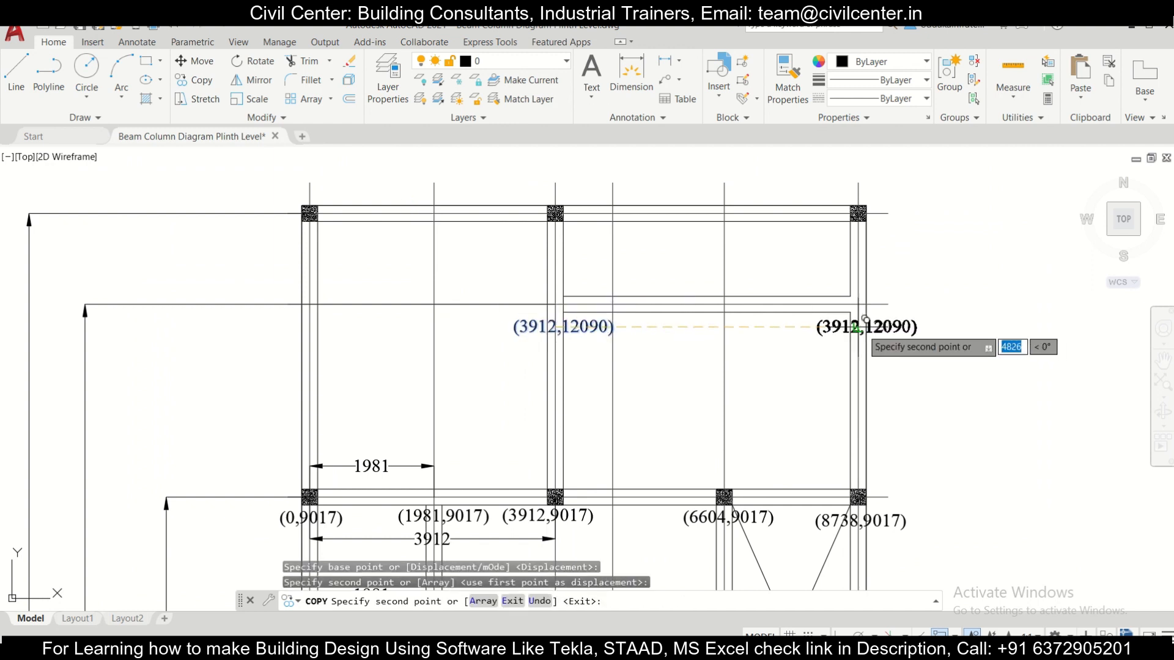
pyautogui.press('Escape')
# Step: Change the copied label at the beam's junction on the rightmost column line to (8738,12090)
pyautogui.scroll(3, 893, 360)
pyautogui.scroll(-4, 812, 318)
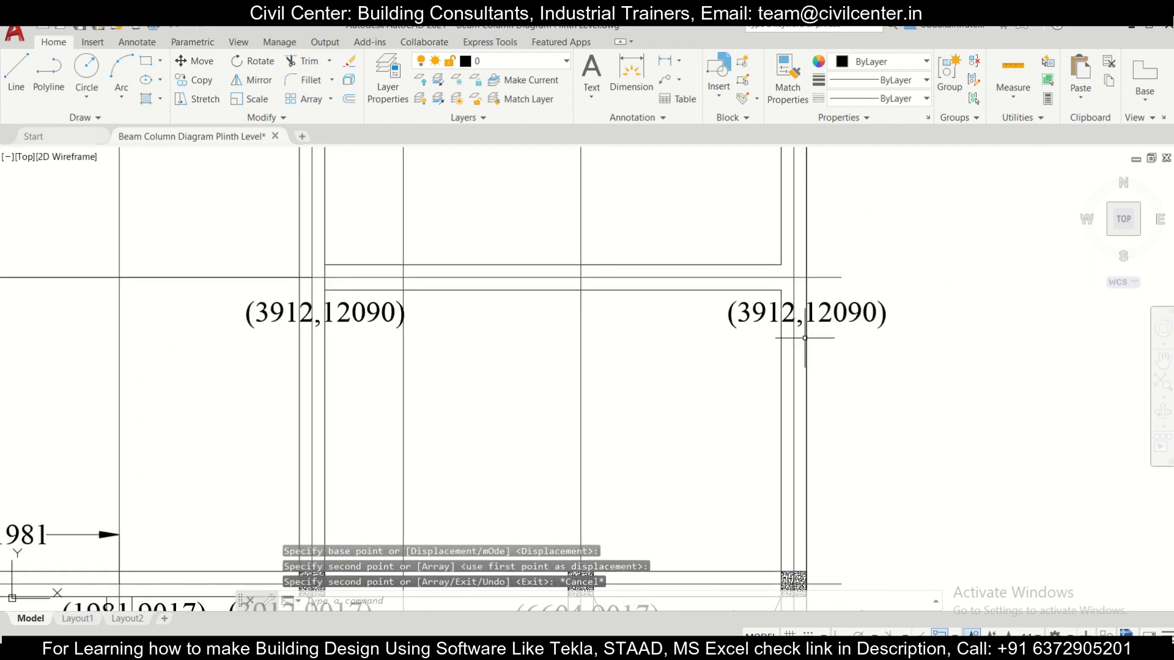
pyautogui.scroll(2, 693, 317)
pyautogui.doubleClick(693, 318)
pyautogui.moveTo(709, 316); pyautogui.dragTo(691, 317)
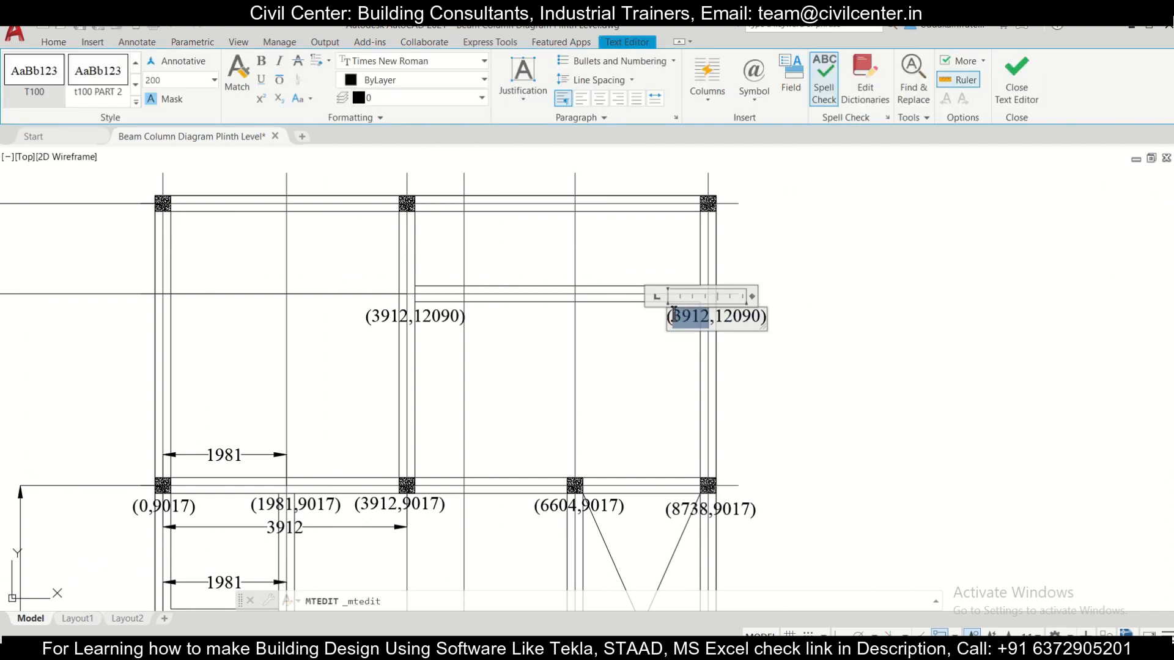
pyautogui.write('8738')
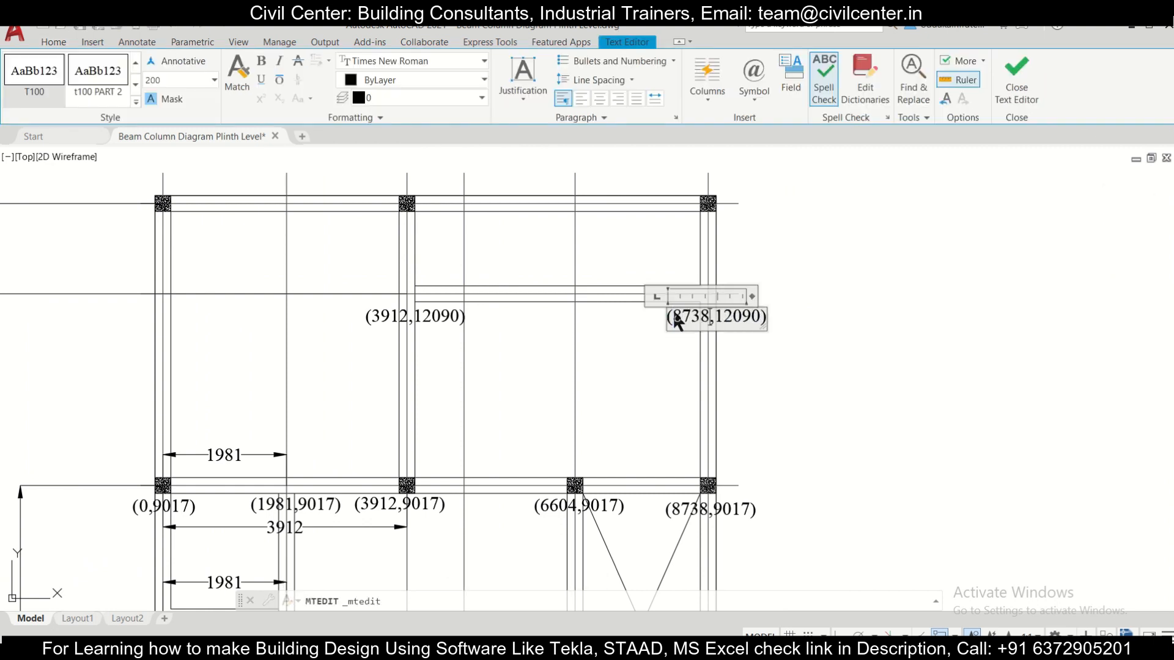
pyautogui.click(822, 347)
# Step: Copy the (0,9017) label to just below the leftmost column of the plan's uppermost row
pyautogui.scroll(2, 730, 324)
pyautogui.scroll(-3, 731, 324)
pyautogui.scroll(1, 557, 342)
pyautogui.scroll(2, 594, 359)
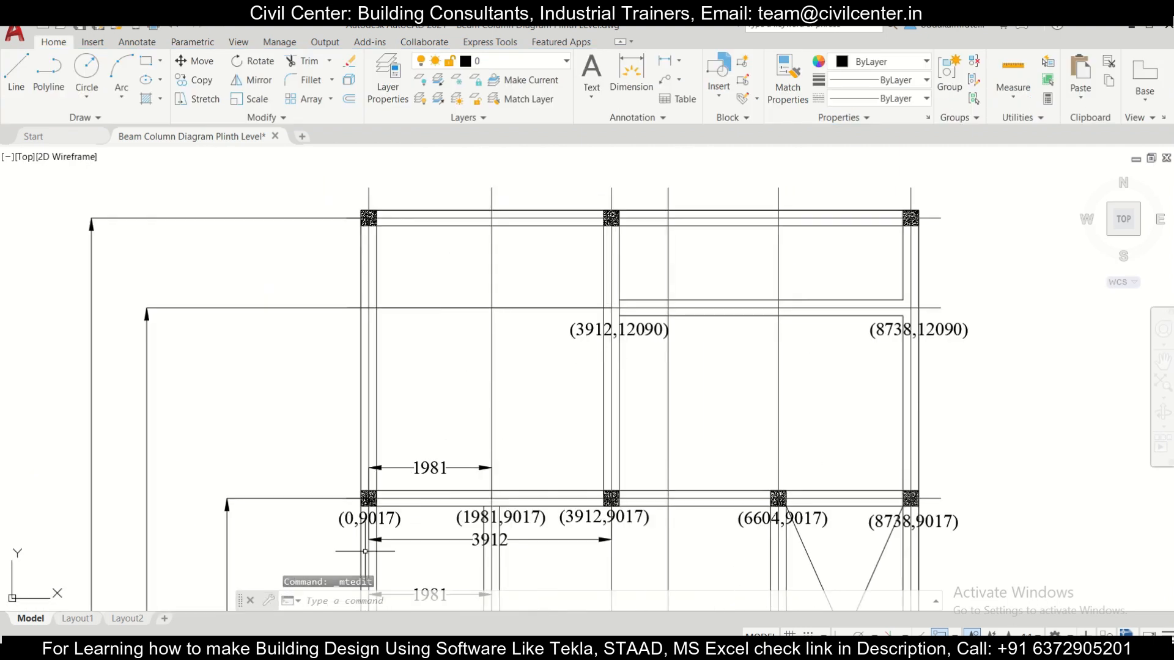
pyautogui.click(389, 525)
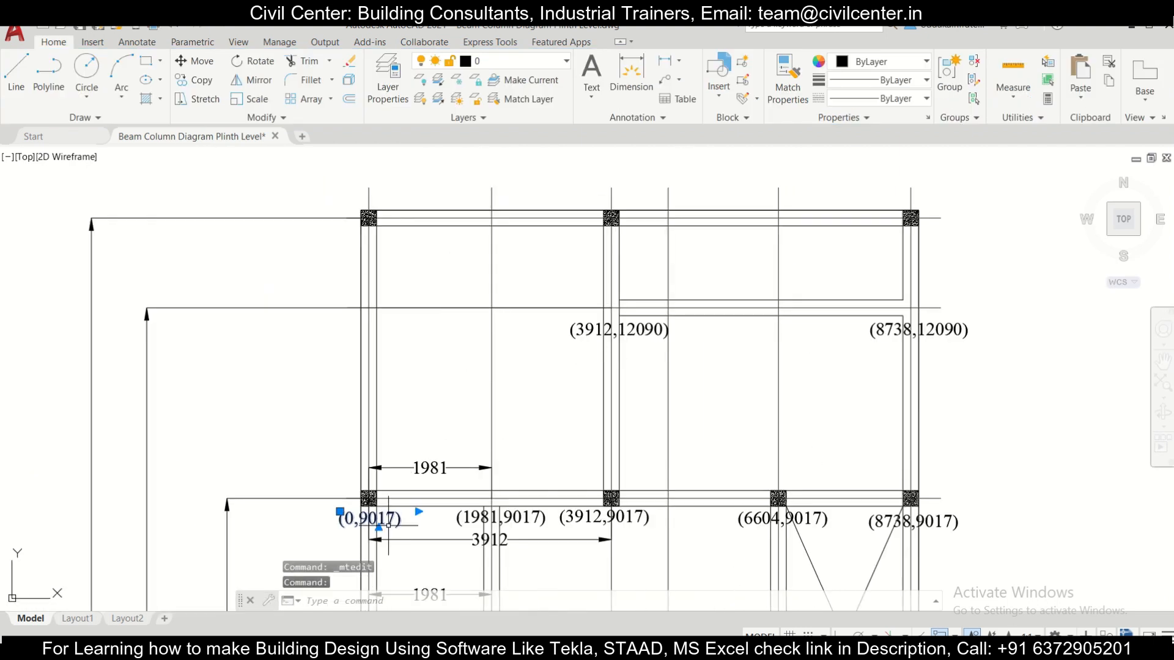
pyautogui.click(186, 83)
pyautogui.click(418, 526)
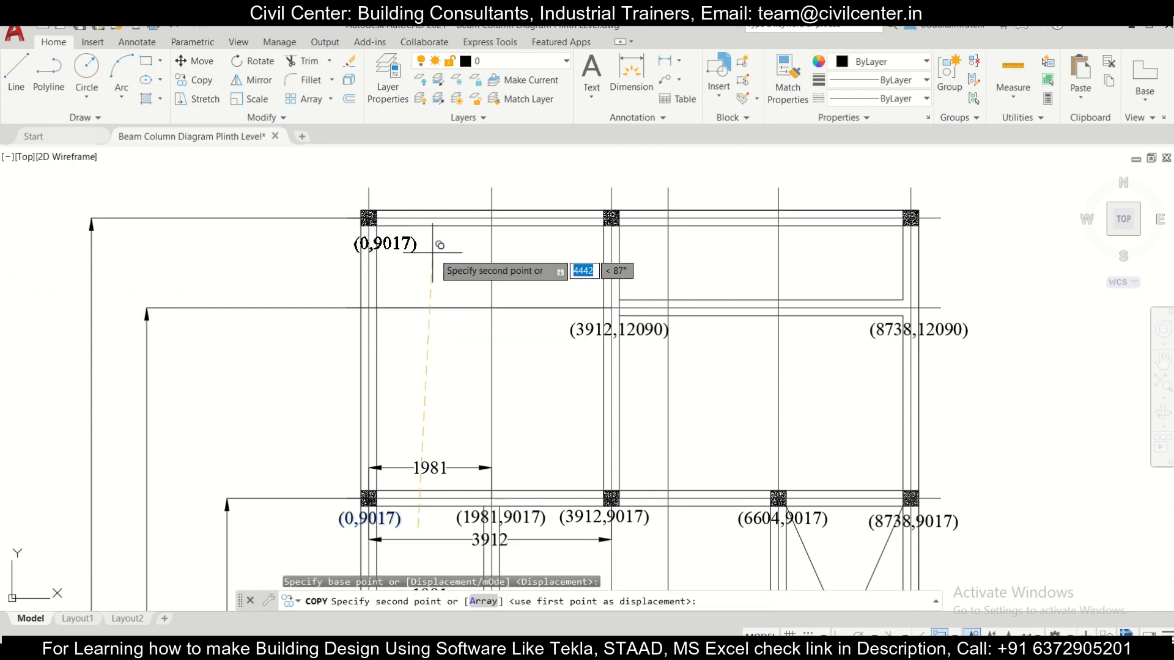
pyautogui.click(424, 248)
pyautogui.press('Escape')
# Step: Change the copied label below the leftmost column of the uppermost row to (0,13538)
pyautogui.scroll(-2, 399, 246)
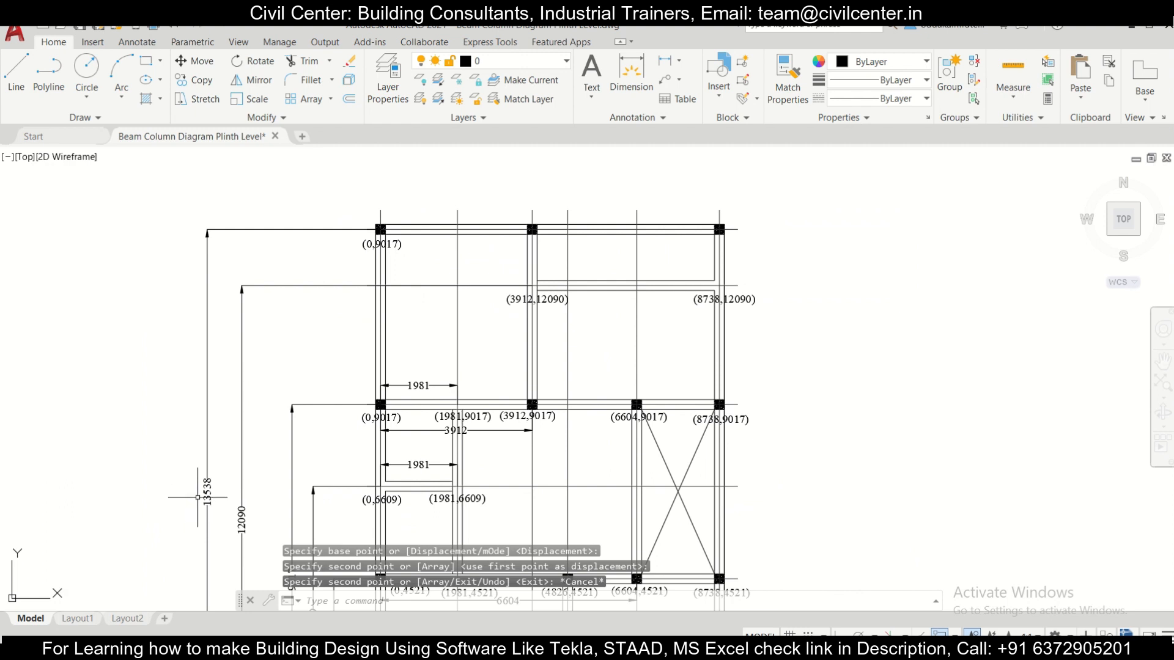
pyautogui.scroll(4, 361, 259)
pyautogui.click(453, 221)
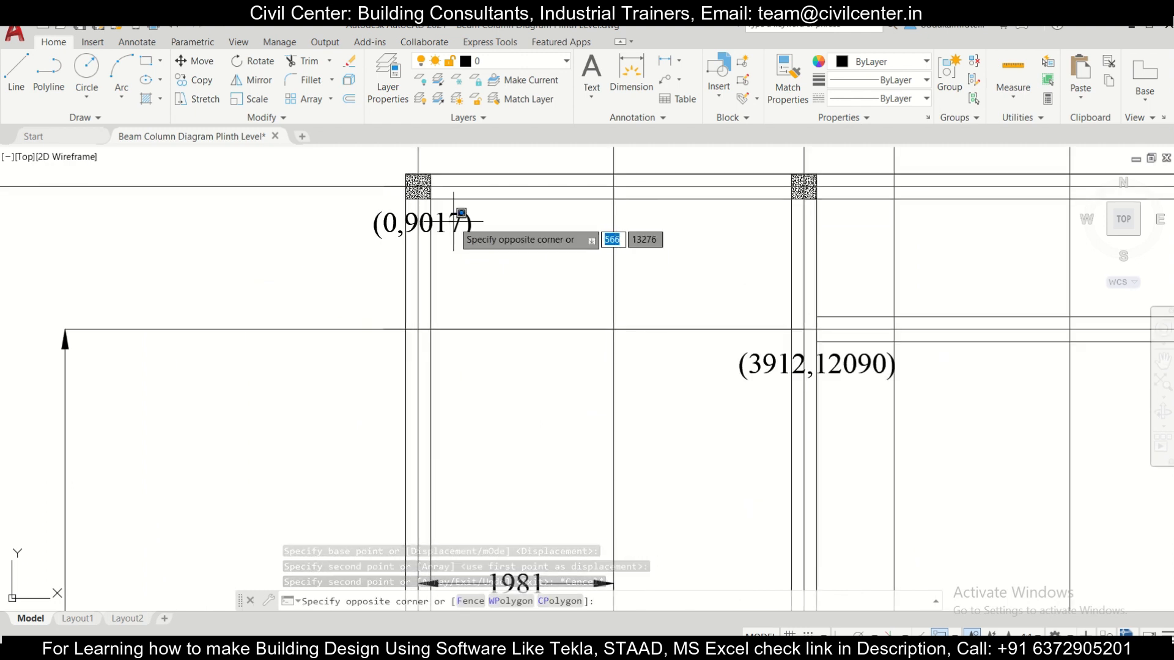
pyautogui.click(453, 221)
pyautogui.doubleClick(453, 221)
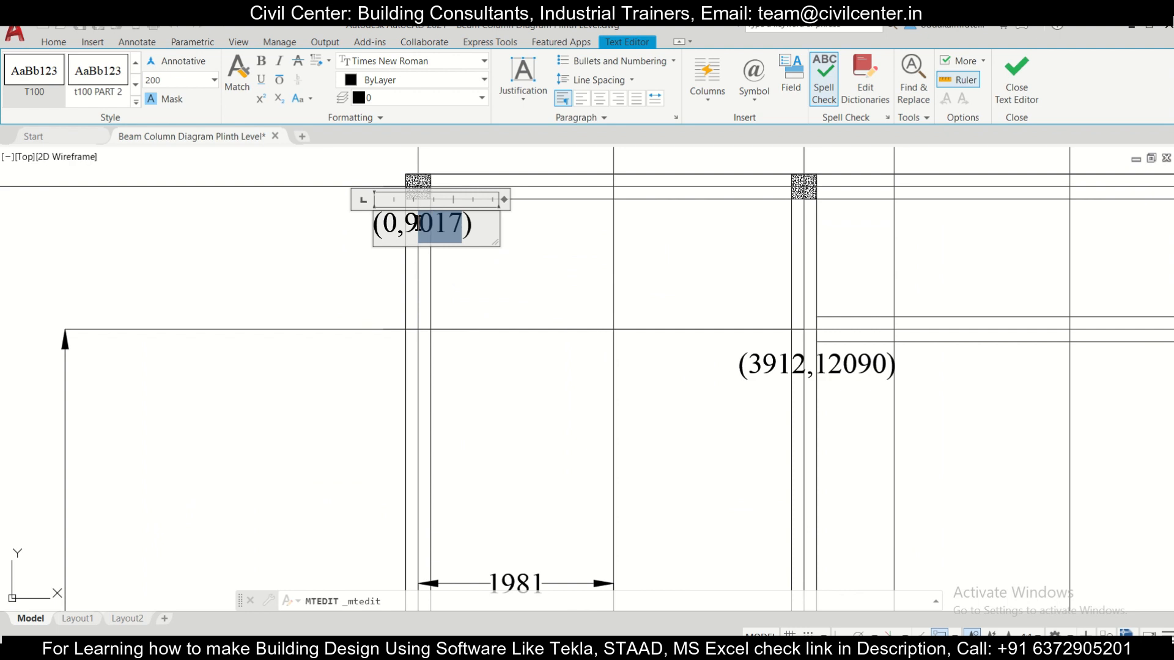
pyautogui.write('1')
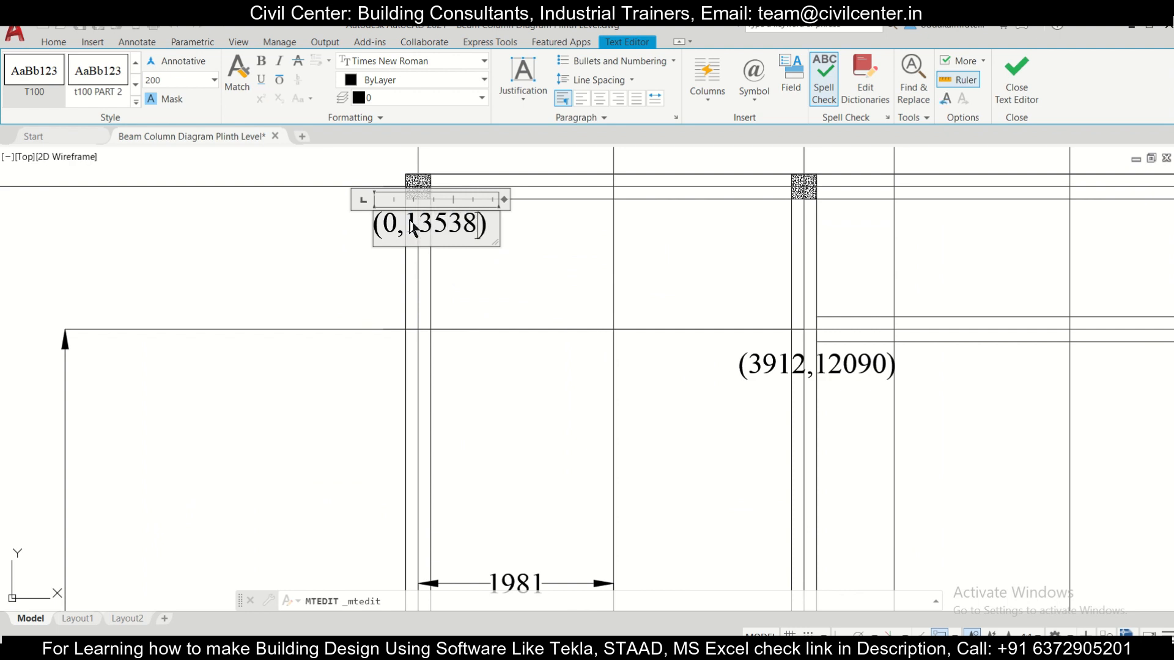
pyautogui.click(612, 283)
# Step: Copy the (0,13538) label to just below the middle column of the uppermost row
pyautogui.scroll(-5, 629, 280)
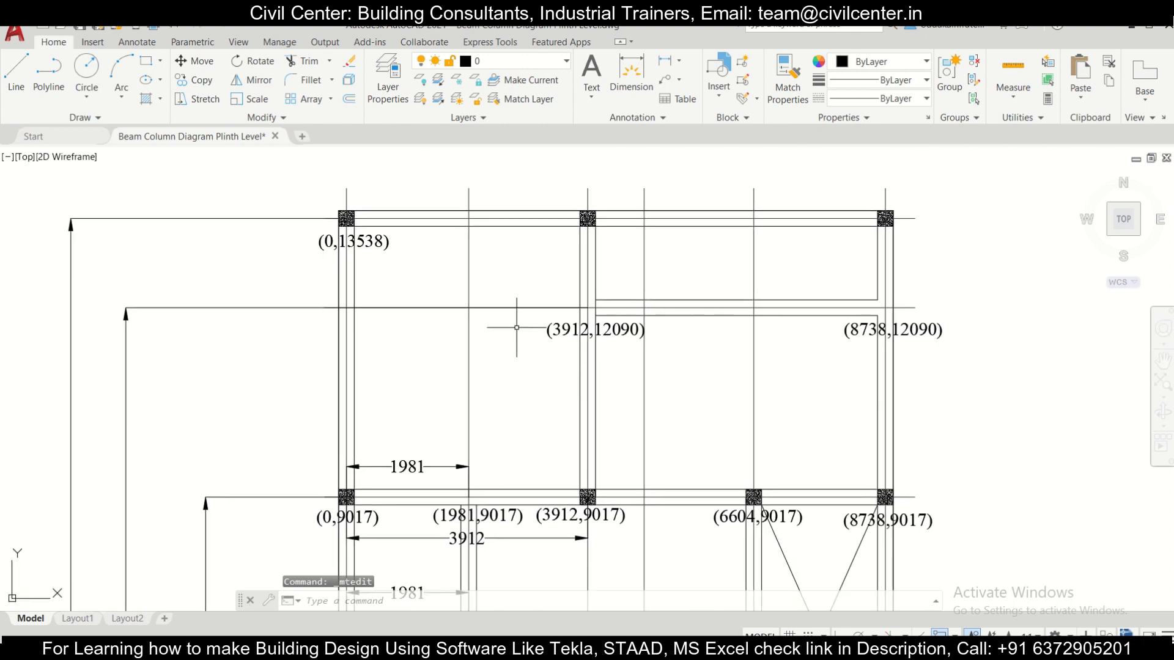
pyautogui.click(377, 251)
pyautogui.click(364, 232)
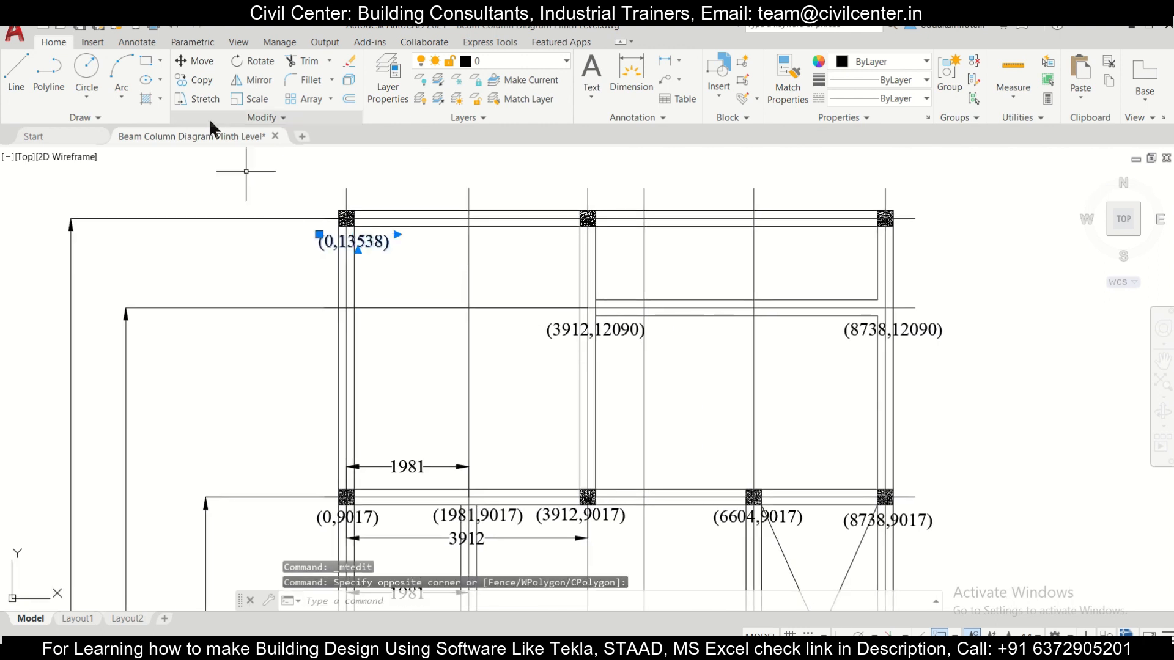
pyautogui.click(195, 82)
pyautogui.click(379, 260)
pyautogui.click(616, 264)
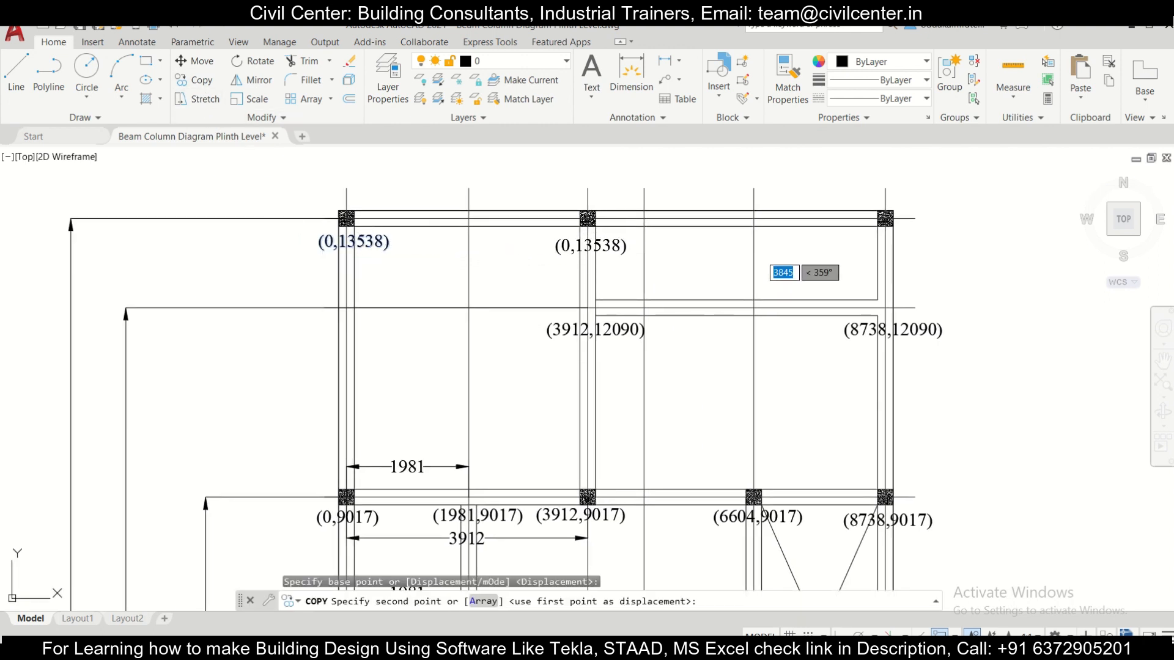
pyautogui.press('Escape')
# Step: Change the copied label below the uppermost row's middle column to (3912,13538)
pyautogui.doubleClick(566, 244)
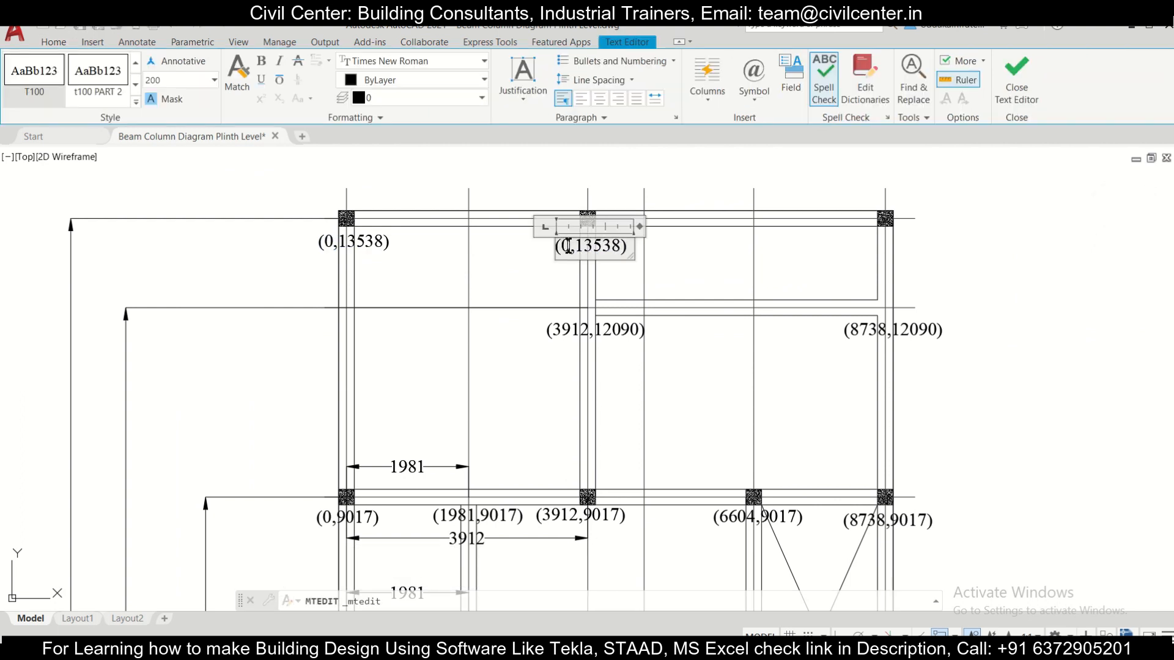
pyautogui.write('3912')
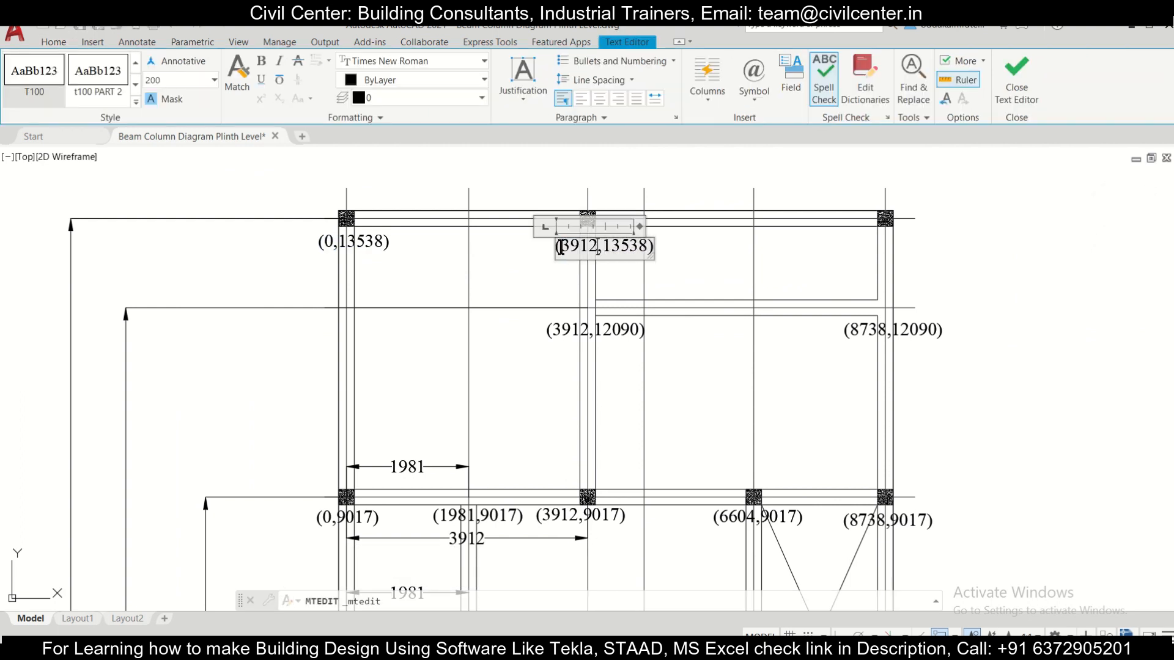
pyautogui.click(658, 271)
# Step: Copy the (3912,13538) label to just below the rightmost column of the uppermost row
pyautogui.click(634, 260)
pyautogui.click(379, 166)
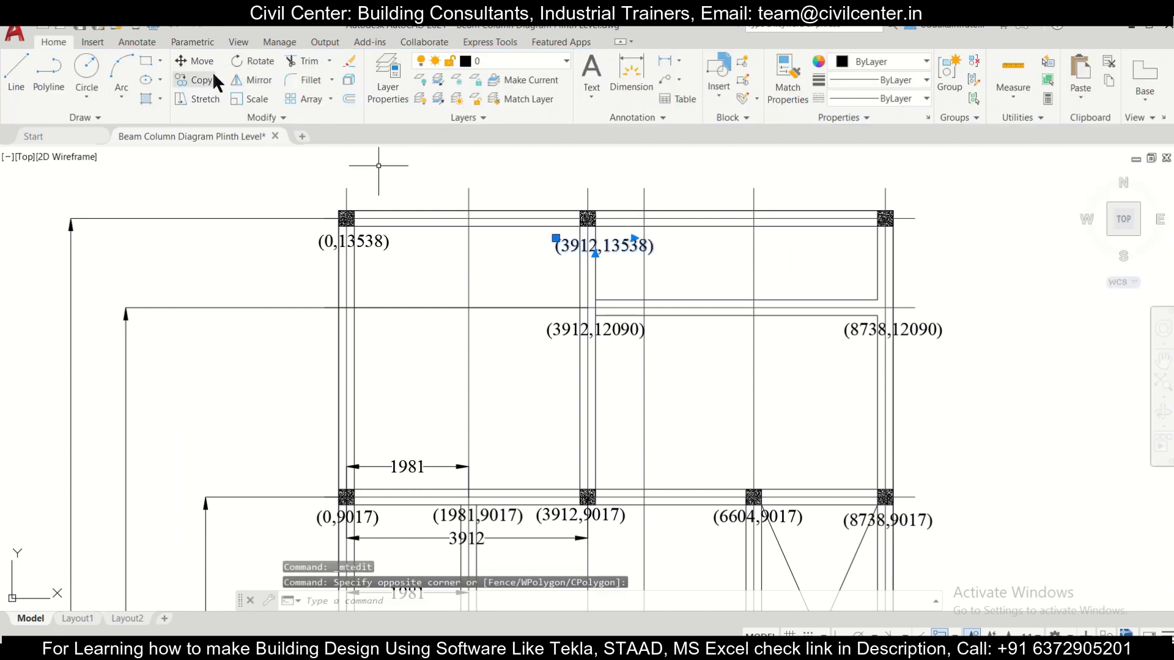
pyautogui.click(197, 80)
pyautogui.click(635, 254)
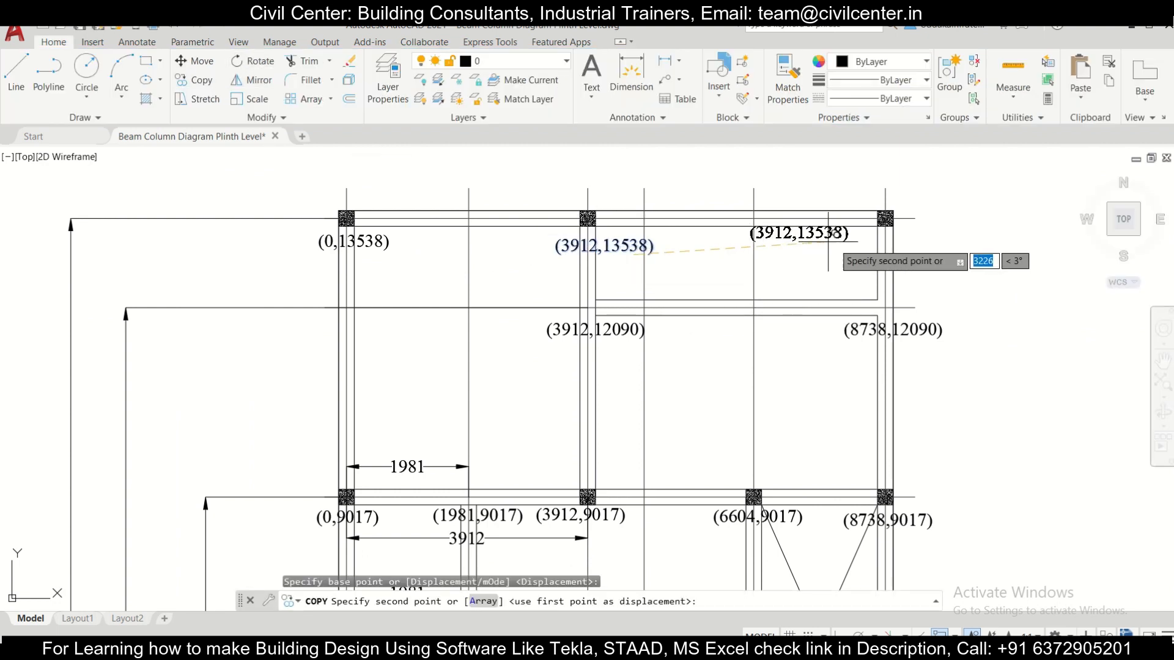
pyautogui.click(921, 250)
pyautogui.press('Escape')
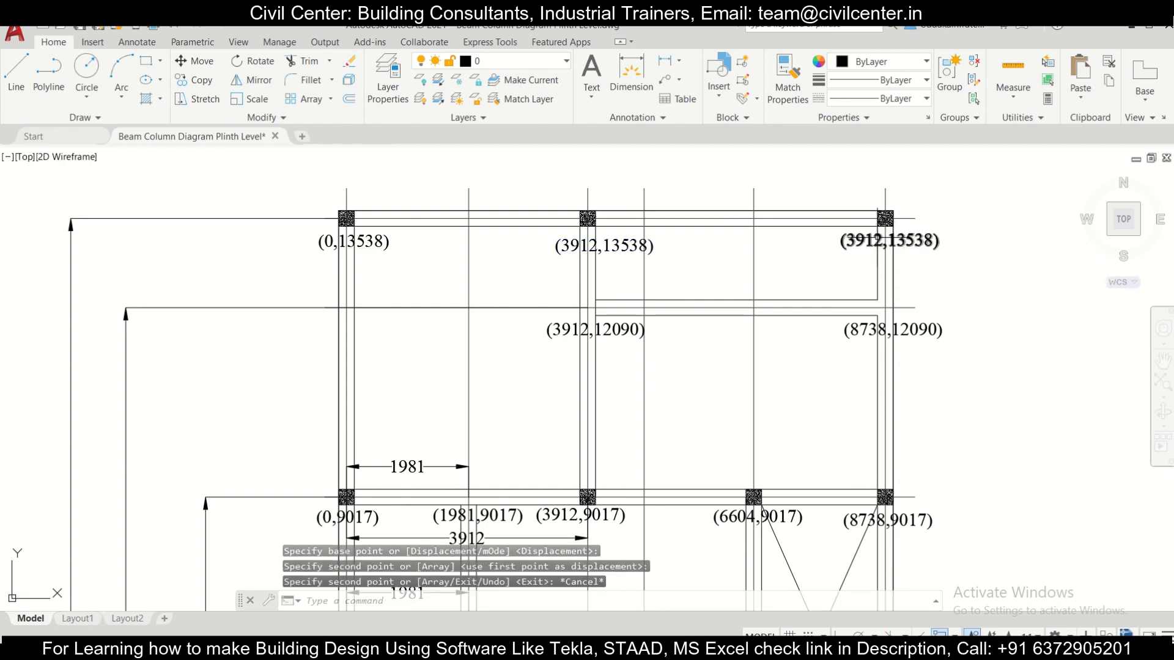
# Step: Change the copied label below the uppermost row's rightmost column to (8738,13538)
pyautogui.doubleClick(884, 238)
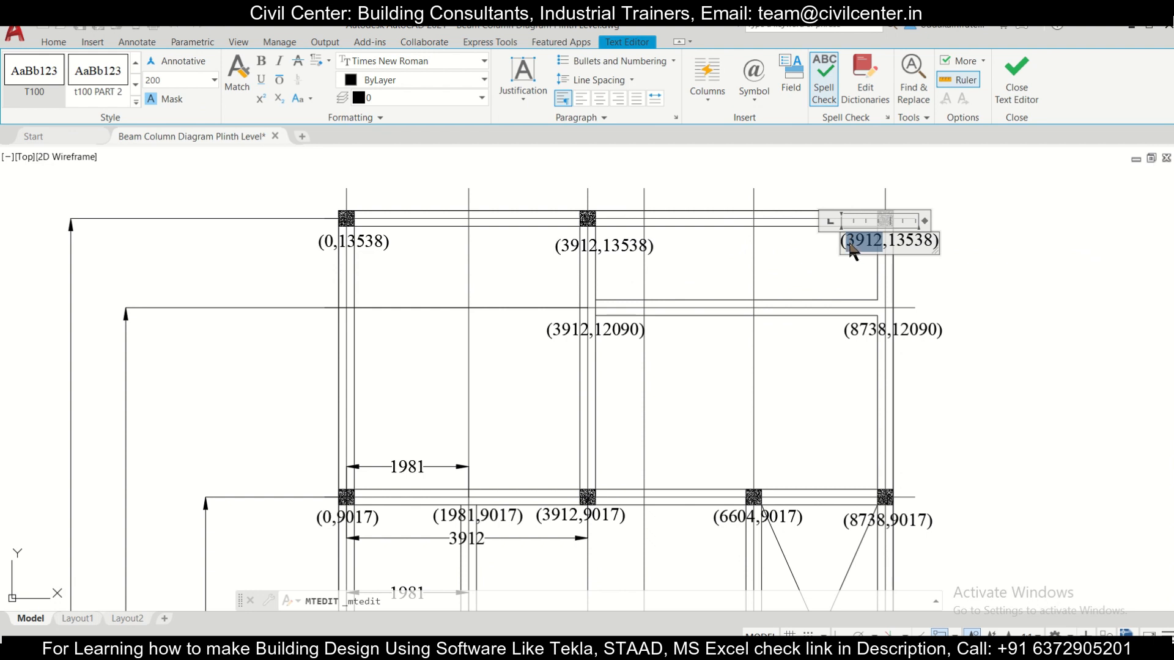
pyautogui.write('8738')
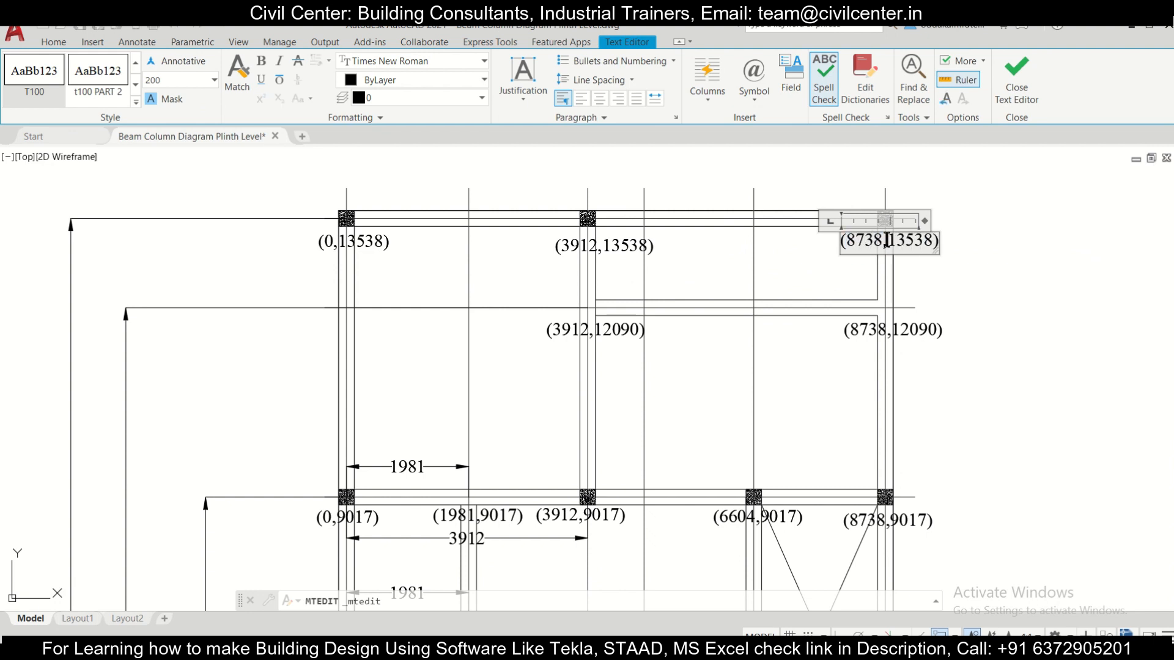
pyautogui.click(970, 274)
pyautogui.scroll(-5, 969, 274)
pyautogui.scroll(6, 639, 413)
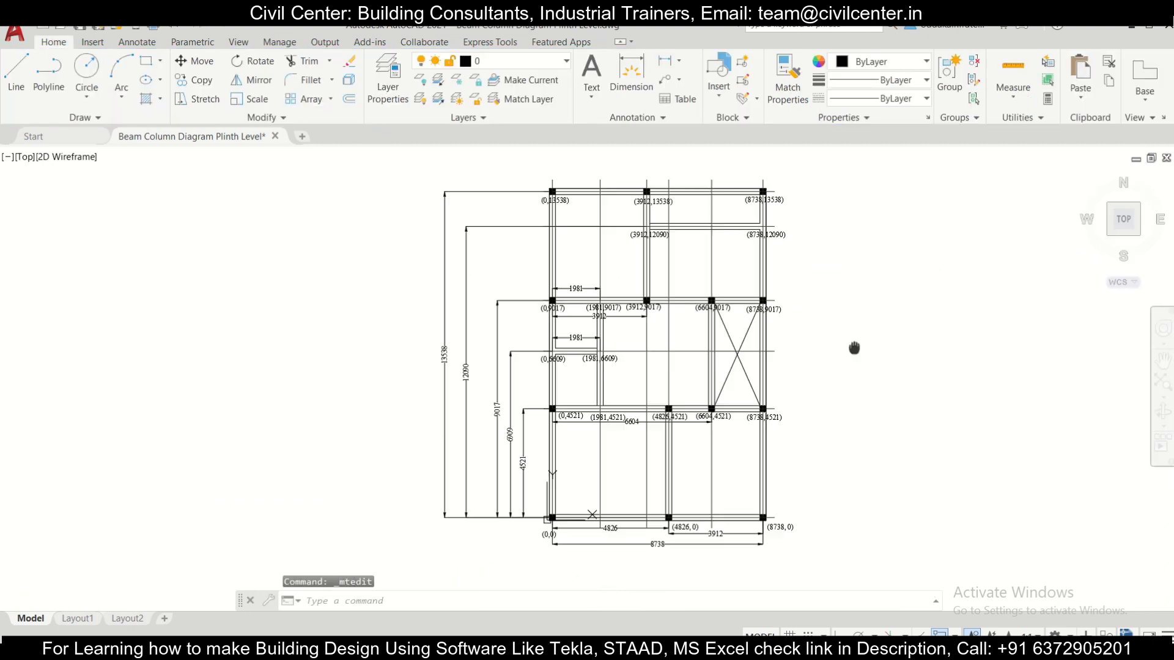
pyautogui.scroll(-3, 639, 414)
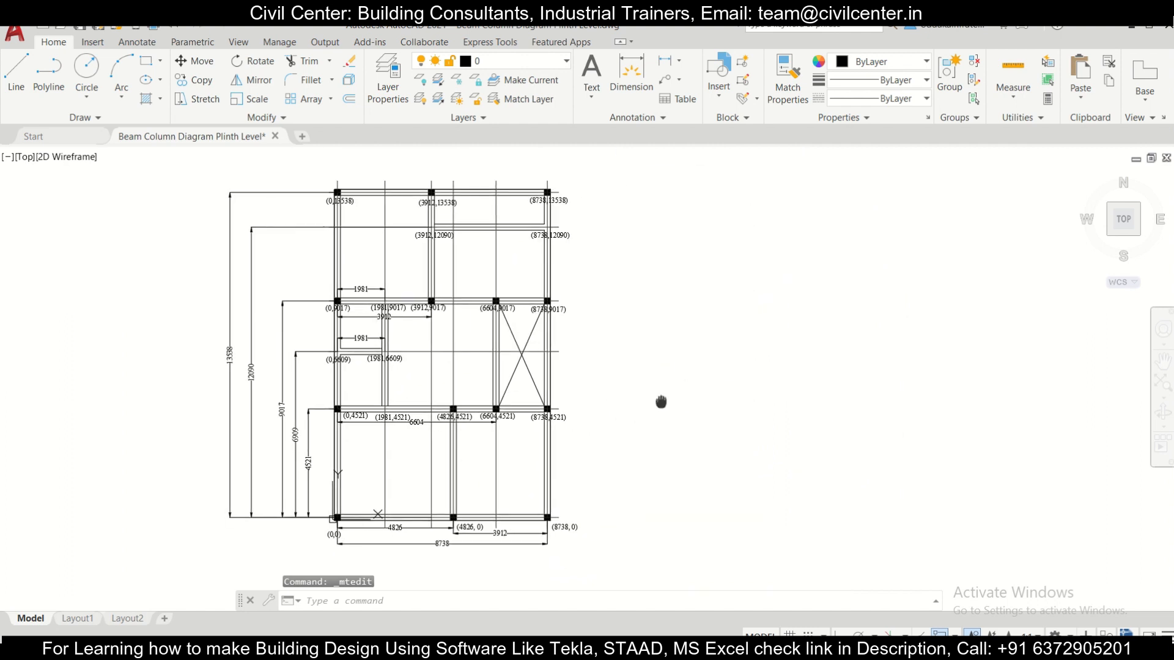
pyautogui.scroll(2, 490, 431)
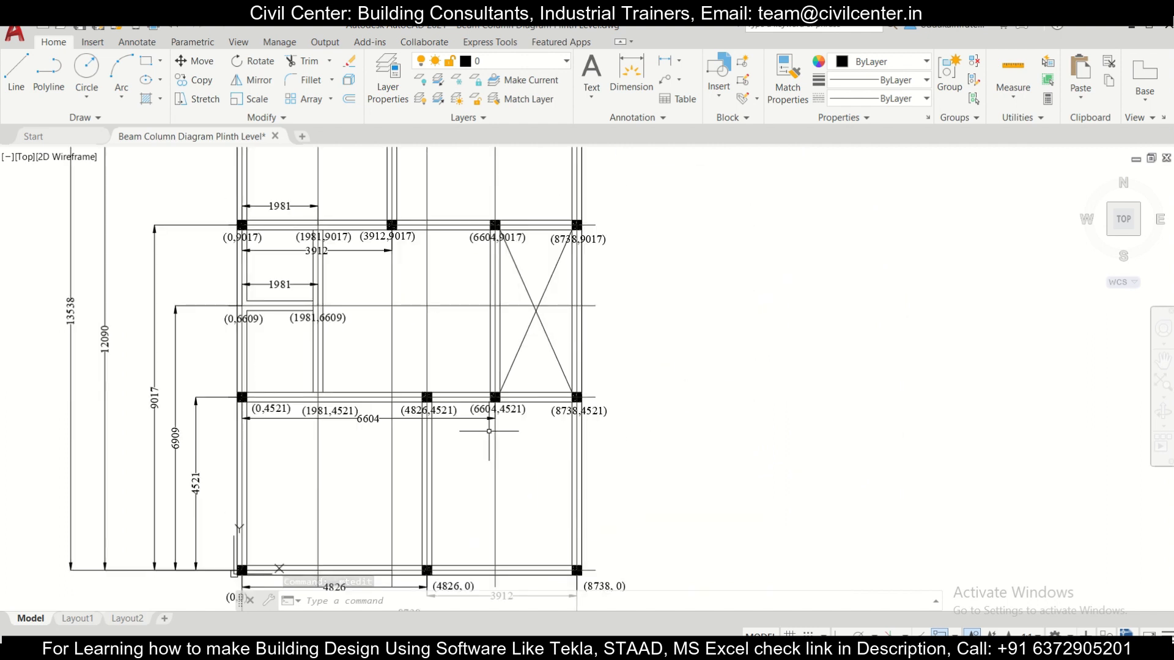
pyautogui.scroll(-2, 489, 431)
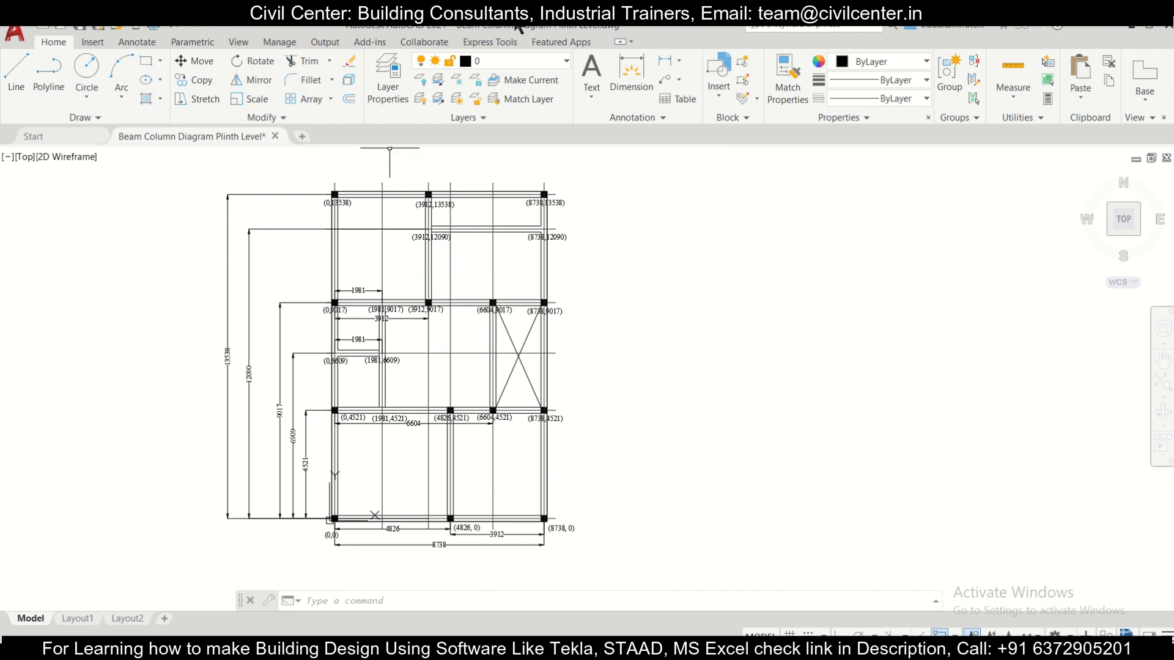
pyautogui.moveTo(491, 27)
pyautogui.click(491, 61)
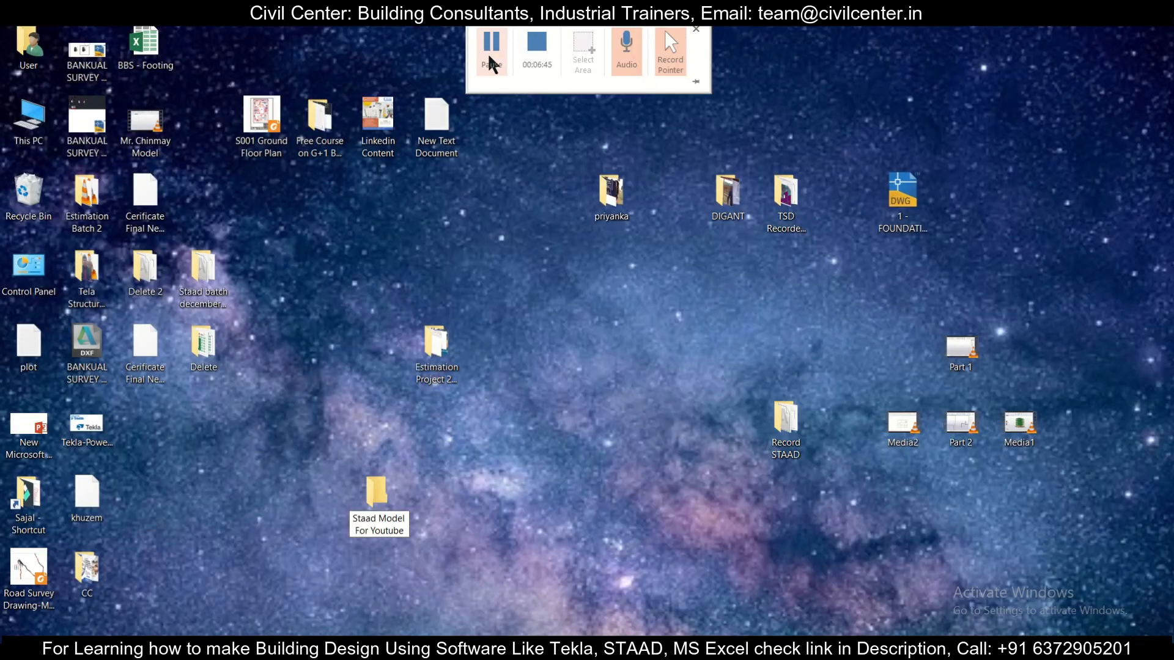
# Step: Open the desktop folder Staad Model For Youtube in File Explorer and create a subfolder named Structure 1
pyautogui.doubleClick(377, 491)
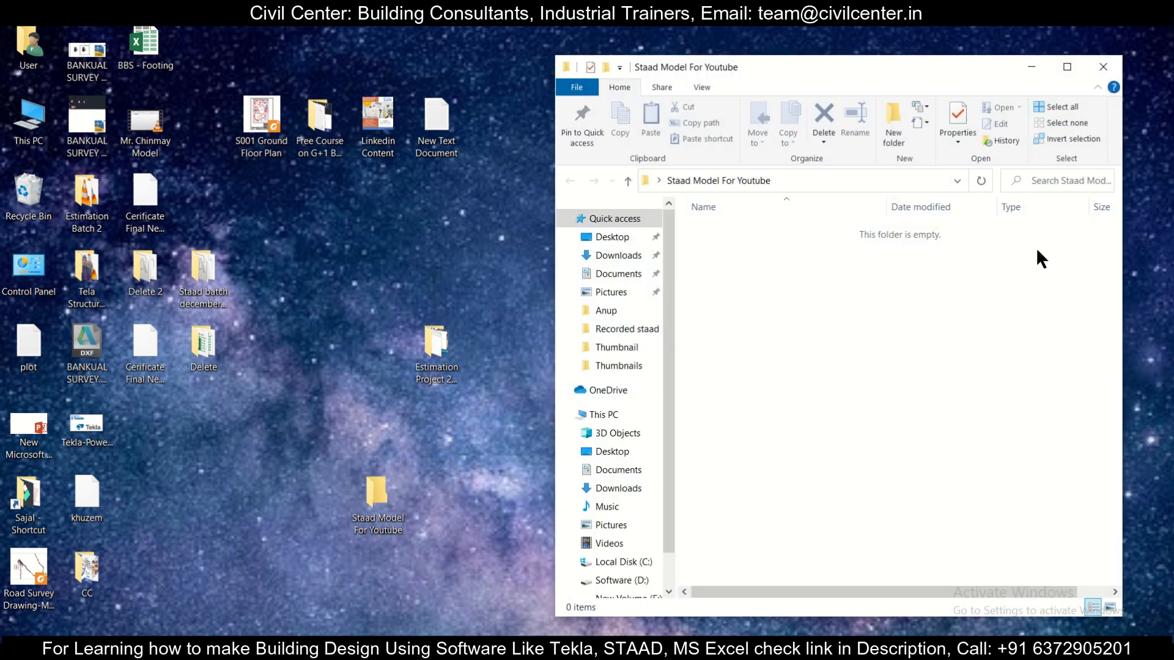
pyautogui.click(1070, 66)
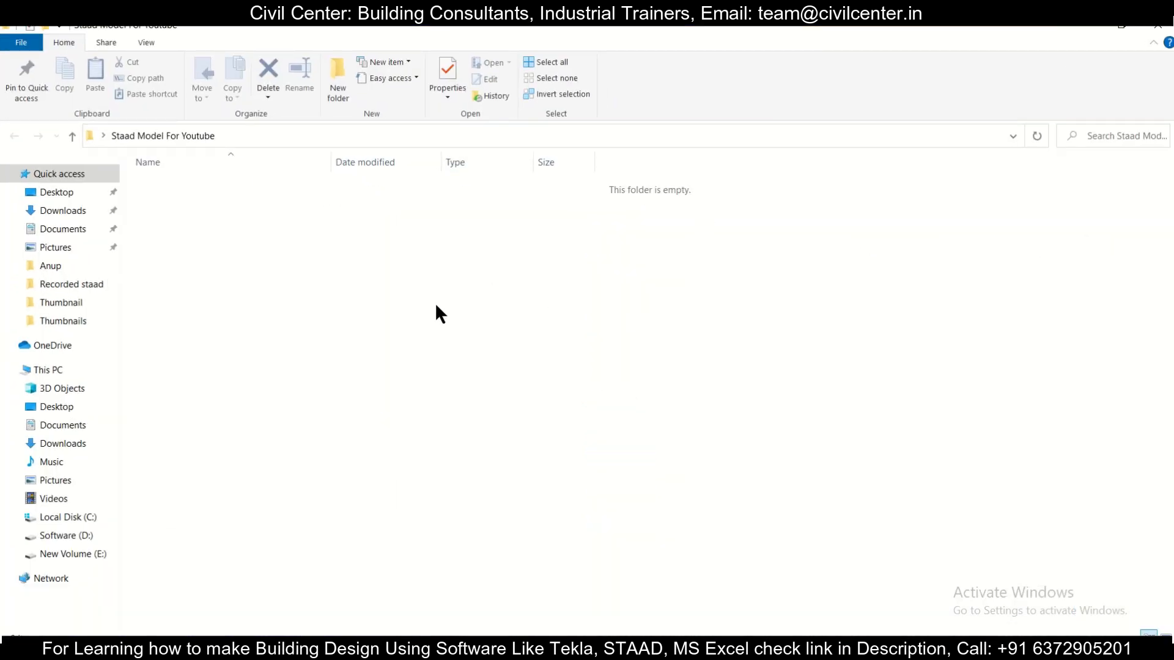
pyautogui.rightClick(419, 312)
pyautogui.moveTo(560, 525)
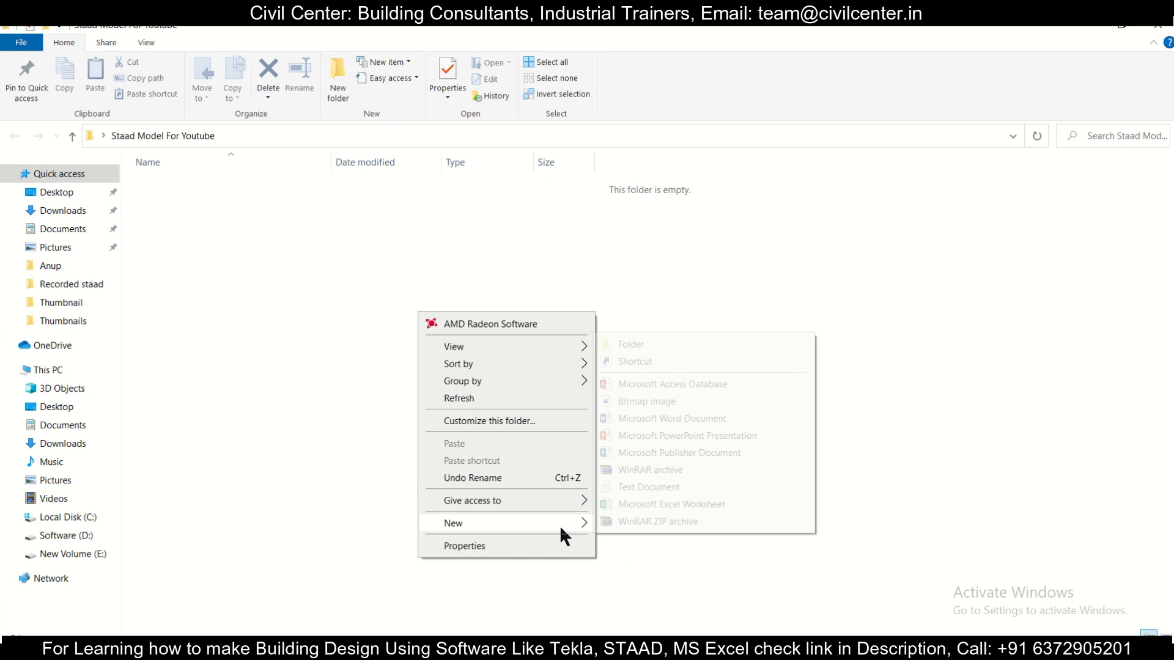
pyautogui.click(674, 340)
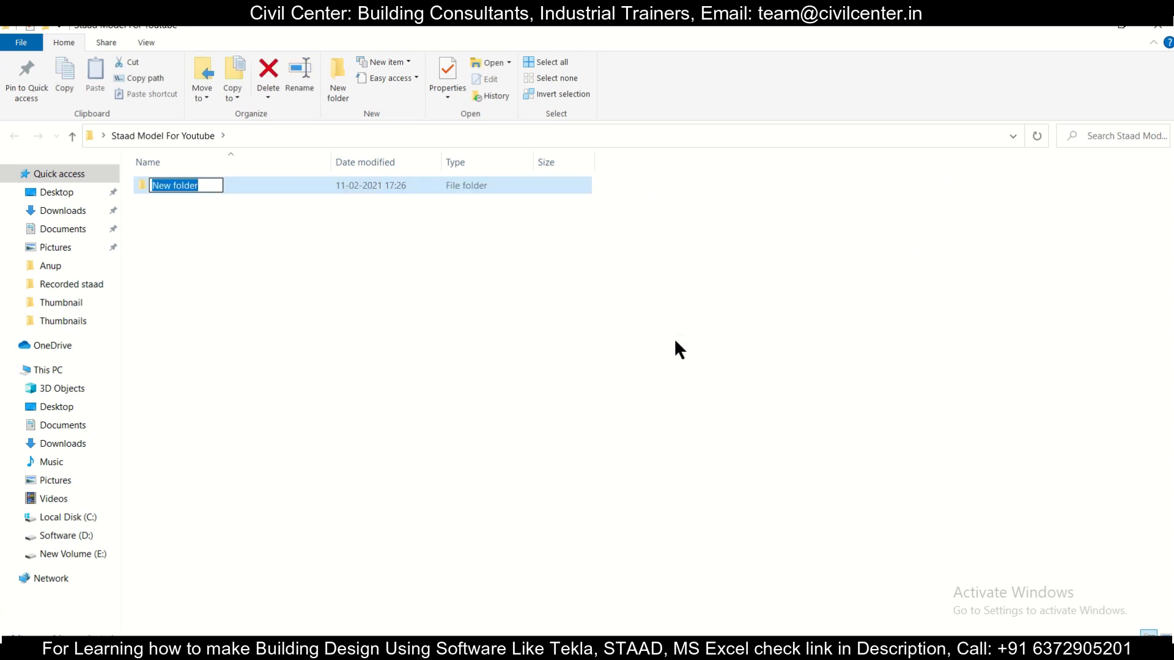
pyautogui.write('Struc')
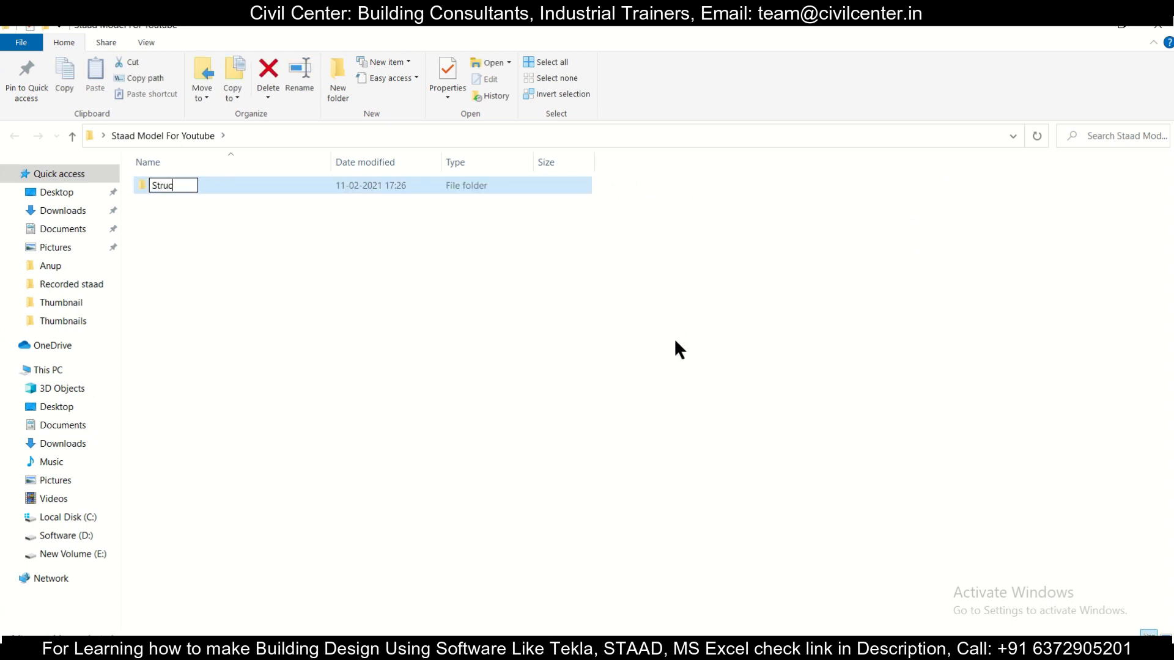
pyautogui.write('ture 1')
pyautogui.click(595, 337)
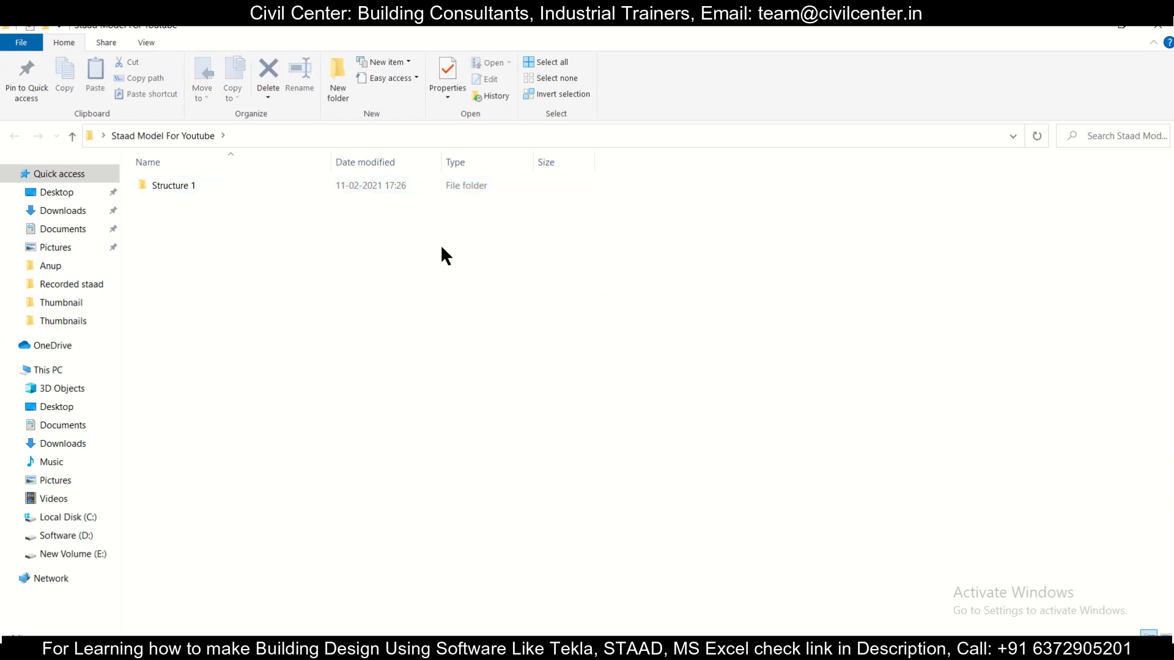
pyautogui.rightClick(411, 262)
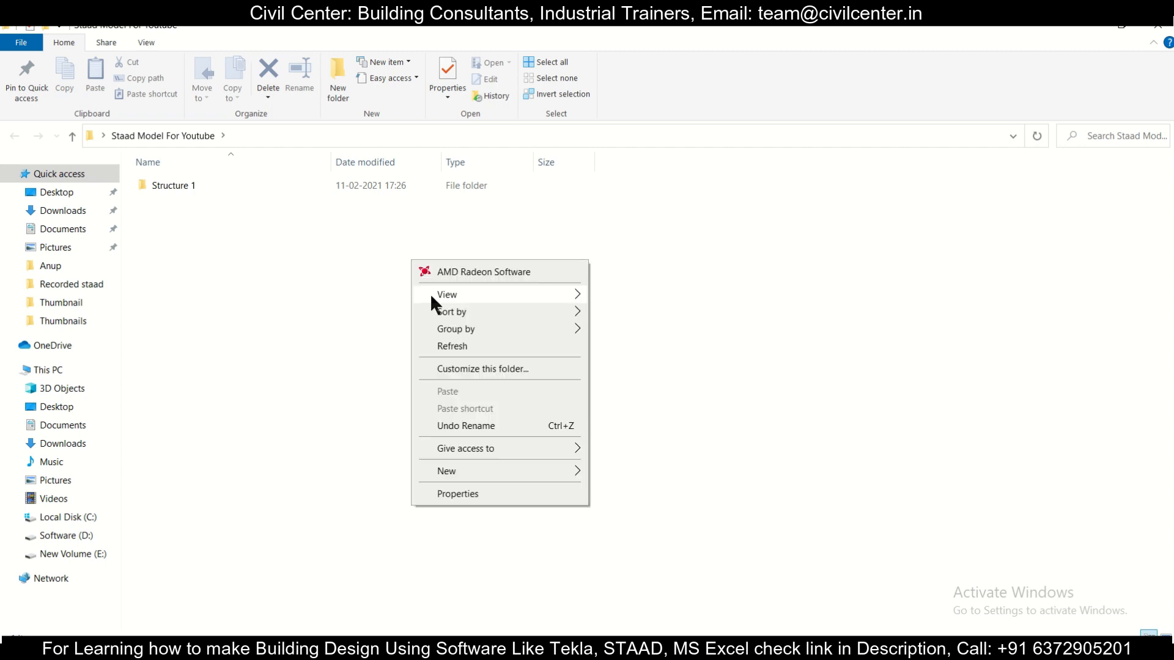
pyautogui.rightClick(461, 342)
pyautogui.click(533, 428)
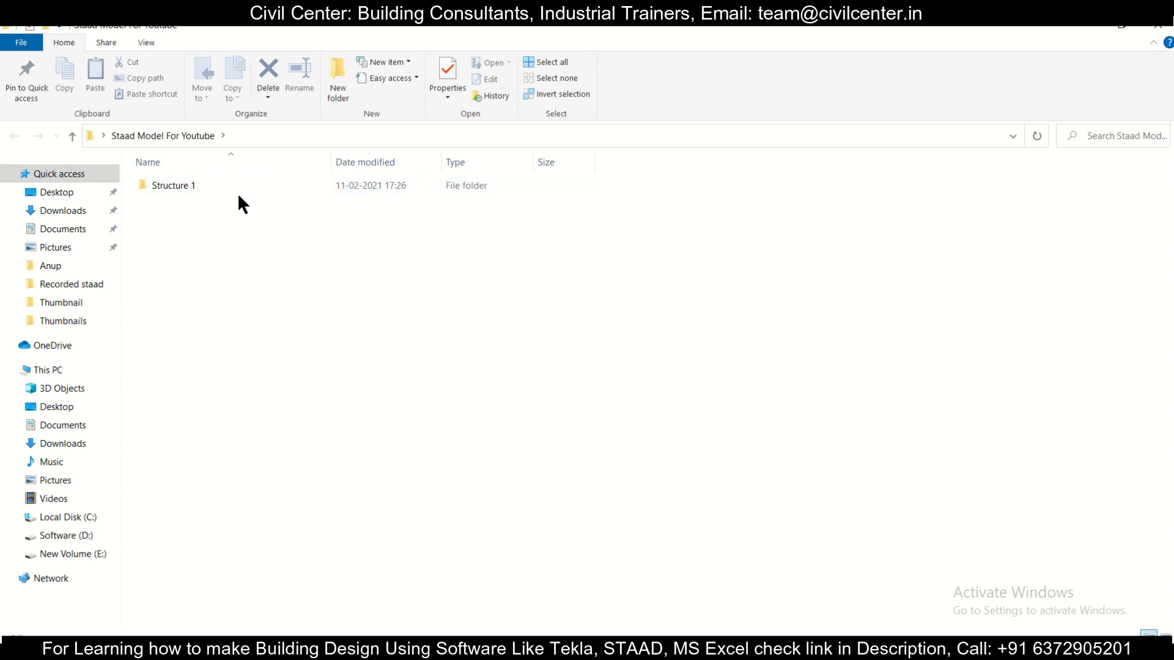
# Step: Create a new Microsoft Excel worksheet file named Coordinates in the Staad Model For Youtube folder
pyautogui.rightClick(267, 283)
pyautogui.moveTo(408, 487)
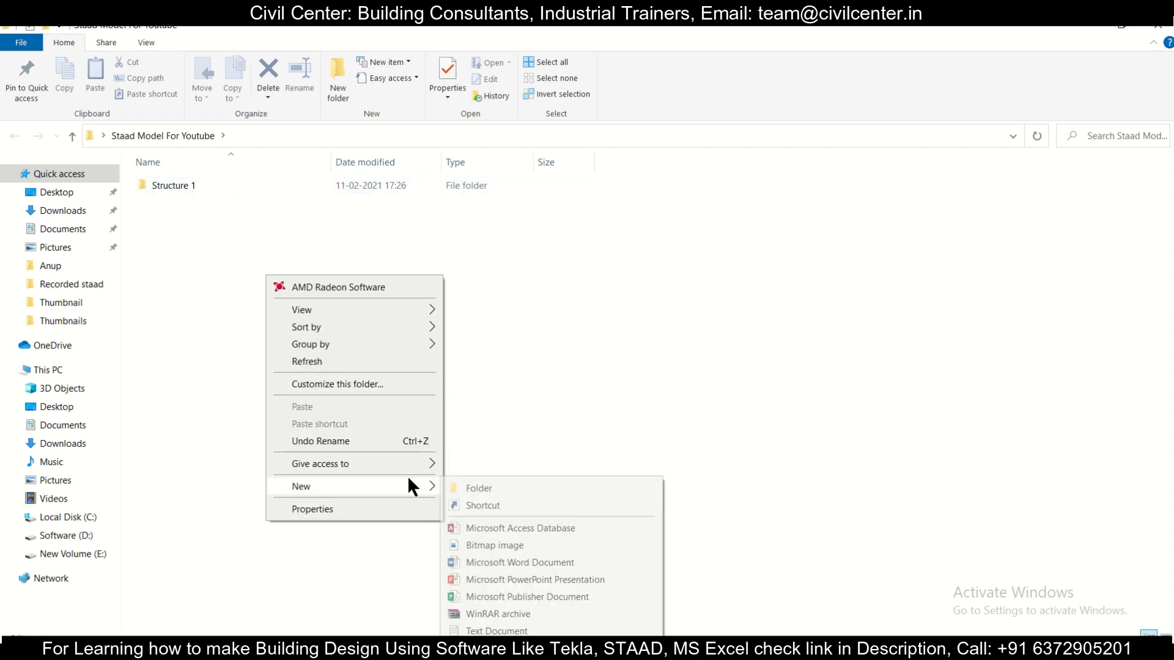
pyautogui.click(499, 649)
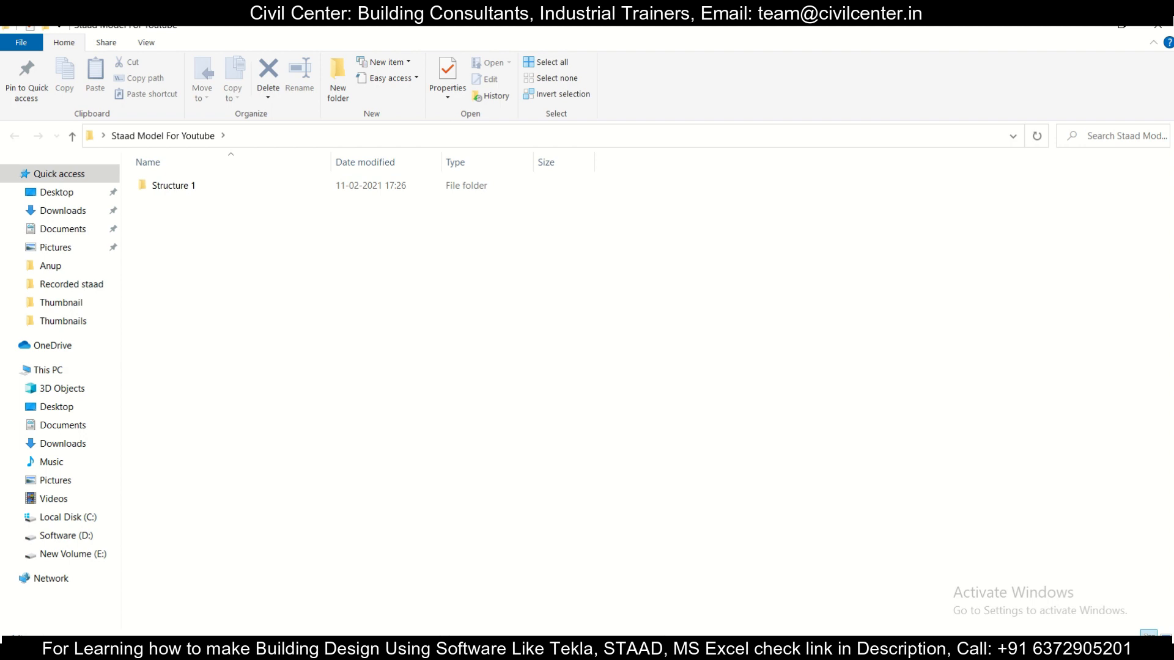
pyautogui.write('C')
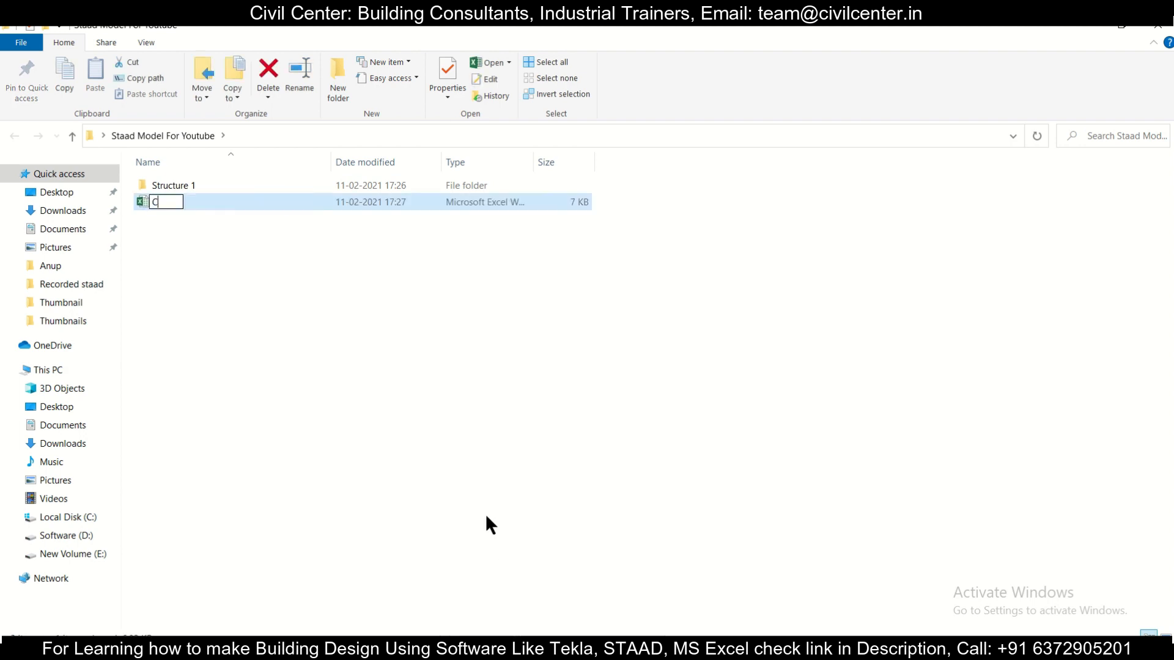
pyautogui.write('oordinates')
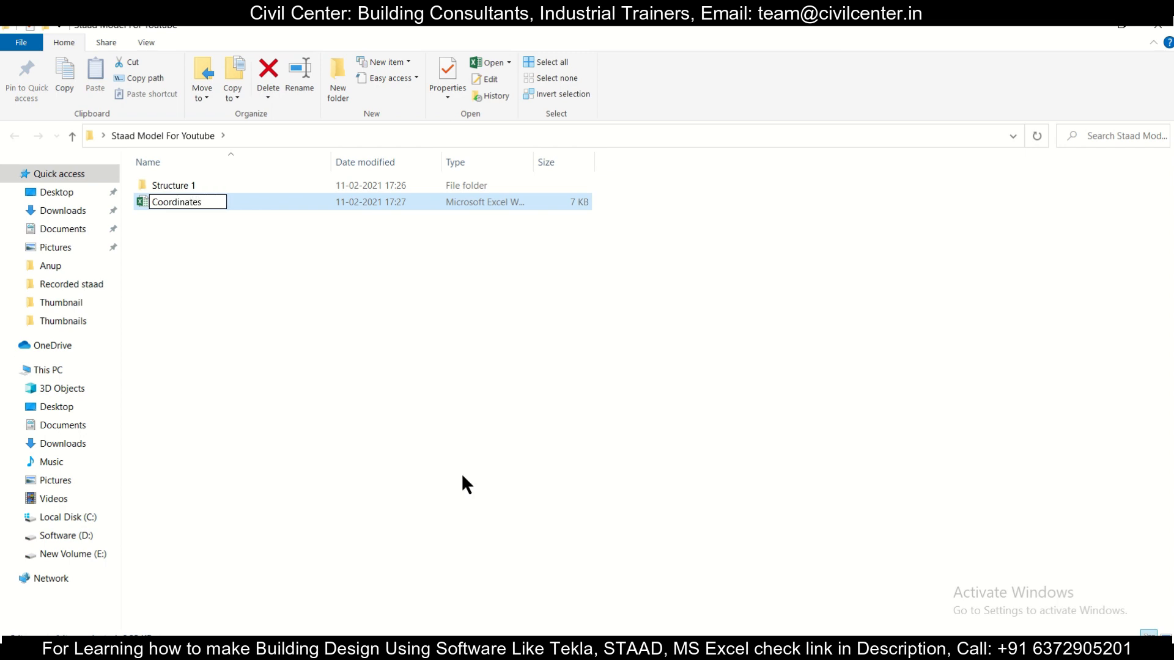
pyautogui.click(459, 472)
# Step: Open the Coordinates workbook in Excel, ready for data entry on Sheet1
pyautogui.click(369, 201)
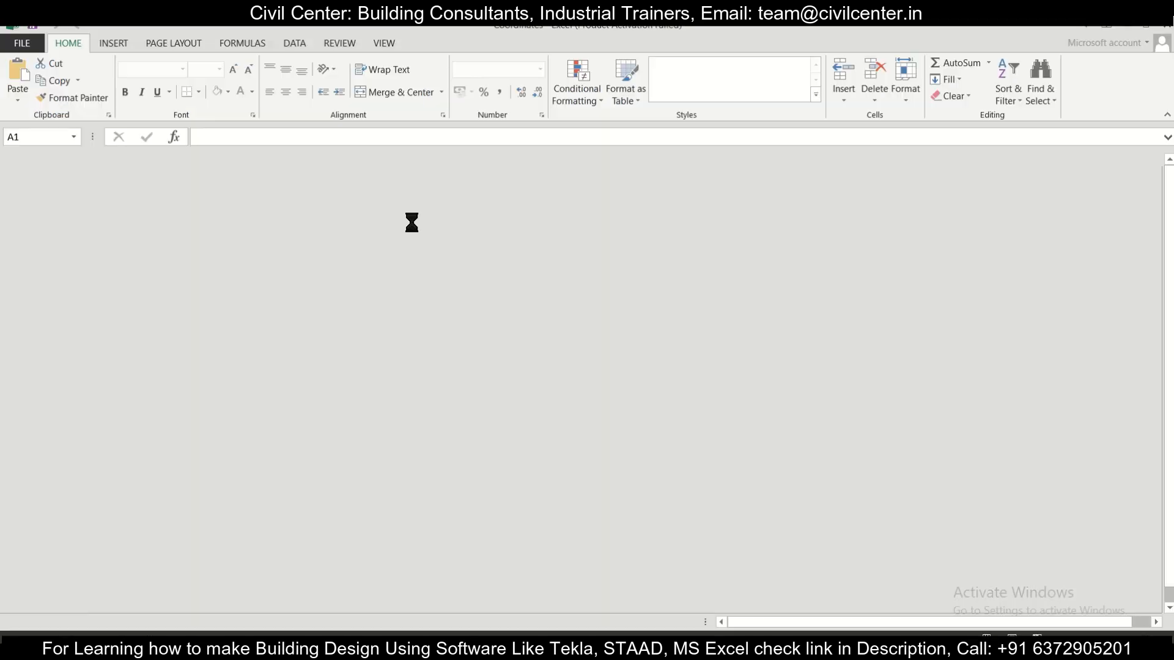
pyautogui.click(261, 273)
pyautogui.click(186, 237)
pyautogui.click(159, 204)
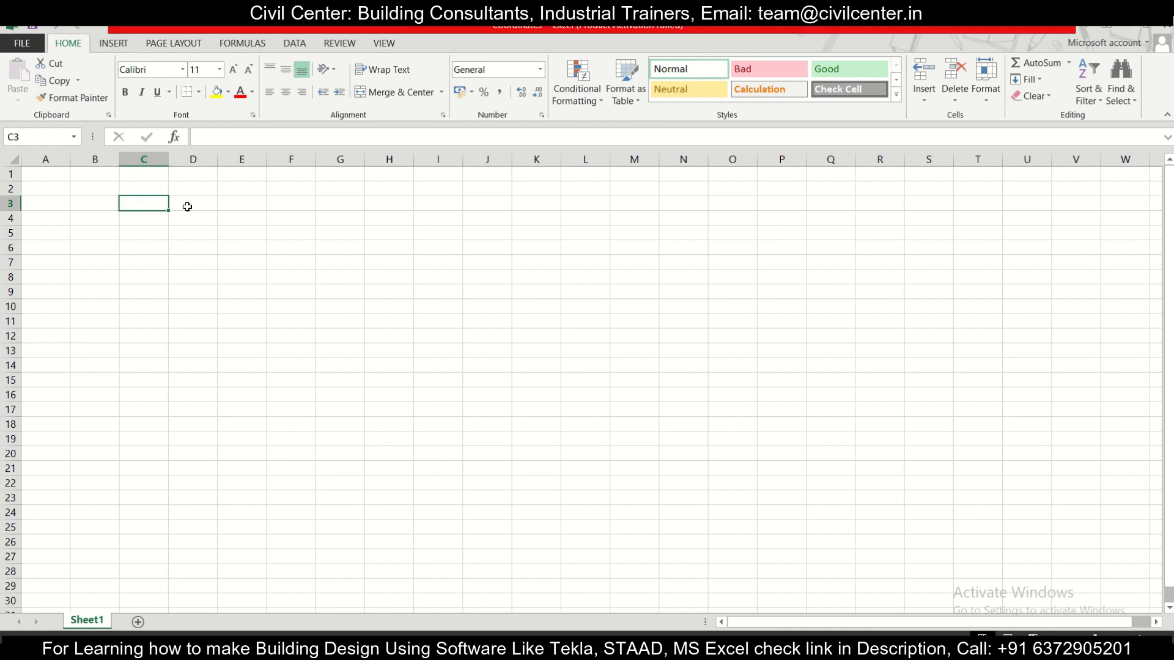
pyautogui.click(747, 490)
# Step: Enter the column headings x, y and z in cells D3, E3 and F3
pyautogui.click(201, 209)
pyautogui.write('x')
pyautogui.click(249, 209)
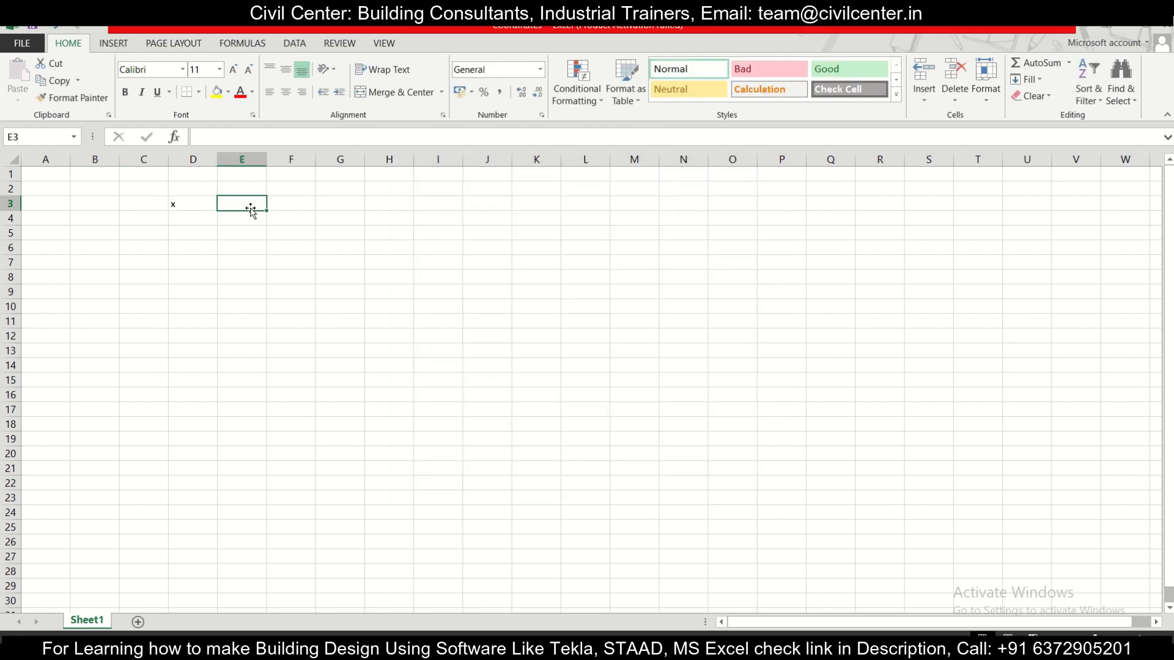
pyautogui.write('y')
pyautogui.click(288, 210)
pyautogui.write('z')
# Step: Number the first node 1 in cell C4 and enter the formula =C4+1 in cell C5
pyautogui.click(152, 223)
pyautogui.write('1')
pyautogui.click(154, 232)
pyautogui.write('=')
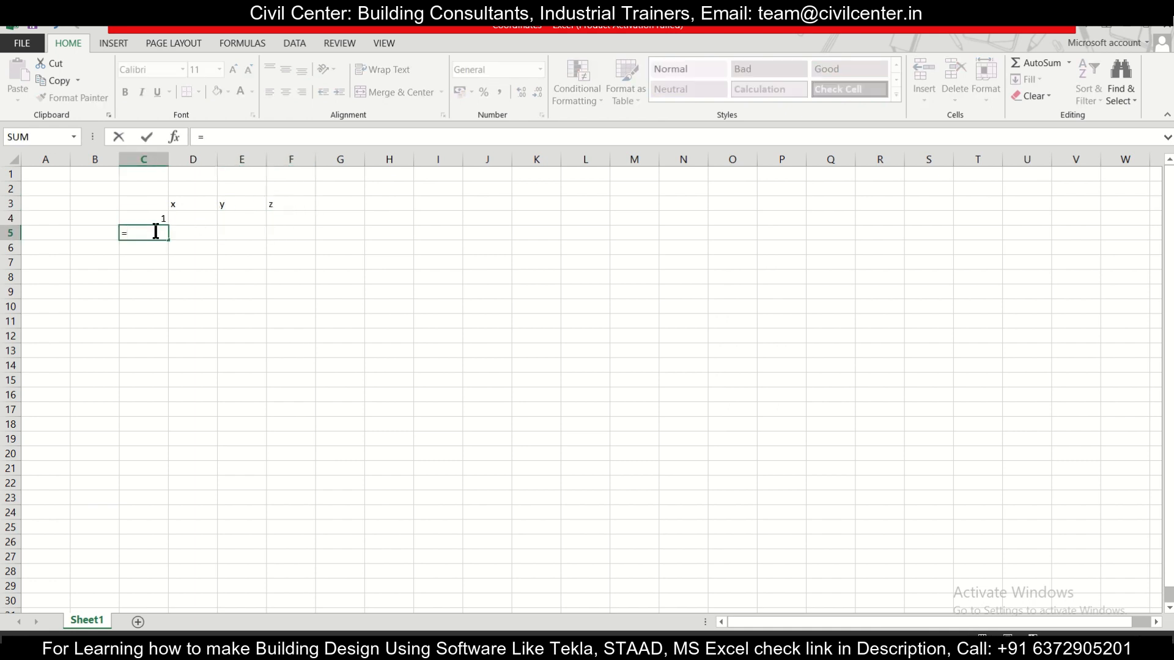
pyautogui.click(154, 218)
pyautogui.write('+1')
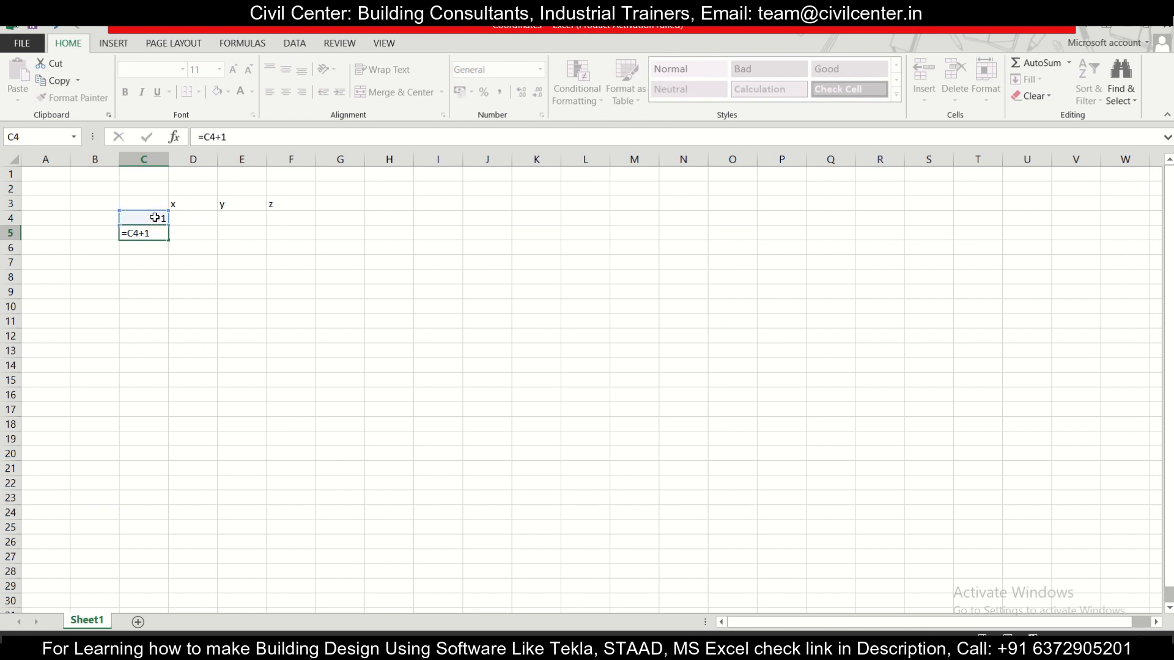
pyautogui.press('Return')
# Step: Fill the C5 numbering formula down to cell C22 so the nodes are numbered up to 19
pyautogui.click(162, 217)
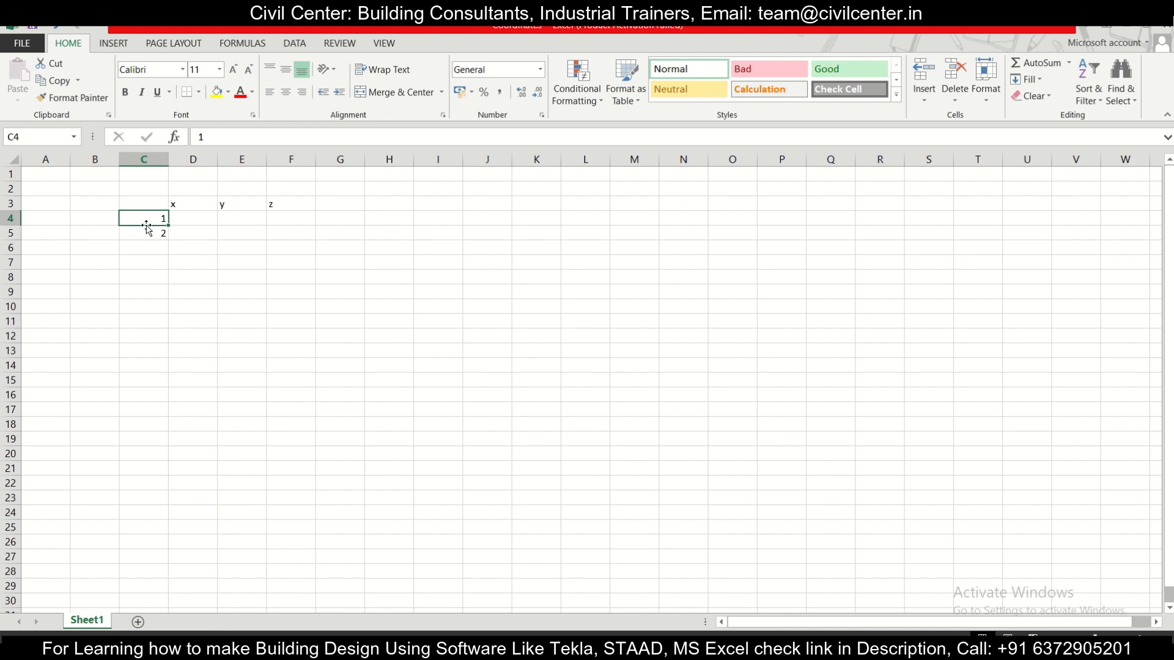
pyautogui.click(158, 233)
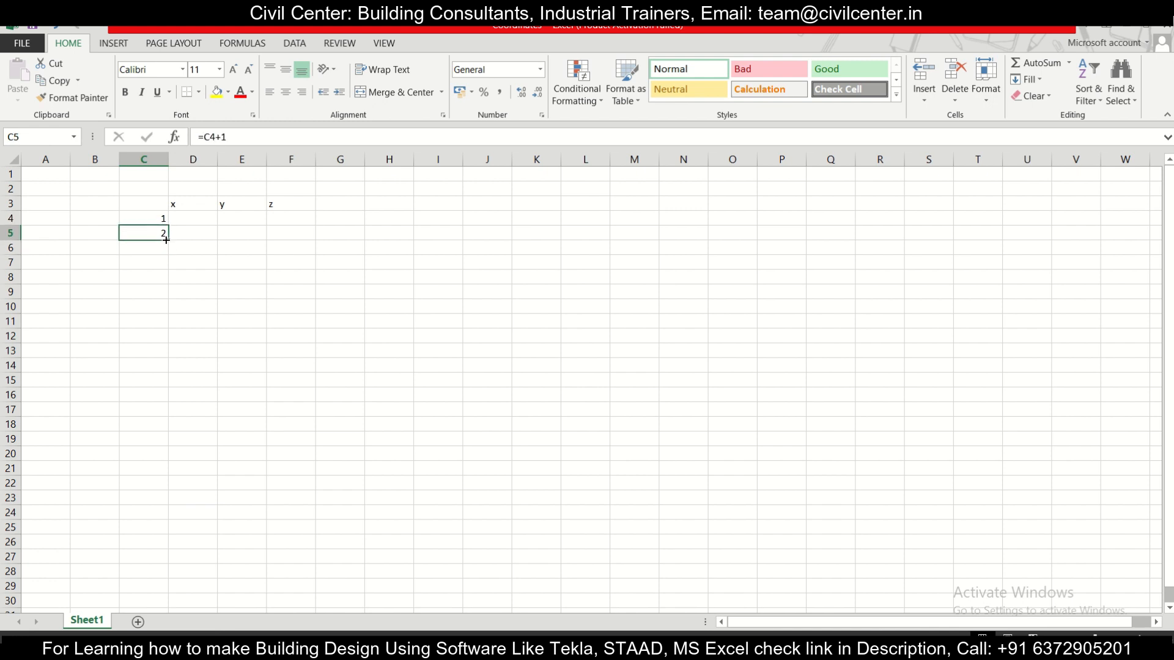
pyautogui.moveTo(156, 269); pyautogui.dragTo(149, 489)
pyautogui.click(304, 379)
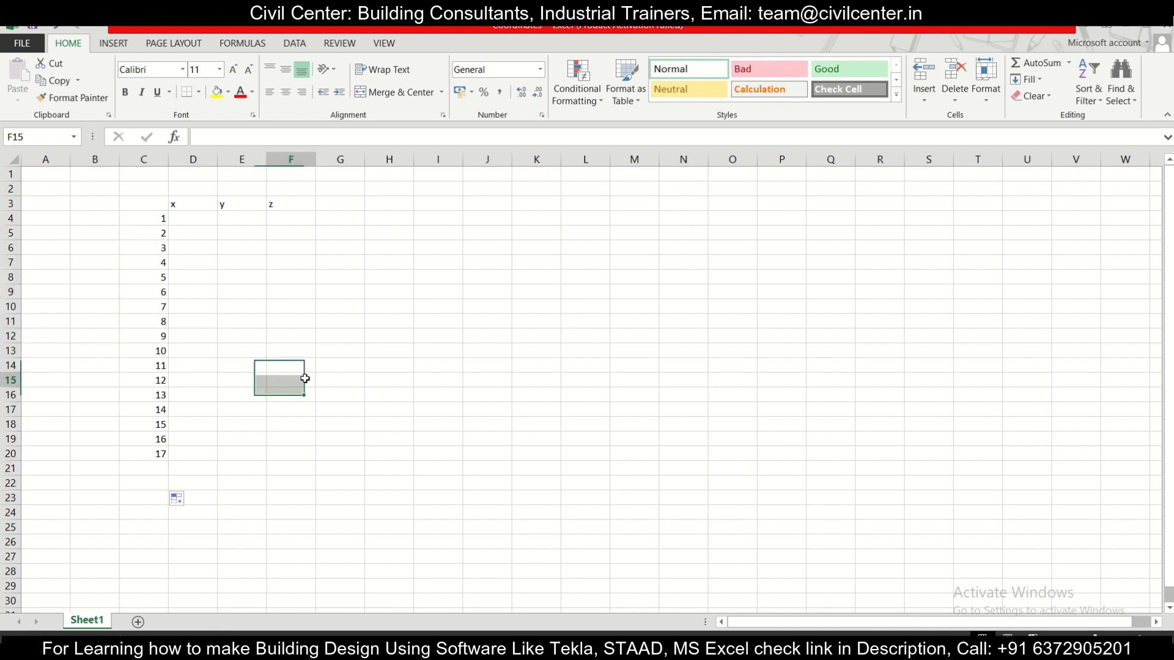
# Step: Enter 0 for the x, y and z coordinates of node 1 in cells D4, E4 and F4
pyautogui.click(195, 223)
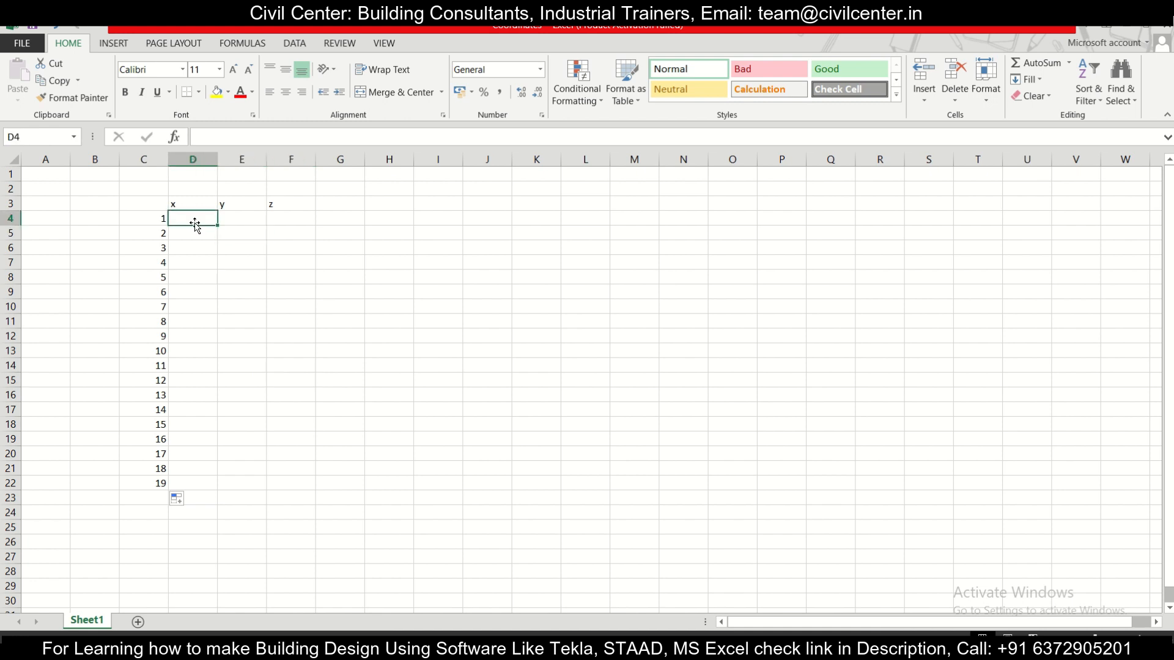
pyautogui.write('0')
pyautogui.click(232, 219)
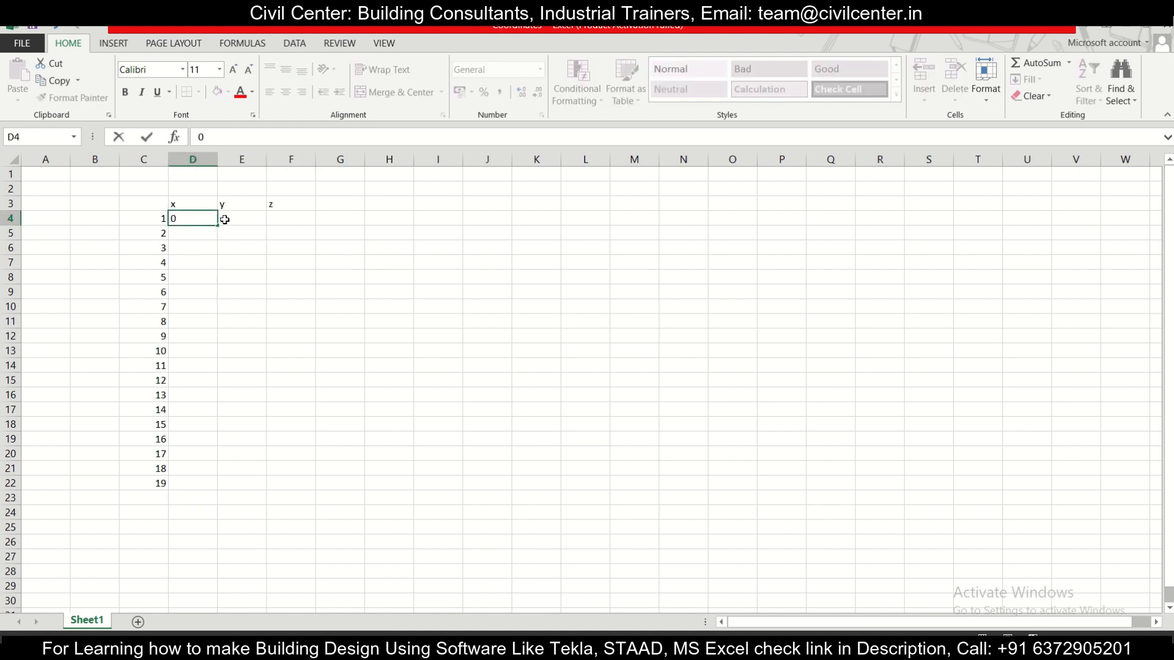
pyautogui.write('0')
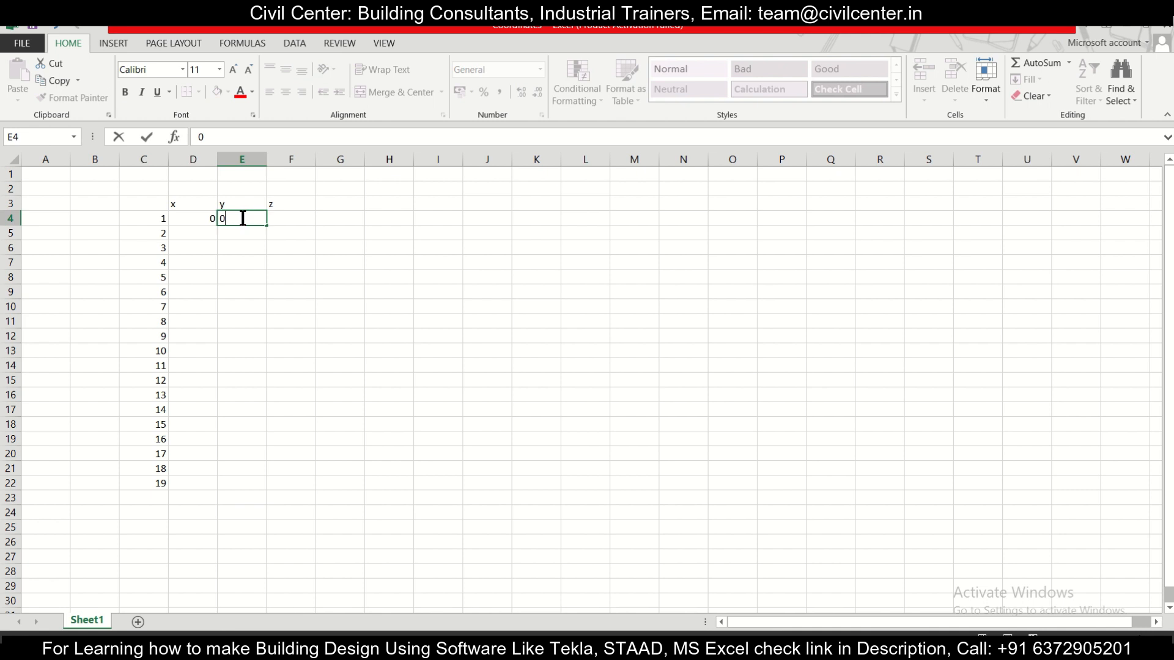
pyautogui.click(294, 218)
pyautogui.write('0')
pyautogui.click(208, 232)
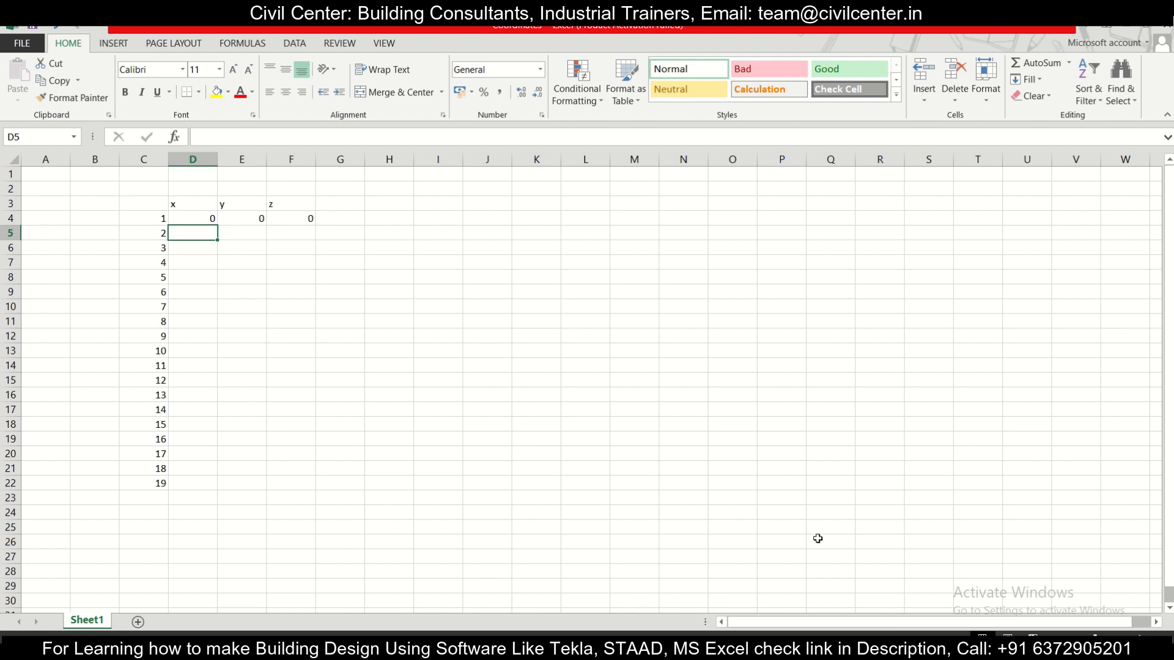
# Step: Search Windows for STAAD.Pro and launch it
pyautogui.hotkey('alt', 'Tab')
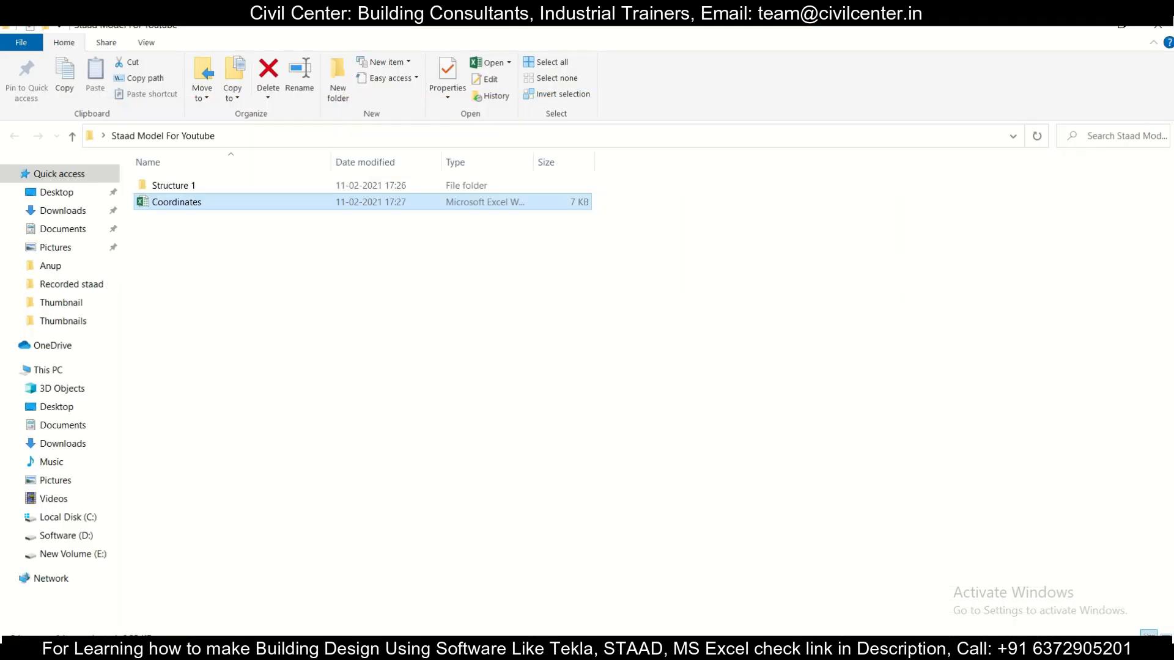
pyautogui.press('super')
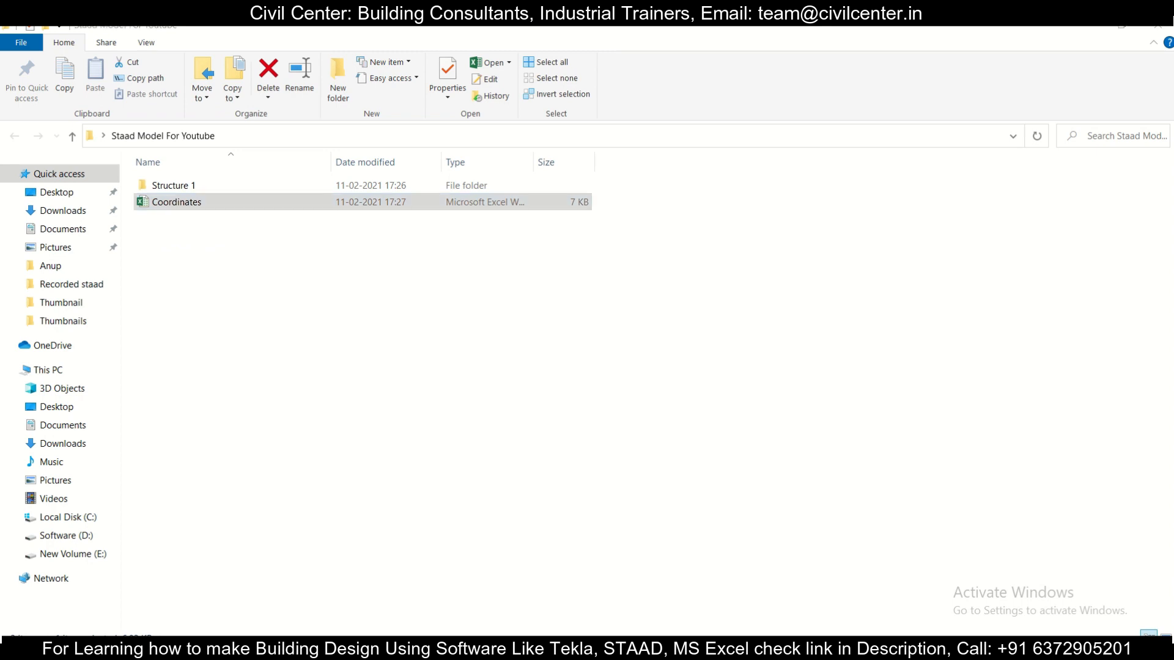
pyautogui.write('staa')
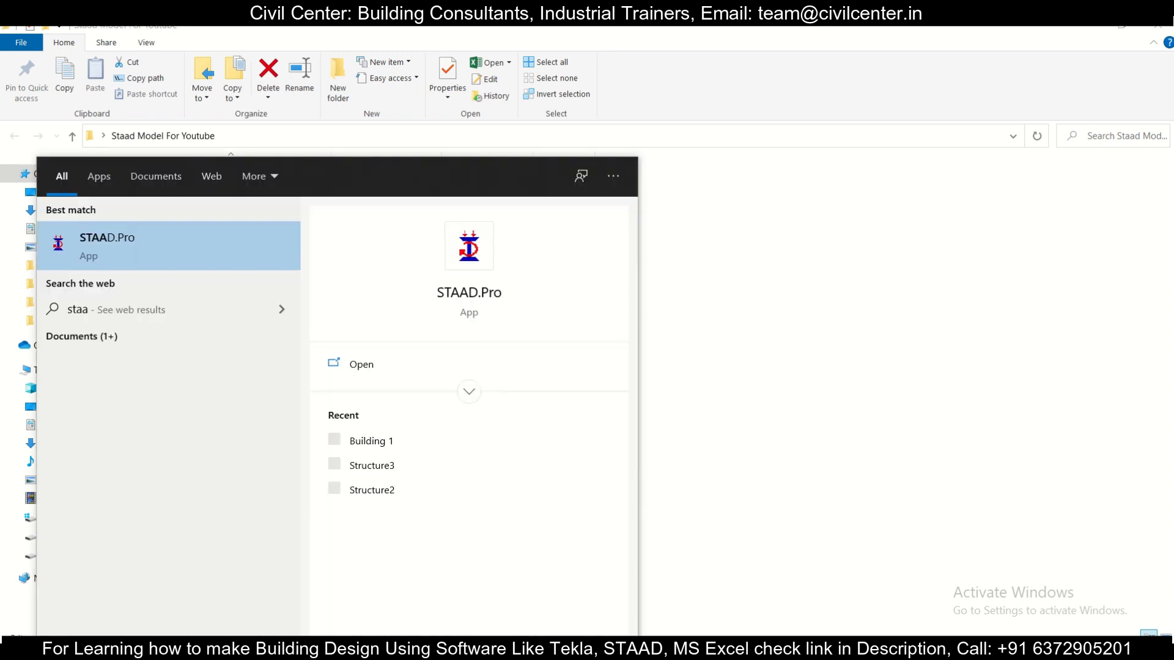
pyautogui.click(355, 363)
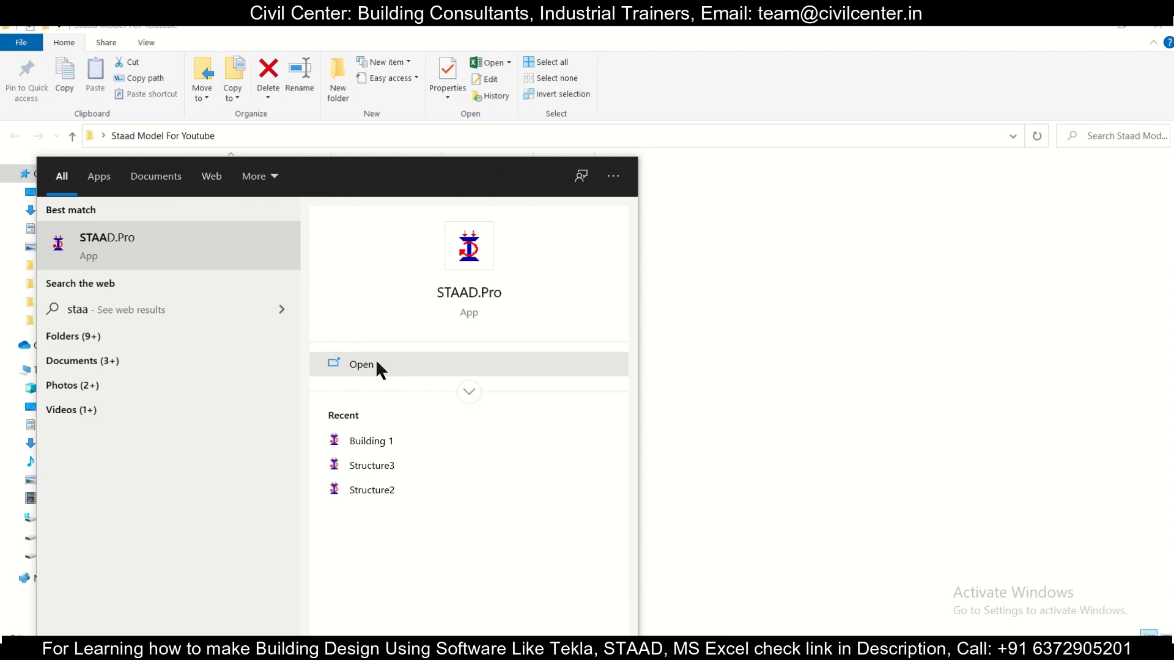
pyautogui.click(391, 369)
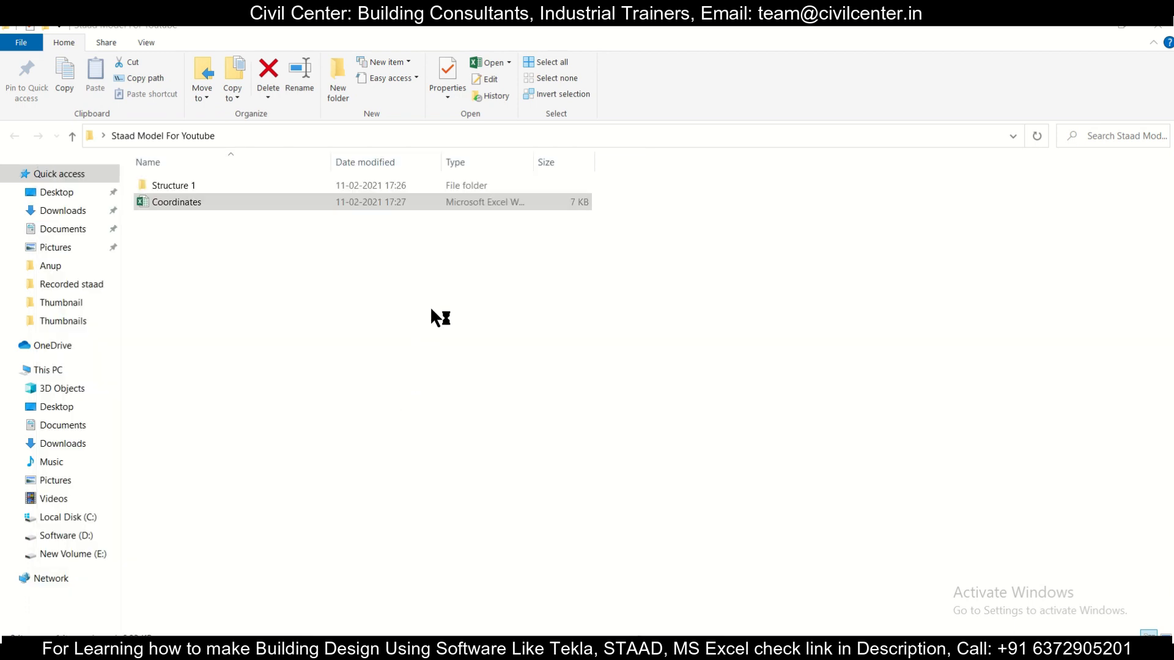
pyautogui.moveTo(500, 50)
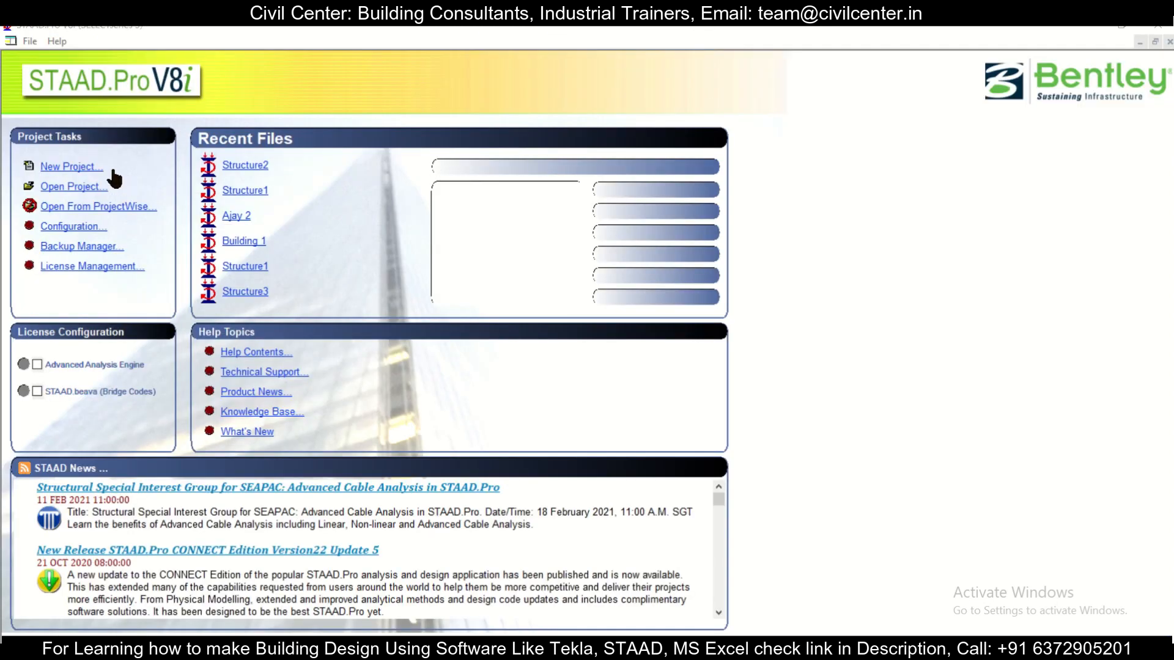
# Step: Start a new STAAD.Pro project named Structure1 and set its location to the Structure 1 folder inside Staad Model For Youtube on the desktop
pyautogui.click(92, 165)
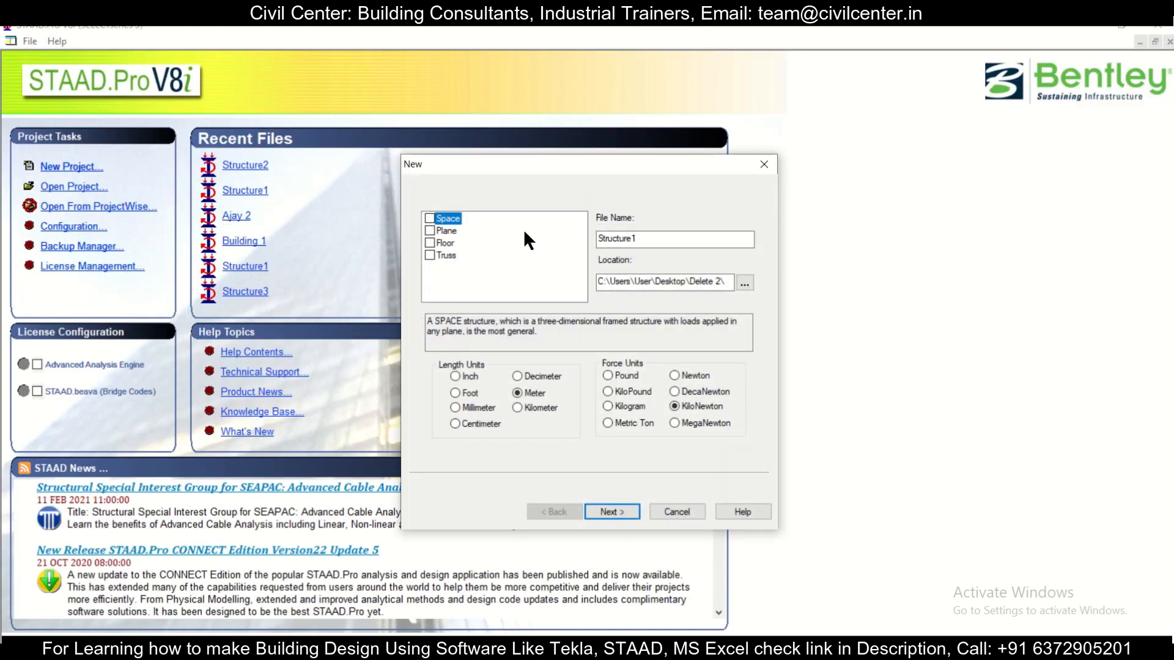
pyautogui.moveTo(668, 235); pyautogui.dragTo(391, 225)
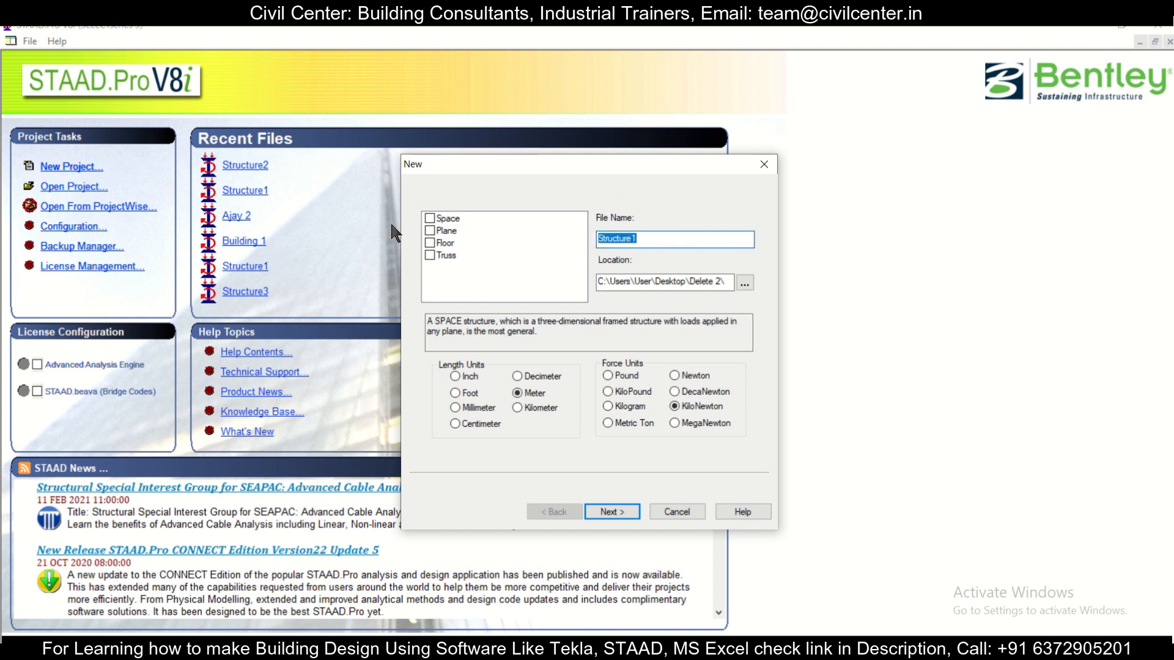
pyautogui.click(741, 283)
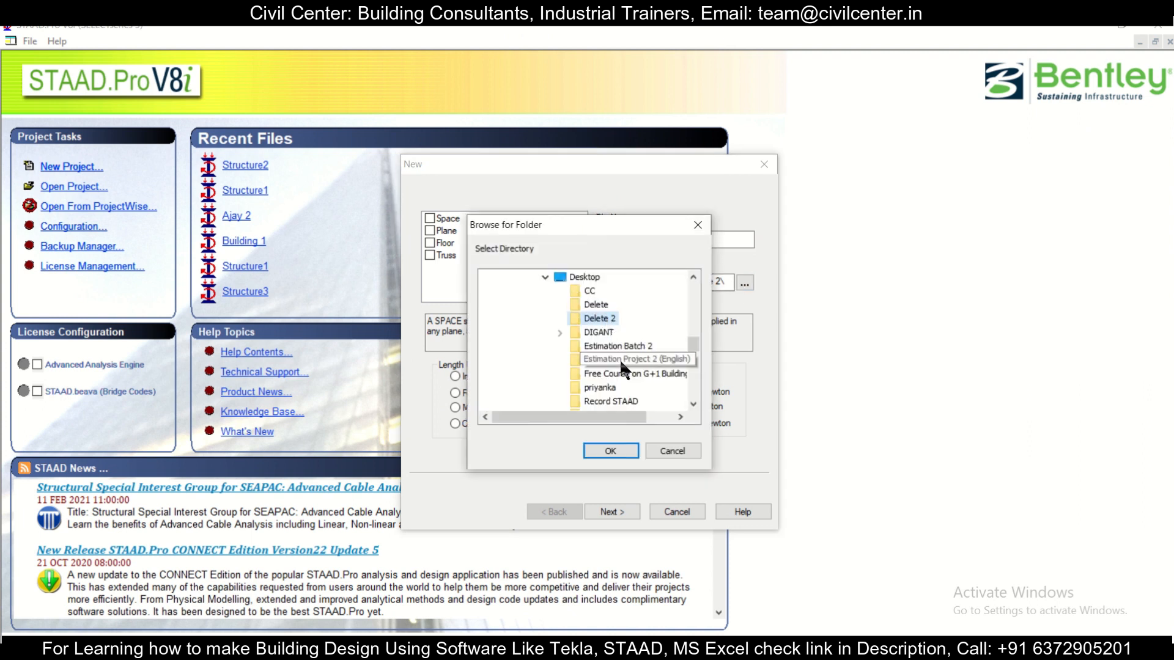
pyautogui.moveTo(688, 347); pyautogui.dragTo(684, 355)
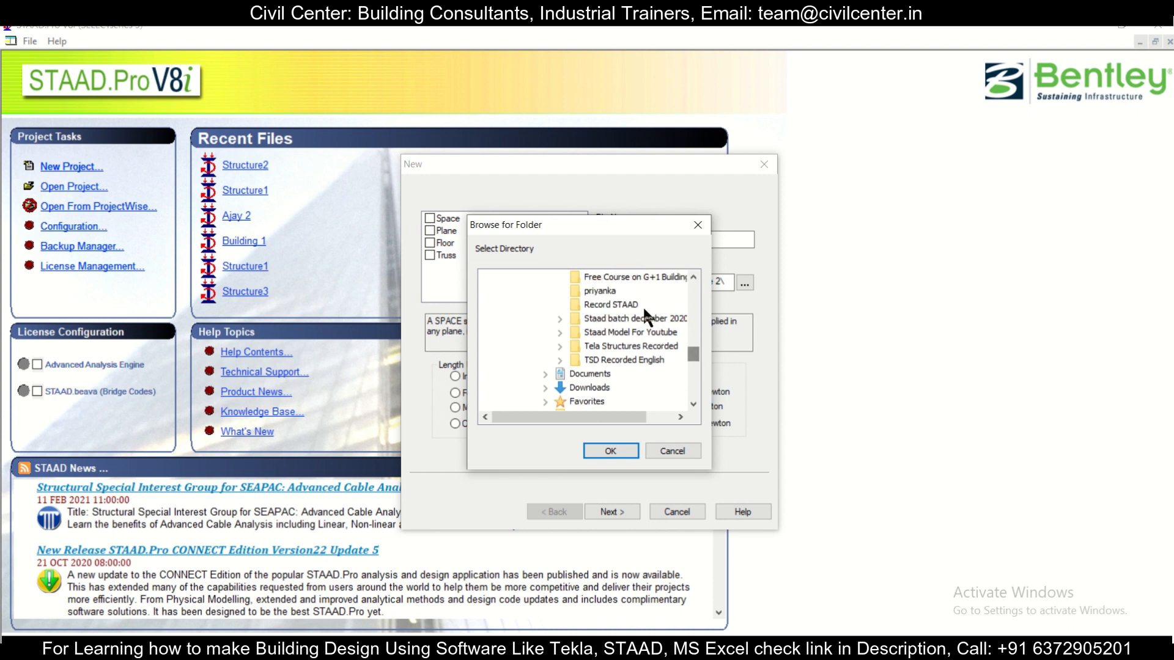
pyautogui.click(650, 332)
pyautogui.click(628, 346)
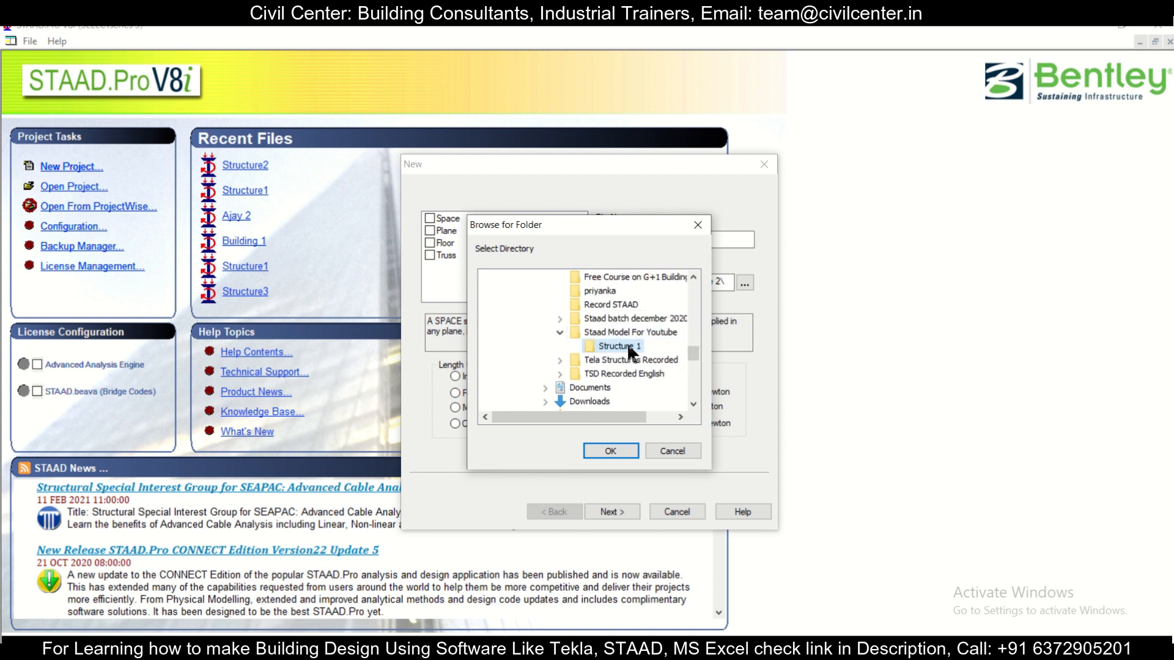
pyautogui.click(611, 451)
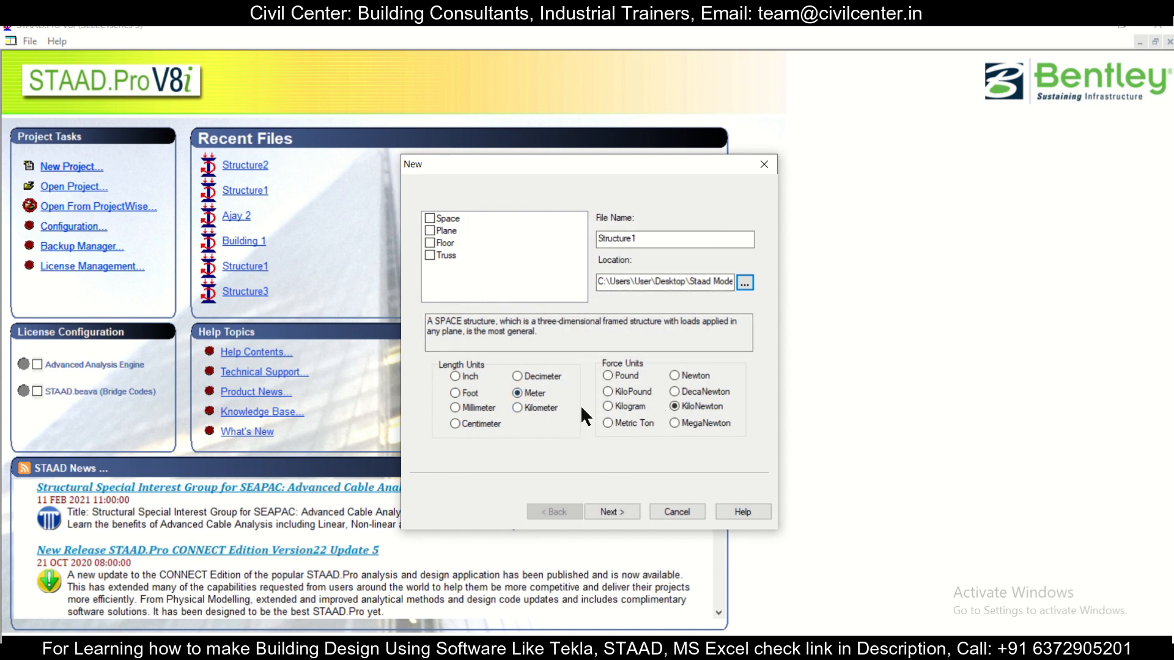
# Step: Finish creating the project in Meter and KiloNewton units with Add Beam, and close the Snap Node/Beam grid window
pyautogui.click(625, 510)
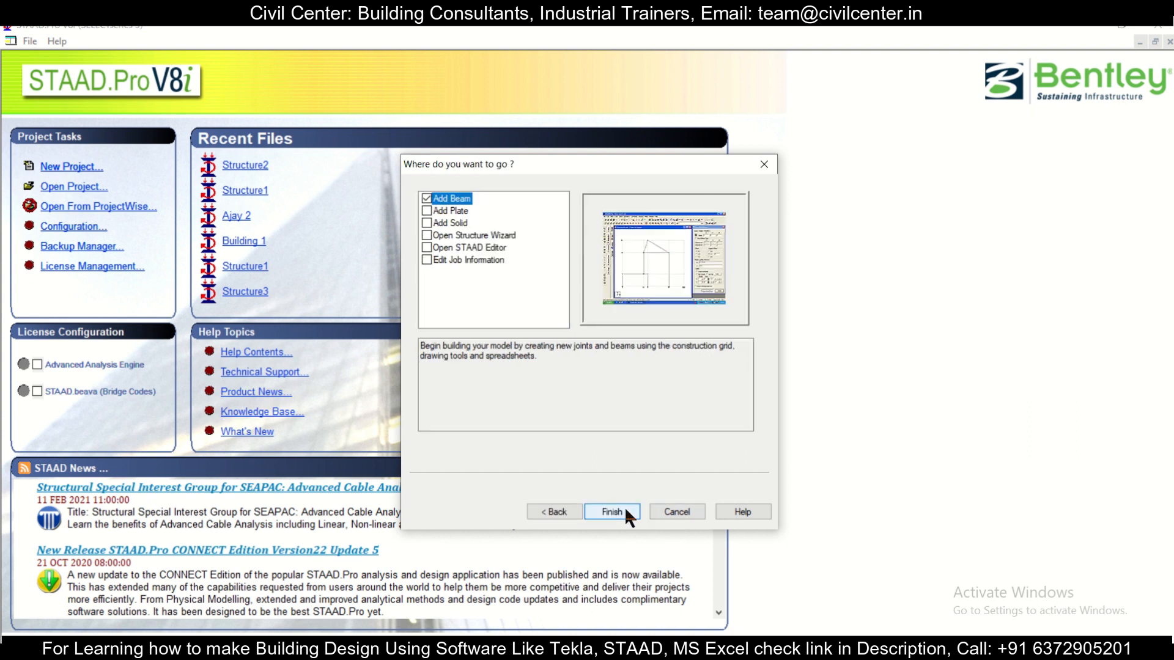
pyautogui.click(612, 512)
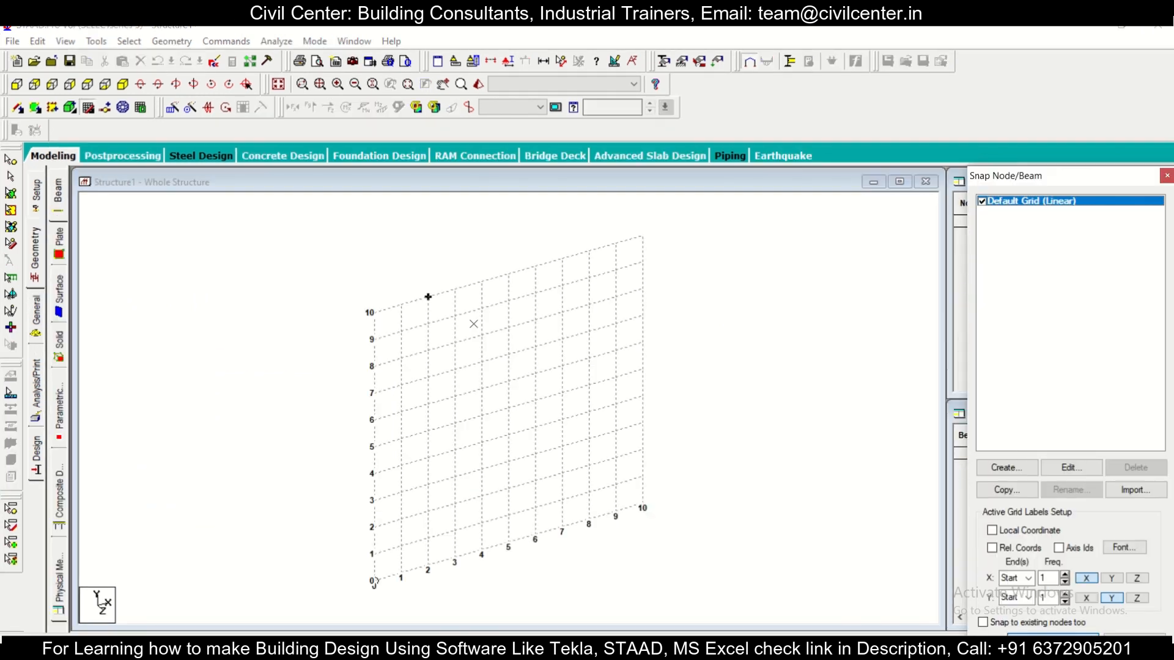
pyautogui.moveTo(1095, 175); pyautogui.dragTo(986, 175)
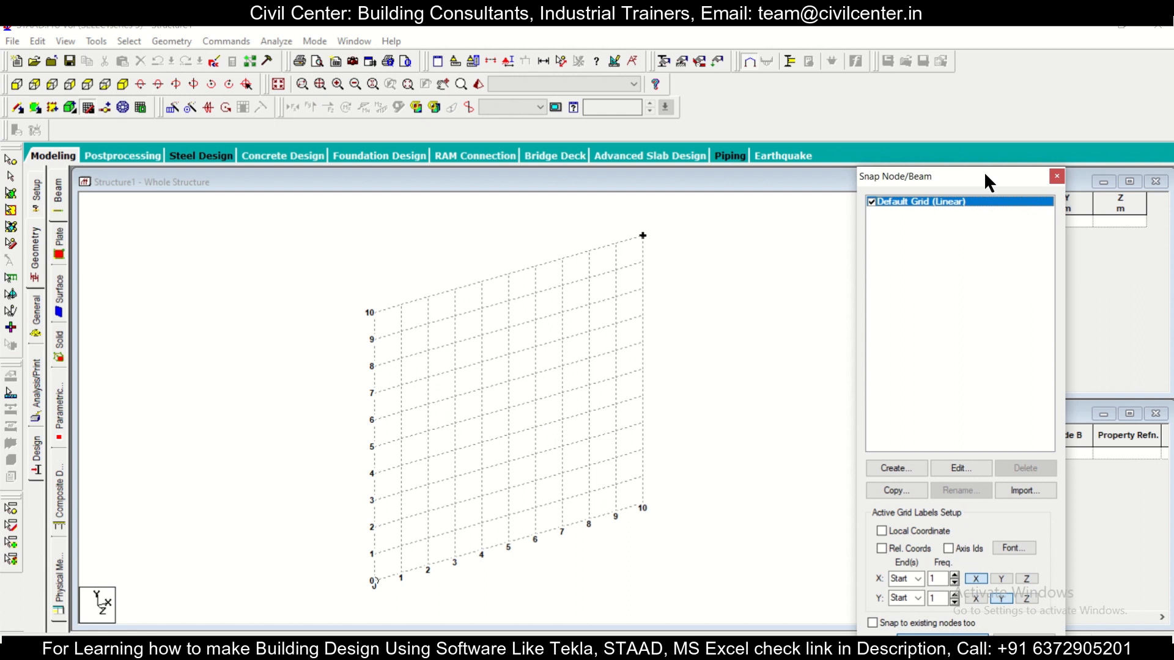
pyautogui.click(1053, 177)
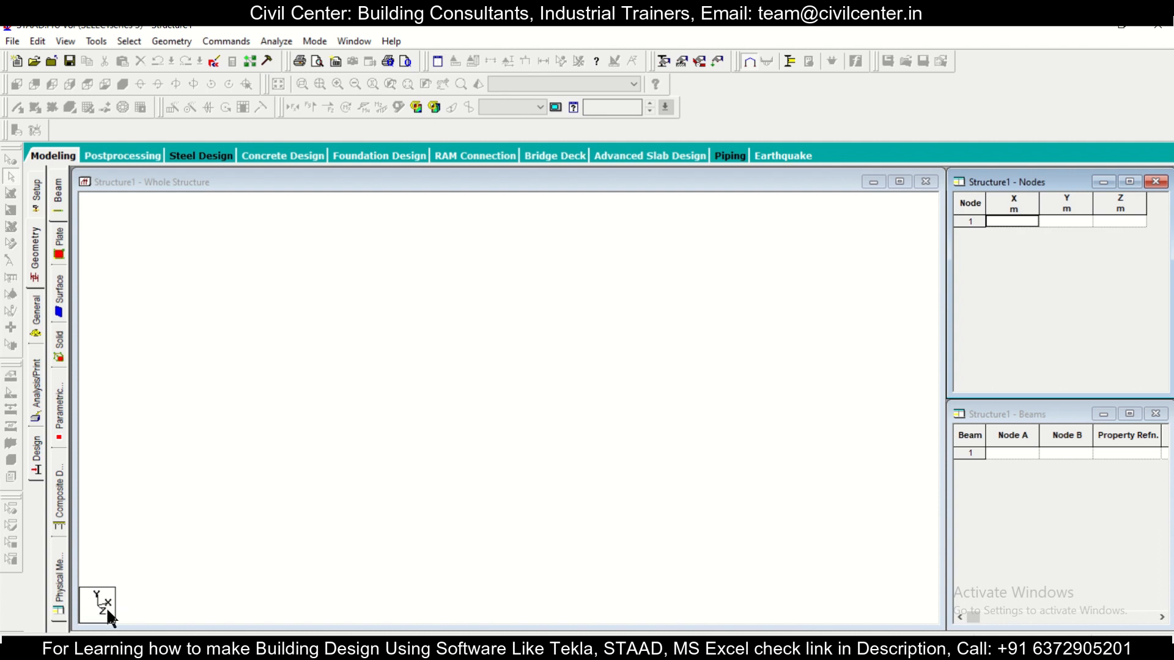
# Step: Look at the axis orientation of the Whole Structure window from -Y, then set it to View From + Y
pyautogui.click(199, 269)
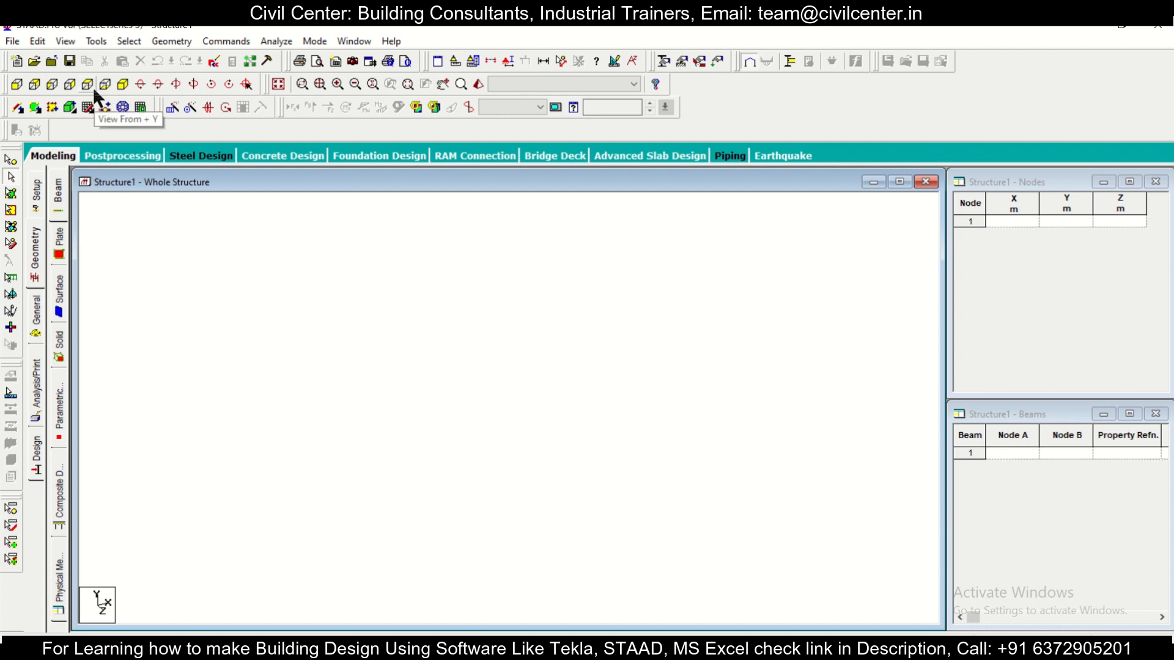
pyautogui.click(105, 89)
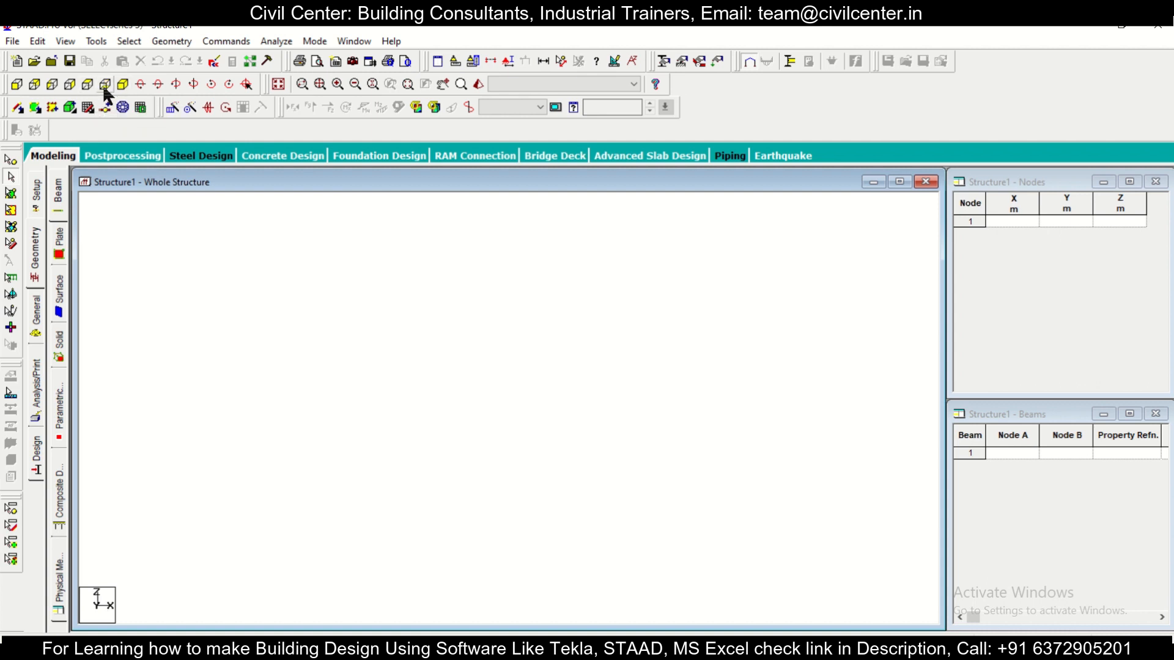
pyautogui.click(88, 90)
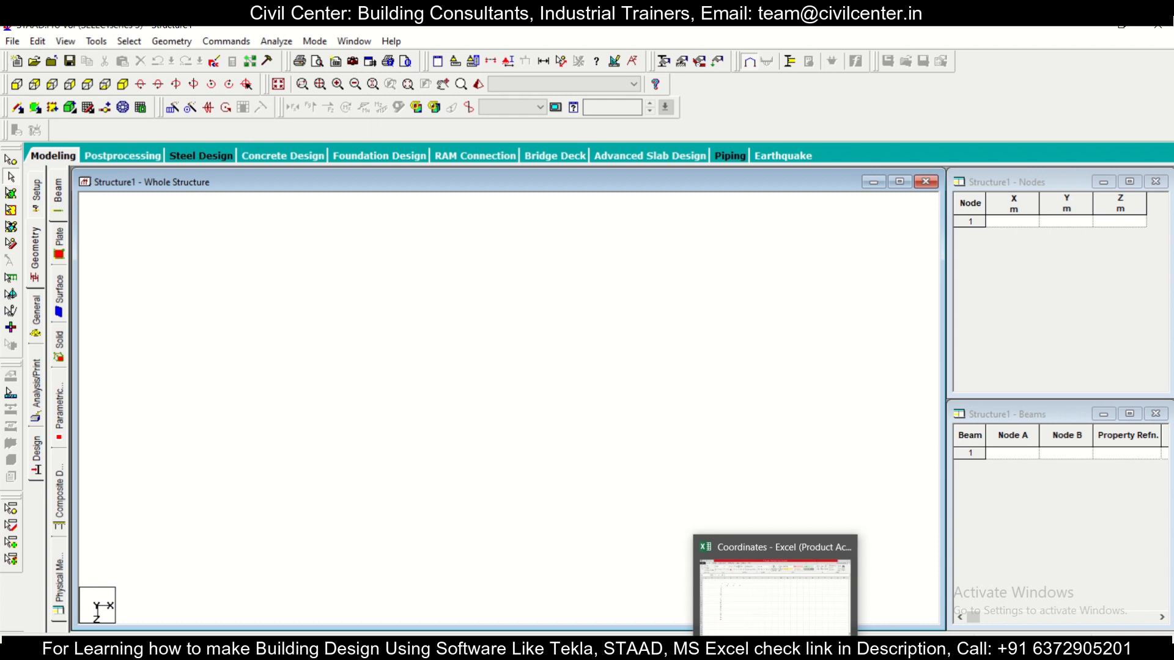
# Step: Switch to the Coordinates workbook in Excel and select cell D5 for the x coordinate of node 2
pyautogui.click(789, 651)
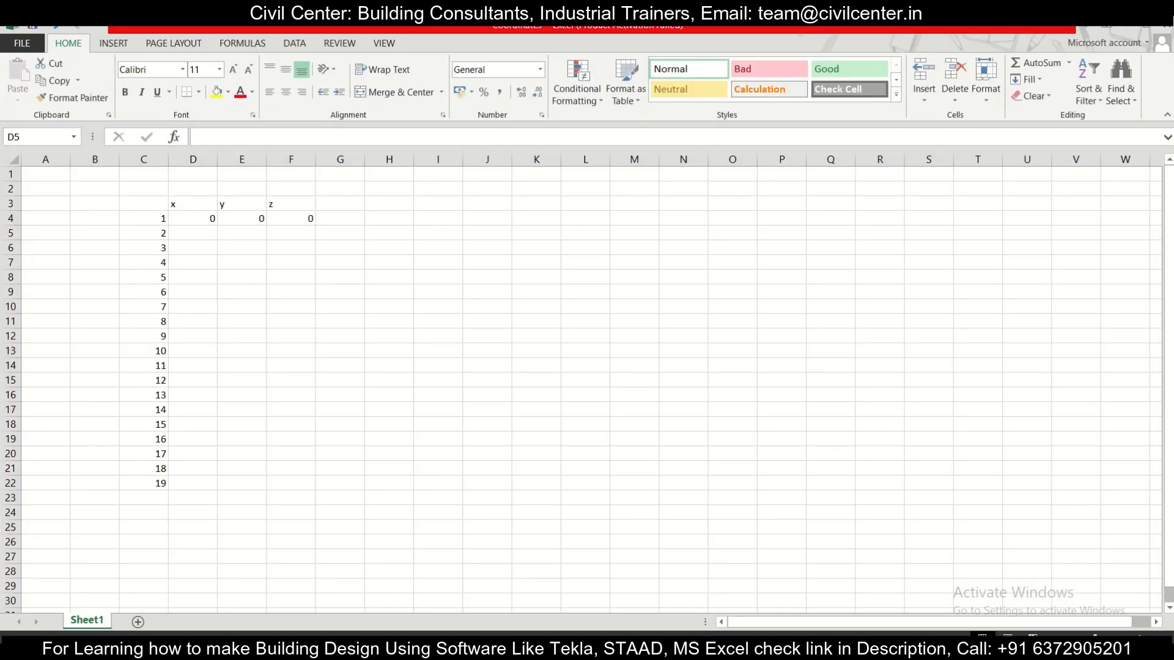
pyautogui.click(223, 261)
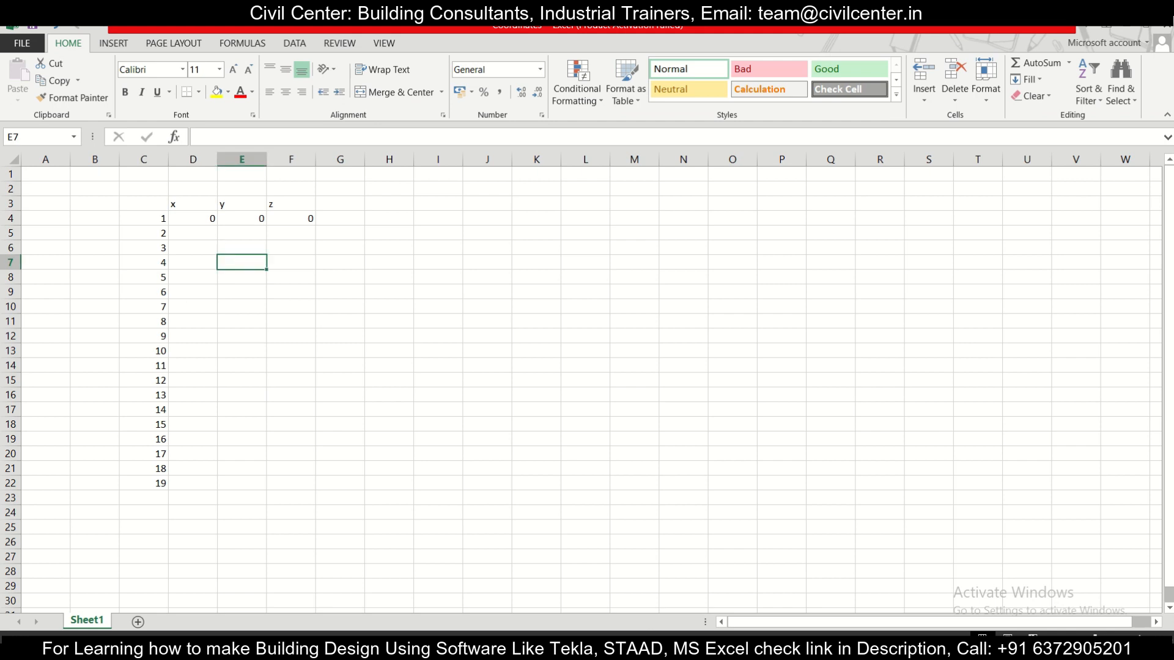
pyautogui.moveTo(814, 651)
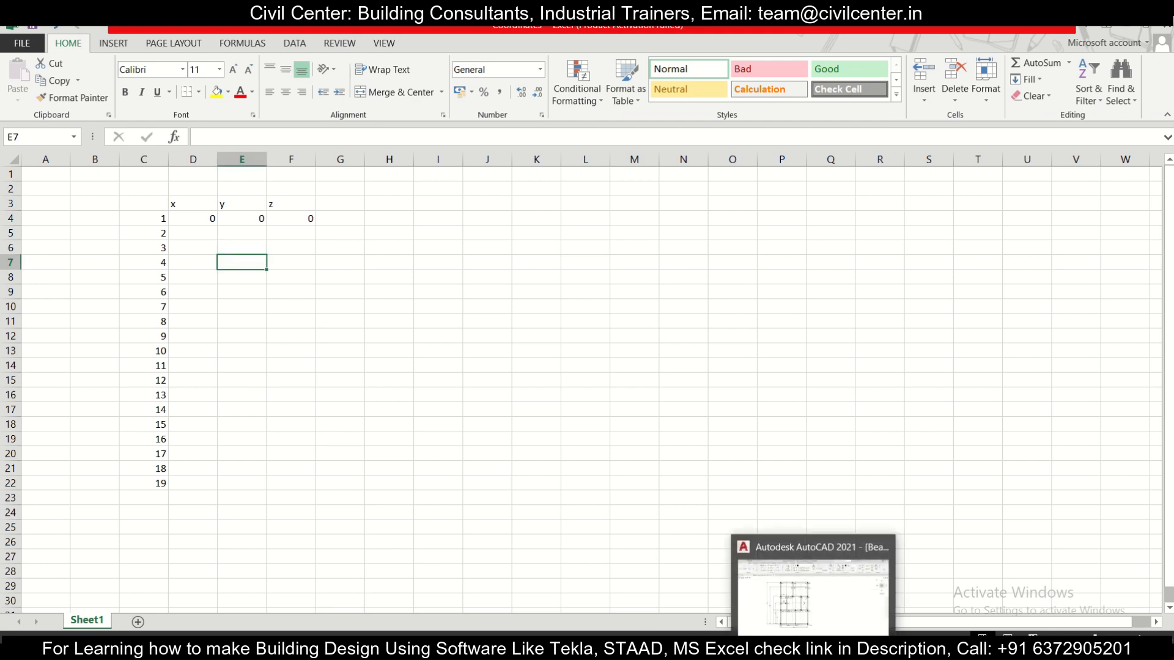
pyautogui.click(209, 233)
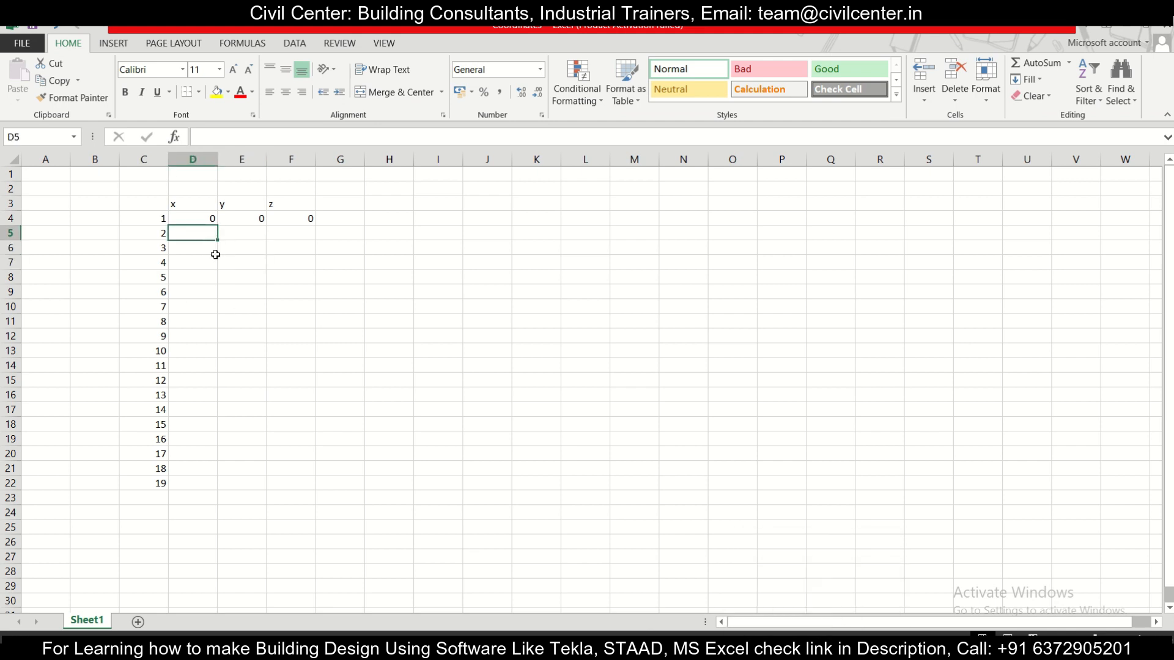
# Step: Switch to the AutoCAD plinth-level drawing, examine the coordinate labels along the bottom row of columns, and return to the Excel workbook
pyautogui.click(817, 650)
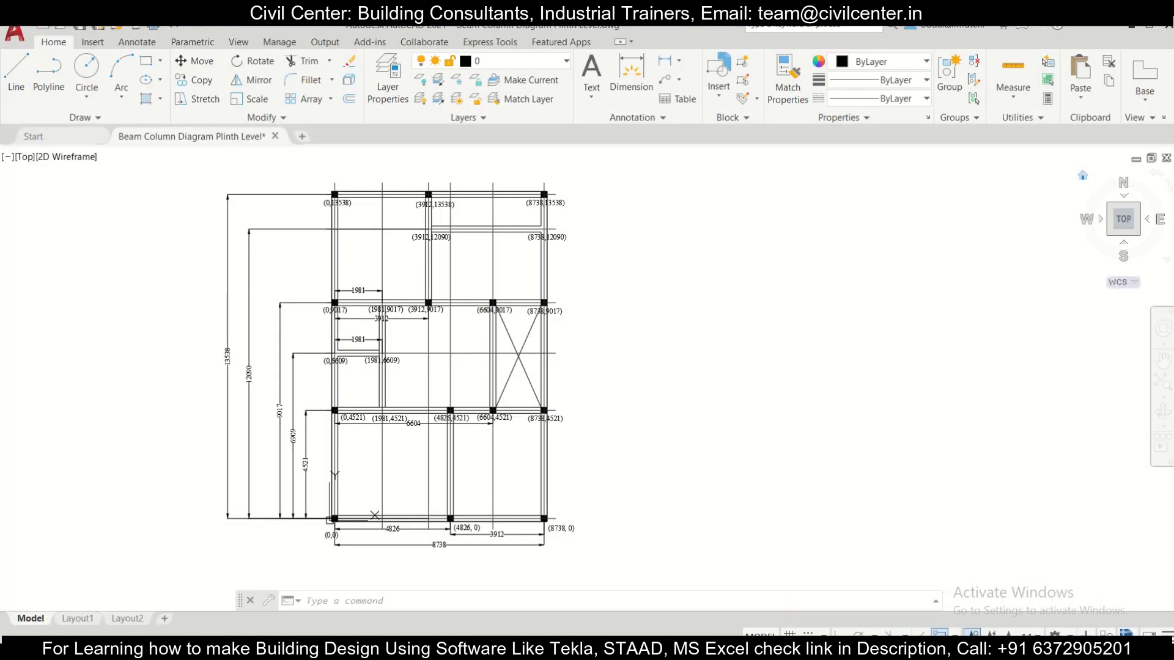
pyautogui.scroll(2, 694, 320)
pyautogui.scroll(-2, 660, 440)
pyautogui.scroll(2, 489, 533)
pyautogui.scroll(3, 487, 535)
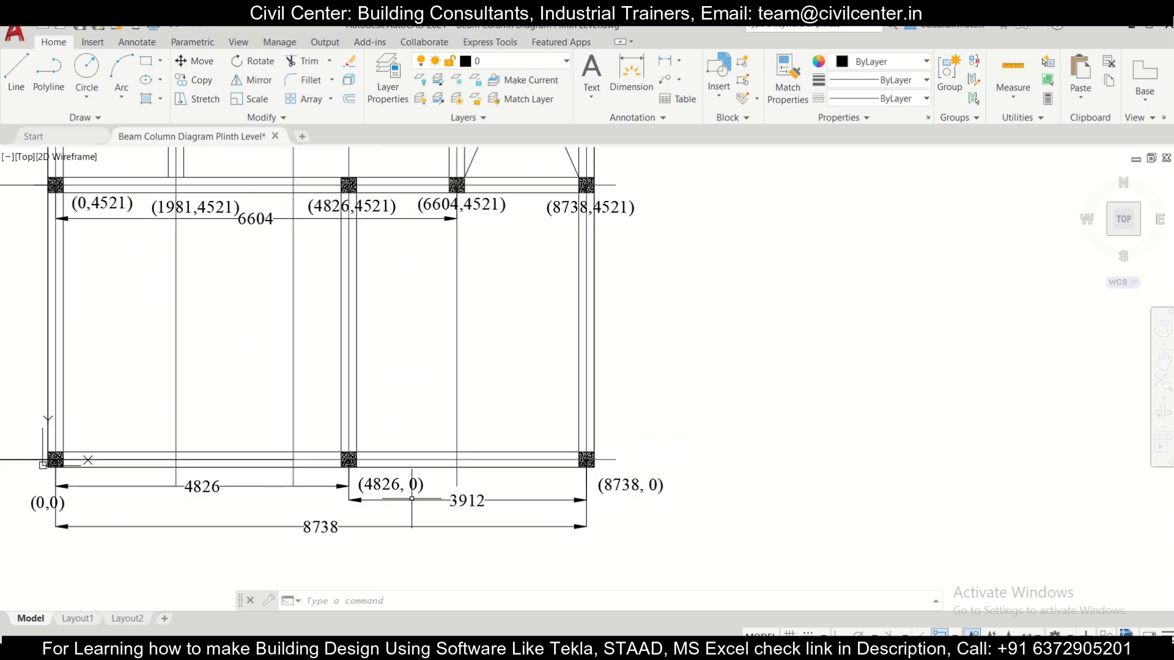
pyautogui.click(790, 648)
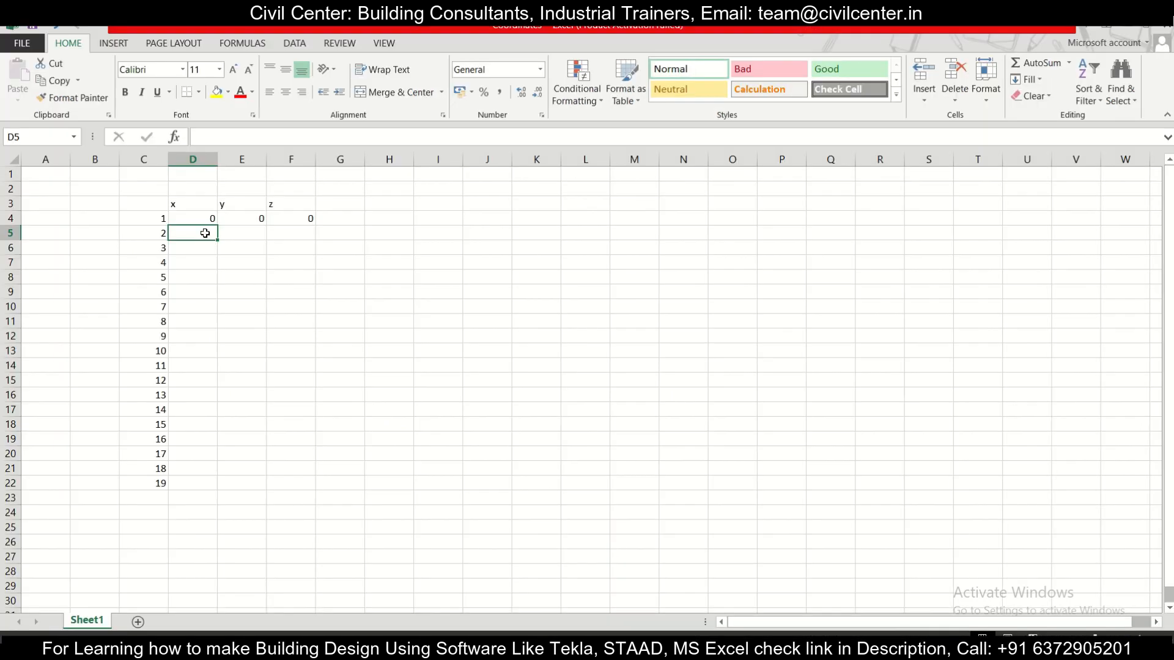
# Step: Enter 4286 as the x coordinate and 0 as the z coordinate of node 2 in row 5
pyautogui.write('4286')
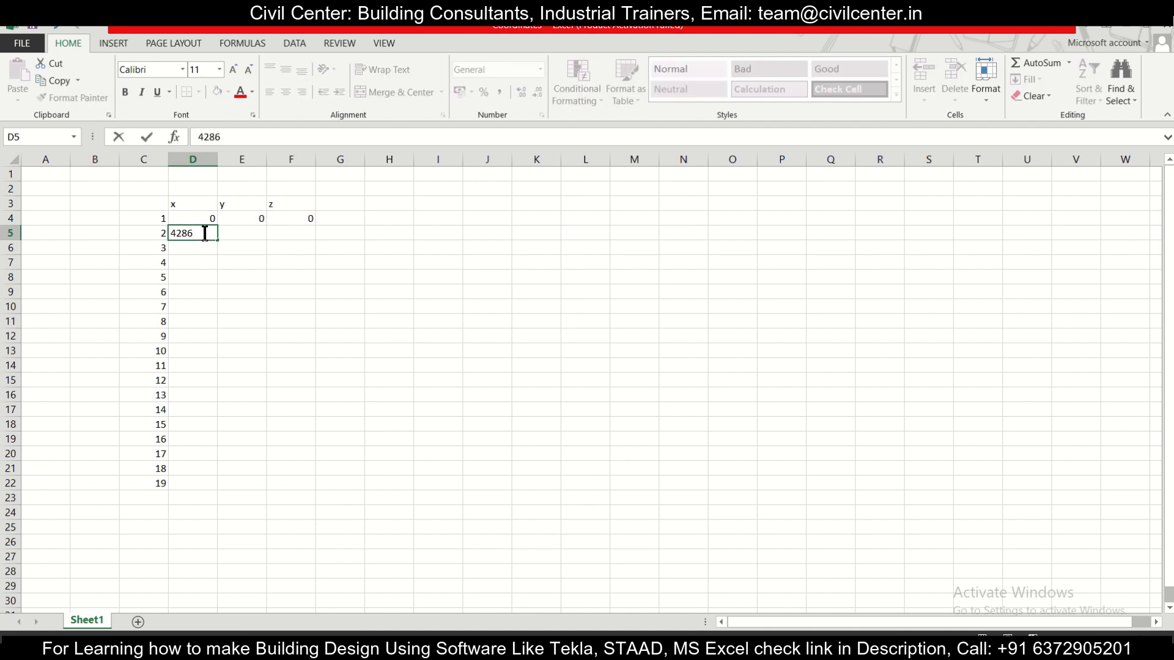
pyautogui.click(244, 233)
pyautogui.click(299, 234)
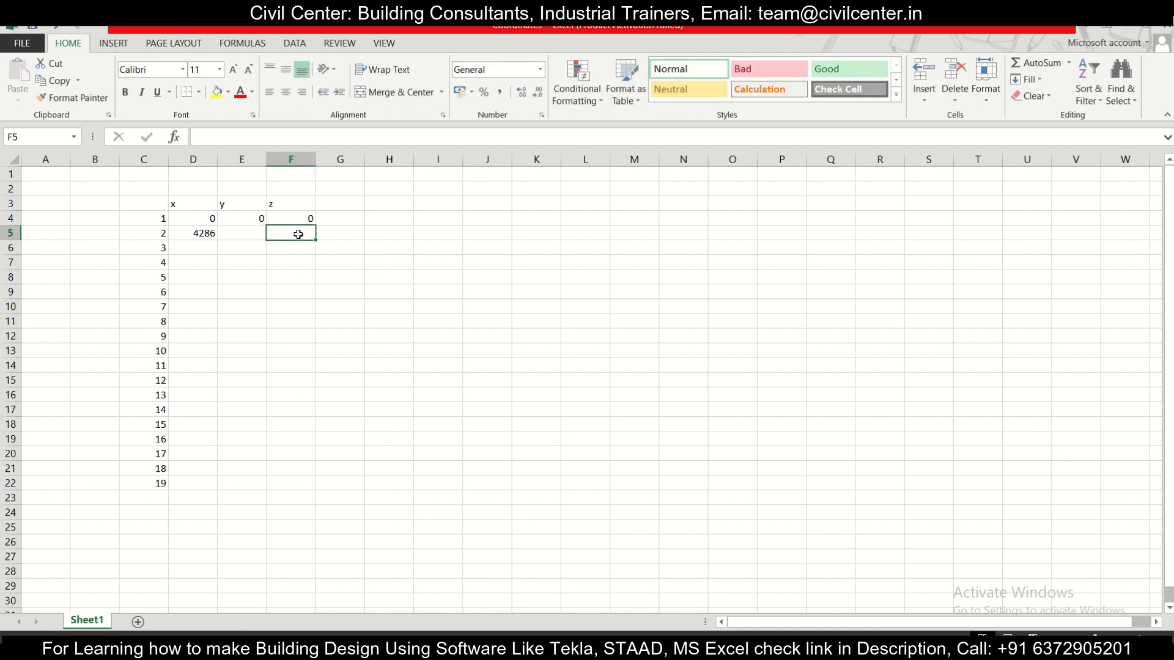
pyautogui.click(245, 230)
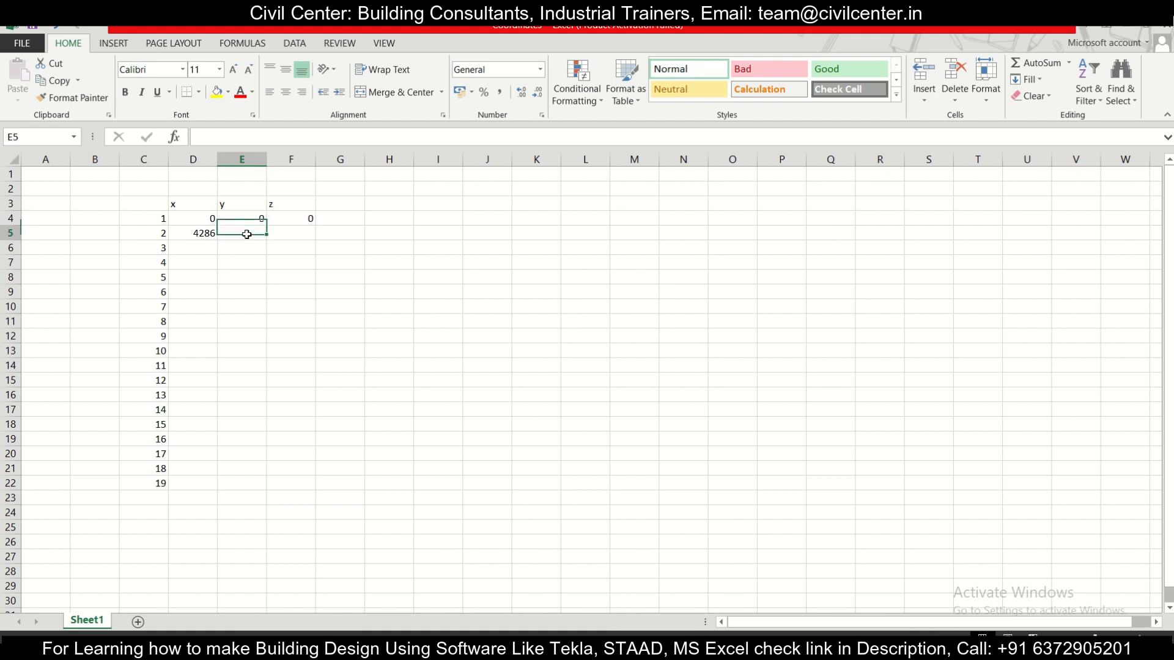
pyautogui.click(284, 231)
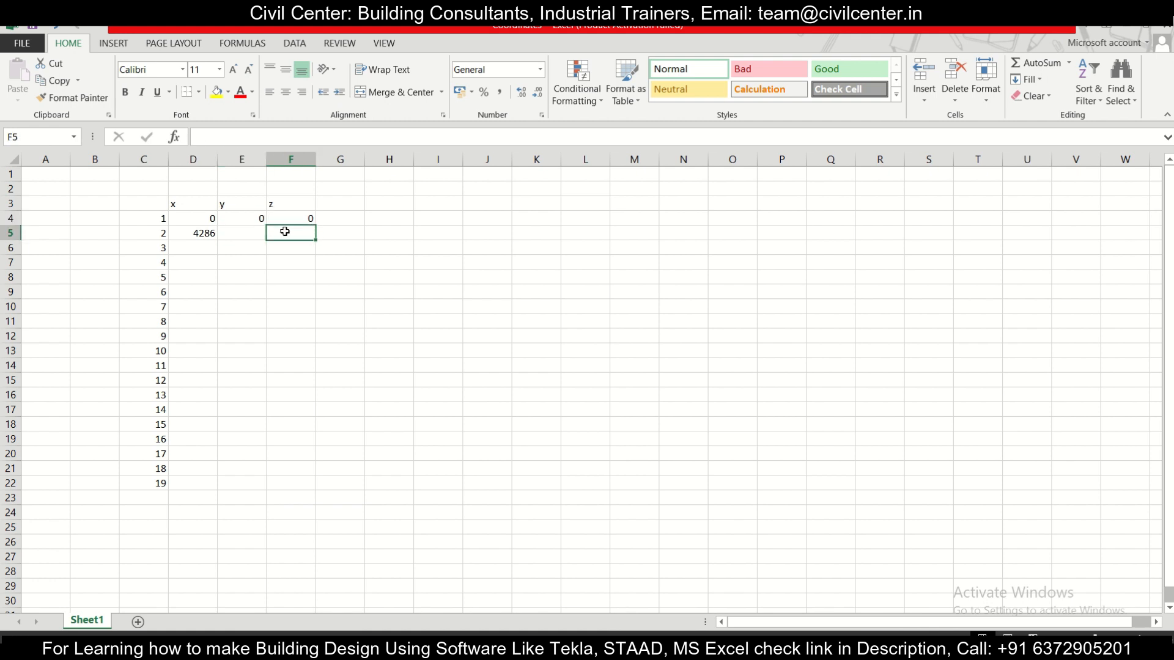
pyautogui.write('0')
# Step: Check the bottom-right column's label in the AutoCAD drawing and enter 8738 as node 3's x coordinate in cell D6 of the Excel workbook
pyautogui.click(192, 246)
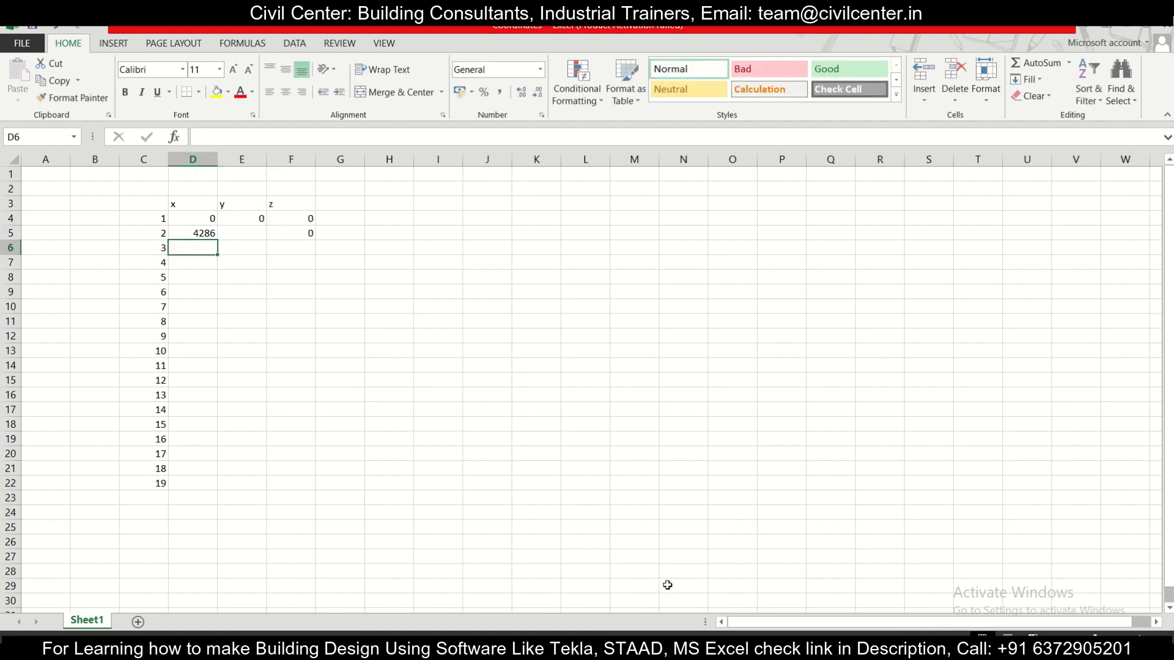
pyautogui.hotkey('alt', 'Tab')
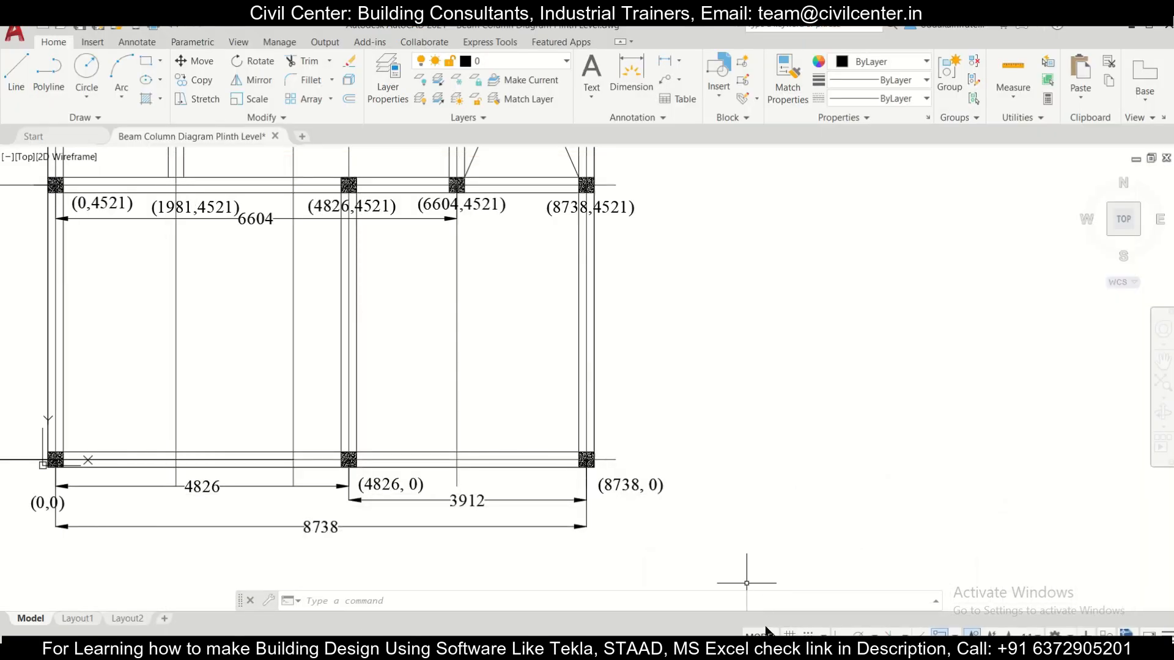
pyautogui.hotkey('alt', 'Tab')
pyautogui.click(186, 248)
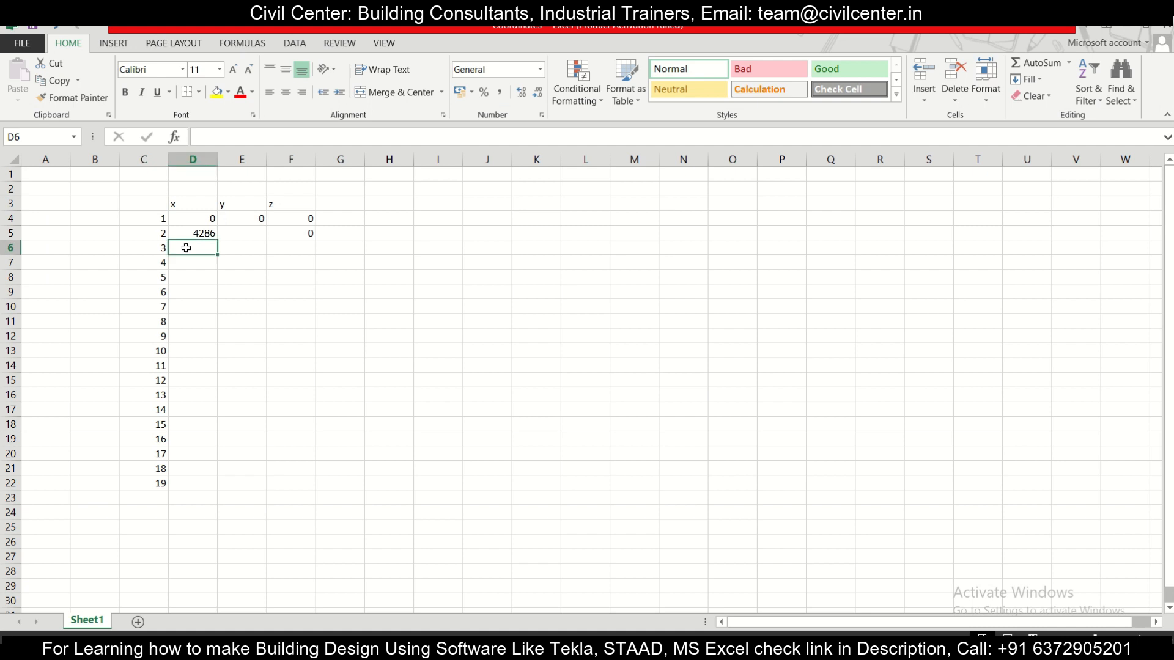
pyautogui.write('8738')
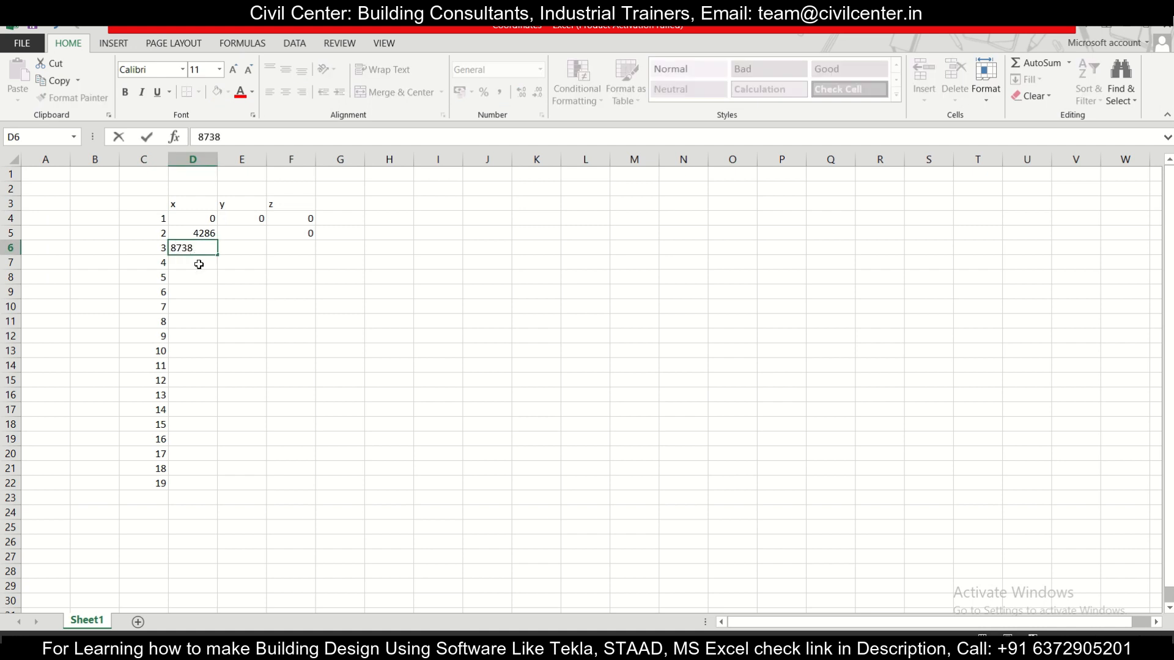
pyautogui.press('Return')
# Step: Examine the second row of column labels in the AutoCAD drawing and enter 0 as node 4's x coordinate in Excel cell D7
pyautogui.hotkey('alt', 'Tab')
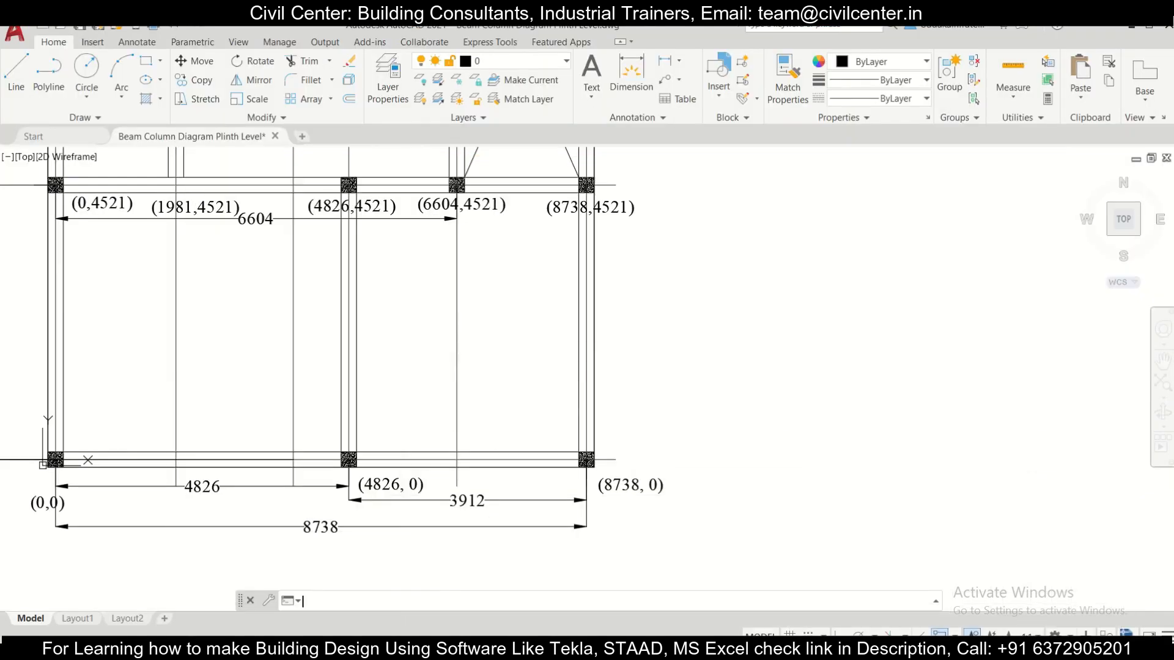
pyautogui.scroll(-2, 661, 433)
pyautogui.moveTo(299, 307); pyautogui.dragTo(314, 396, button='middle')
pyautogui.scroll(4, 315, 397)
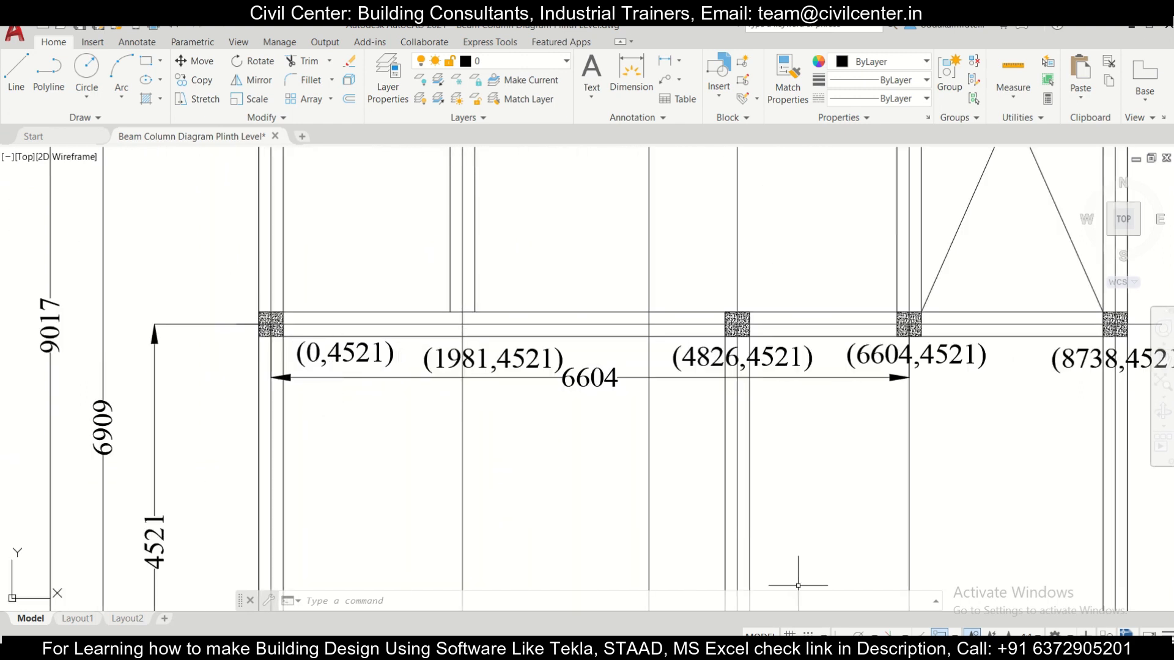
pyautogui.hotkey('alt', 'Tab')
pyautogui.click(204, 265)
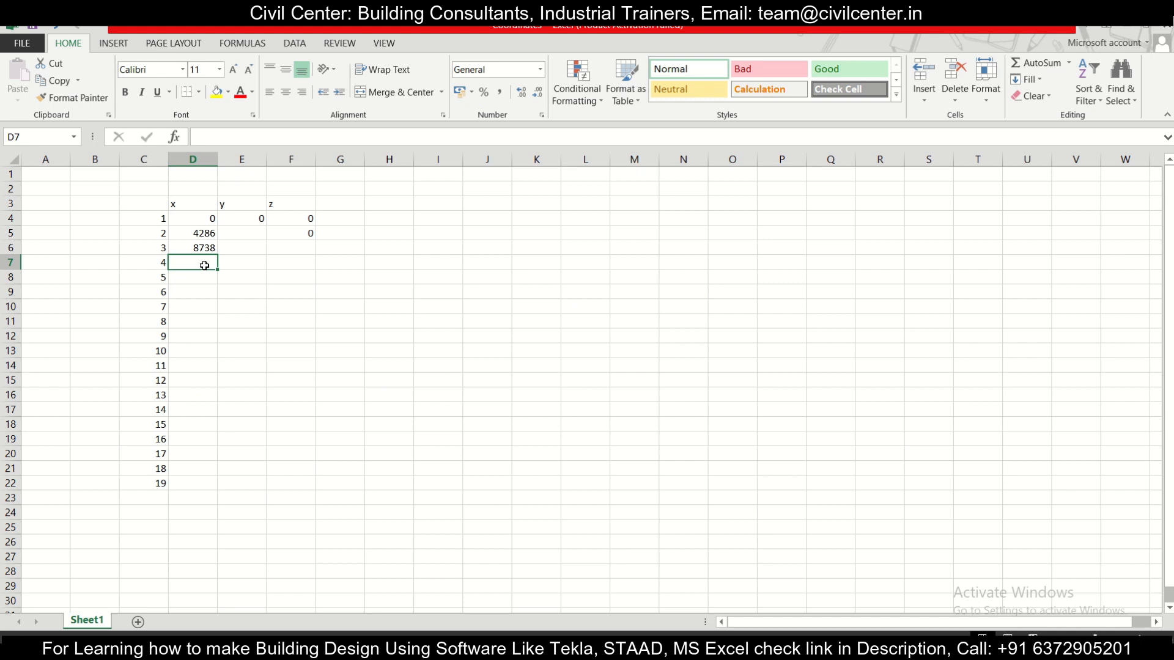
pyautogui.write('0')
# Step: Enter 0 as the z coordinate of node 3 in cell F6
pyautogui.click(298, 263)
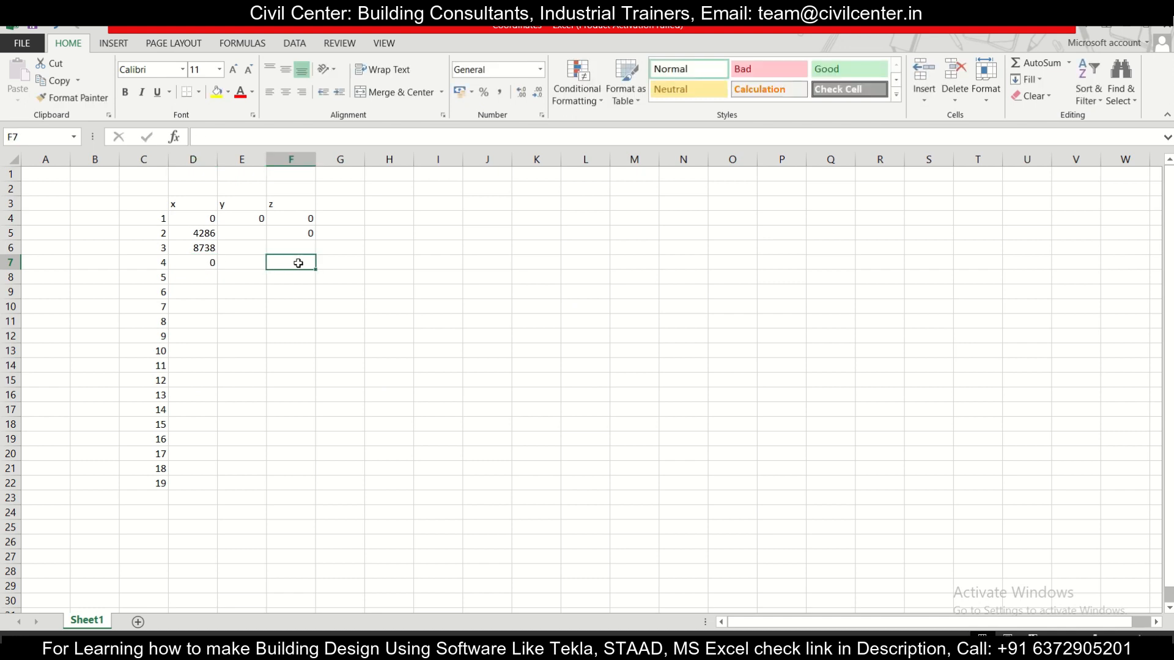
pyautogui.click(296, 248)
pyautogui.write('0')
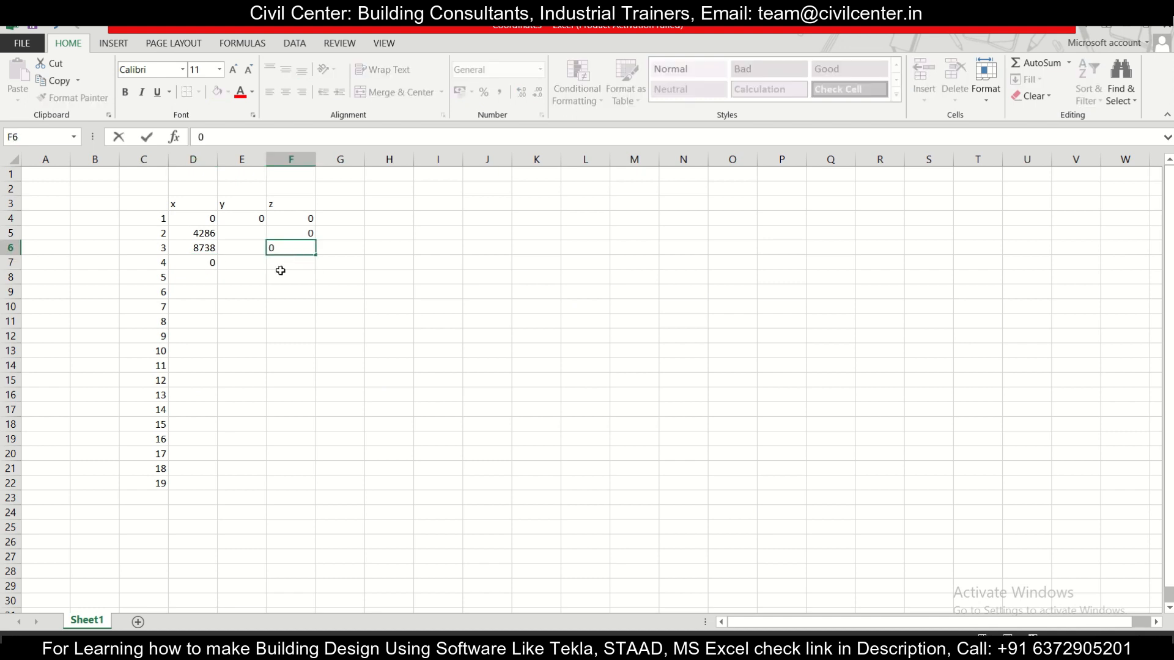
pyautogui.click(286, 264)
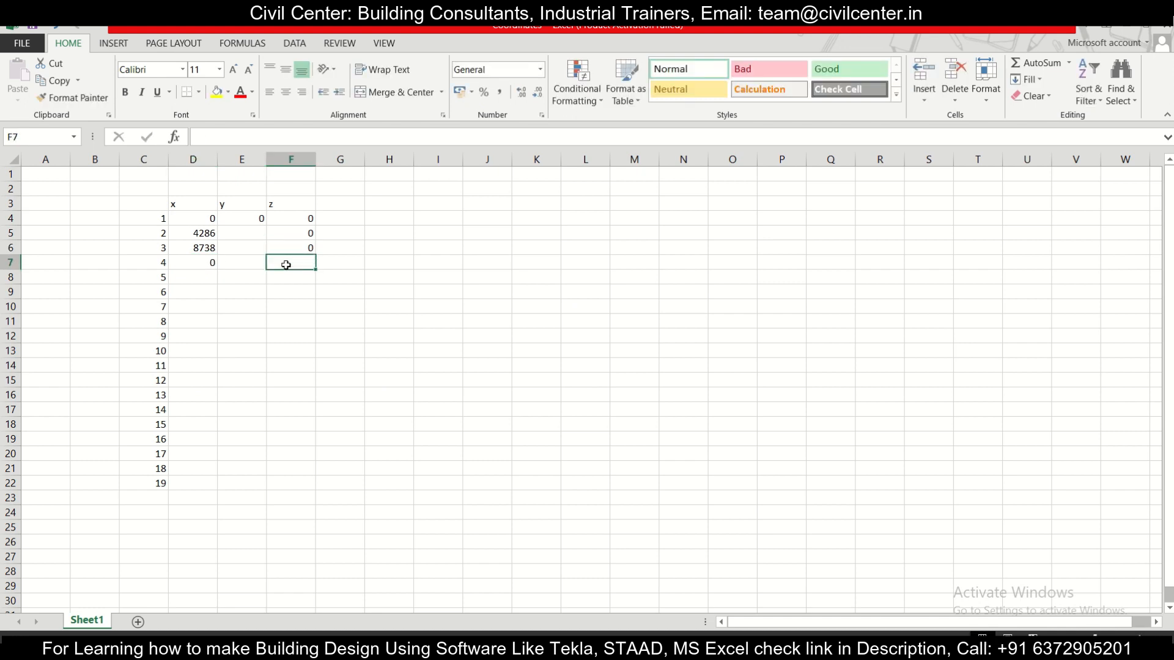
# Step: Convert the x coordinates of nodes 2 and 3 to metres, as 4.286 and 8.738
pyautogui.click(207, 231)
pyautogui.doubleClick(198, 236)
pyautogui.click(196, 233)
pyautogui.write('.')
pyautogui.click(198, 249)
pyautogui.doubleClick(198, 248)
pyautogui.write('.')
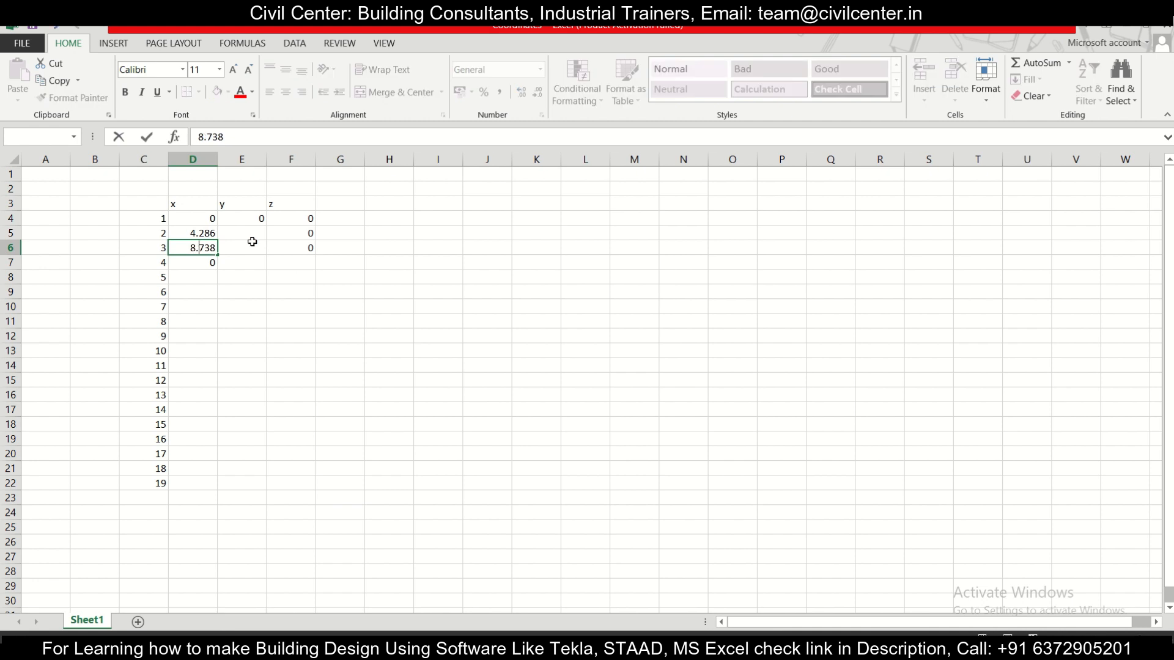
# Step: Enter 4.521 as the z coordinate of node 4 in cell F7
pyautogui.click(306, 261)
pyautogui.doubleClick(305, 262)
pyautogui.write('4.521')
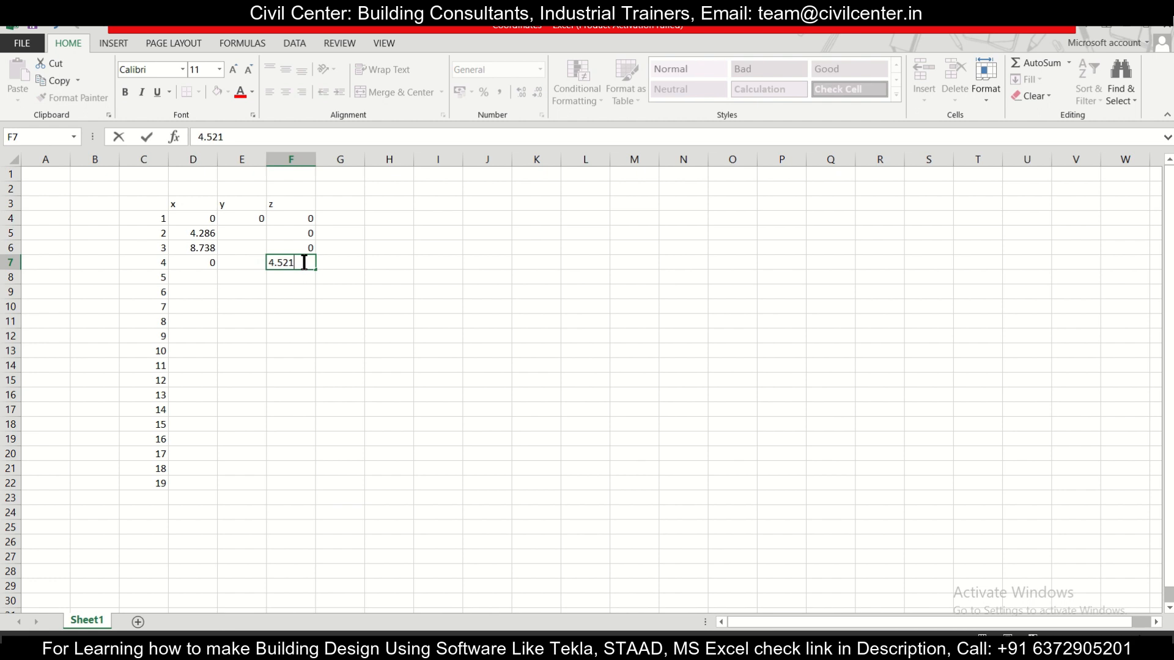
# Step: Check node 5's label in the AutoCAD drawing, enter 1.981 as its x coordinate in Excel, and fill the 4.521 z coordinate down to row 8
pyautogui.click(194, 278)
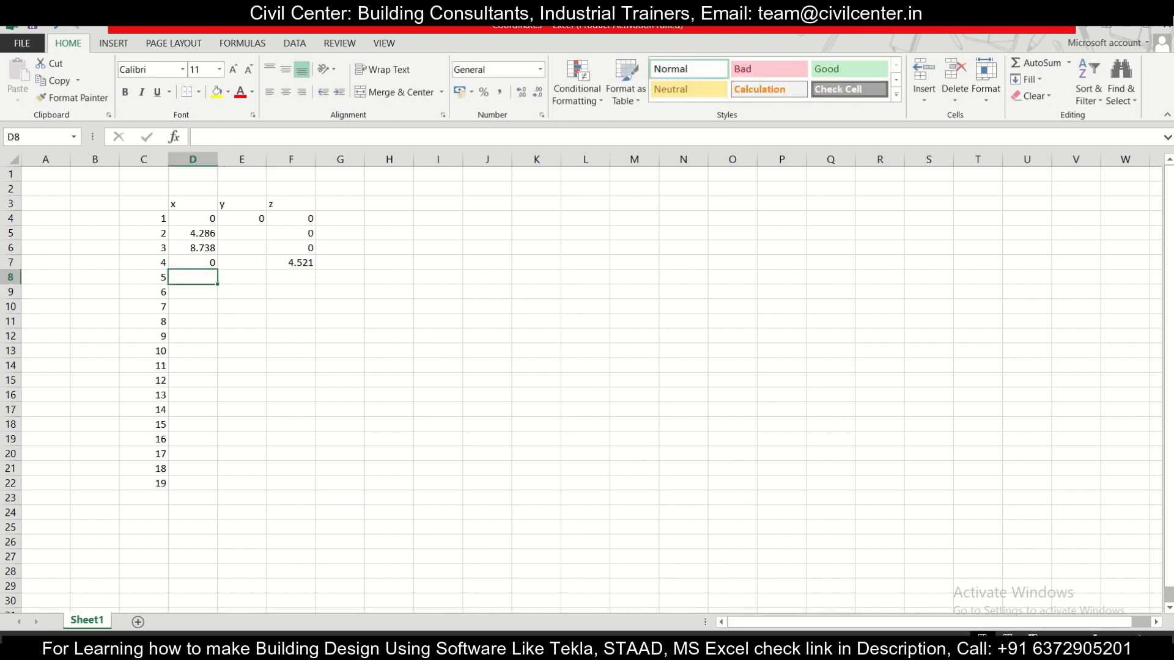
pyautogui.hotkey('alt', 'Tab')
pyautogui.hotkey('alt', 'Tab')
pyautogui.hotkey('alt', 'Tab')
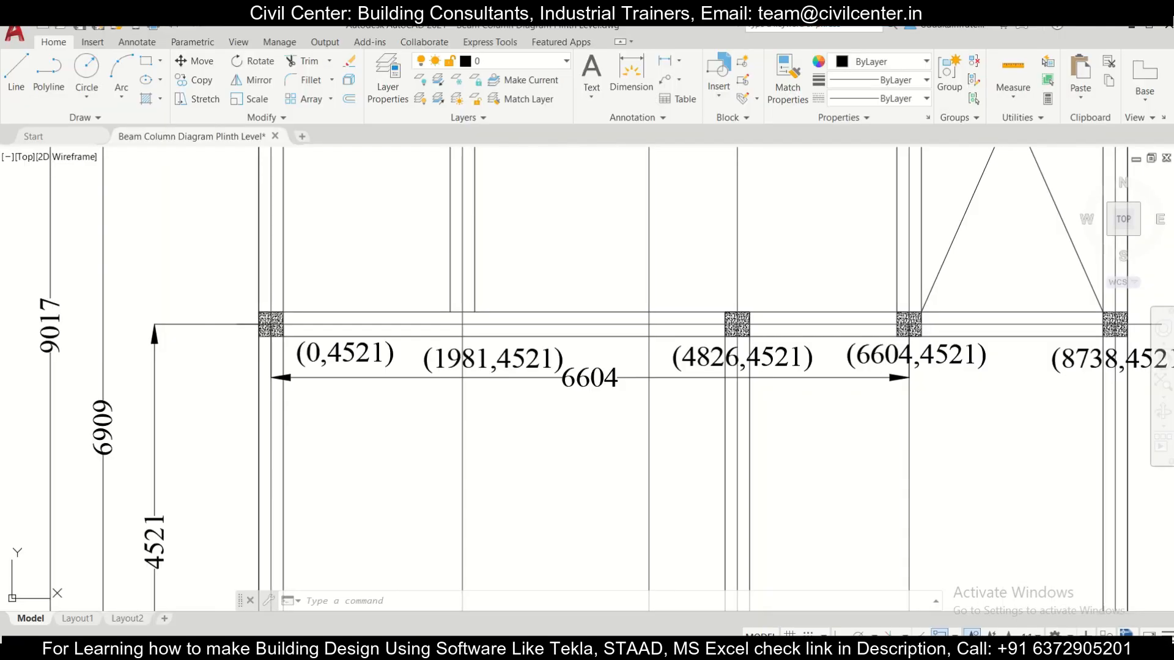
pyautogui.hotkey('alt', 'Tab')
pyautogui.hotkey('alt', 'Tab')
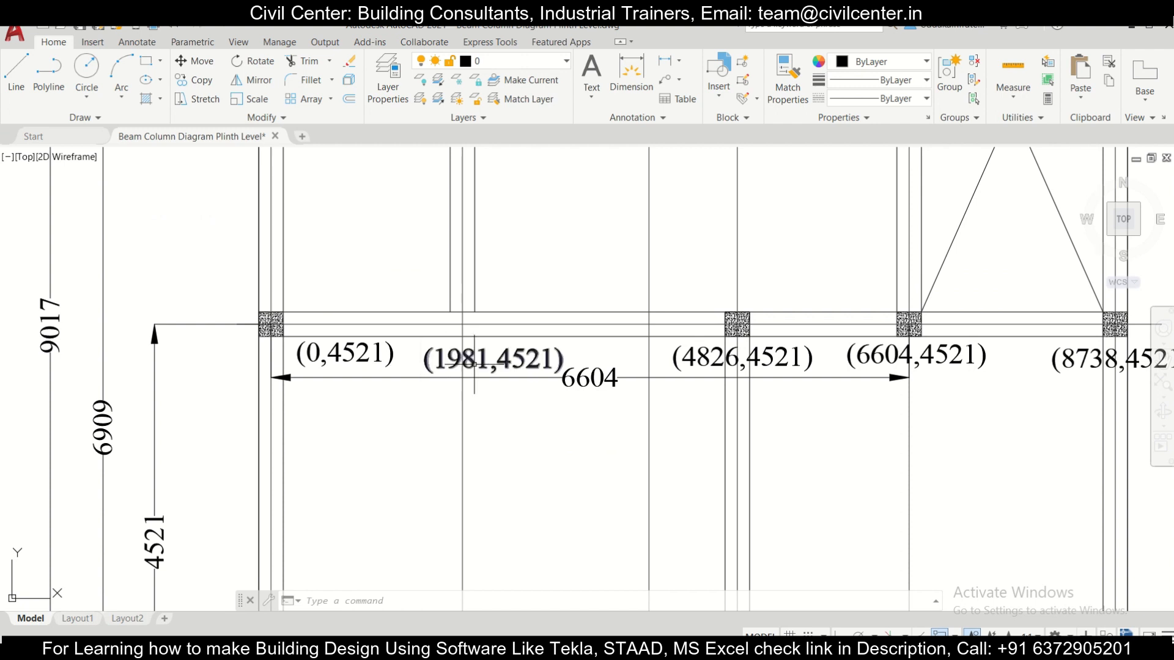
pyautogui.hotkey('alt', 'Tab')
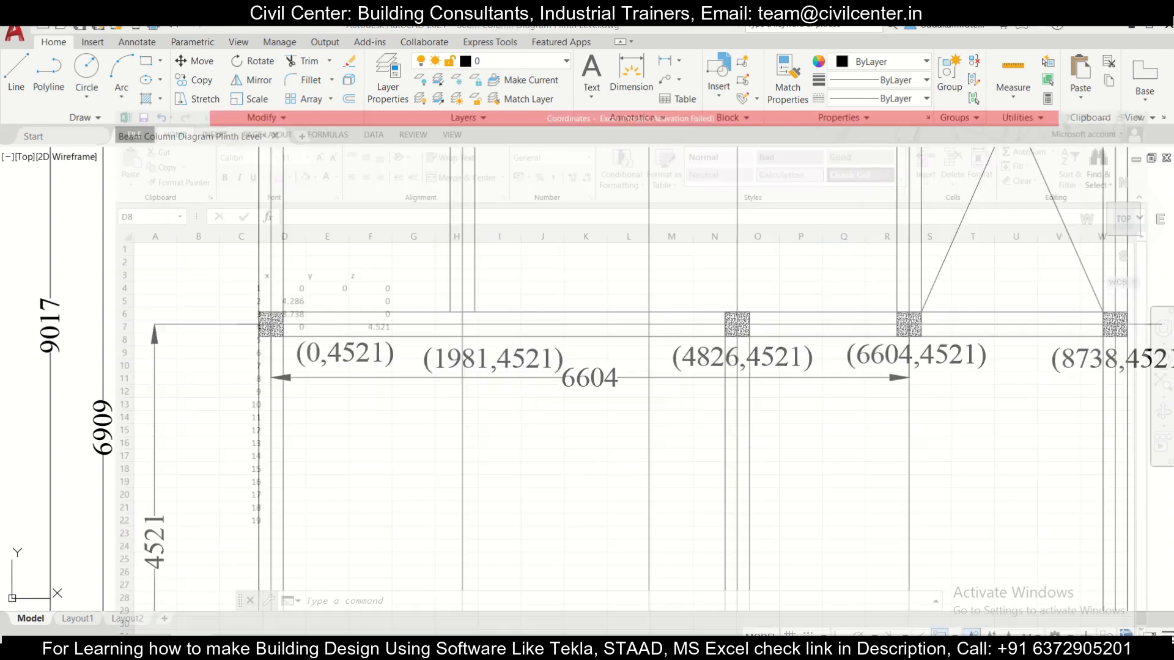
pyautogui.write('1.981')
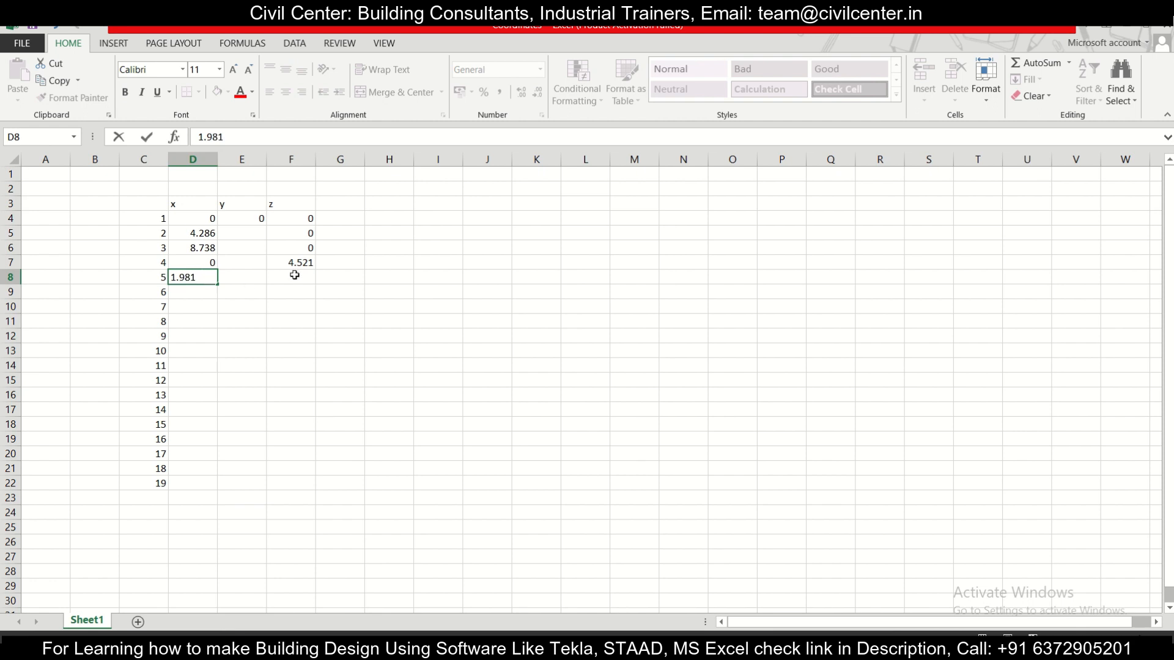
pyautogui.click(301, 262)
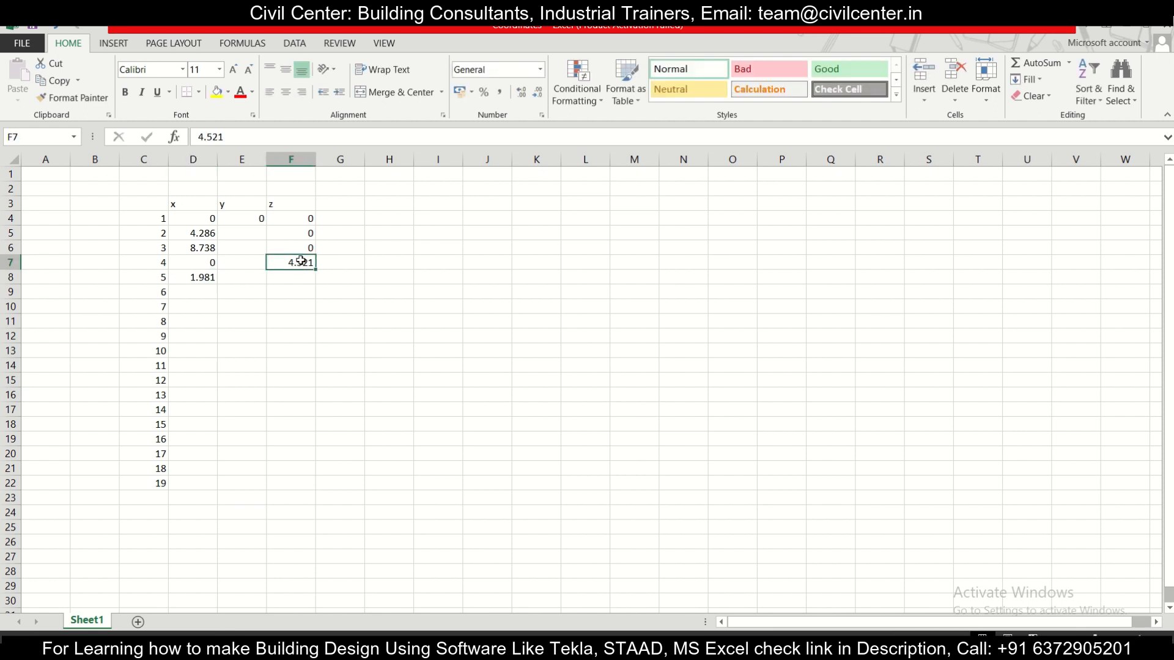
pyautogui.moveTo(315, 273); pyautogui.dragTo(315, 285)
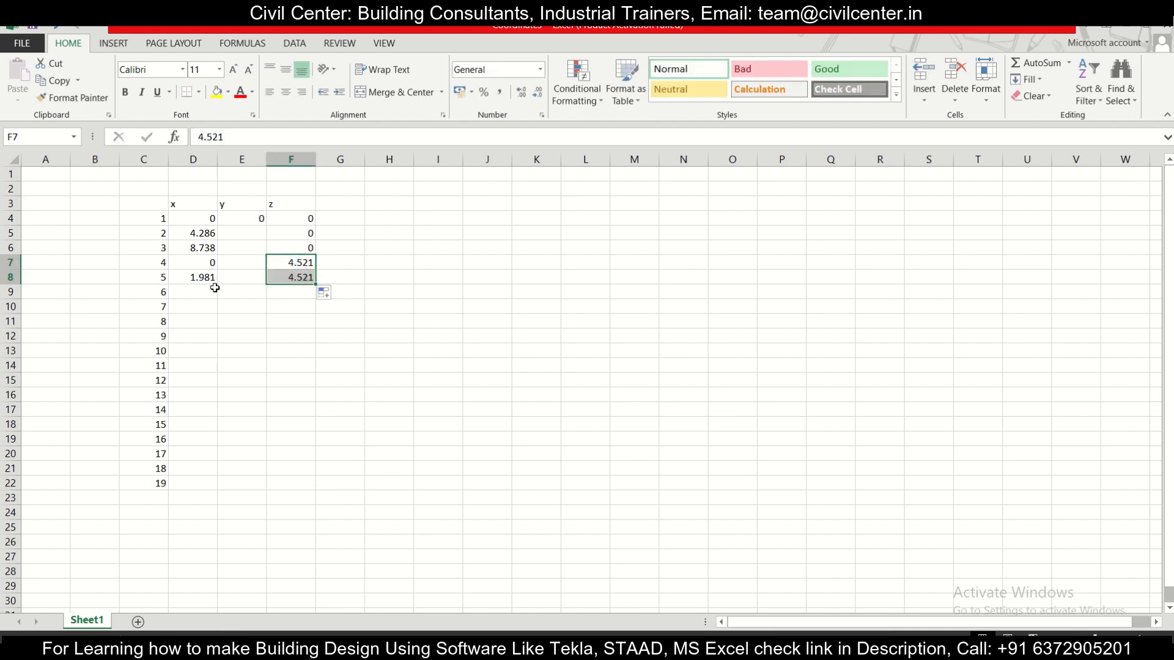
# Step: Read the remaining second-row labels in the AutoCAD drawing and enter x coordinates 4.826 for node 6 and 6.604 for node 7 in Excel
pyautogui.click(209, 292)
pyautogui.click(694, 649)
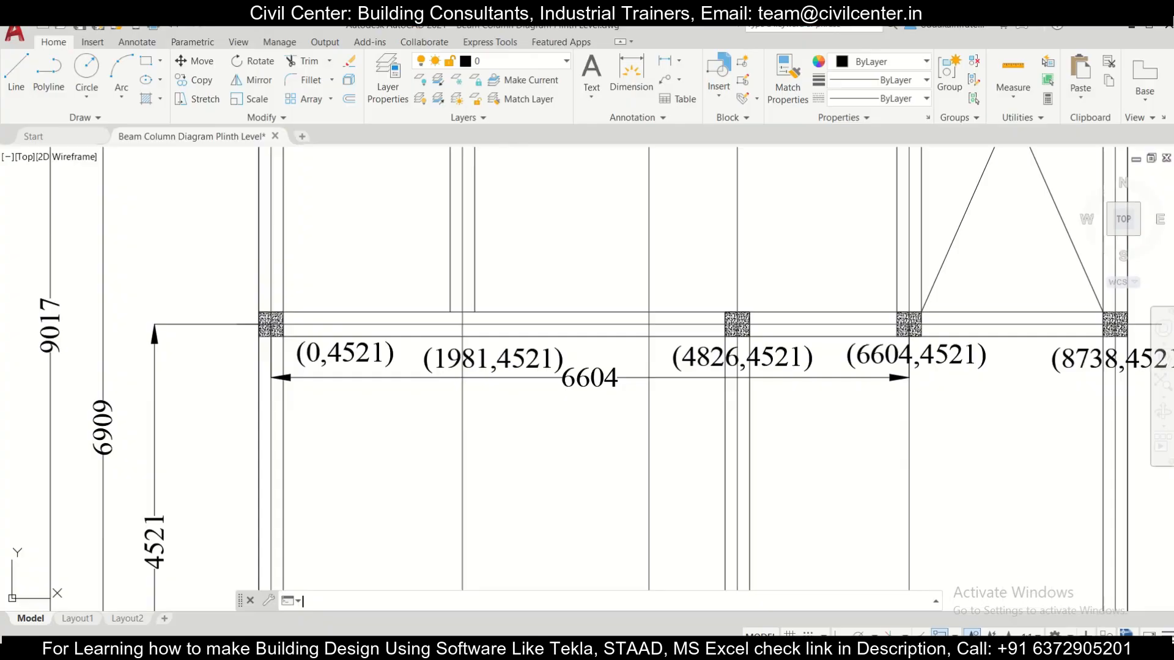
pyautogui.moveTo(955, 429); pyautogui.dragTo(695, 436, button='middle')
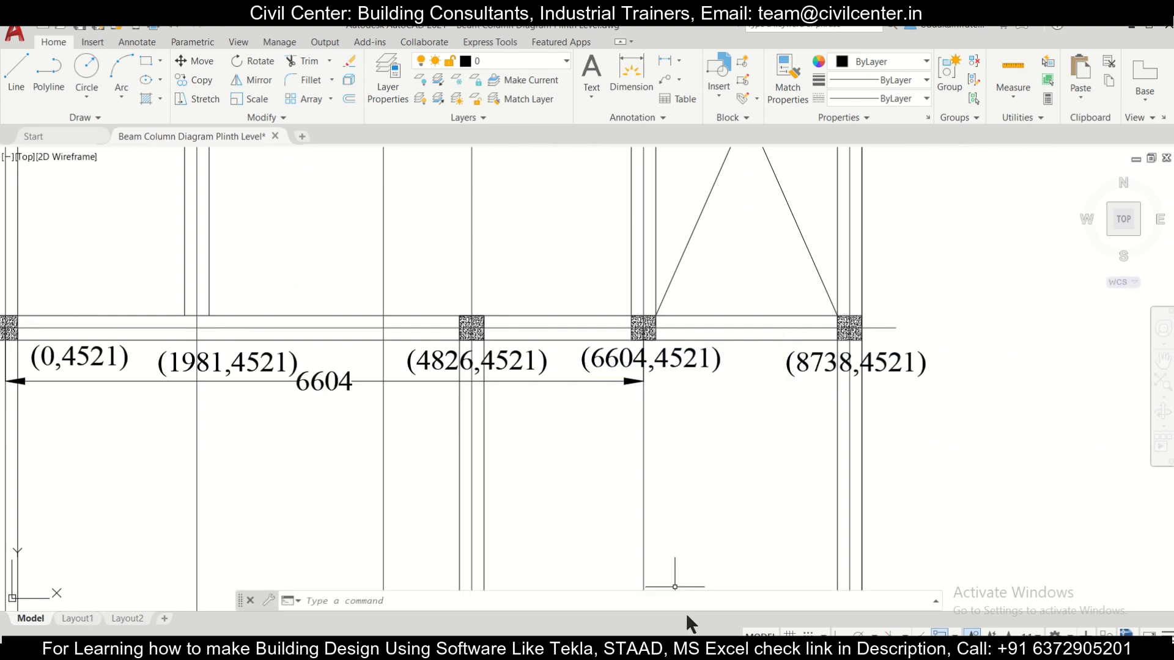
pyautogui.click(691, 648)
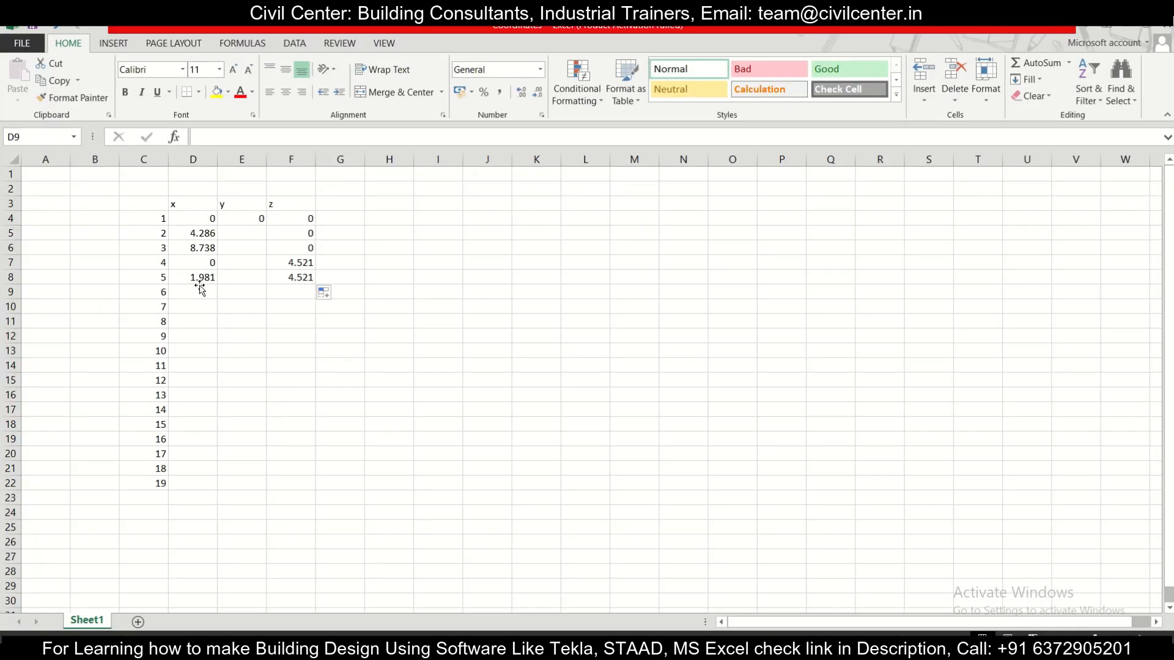
pyautogui.click(200, 288)
pyautogui.write('4.826')
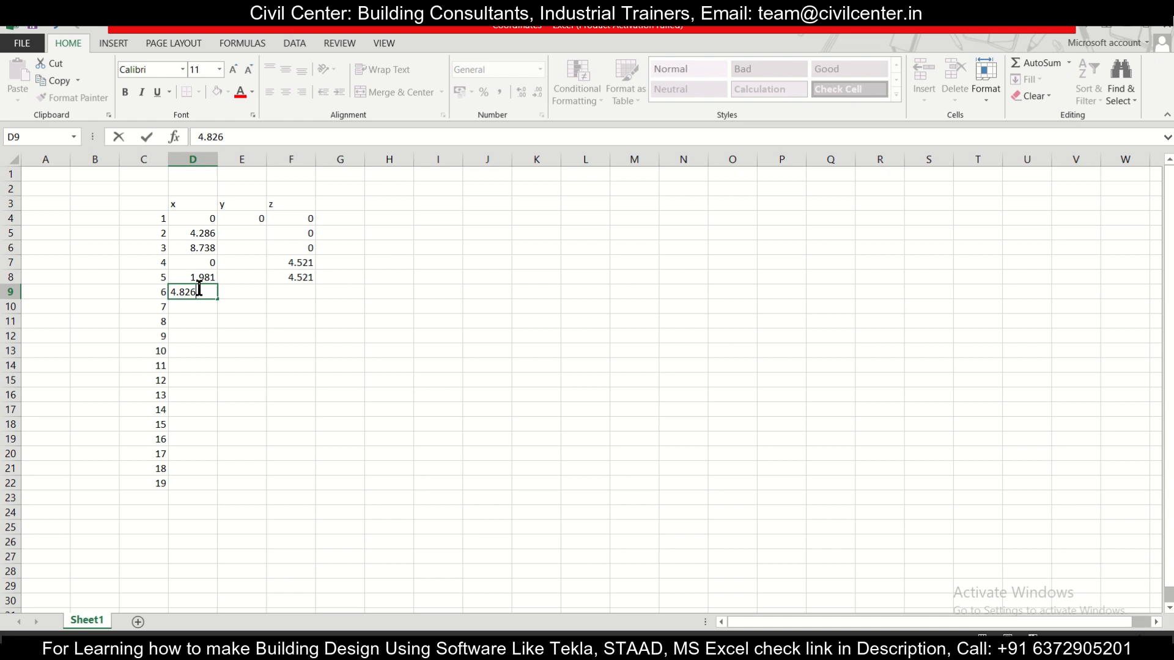
pyautogui.press('Return')
pyautogui.write('6')
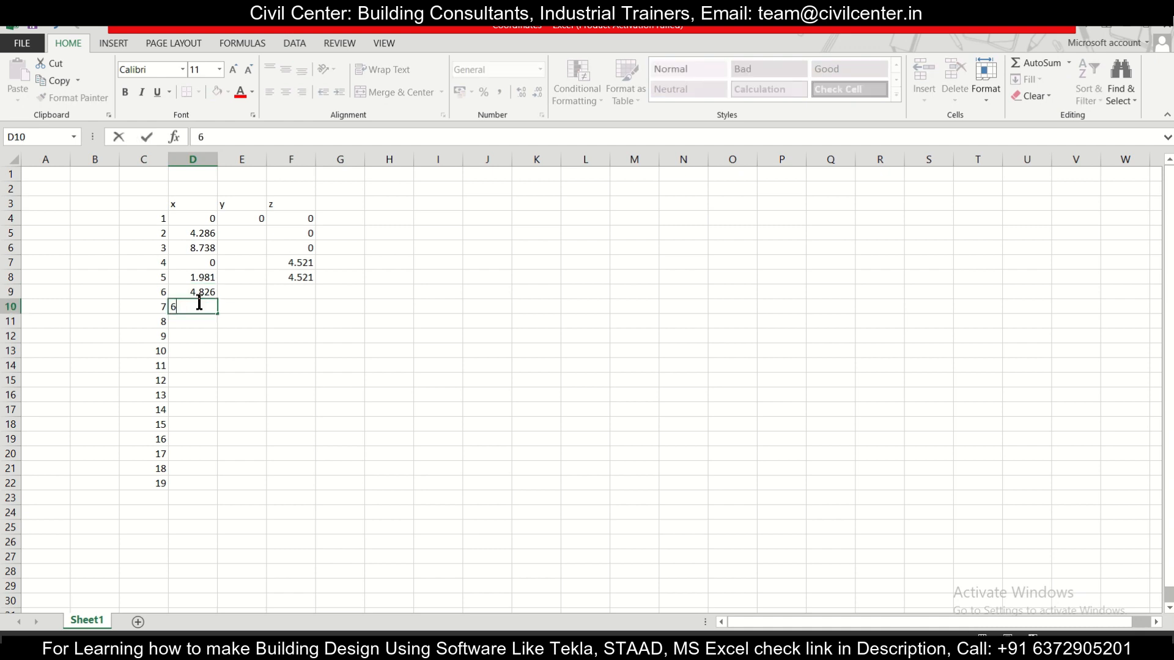
pyautogui.write('.604')
# Step: Check node 8's label in the AutoCAD drawing, enter 8.738 as its x coordinate in Excel, and fill the 4.521 z coordinate down to row 11
pyautogui.click(212, 325)
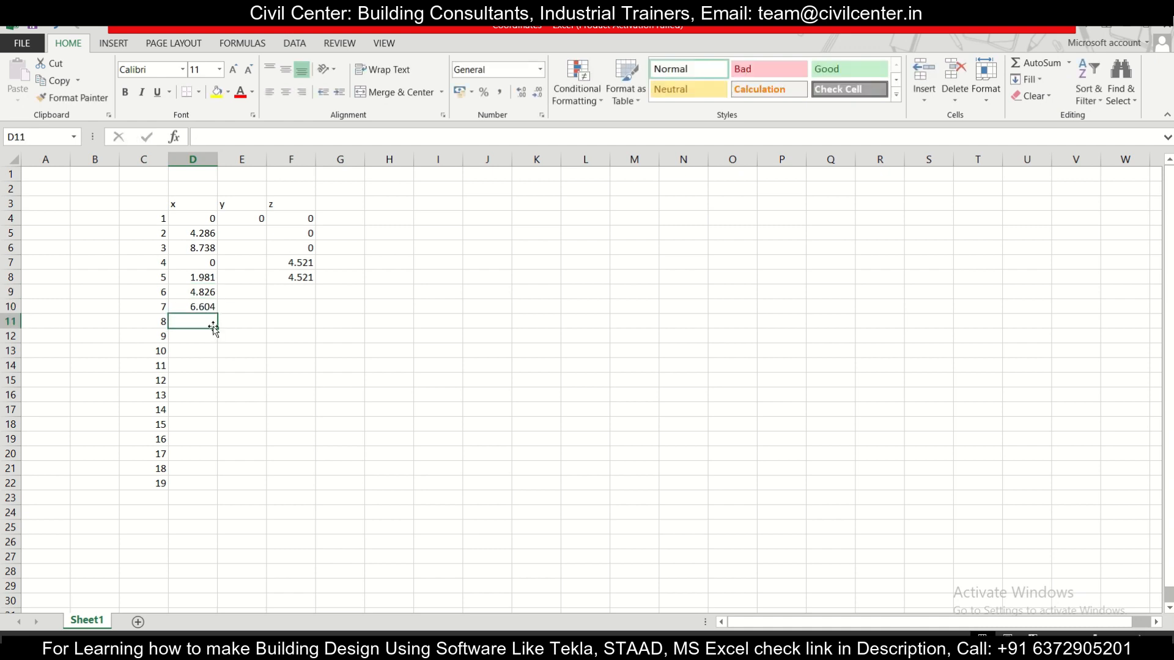
pyautogui.hotkey('alt', 'Tab')
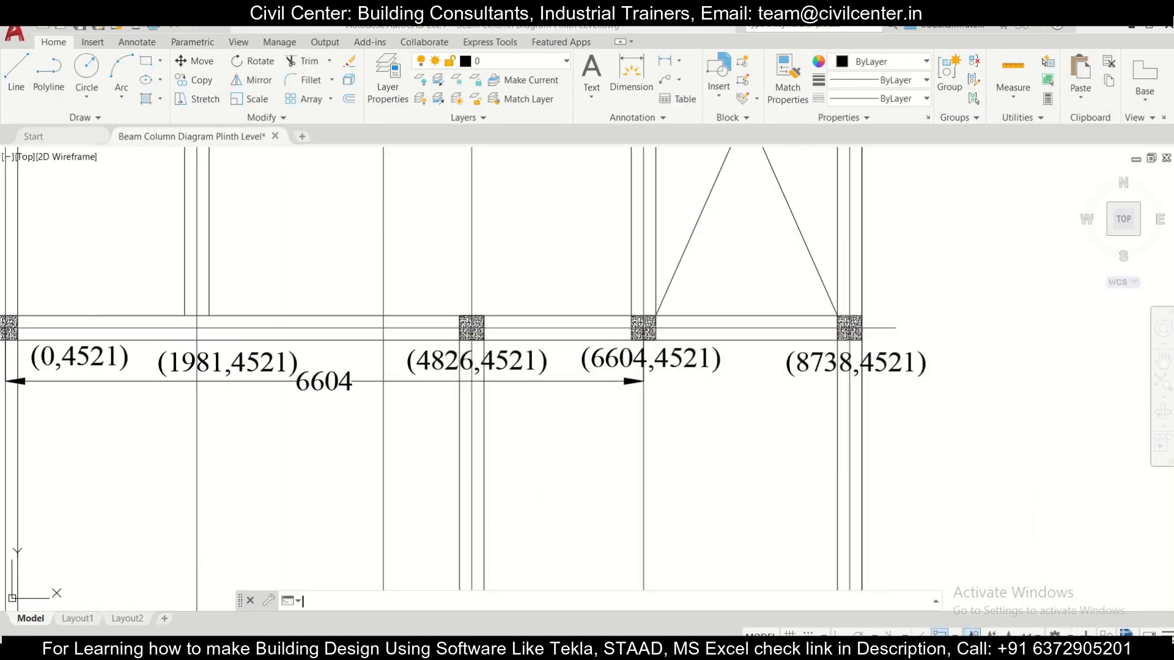
pyautogui.hotkey('alt', 'Tab')
pyautogui.click(206, 323)
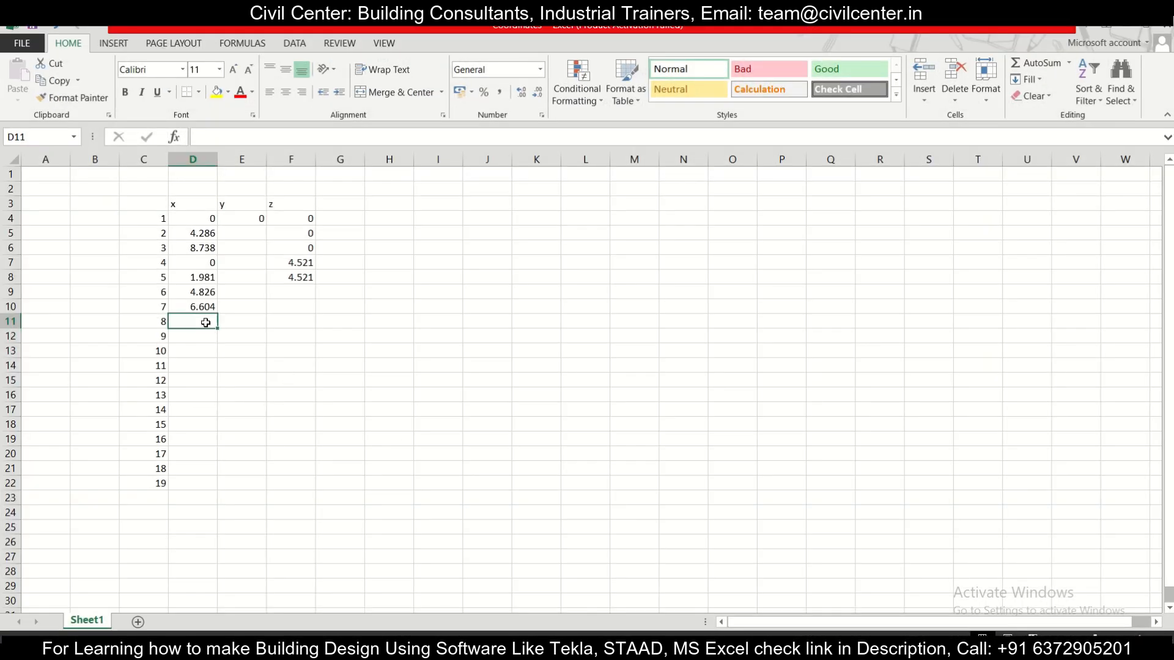
pyautogui.write('8.738')
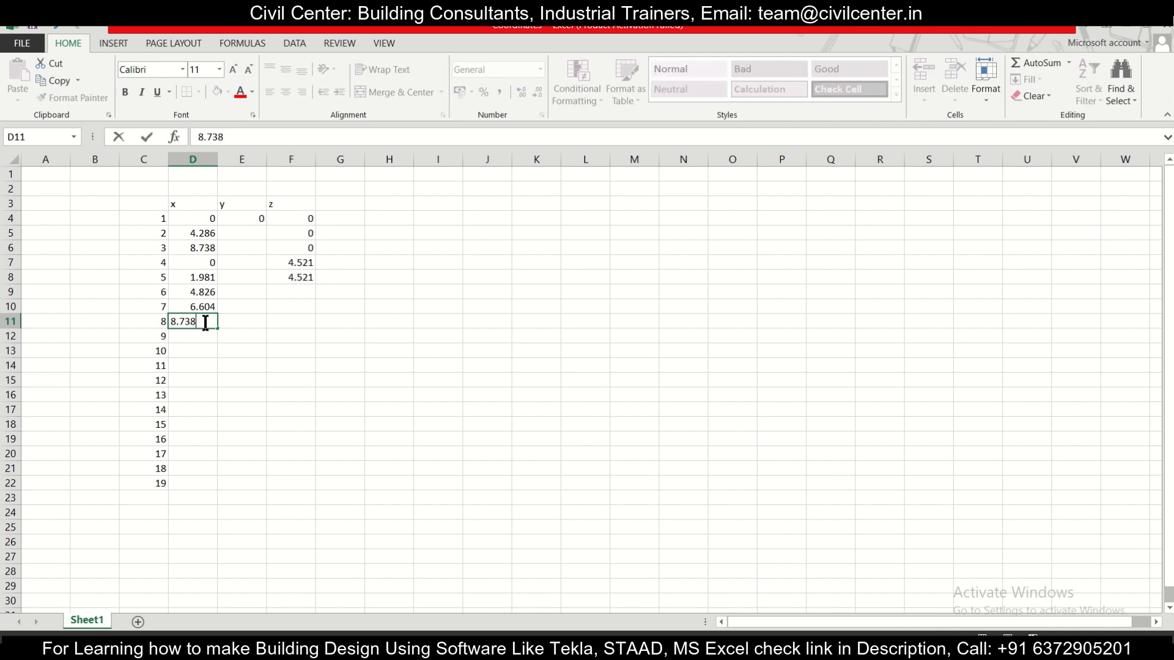
pyautogui.click(343, 325)
pyautogui.click(302, 278)
pyautogui.moveTo(316, 284); pyautogui.dragTo(316, 327)
# Step: Select cell D12 for node 9, examine the labels above the second column row in the AutoCAD drawing, and return to the Excel workbook
pyautogui.click(221, 335)
pyautogui.click(211, 335)
pyautogui.hotkey('alt', 'Tab')
pyautogui.scroll(-5, 587, 509)
pyautogui.moveTo(378, 396); pyautogui.dragTo(428, 450, button='middle')
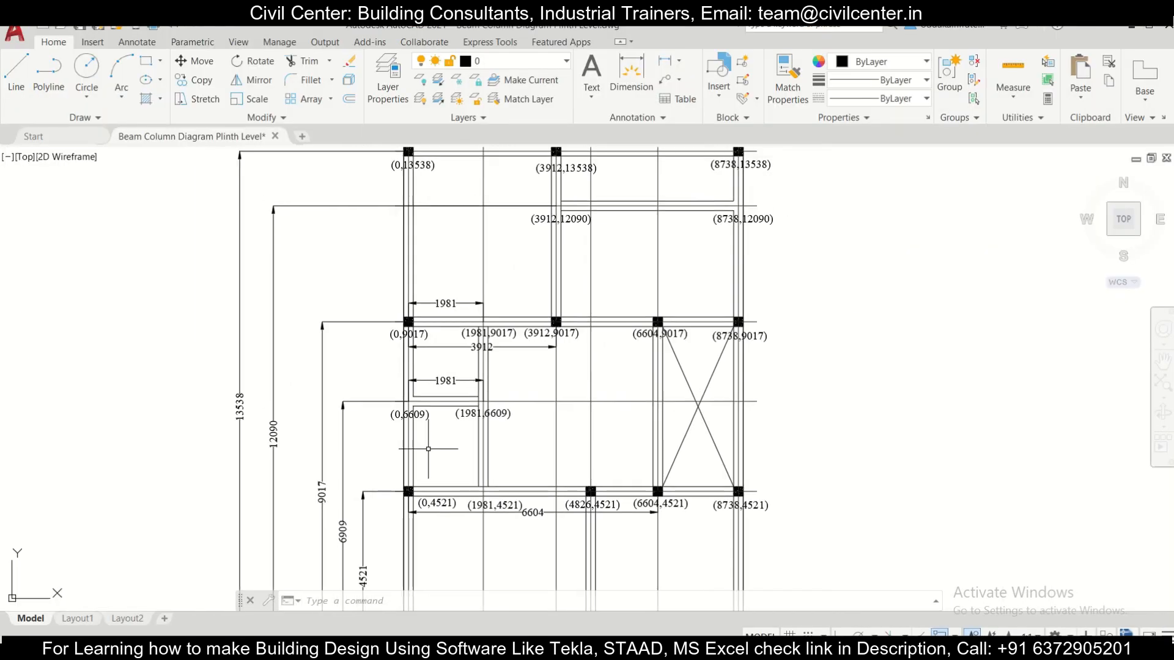
pyautogui.scroll(4, 441, 426)
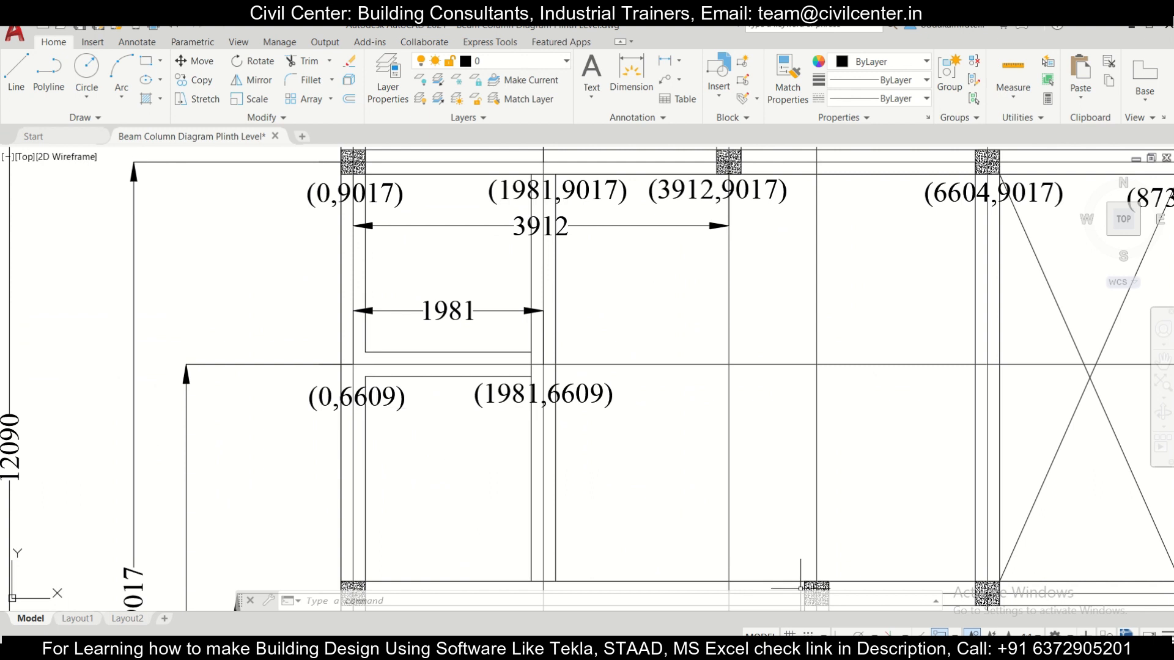
pyautogui.hotkey('alt', 'Tab')
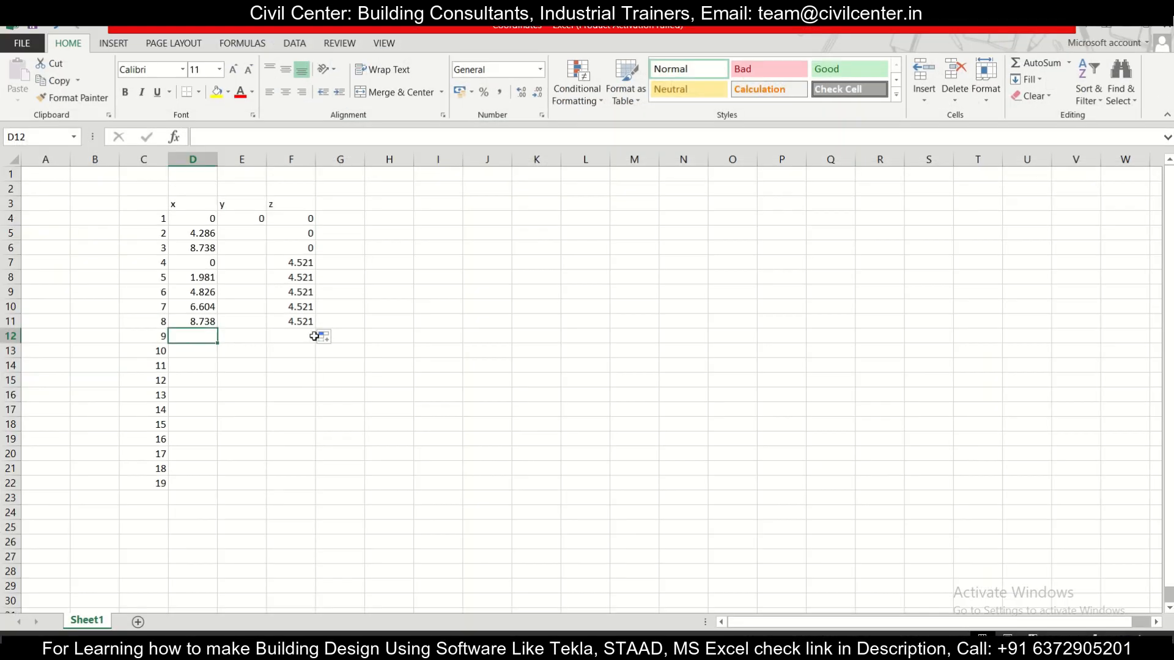
# Step: Enter 6.609 as the z coordinate and 0 as the x coordinate for node 9
pyautogui.click(290, 335)
pyautogui.write('6.609')
pyautogui.click(200, 341)
pyautogui.write('0')
# Step: Check node 10's label in the AutoCAD drawing, enter 1.981 as its x coordinate in Excel, and fill the 6.609 z coordinate down to row 13
pyautogui.click(198, 351)
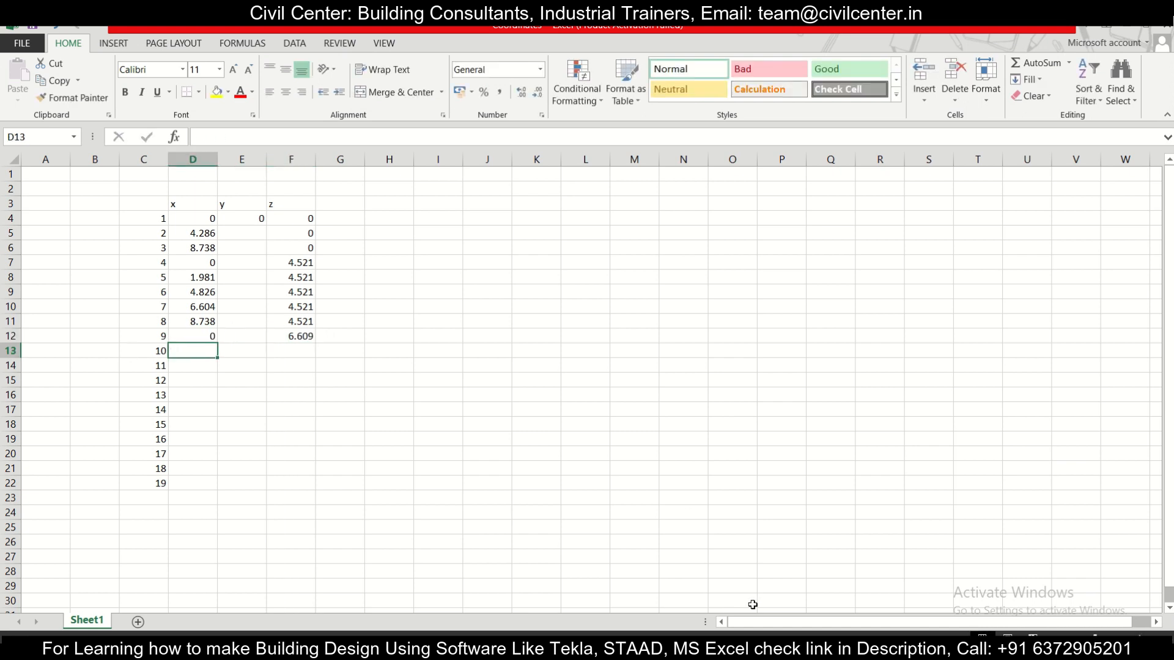
pyautogui.click(602, 648)
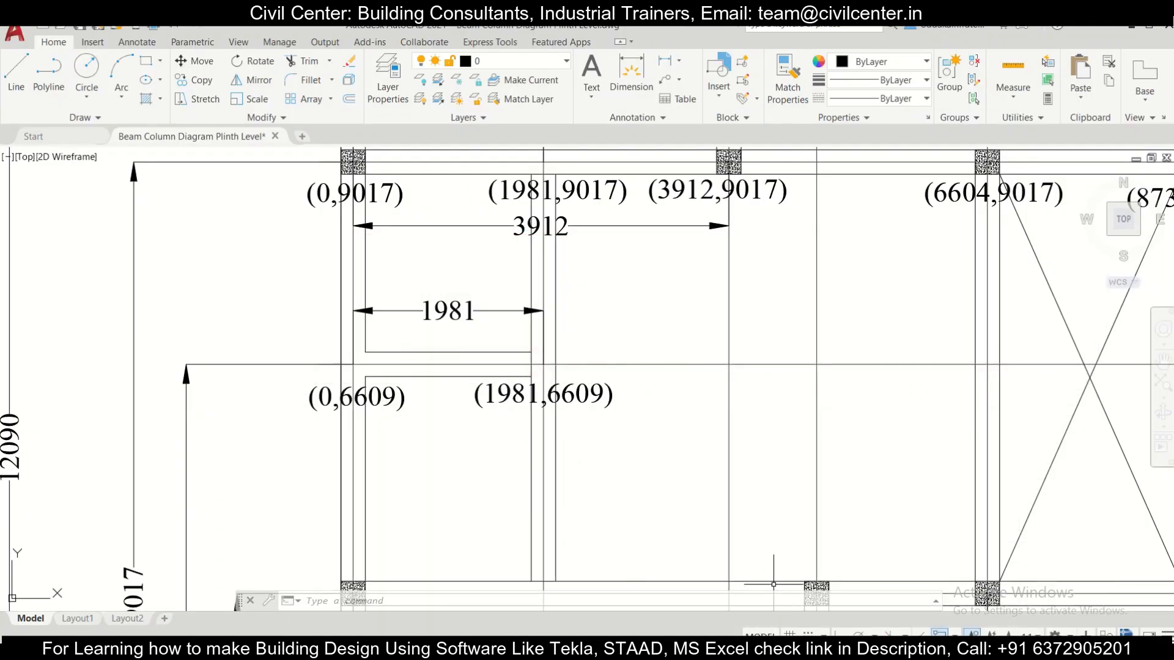
pyautogui.click(603, 648)
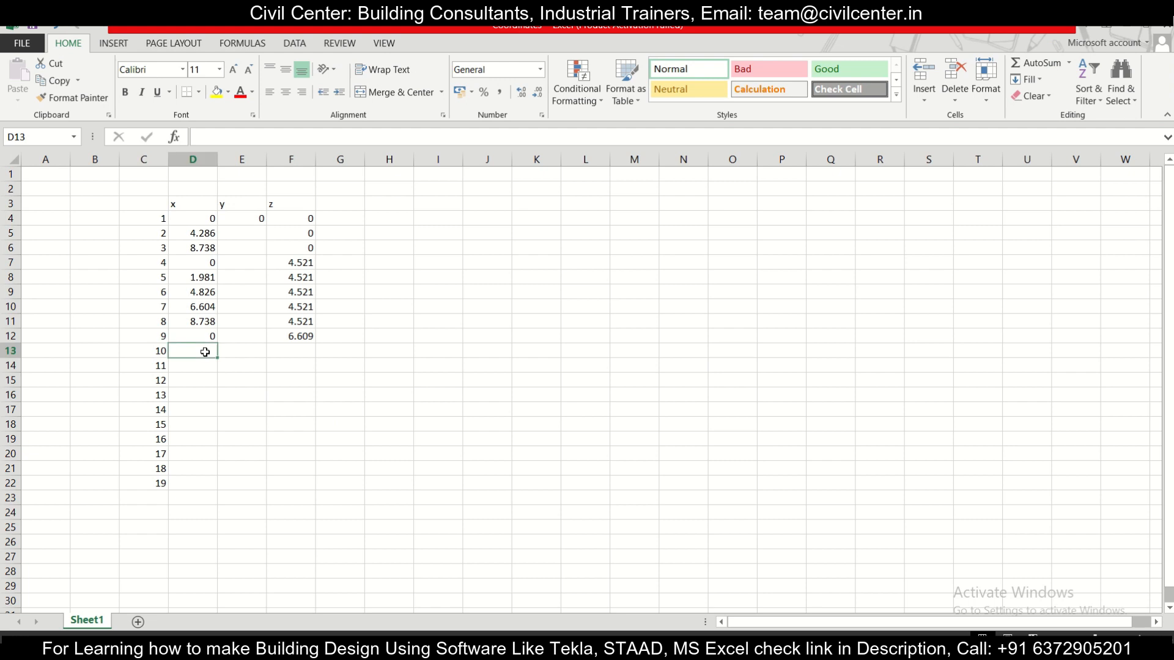
pyautogui.write('1.981')
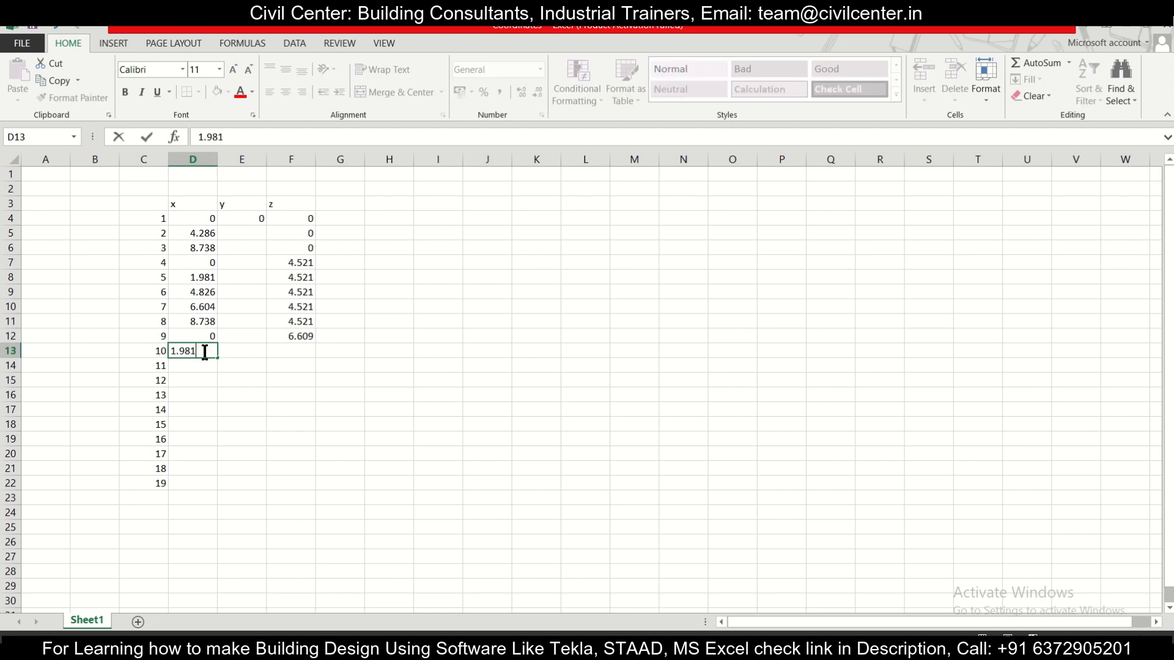
pyautogui.press('Tab')
pyautogui.click(306, 338)
pyautogui.moveTo(315, 343); pyautogui.dragTo(313, 358)
# Step: Check node 11's label in the AutoCAD drawing and enter x coordinate 0 and z coordinate 9.017 for it in Excel
pyautogui.click(211, 366)
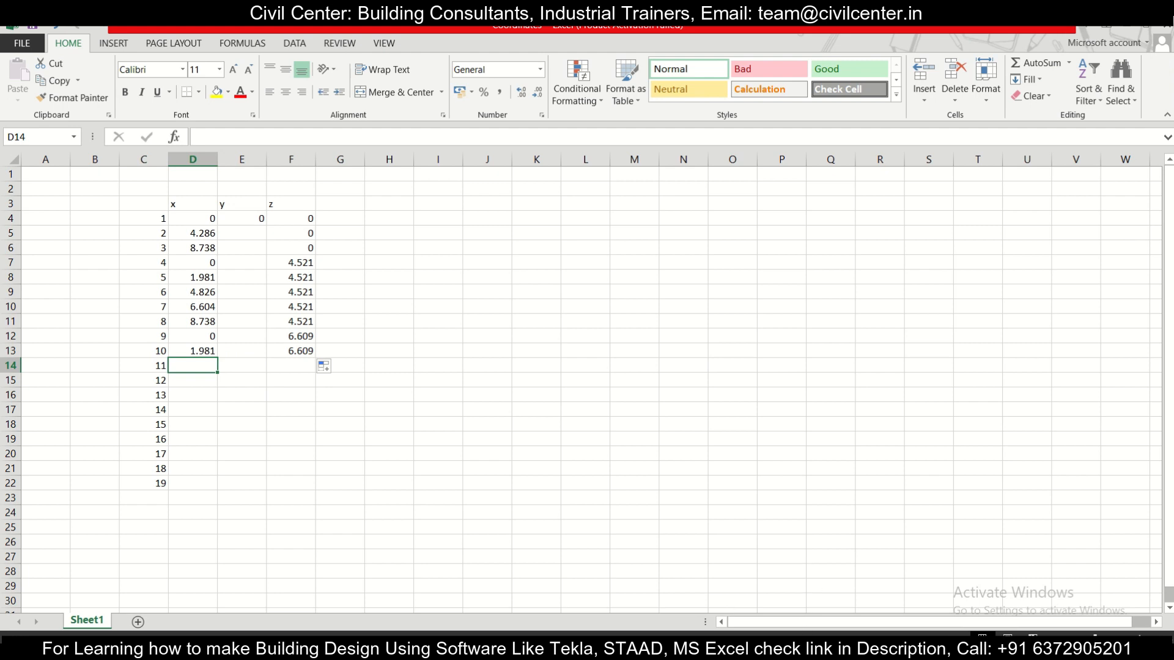
pyautogui.hotkey('alt', 'Tab')
pyautogui.scroll(-3, 497, 395)
pyautogui.moveTo(343, 359); pyautogui.dragTo(395, 428, button='middle')
pyautogui.scroll(4, 405, 429)
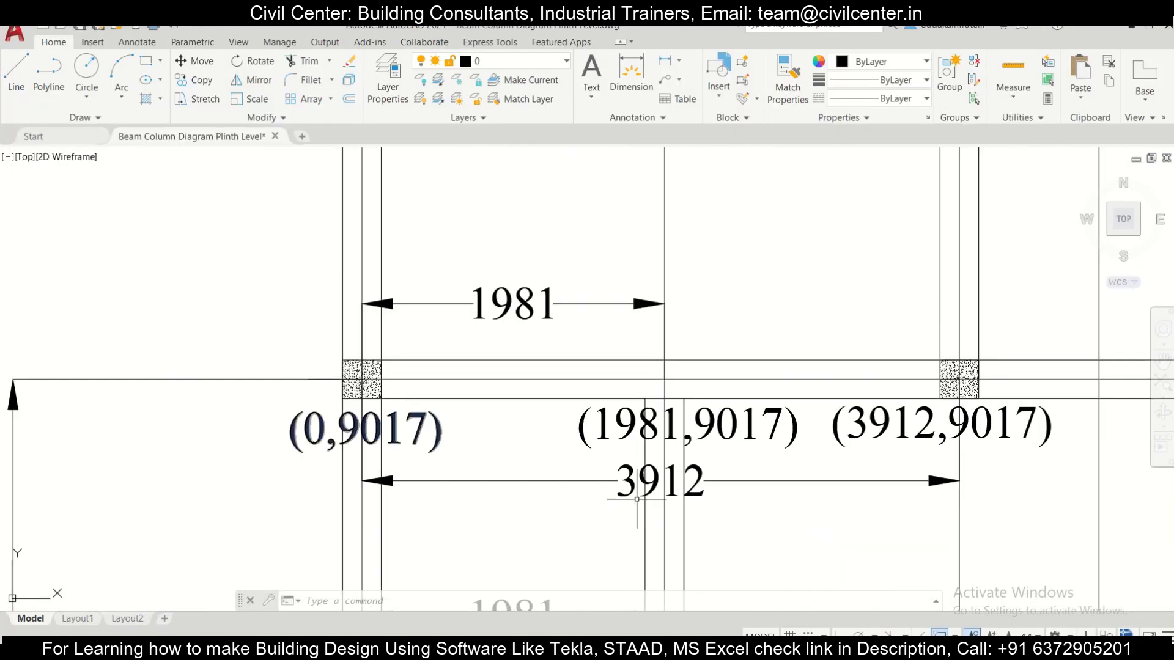
pyautogui.hotkey('alt', 'Tab')
pyautogui.click(209, 366)
pyautogui.write('0')
pyautogui.click(283, 365)
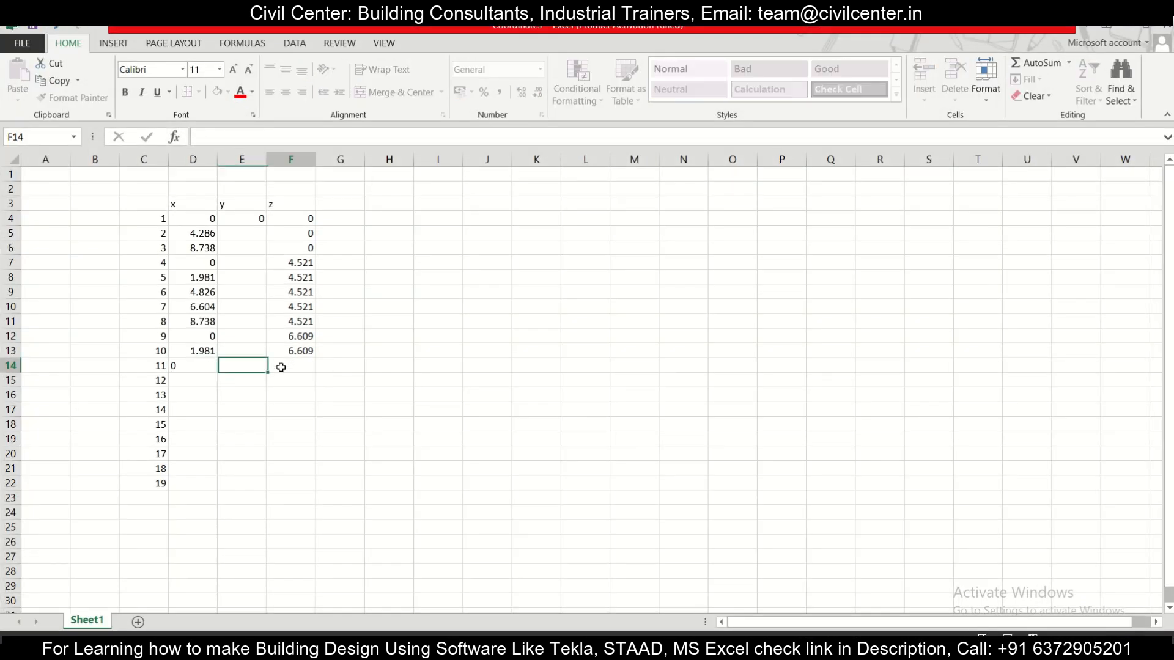
pyautogui.write('9.')
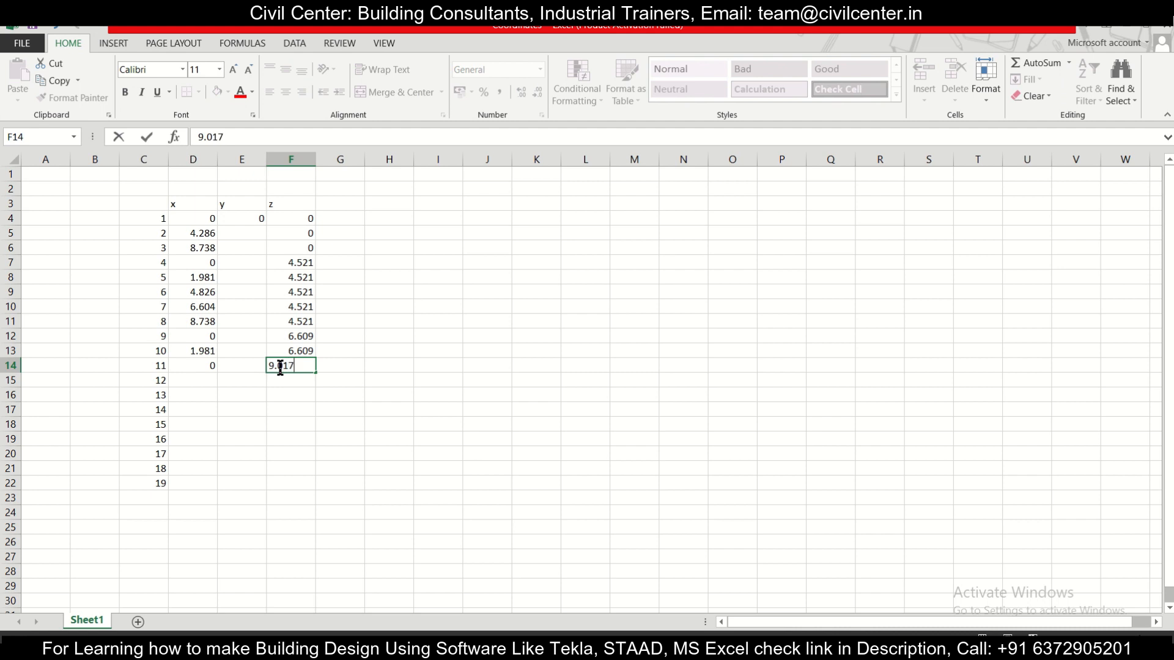
pyautogui.write('017')
pyautogui.hotkey('ctrl', 'Return')
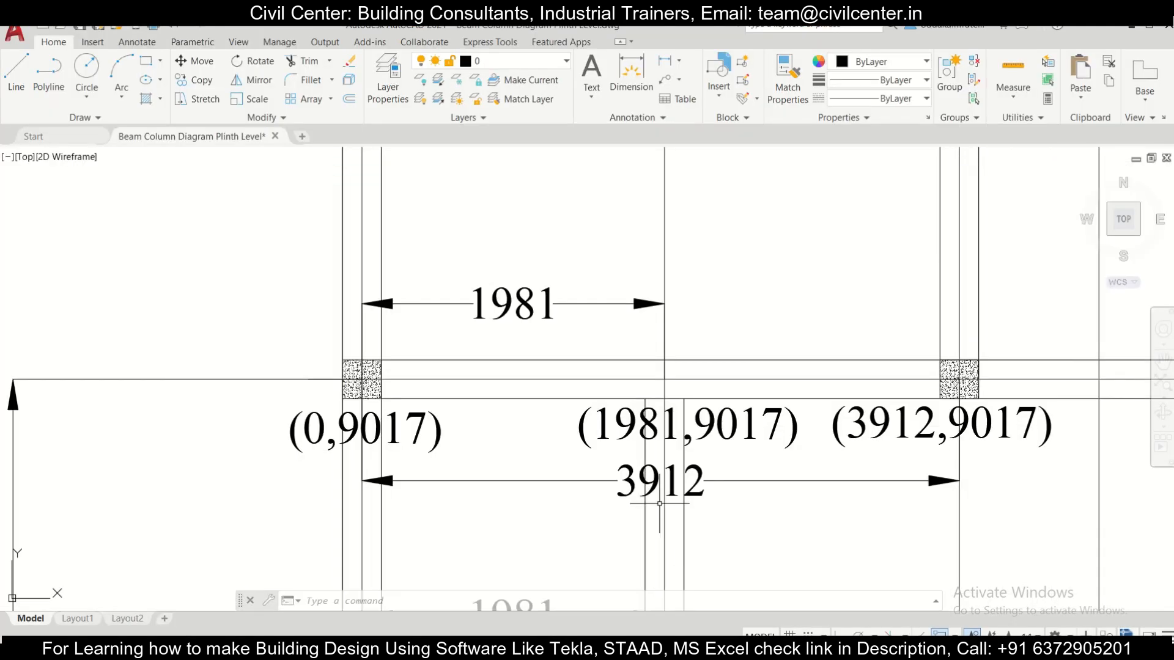
# Step: Read the labels along the 9017 row in the AutoCAD drawing and enter x coordinates 1.981 for node 12 and 3.912 for node 13 in Excel
pyautogui.scroll(-2, 536, 428)
pyautogui.moveTo(799, 482); pyautogui.dragTo(582, 457, button='middle')
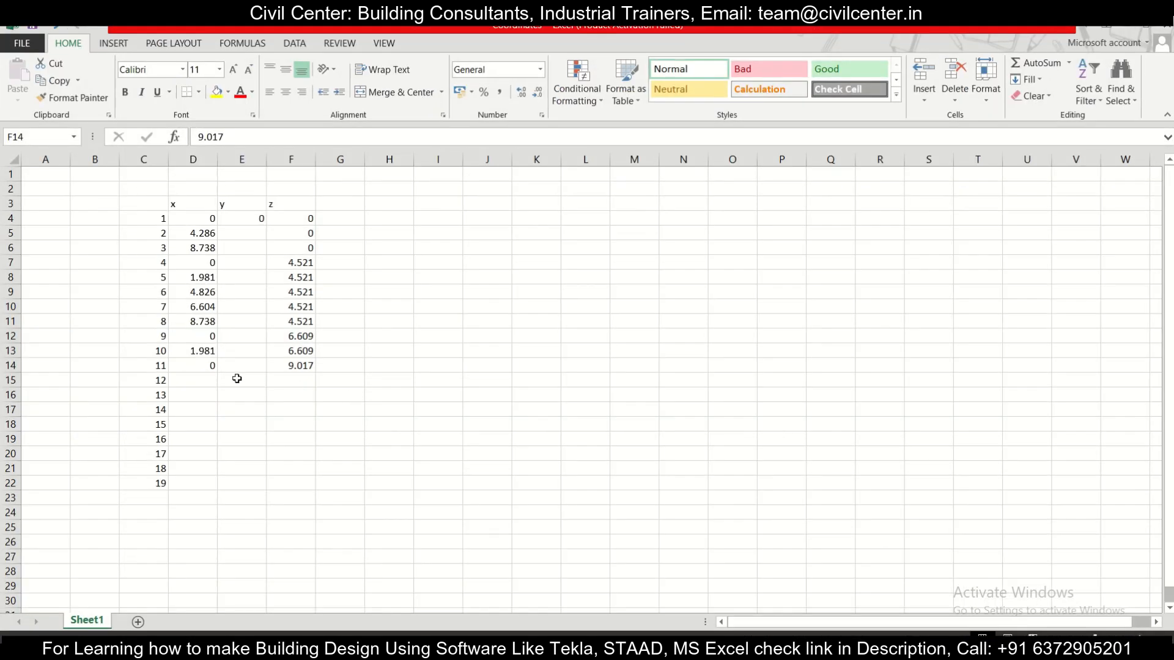
pyautogui.click(187, 380)
pyautogui.write('1.981')
pyautogui.press('Return')
pyautogui.write('9')
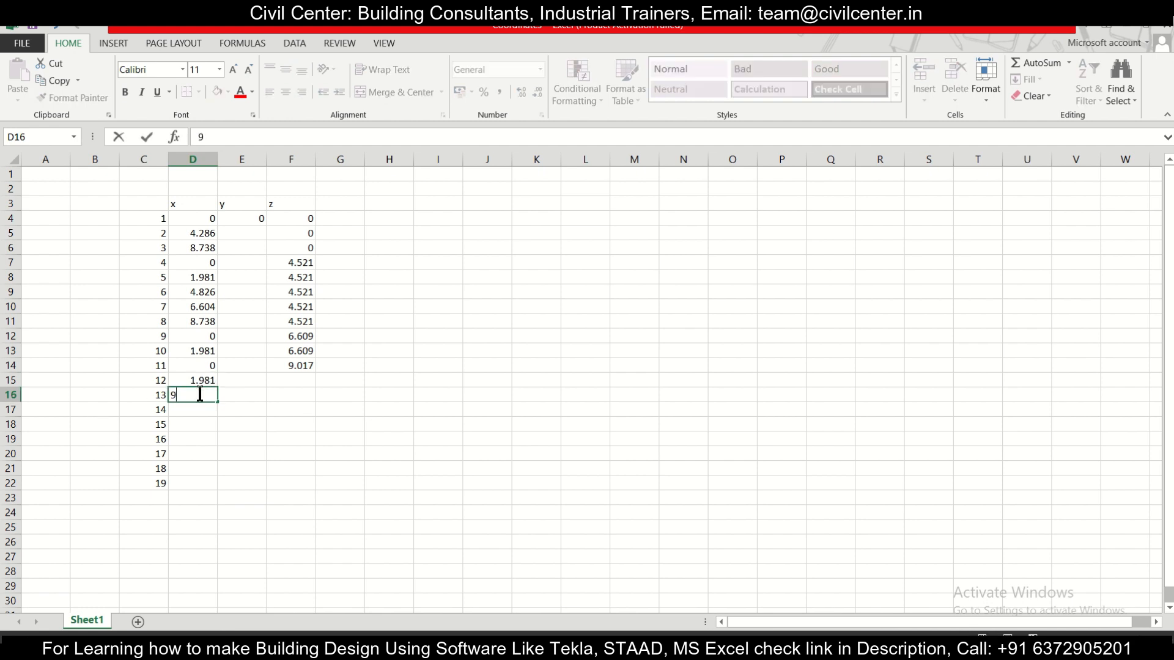
pyautogui.write('3.91')
pyautogui.press('Return')
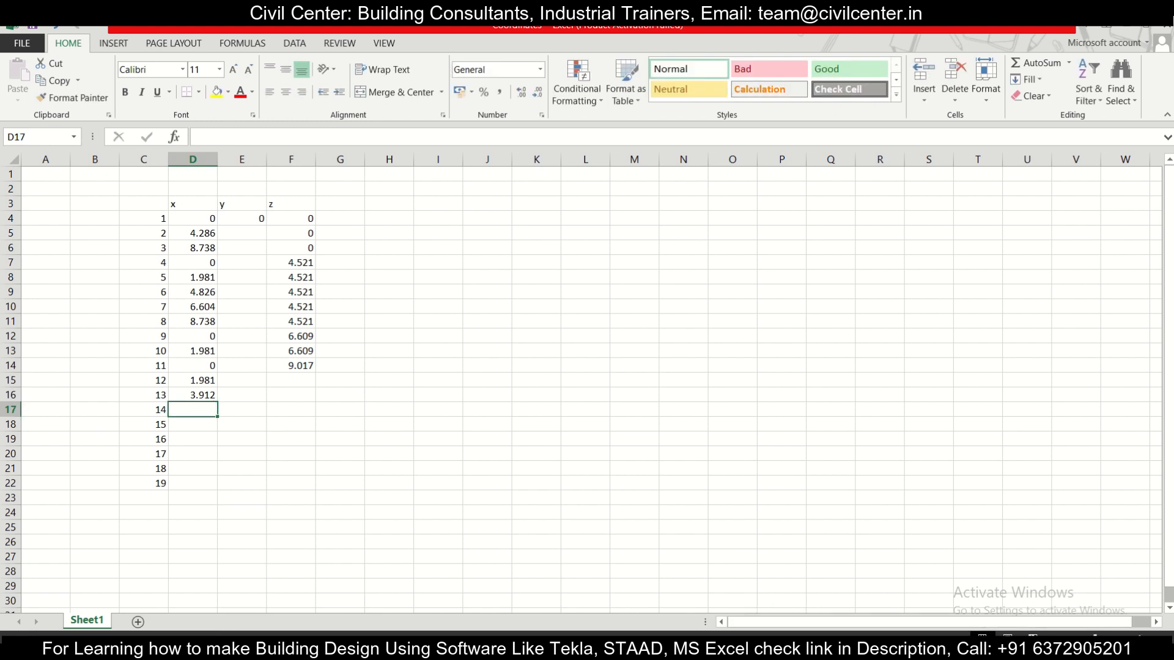
# Step: Read the remaining 9017-row labels in the AutoCAD drawing and enter x coordinates 6.604 for node 14 and 8.738 for node 15 in Excel
pyautogui.hotkey('alt', 'Tab')
pyautogui.moveTo(885, 495); pyautogui.dragTo(676, 461, button='middle')
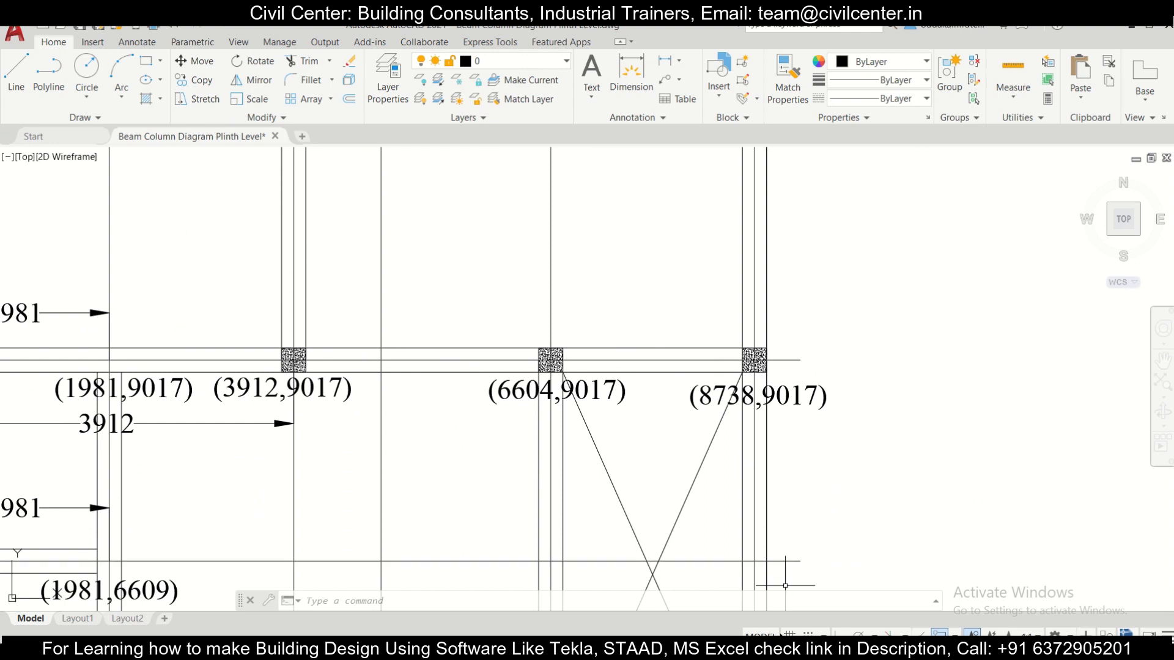
pyautogui.hotkey('alt', 'Tab')
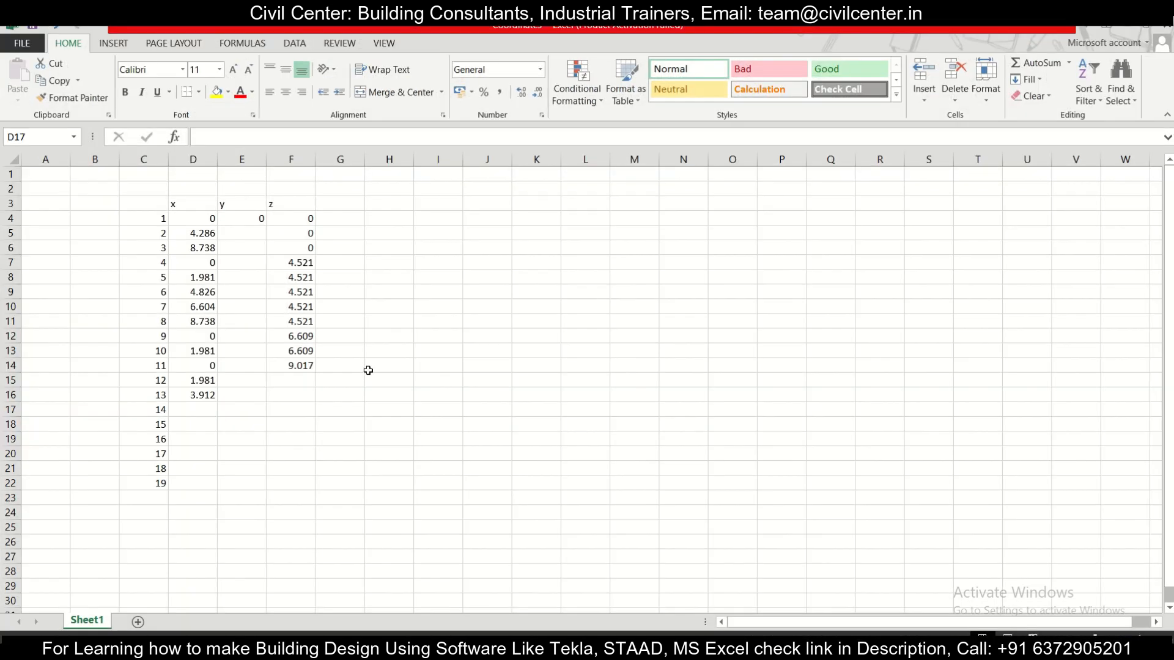
pyautogui.click(202, 409)
pyautogui.write('6.604')
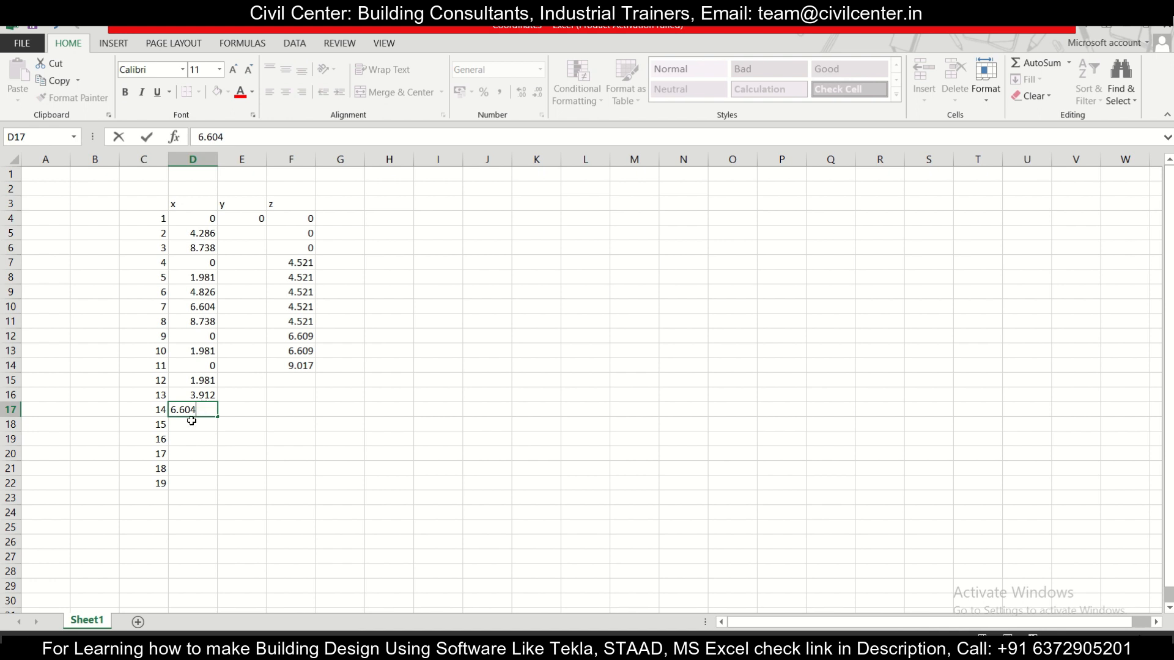
pyautogui.press('Return')
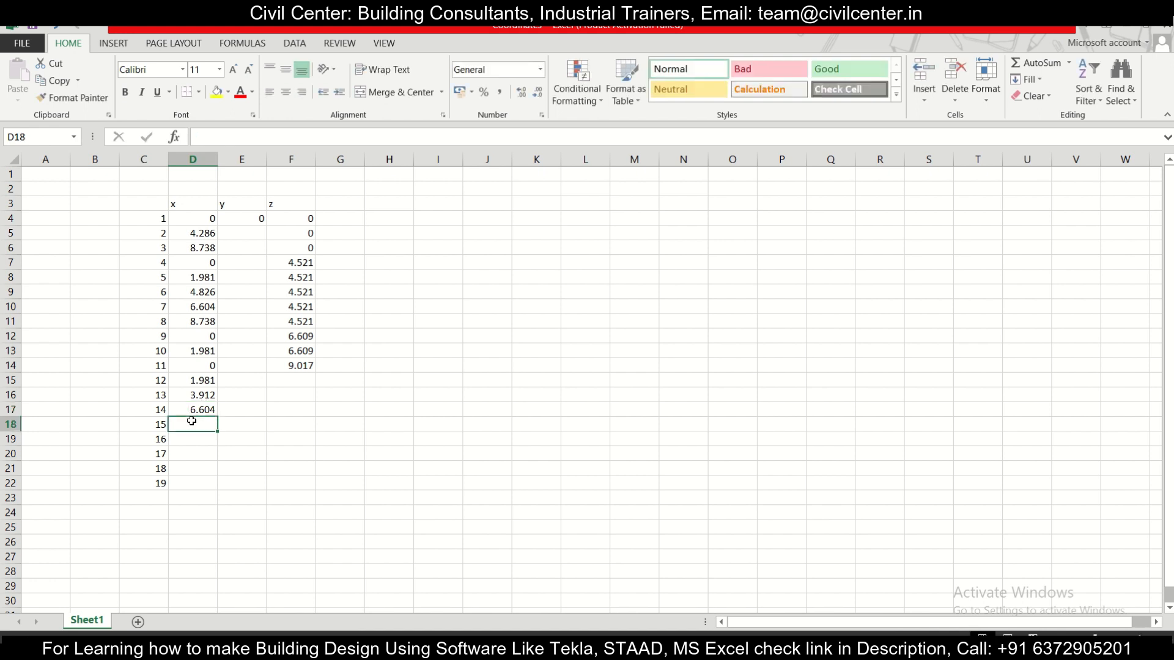
pyautogui.write('8.738')
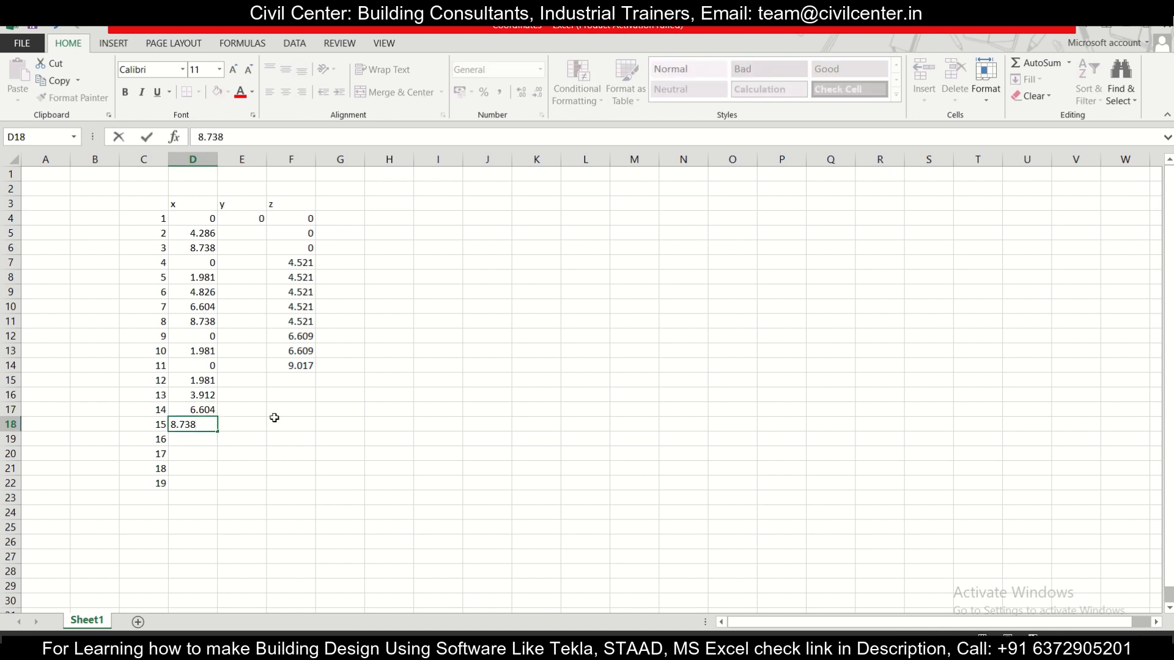
# Step: Fill node 11's 9.017 z coordinate down to row 18 for nodes 12 to 15
pyautogui.click(303, 423)
pyautogui.click(297, 367)
pyautogui.moveTo(312, 380); pyautogui.dragTo(318, 429)
# Step: Check node 16's label in the AutoCAD drawing and enter z coordinate 12.090 and x coordinate 3.912 for it in Excel
pyautogui.click(192, 440)
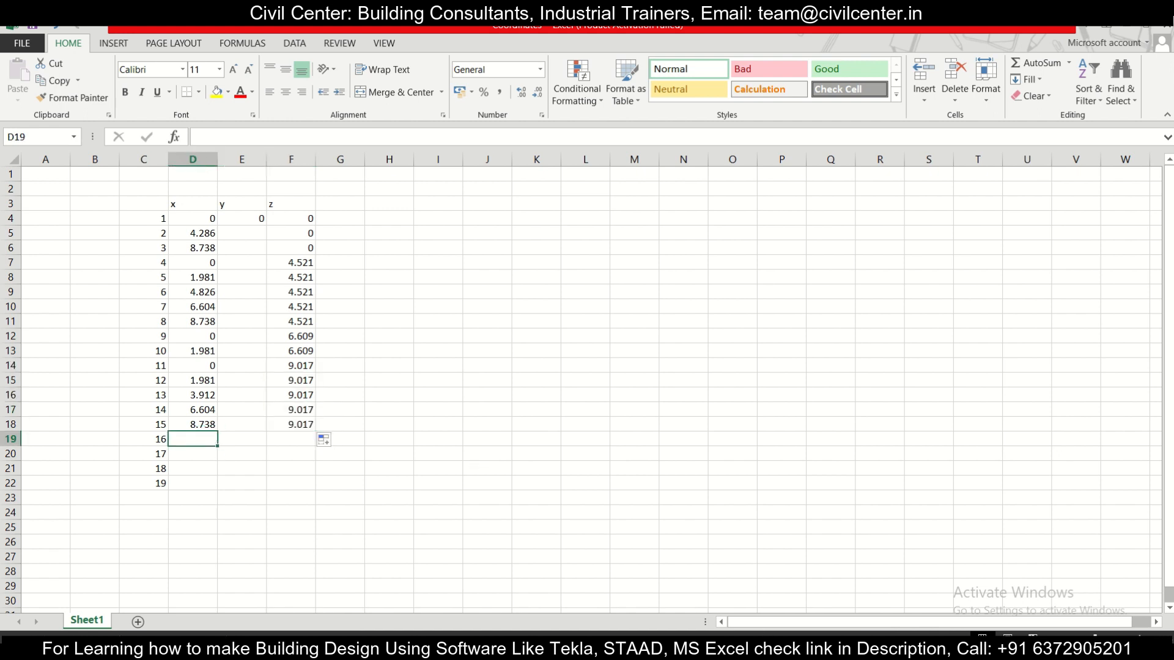
pyautogui.hotkey('alt', 'Tab')
pyautogui.scroll(-1, 704, 432)
pyautogui.moveTo(499, 406); pyautogui.dragTo(536, 557, button='middle')
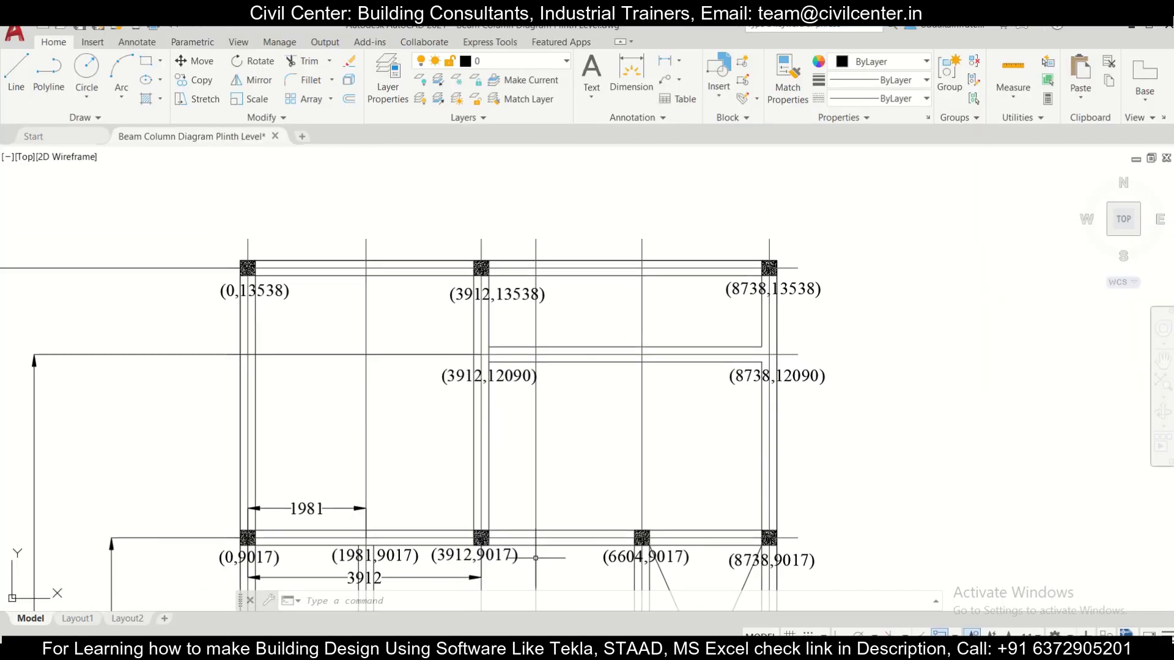
pyautogui.scroll(1, 606, 385)
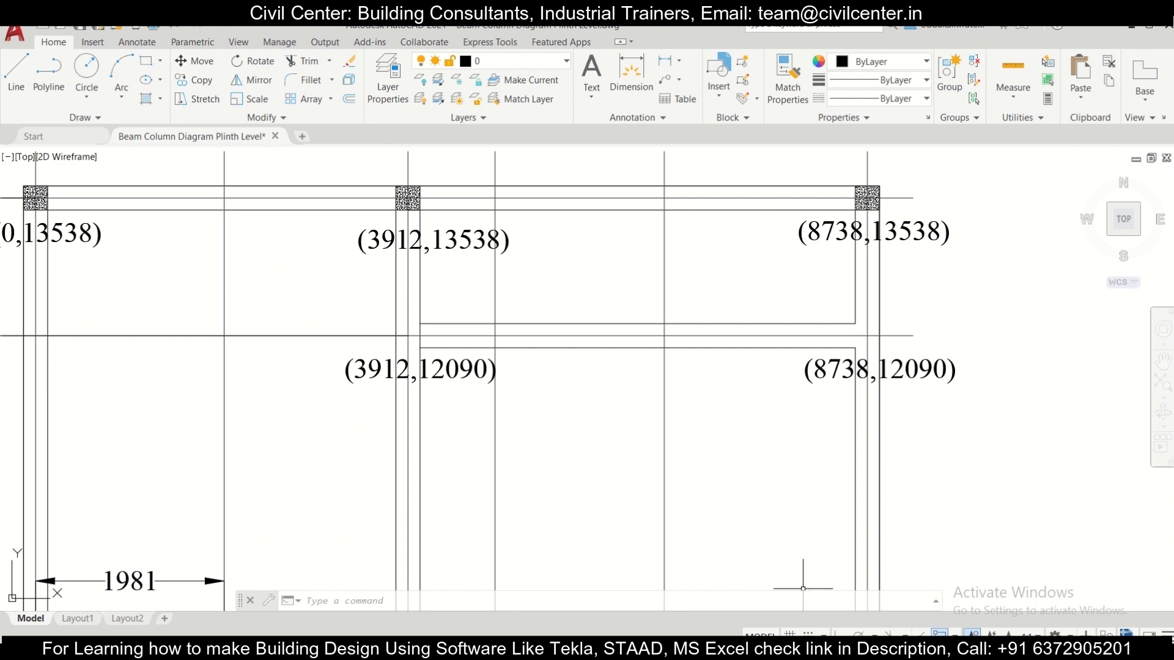
pyautogui.moveTo(775, 649)
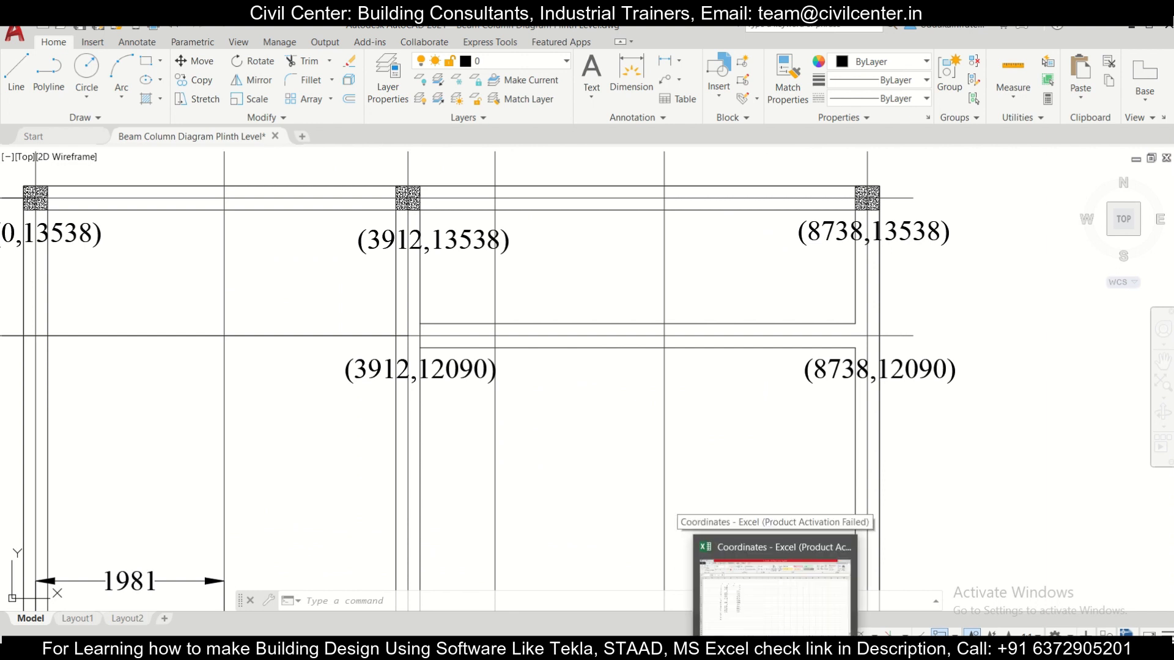
pyautogui.click(774, 590)
pyautogui.click(293, 439)
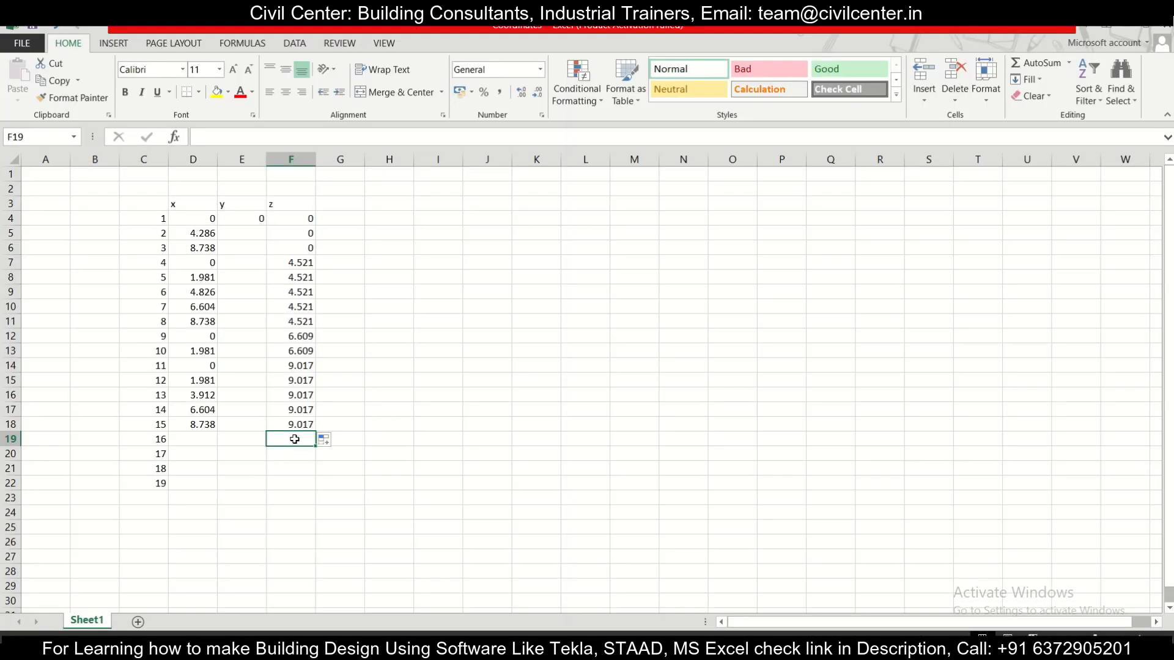
pyautogui.write('12.090')
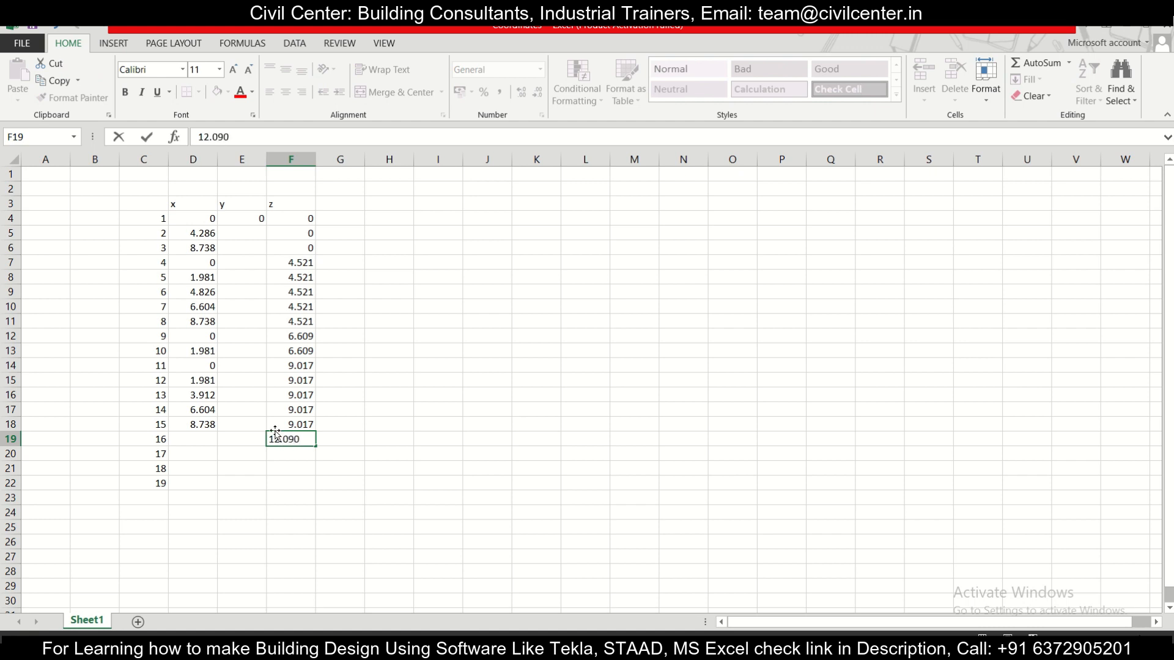
pyautogui.click(203, 442)
pyautogui.write('912')
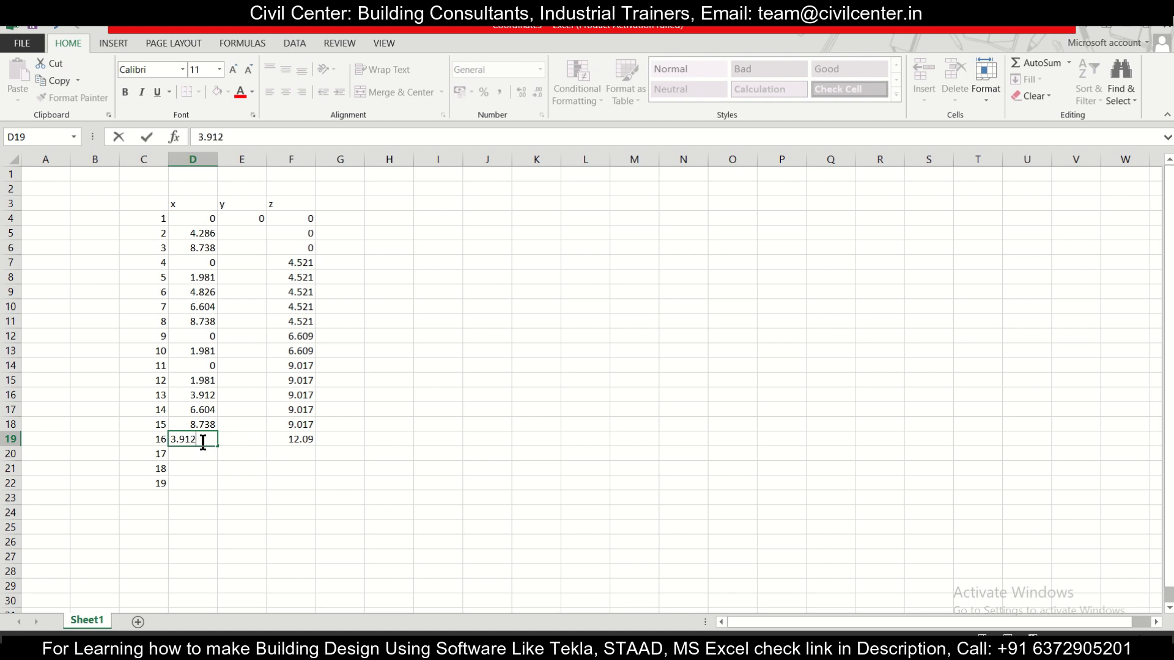
pyautogui.press('Return')
# Step: Fill node 16's z coordinate down to row 20, check node 17's label in the AutoCAD drawing, and enter 8.738 as its x coordinate in Excel
pyautogui.click(309, 440)
pyautogui.moveTo(312, 450); pyautogui.dragTo(313, 459)
pyautogui.click(199, 456)
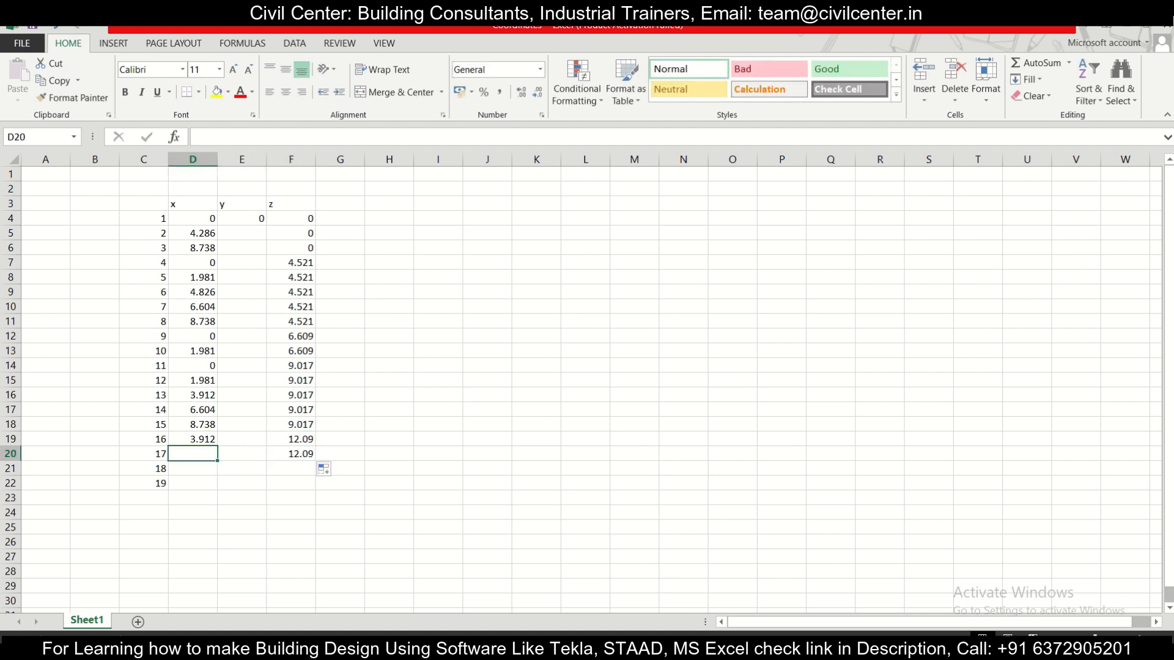
pyautogui.hotkey('alt', 'Tab')
pyautogui.hotkey('alt', 'Tab')
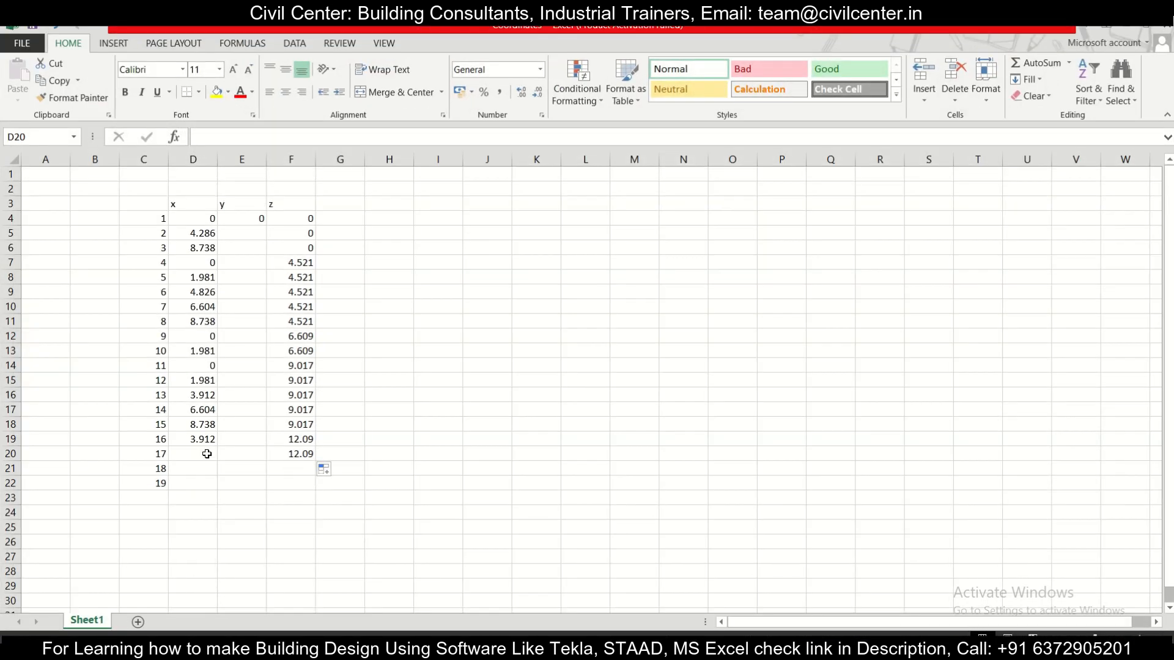
pyautogui.write('8.738')
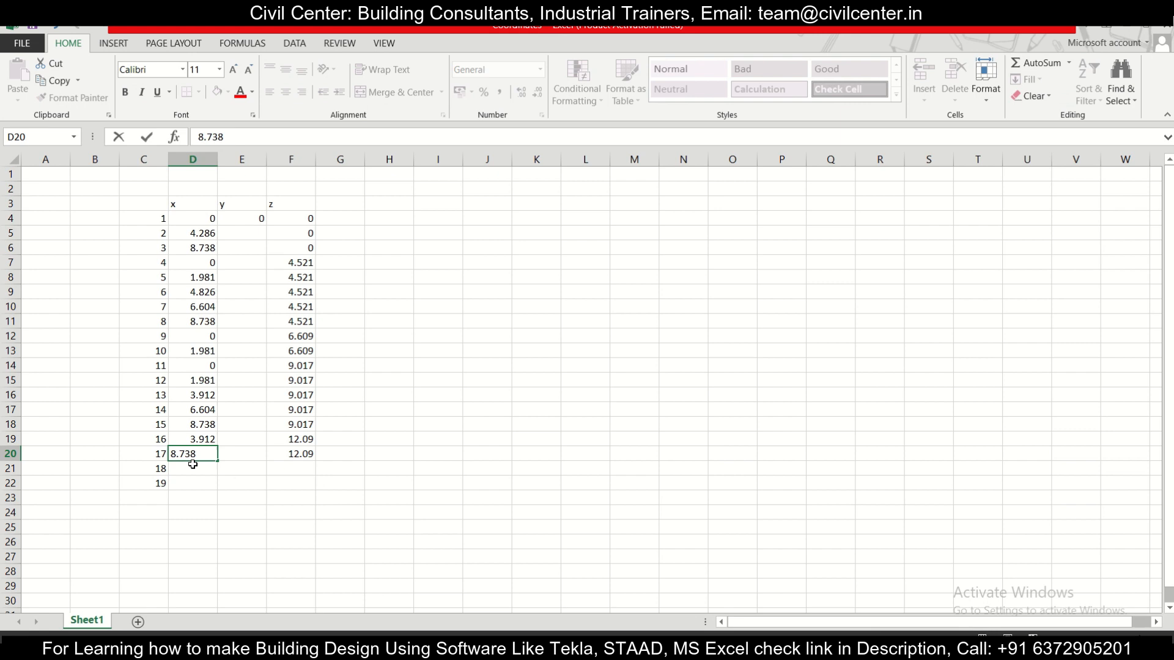
pyautogui.press('Return')
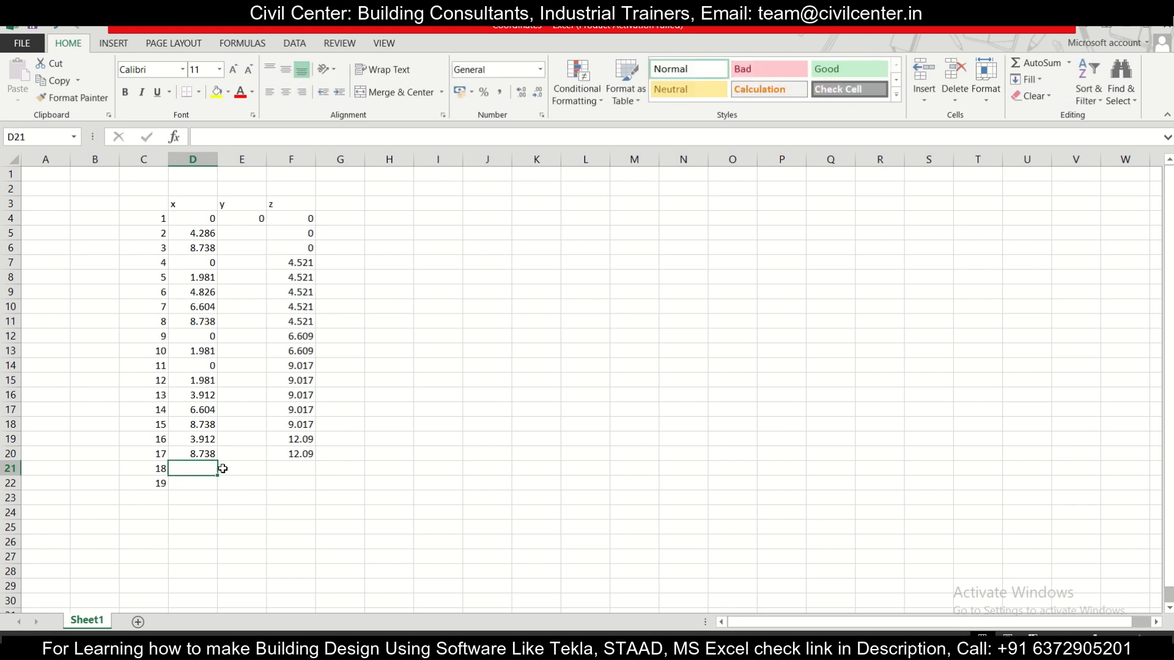
# Step: Check node 18's label in the AutoCAD drawing and enter z coordinate 13.538 and x coordinate 0 for it in Excel
pyautogui.hotkey('alt', 'Tab')
pyautogui.scroll(-2, 574, 464)
pyautogui.moveTo(268, 438); pyautogui.dragTo(419, 509, button='middle')
pyautogui.scroll(4, 382, 400)
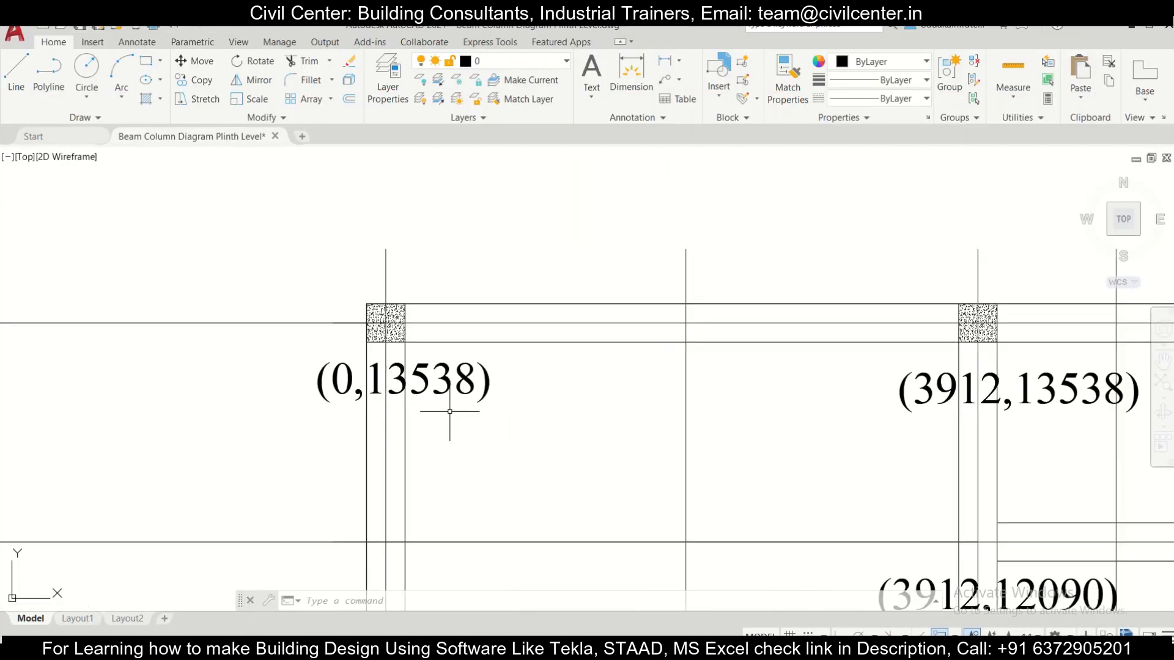
pyautogui.hotkey('alt', 'Tab')
pyautogui.click(296, 468)
pyautogui.write('13.538')
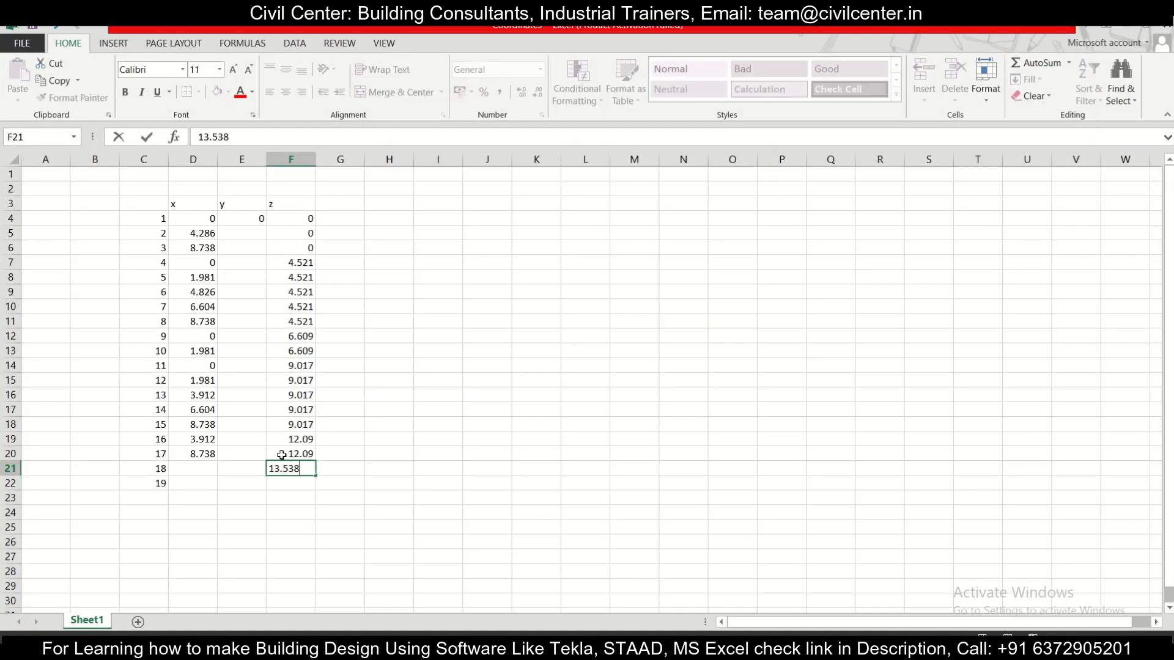
pyautogui.click(208, 470)
pyautogui.write('0')
# Step: Check node 19's label in the AutoCAD drawing and enter 3.912 as its x coordinate in Excel
pyautogui.click(204, 483)
pyautogui.hotkey('alt', 'Tab')
pyautogui.moveTo(823, 384); pyautogui.dragTo(435, 355, button='middle')
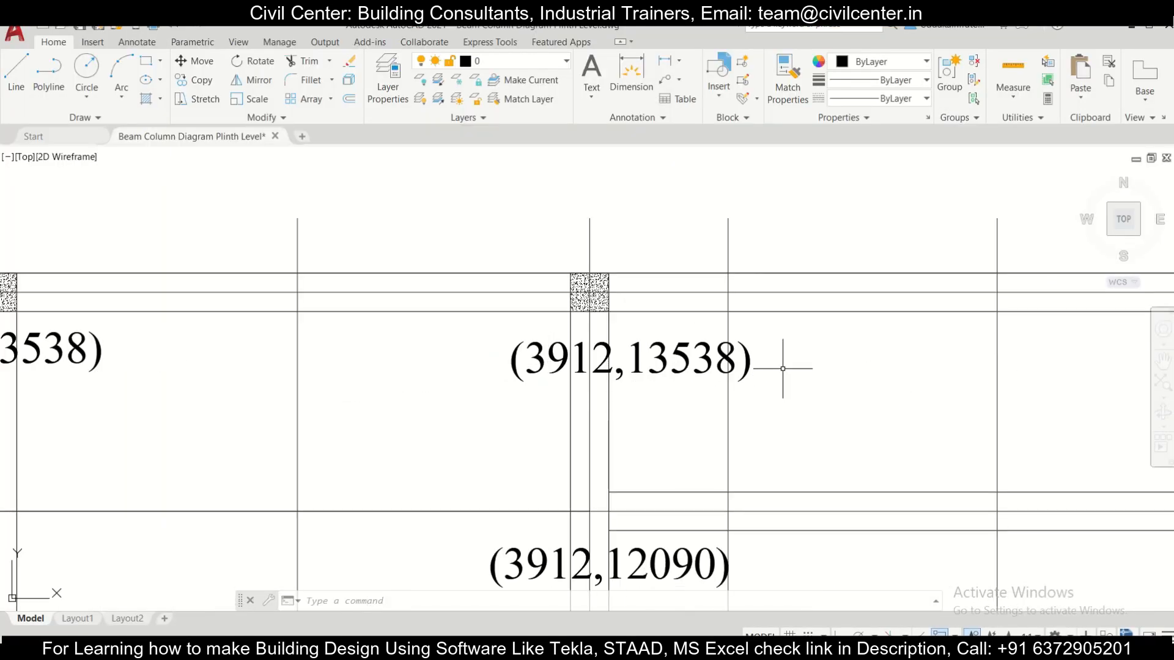
pyautogui.hotkey('alt', 'Tab')
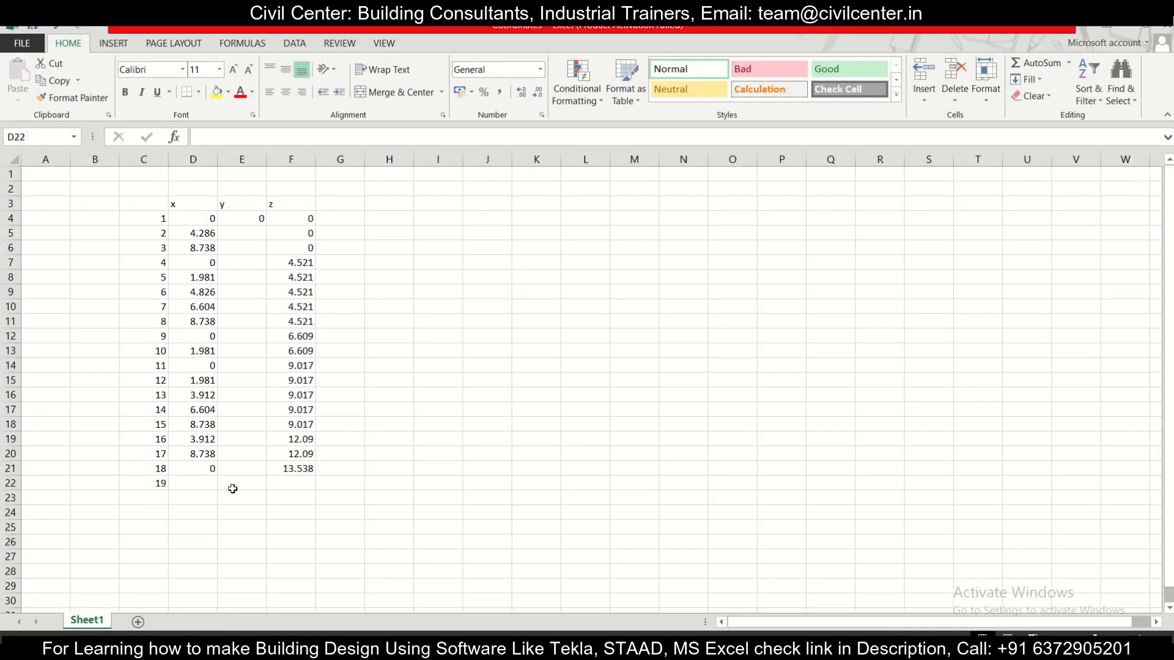
pyautogui.click(198, 484)
pyautogui.write('3.91')
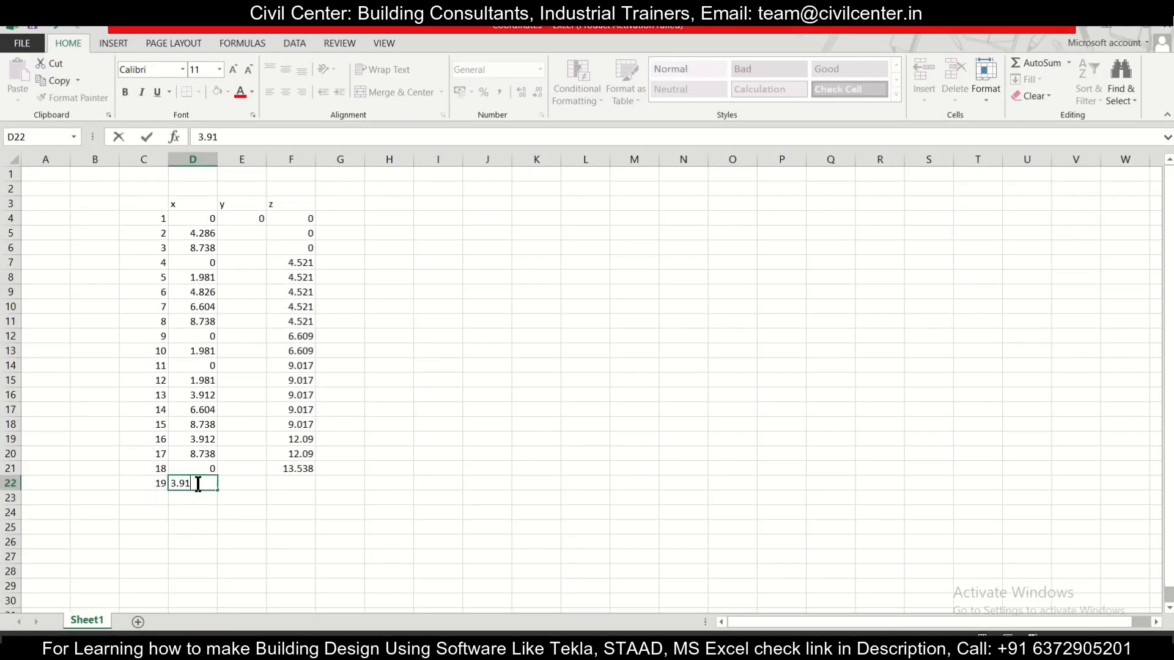
pyautogui.press('Return')
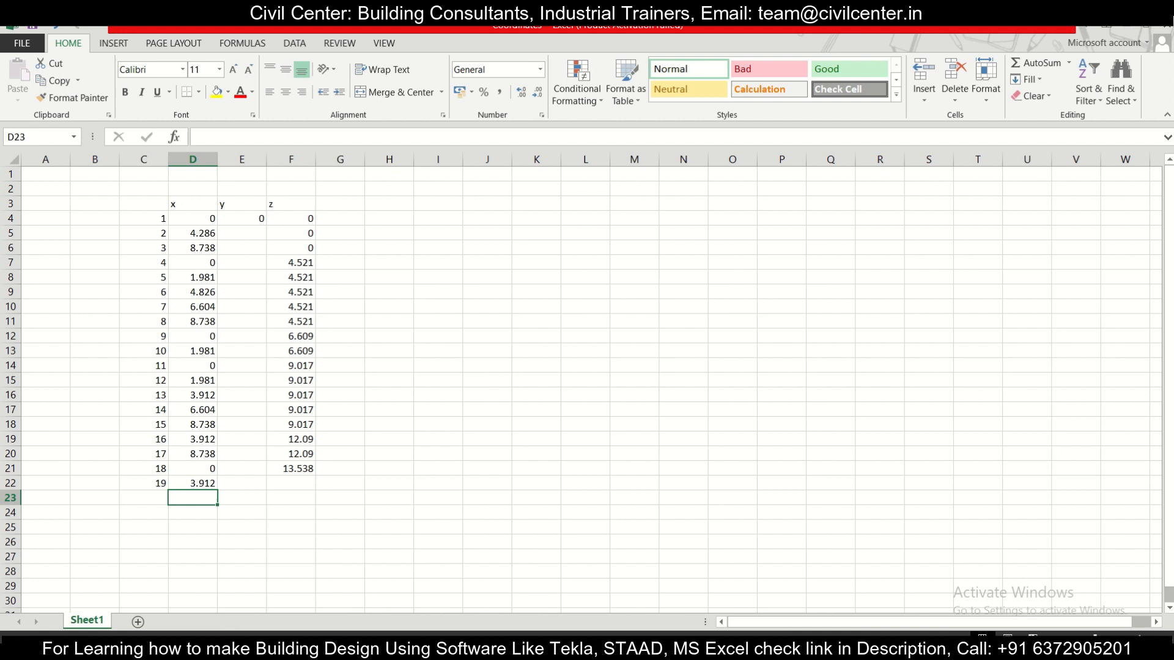
# Step: Check the last node's label in the AutoCAD drawing and enter x coordinate 8.738 and node number 20 for it in Excel row 23
pyautogui.click(760, 649)
pyautogui.moveTo(709, 398)
pyautogui.mouseDown(button='middle')
pyautogui.moveTo(289, 374)
pyautogui.moveTo(526, 376)
pyautogui.mouseUp(button='middle')
pyautogui.scroll(-1, 291, 374)
pyautogui.scroll(-1, 350, 374)
pyautogui.scroll(3, 767, 379)
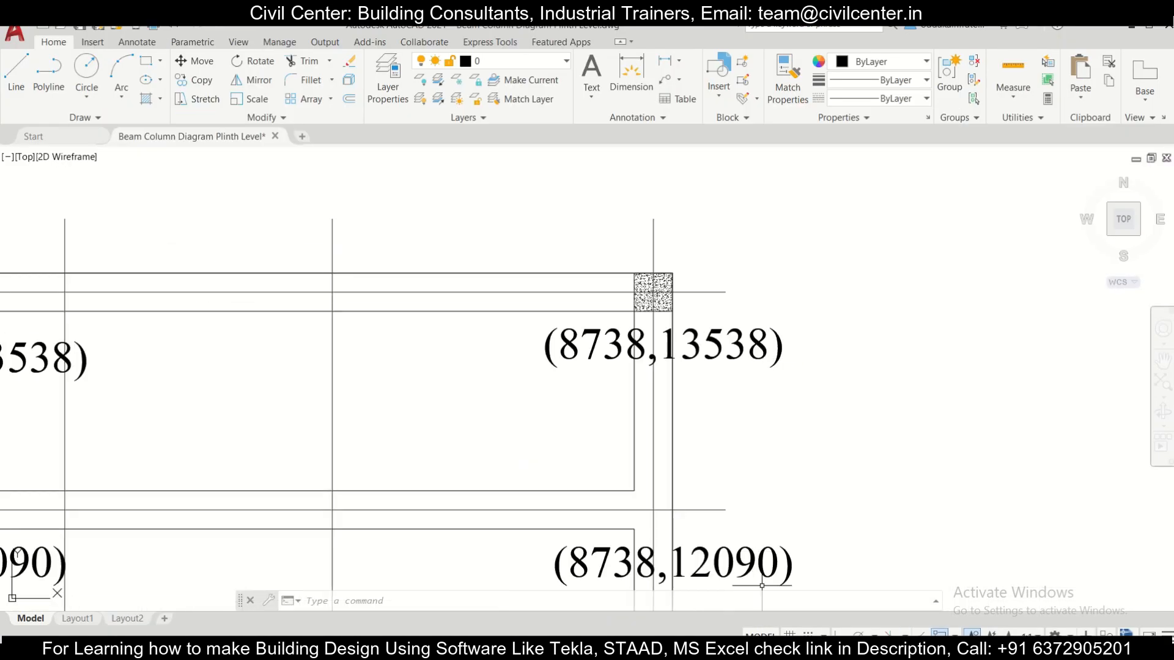
pyautogui.click(763, 650)
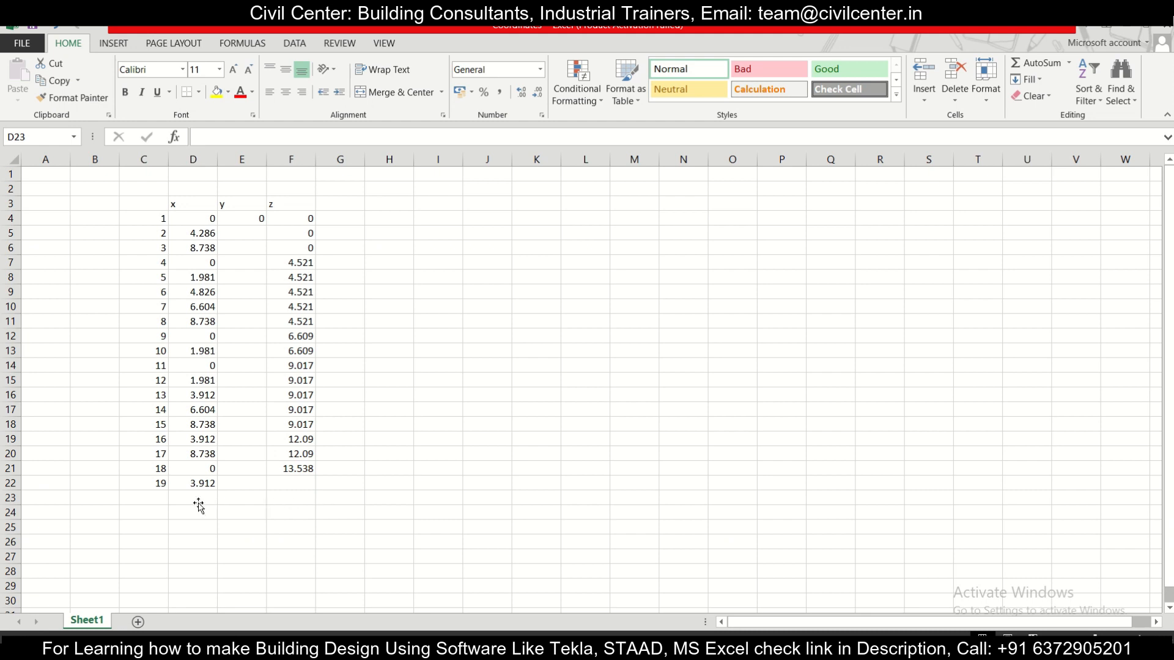
pyautogui.click(197, 499)
pyautogui.write('8.738')
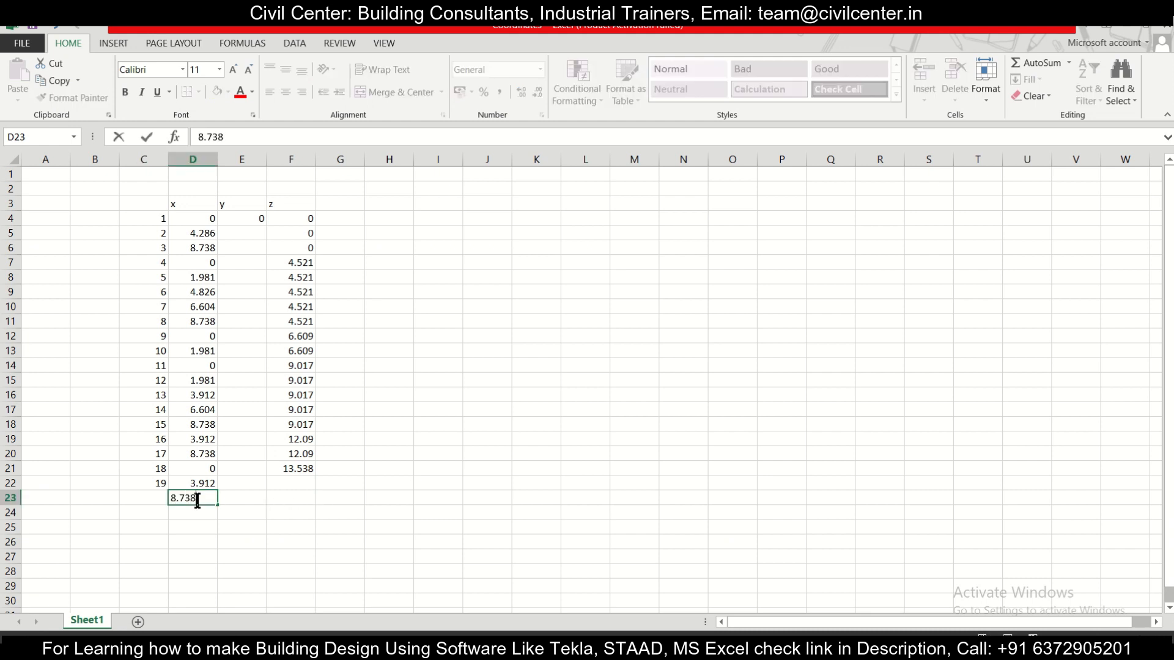
pyautogui.click(148, 499)
pyautogui.write('20')
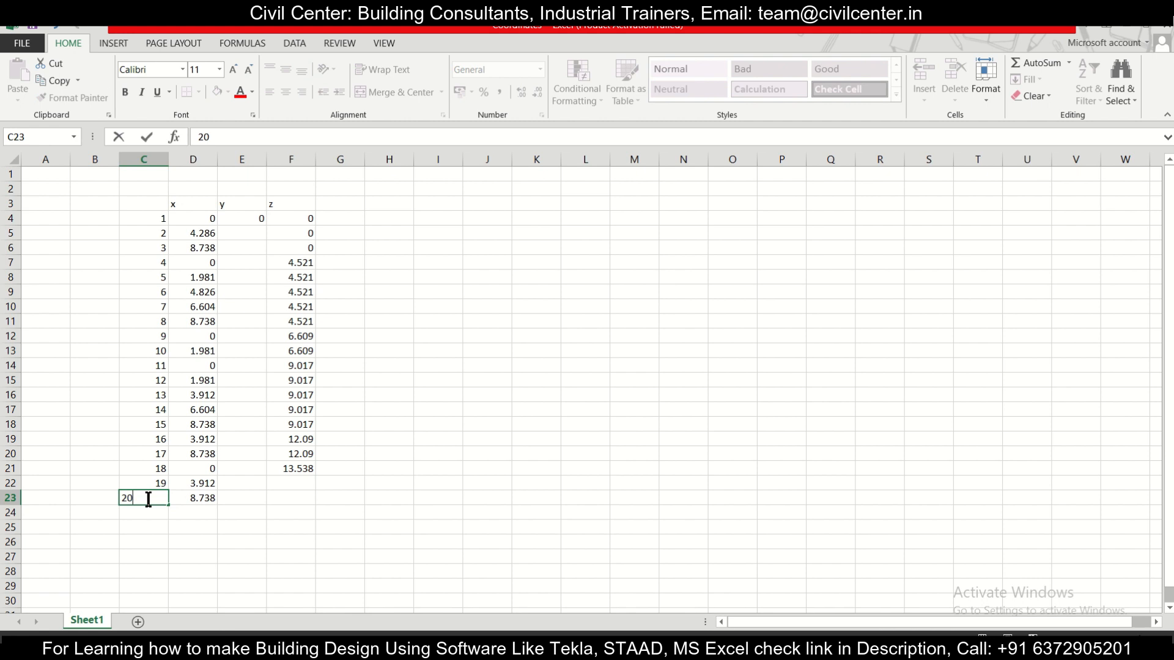
# Step: Fill the z coordinate 13.538 from row 21 and the y coordinate 0 from row 4 down to row 23
pyautogui.click(300, 511)
pyautogui.click(300, 469)
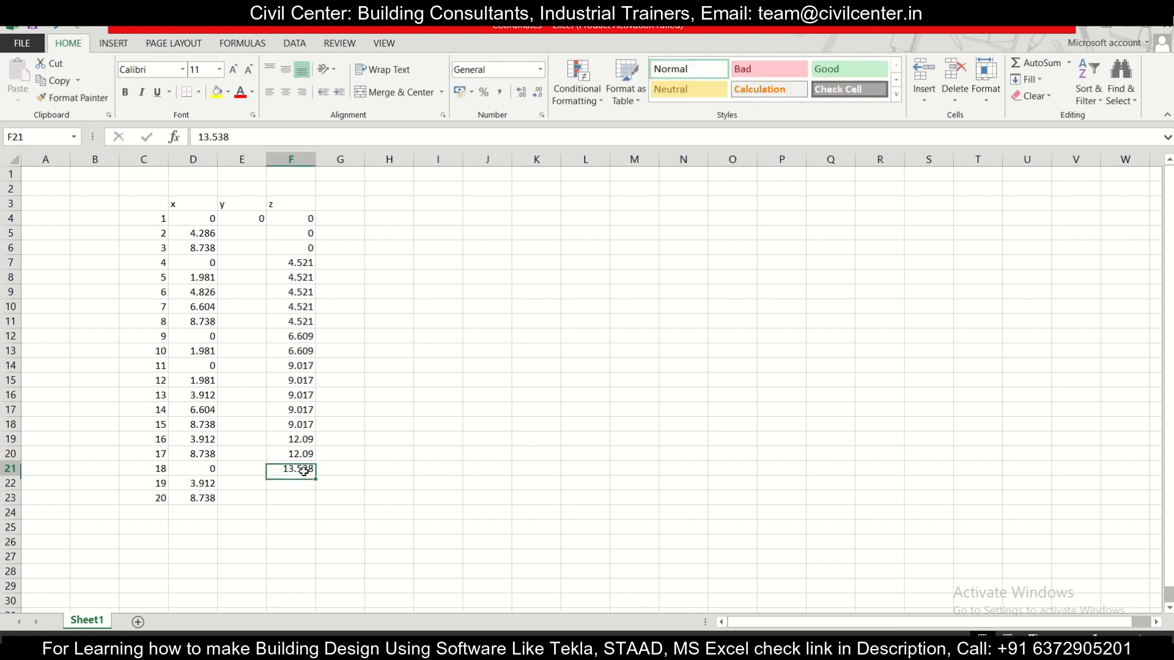
pyautogui.moveTo(315, 476); pyautogui.dragTo(309, 506)
pyautogui.click(469, 423)
pyautogui.click(247, 219)
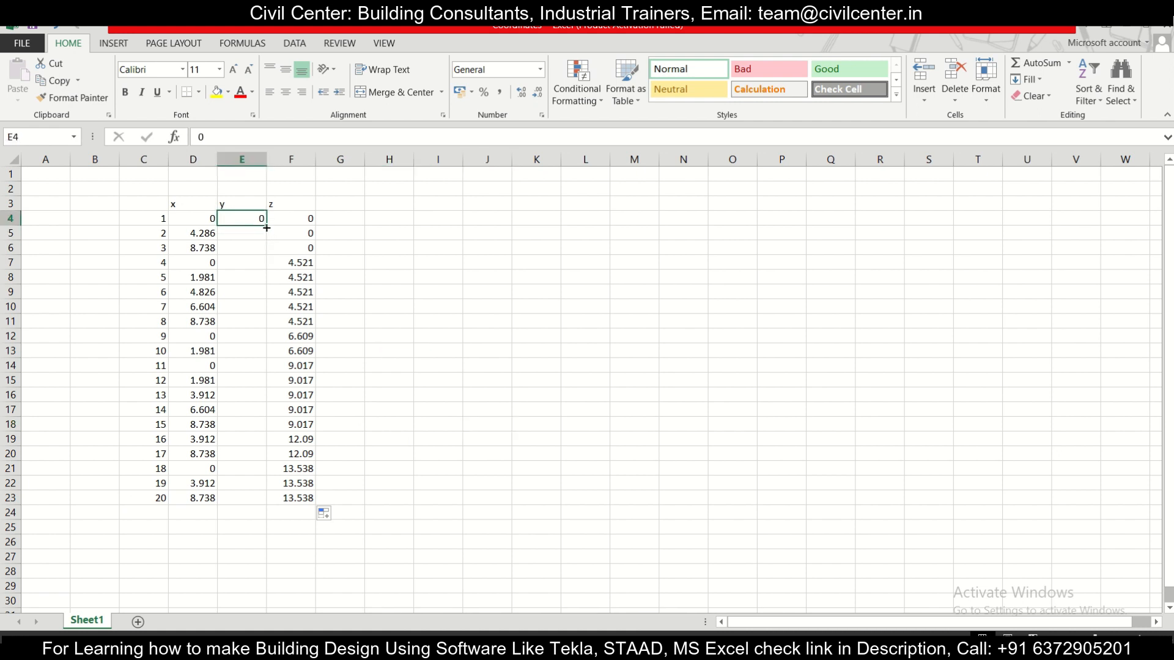
pyautogui.moveTo(266, 228); pyautogui.dragTo(243, 505)
pyautogui.click(547, 381)
# Step: Copy node numbers and coordinates C4:F23 from Excel into the STAAD.Pro Nodes table at node 1, keeping the default column mapping and declining the auto-save
pyautogui.moveTo(159, 216); pyautogui.dragTo(304, 498)
pyautogui.hotkey('ctrl', 'c')
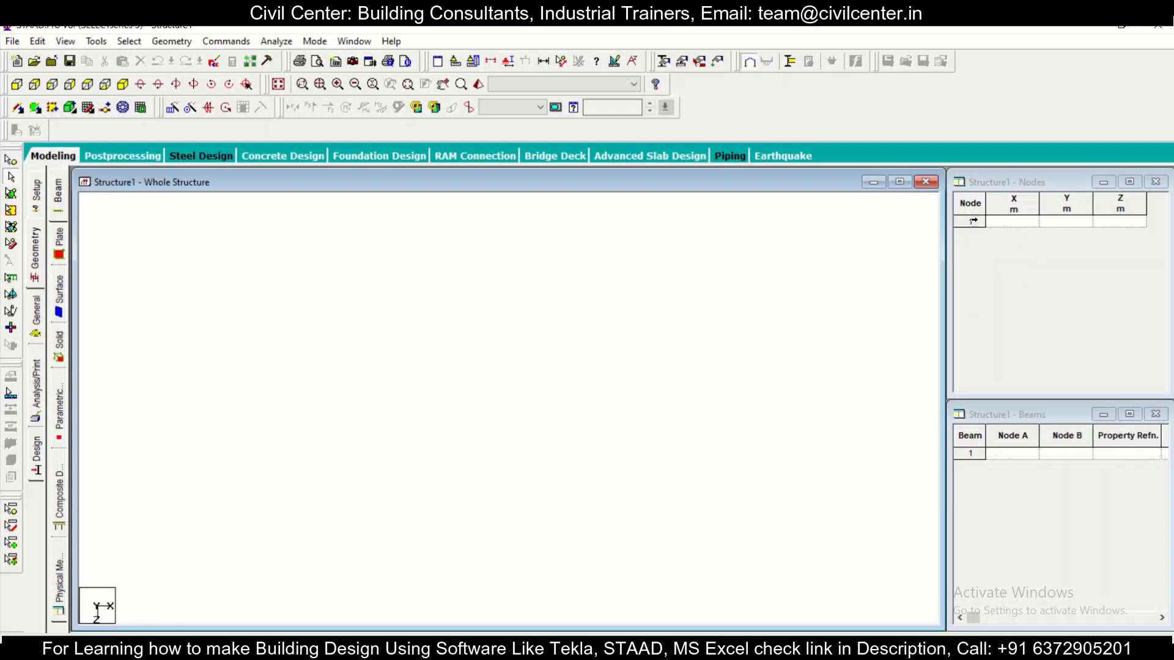
pyautogui.click(973, 221)
pyautogui.hotkey('ctrl', 'v')
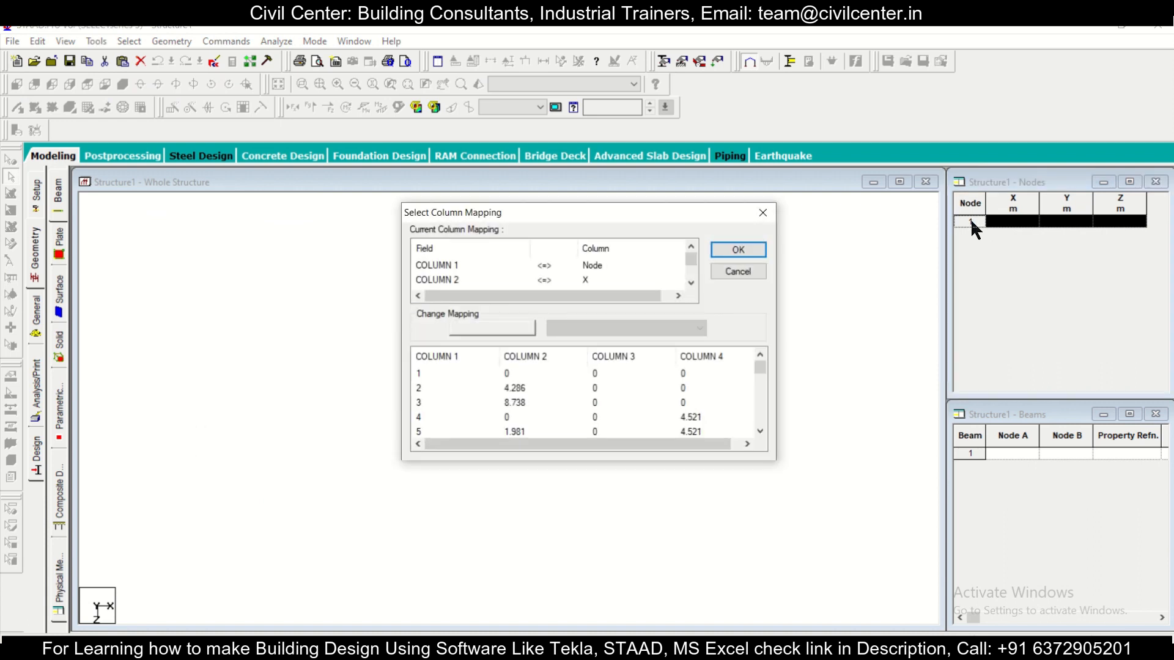
pyautogui.click(722, 251)
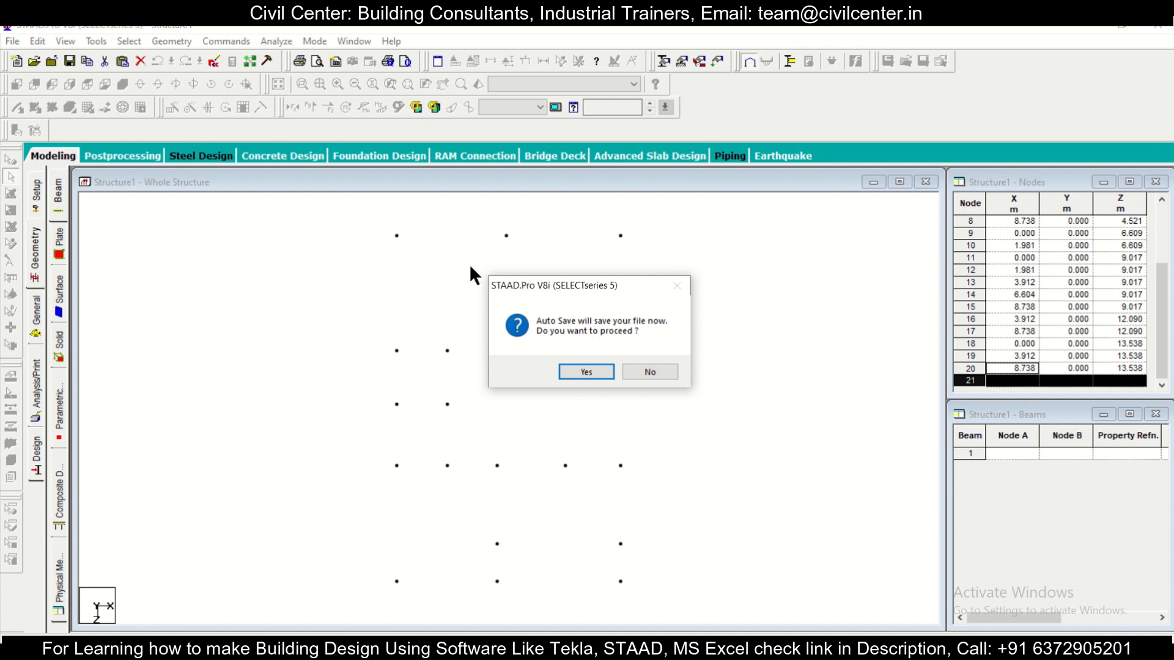
pyautogui.click(639, 369)
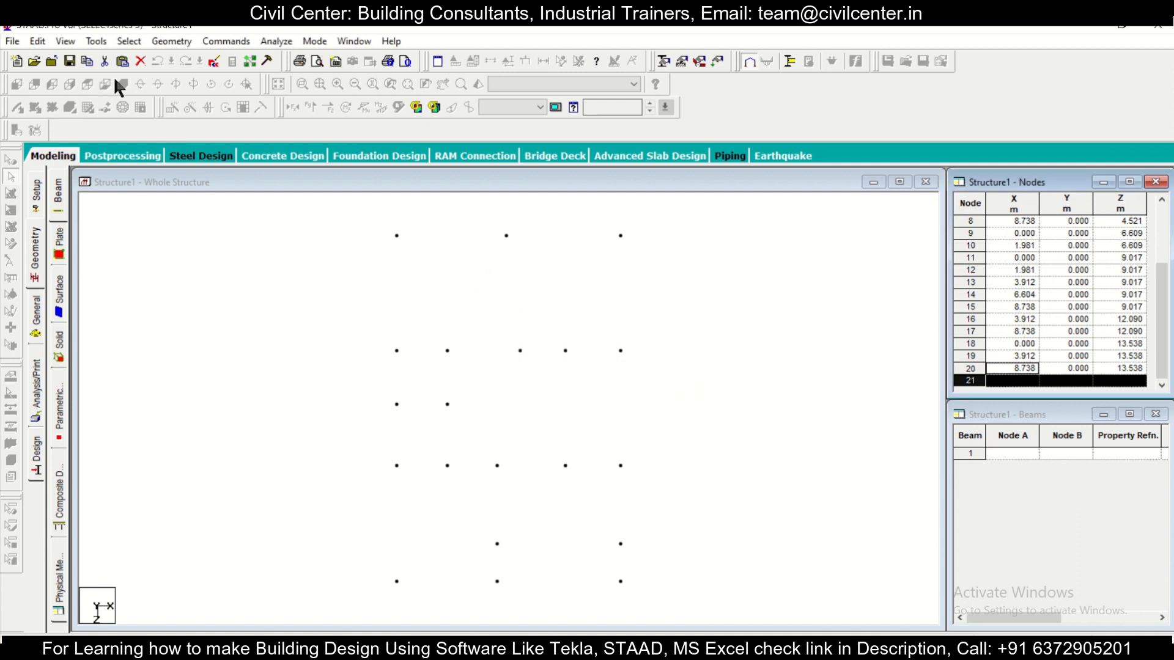
pyautogui.click(154, 270)
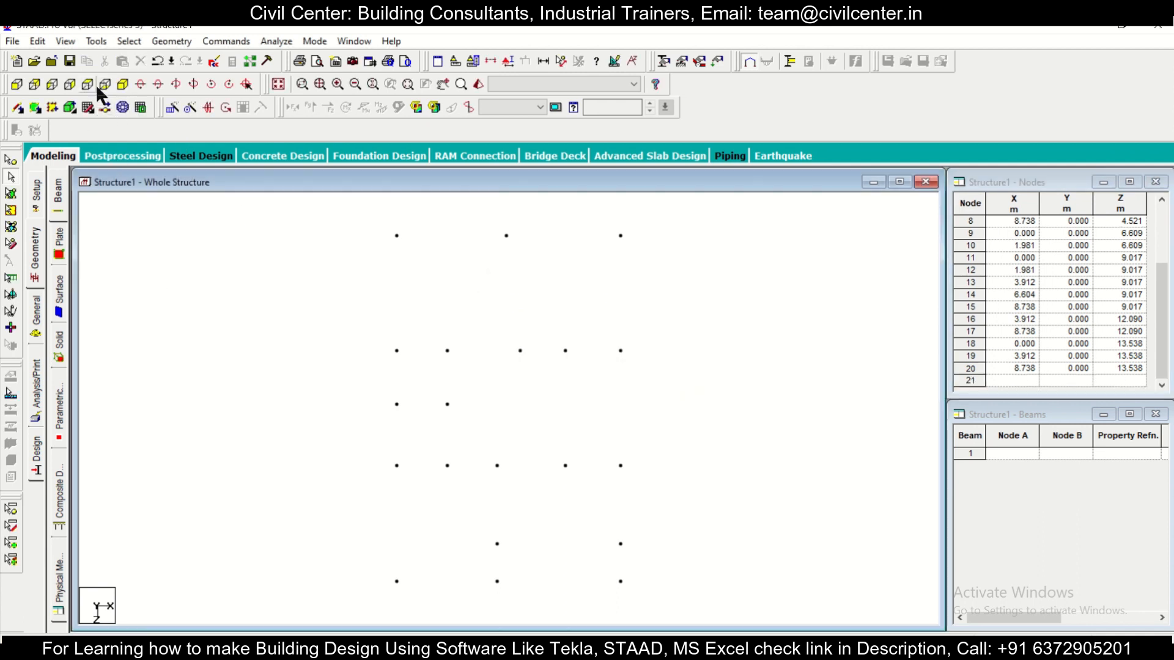
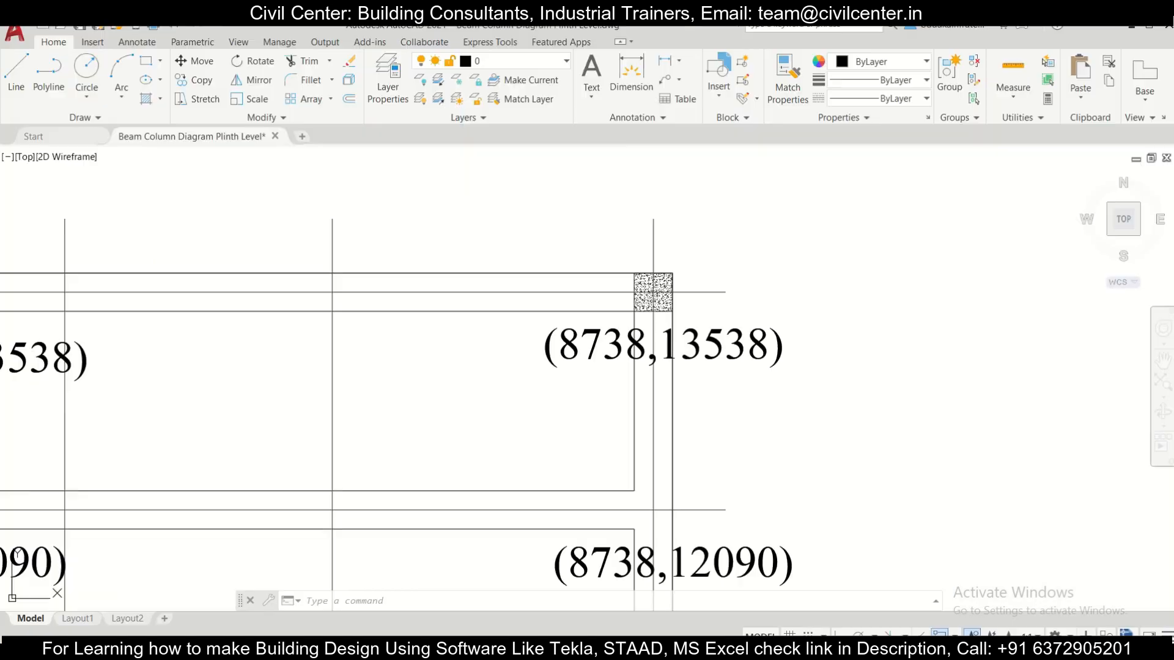
# Step: Review the full plinth-level plan in AutoCAD, switch to STAAD.Pro, and view the nodes from -Y to match the plan's orientation
pyautogui.scroll(-5, 662, 475)
pyautogui.moveTo(662, 476)
pyautogui.mouseDown(button='middle')
pyautogui.moveTo(635, 278)
pyautogui.moveTo(642, 296)
pyautogui.mouseUp(button='middle')
pyautogui.scroll(-2, 642, 297)
pyautogui.scroll(2, 581, 398)
pyautogui.moveTo(581, 398); pyautogui.dragTo(560, 417, button='middle')
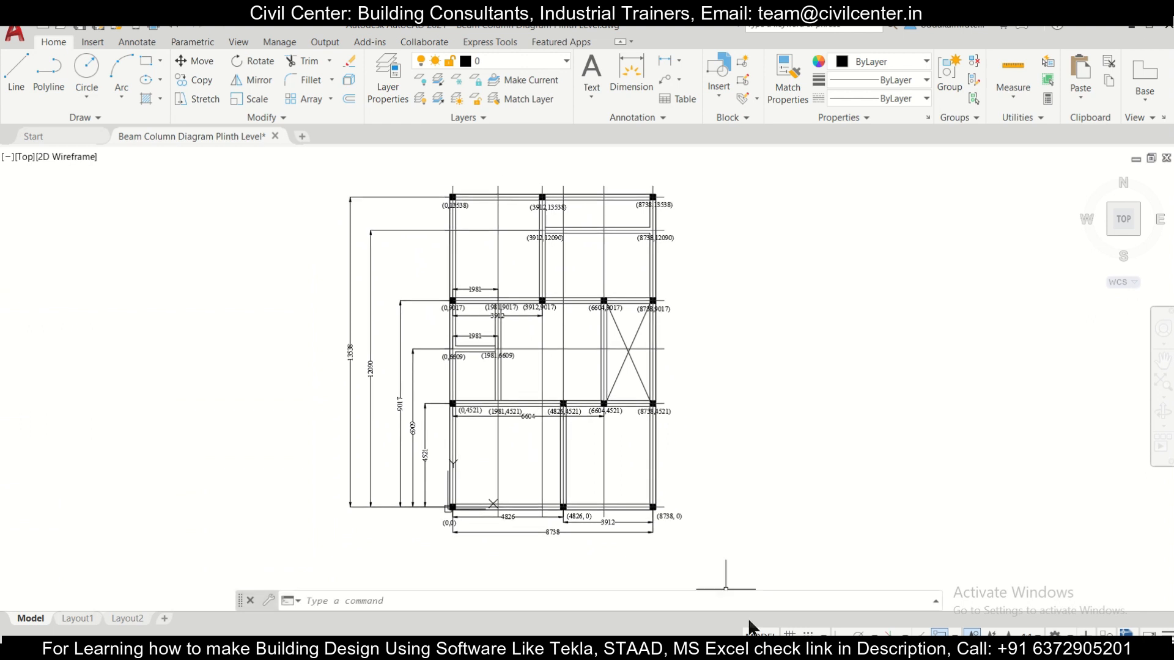
pyautogui.click(757, 648)
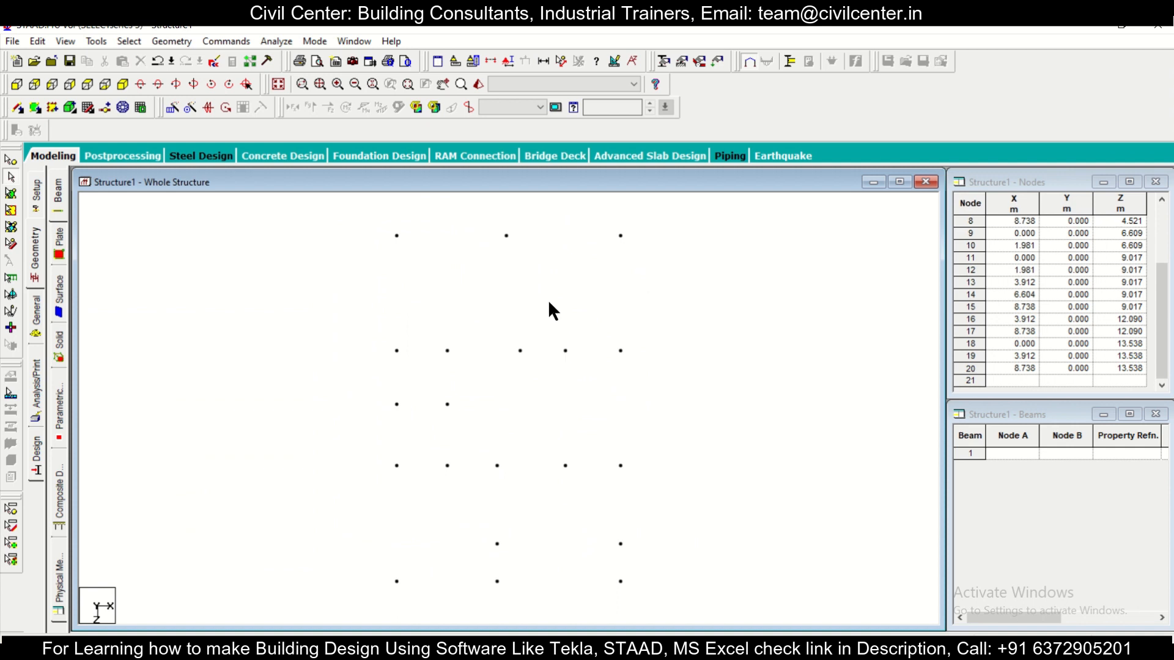
pyautogui.click(104, 86)
pyautogui.hotkey('alt', 'Tab')
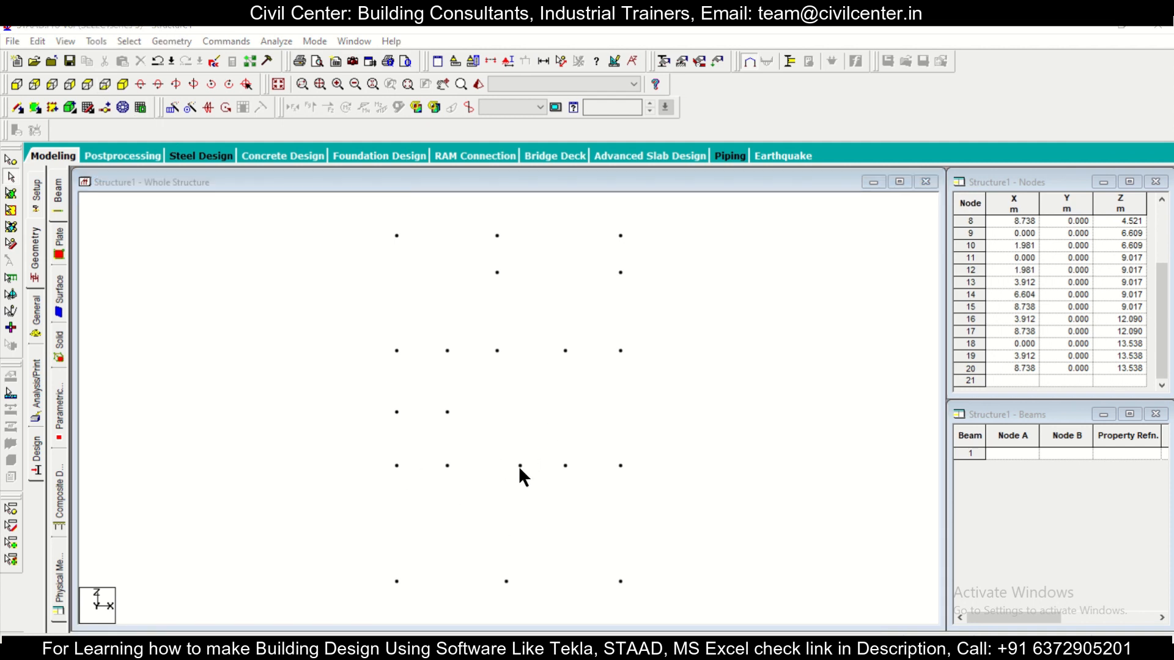
# Step: Compare the STAAD.Pro node layout with the AutoCAD plan, examining the node positions along the z = 0 and z = 4.521 rows
pyautogui.scroll(2, 520, 455)
pyautogui.scroll(-3, 529, 474)
pyautogui.scroll(3, 535, 483)
pyautogui.scroll(-3, 530, 480)
pyautogui.scroll(1, 524, 474)
pyautogui.scroll(-2, 517, 526)
pyautogui.hotkey('alt', 'Tab')
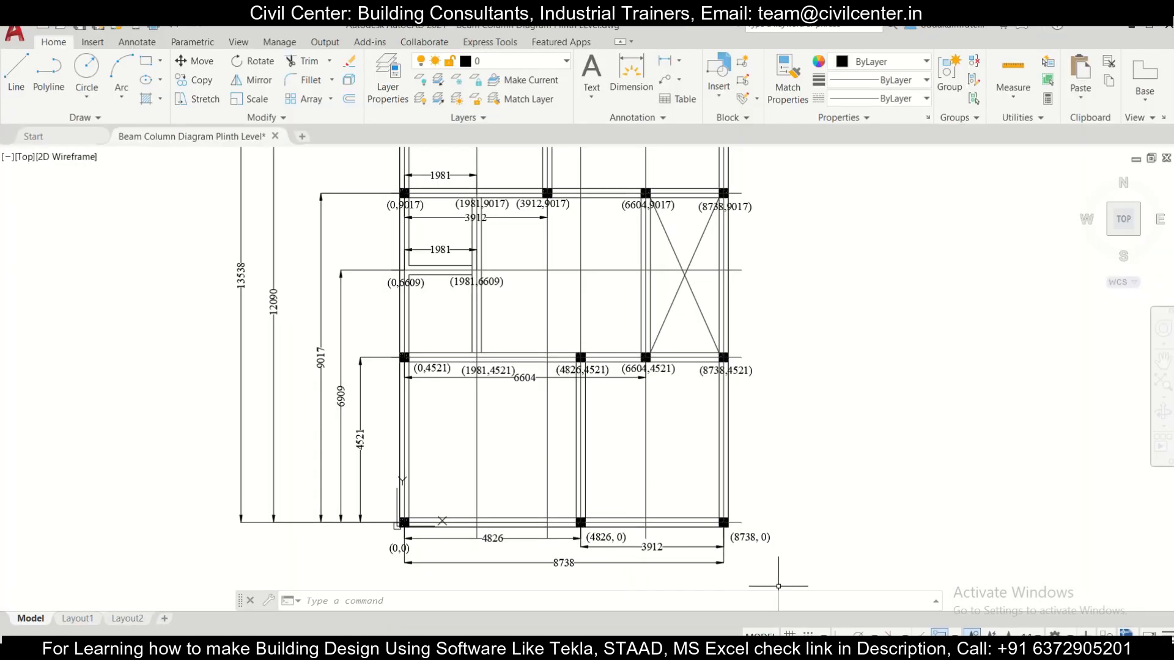
pyautogui.hotkey('alt', 'Tab')
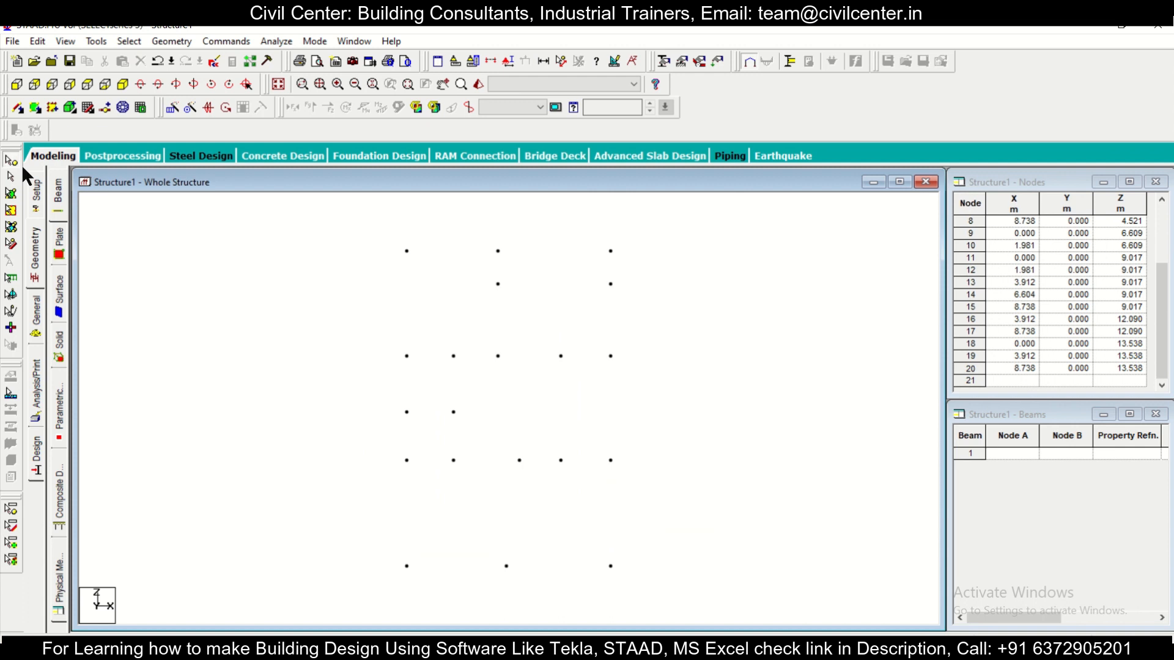
# Step: Select the middle node of the z = 0 row and set its X coordinate to 4.826 m in the Nodes table
pyautogui.moveTo(489, 552); pyautogui.dragTo(541, 591)
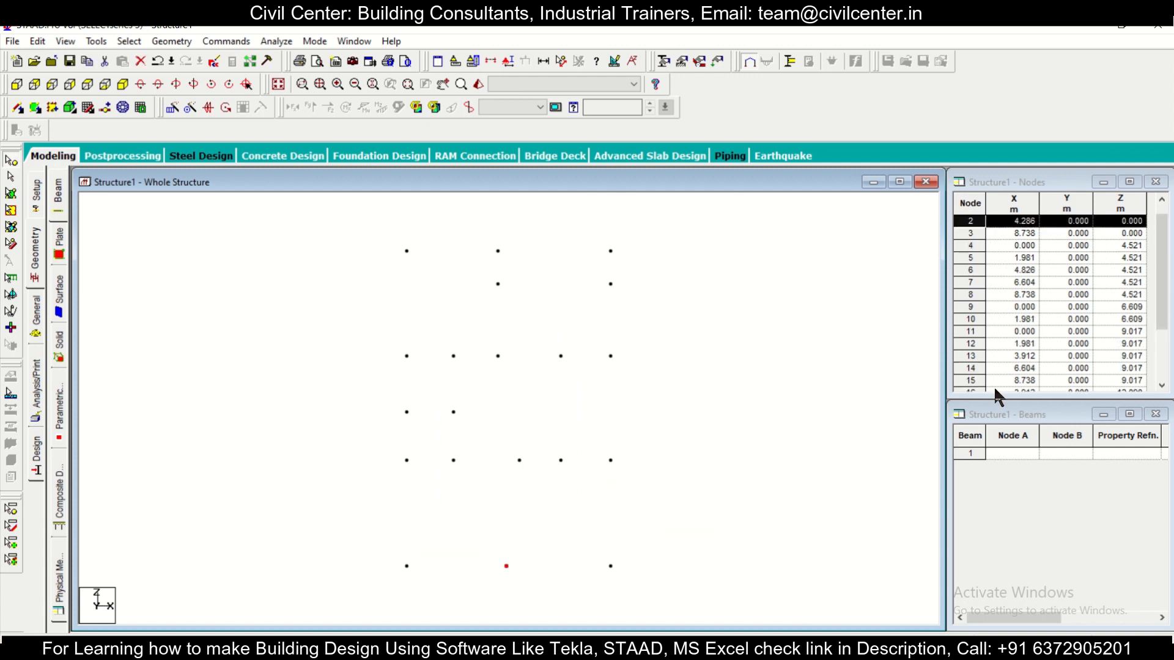
pyautogui.click(1030, 221)
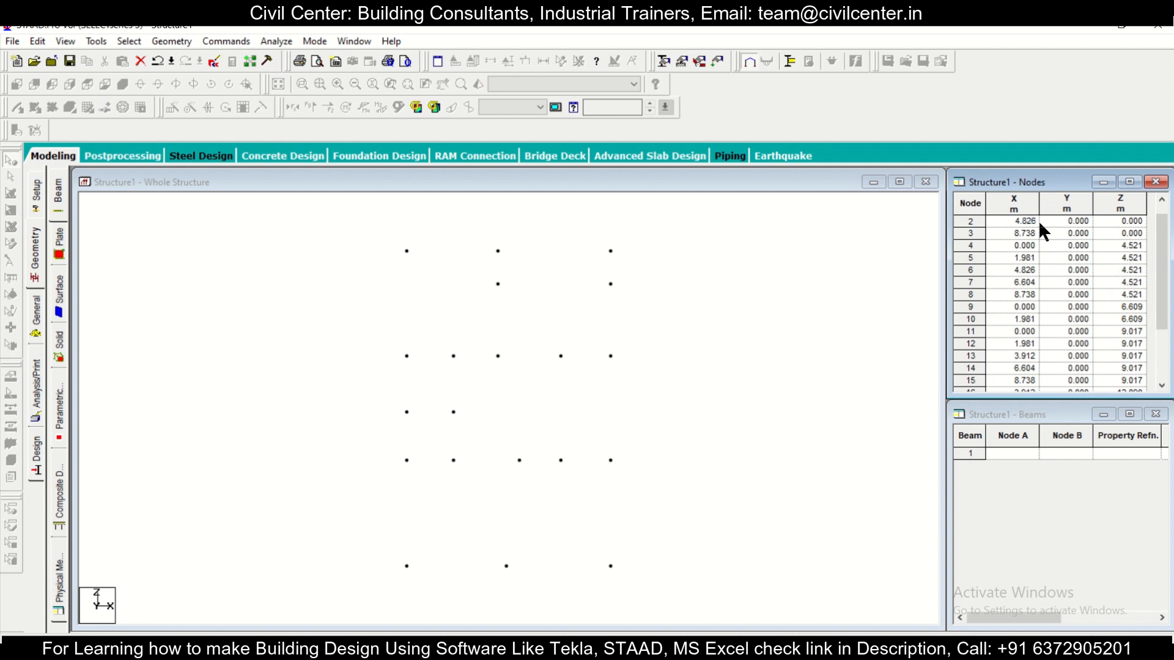
pyautogui.click(753, 328)
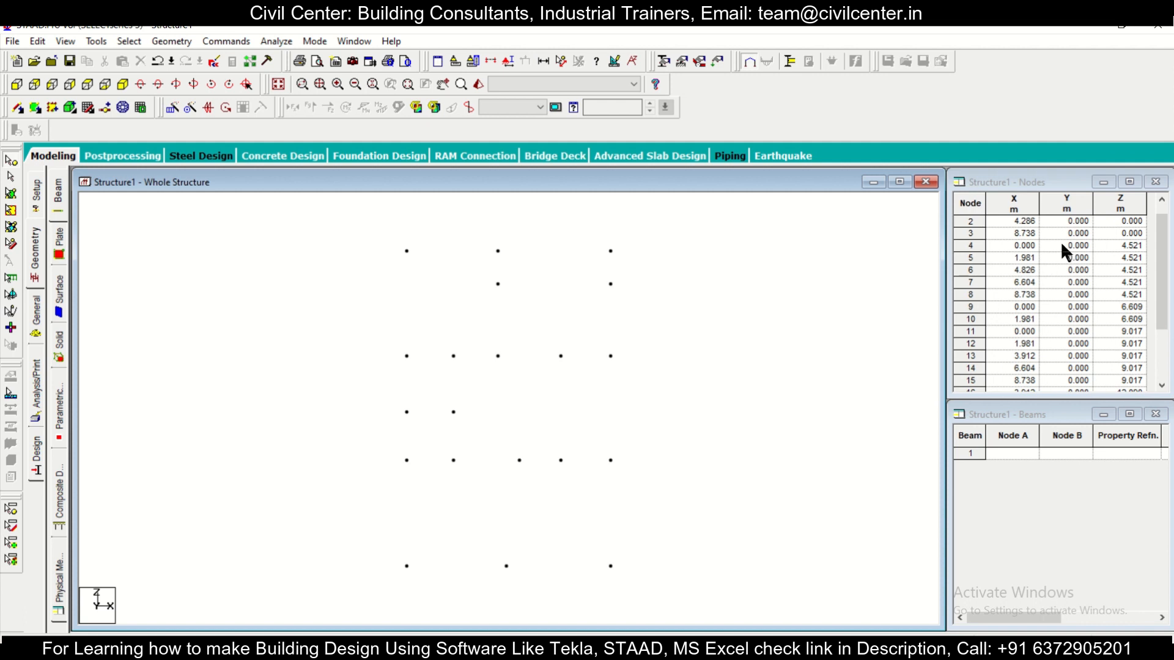
pyautogui.click(1030, 221)
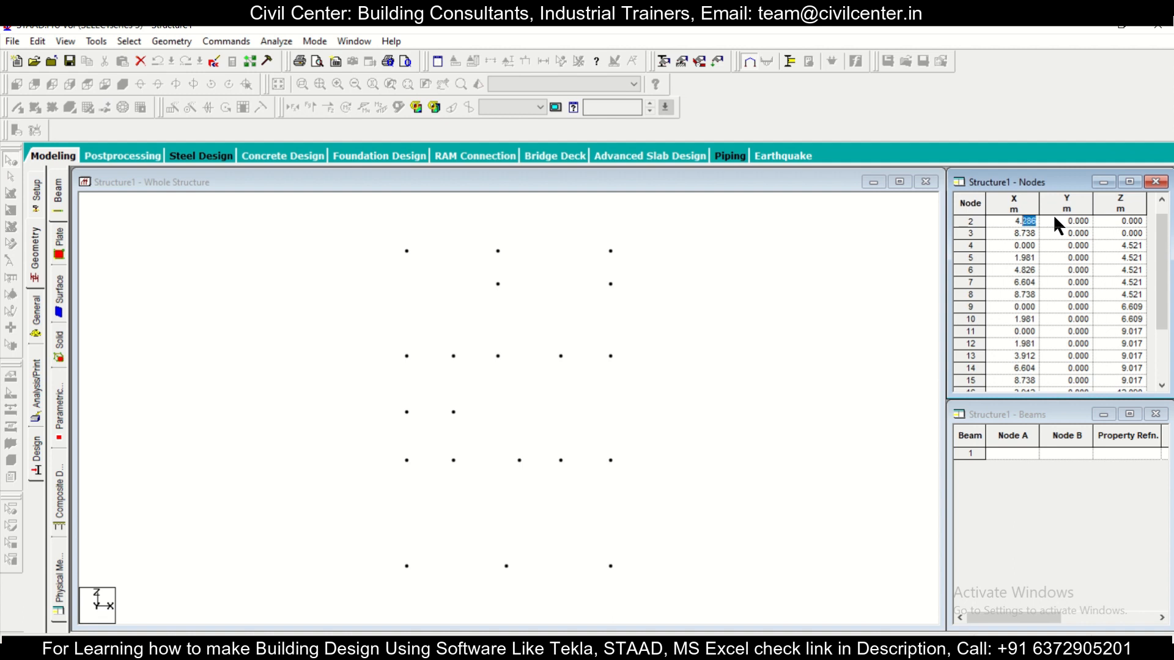
pyautogui.click(1054, 220)
# Step: Switch to Excel, set node 2's x coordinate in cell D5 to 4.826, and return to STAAD.Pro
pyautogui.click(801, 648)
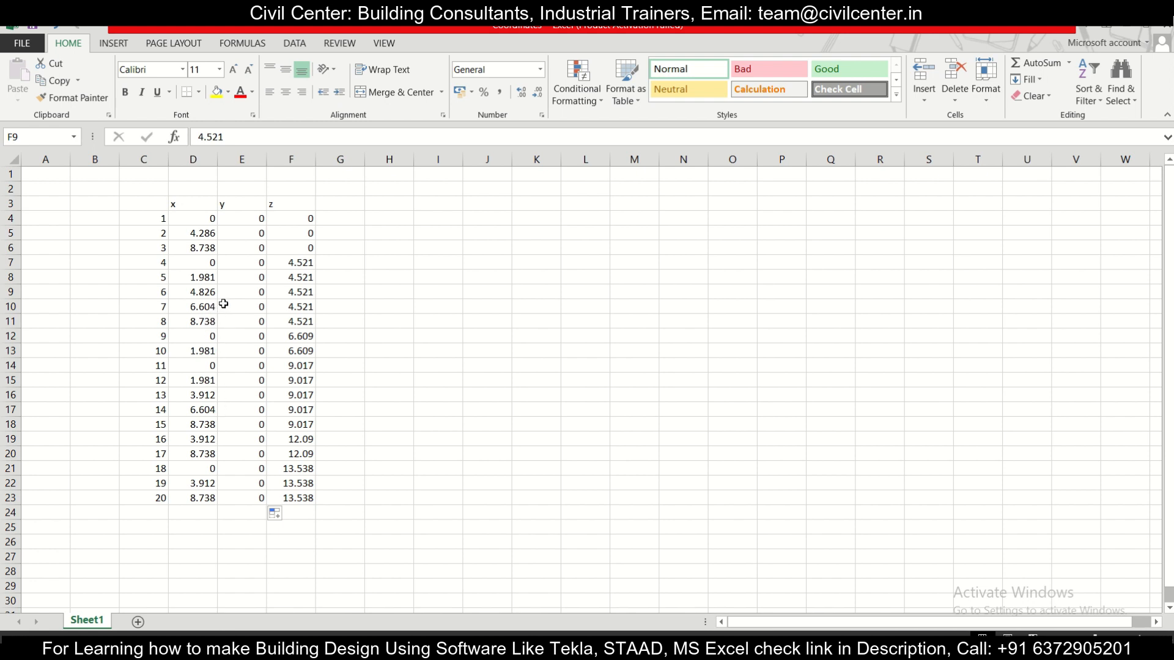
pyautogui.click(201, 235)
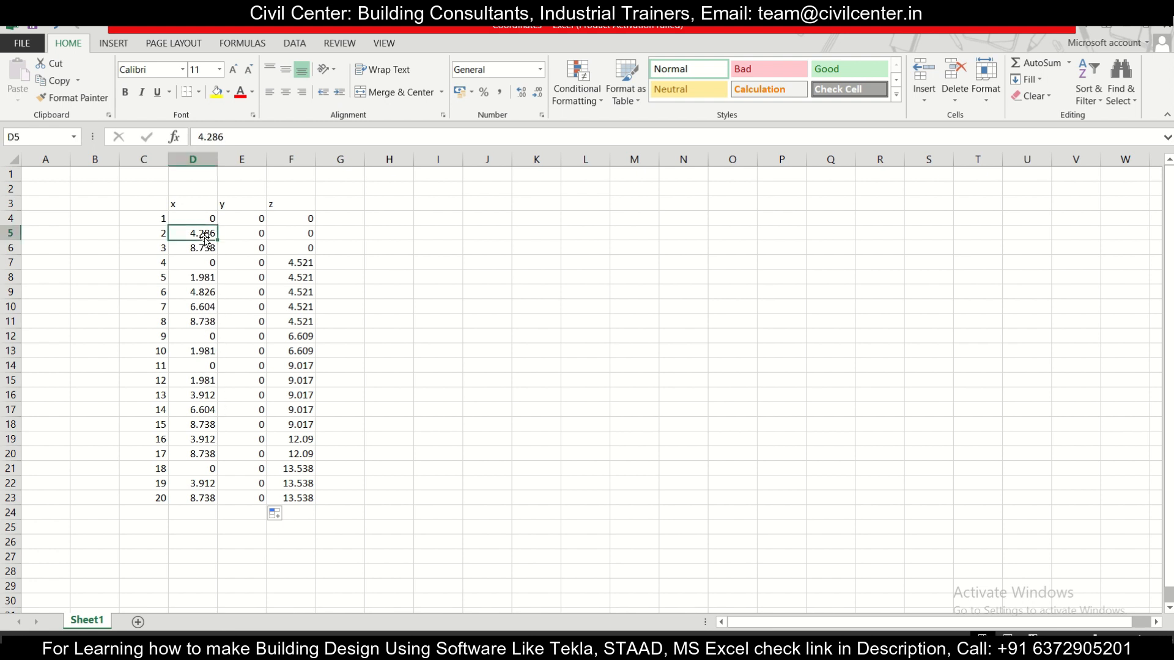
pyautogui.click(231, 136)
pyautogui.hotkey('shift', 'Left')
pyautogui.hotkey('shift', 'Left')
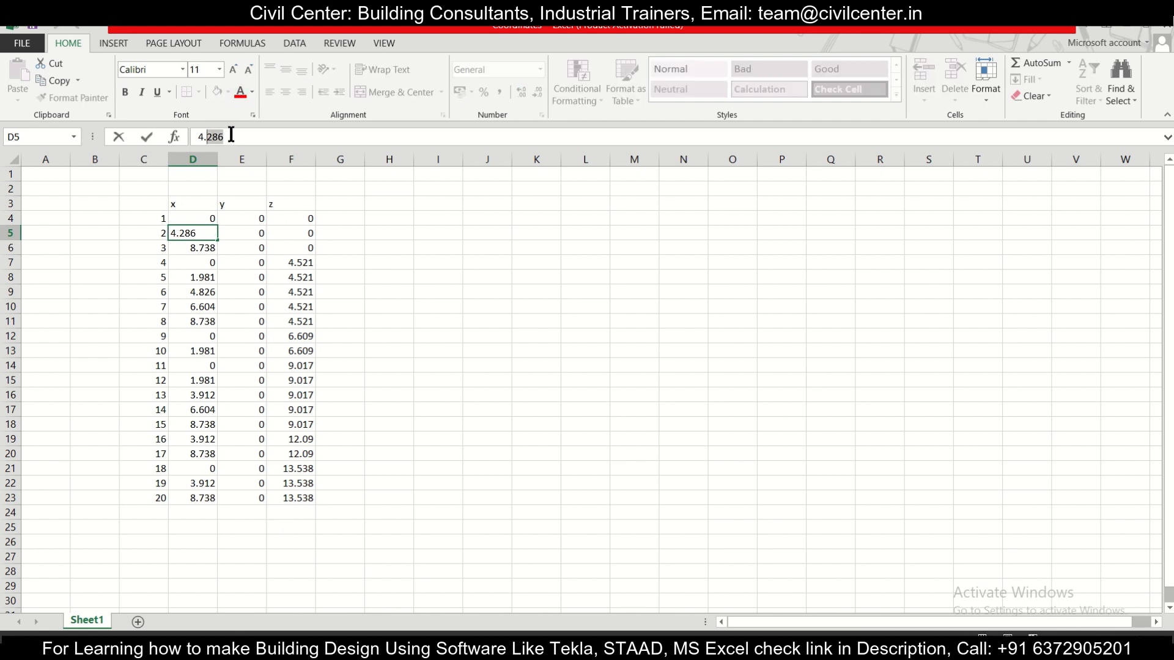
pyautogui.write('82')
pyautogui.click(426, 258)
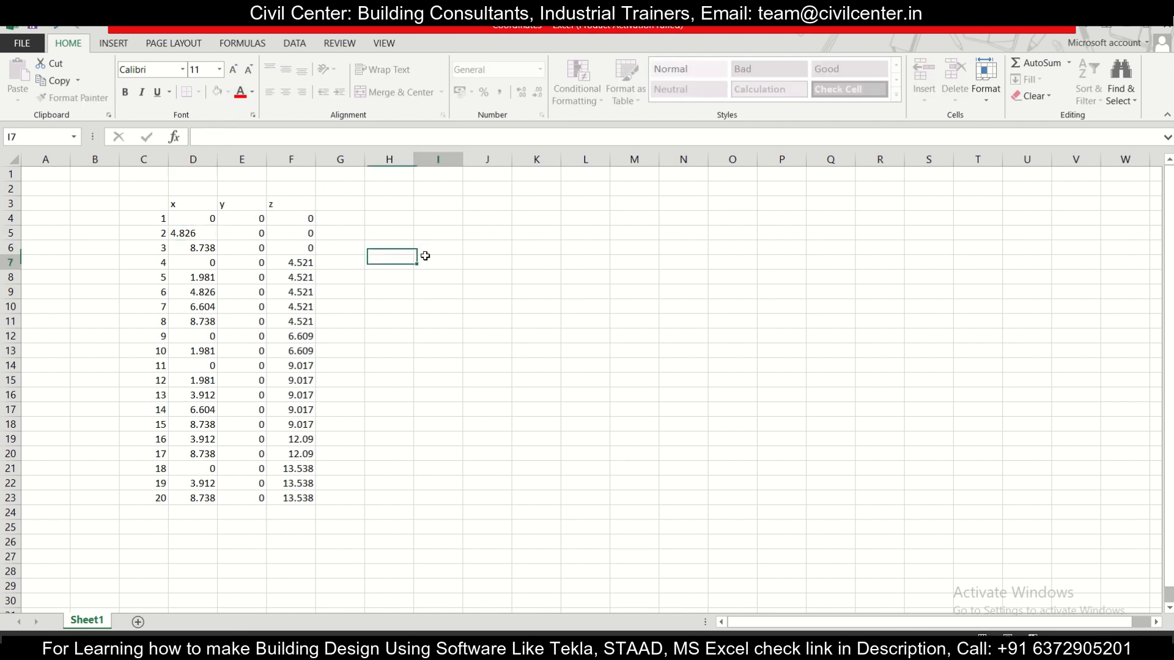
pyautogui.click(1126, 23)
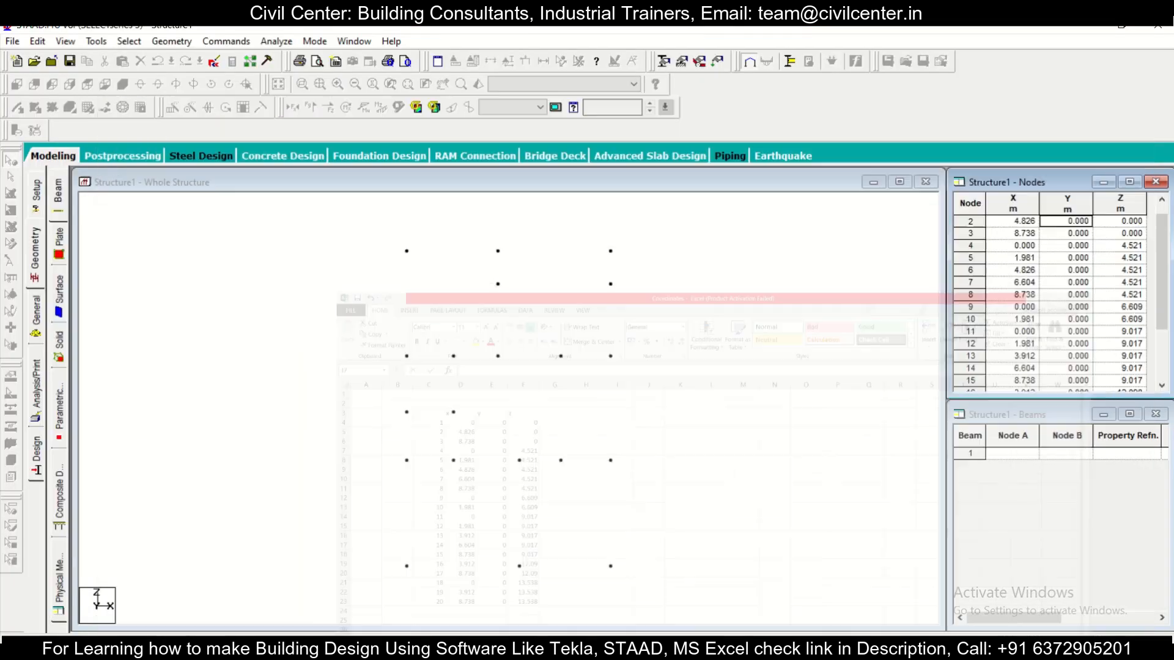
# Step: Add beams from node 1 to 2, node 2 to 3, and node 1 to 4 along the first bay's outer edges
pyautogui.scroll(-2, 638, 350)
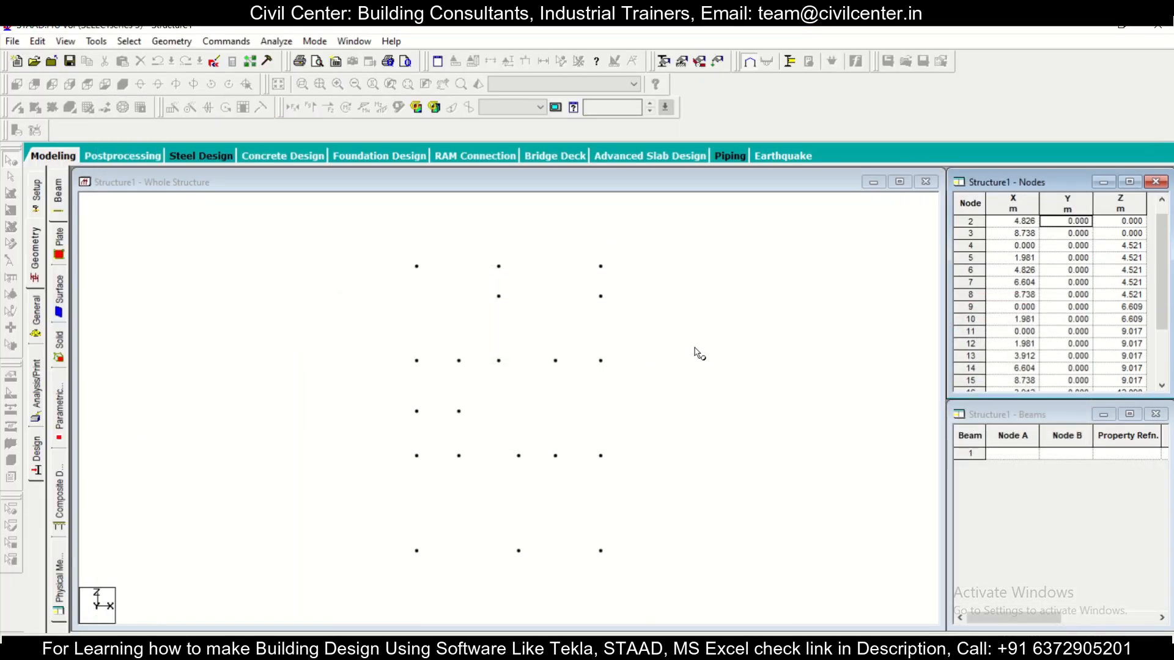
pyautogui.moveTo(695, 348); pyautogui.dragTo(631, 349, button='middle')
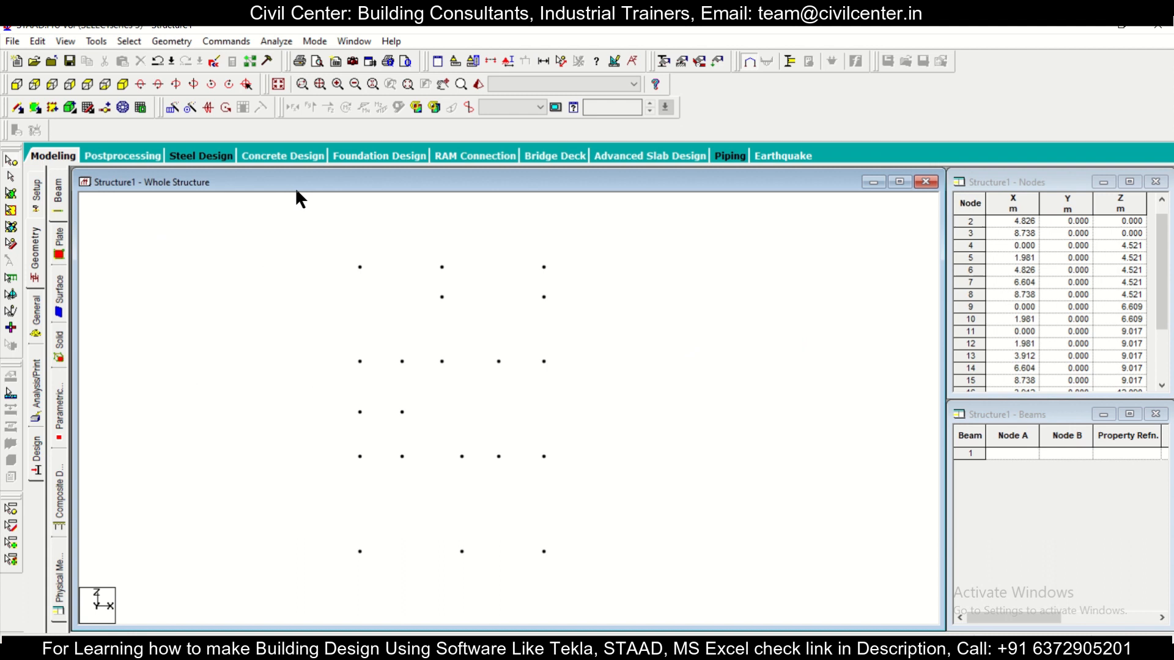
pyautogui.click(17, 108)
pyautogui.click(360, 552)
pyautogui.click(462, 552)
pyautogui.click(544, 551)
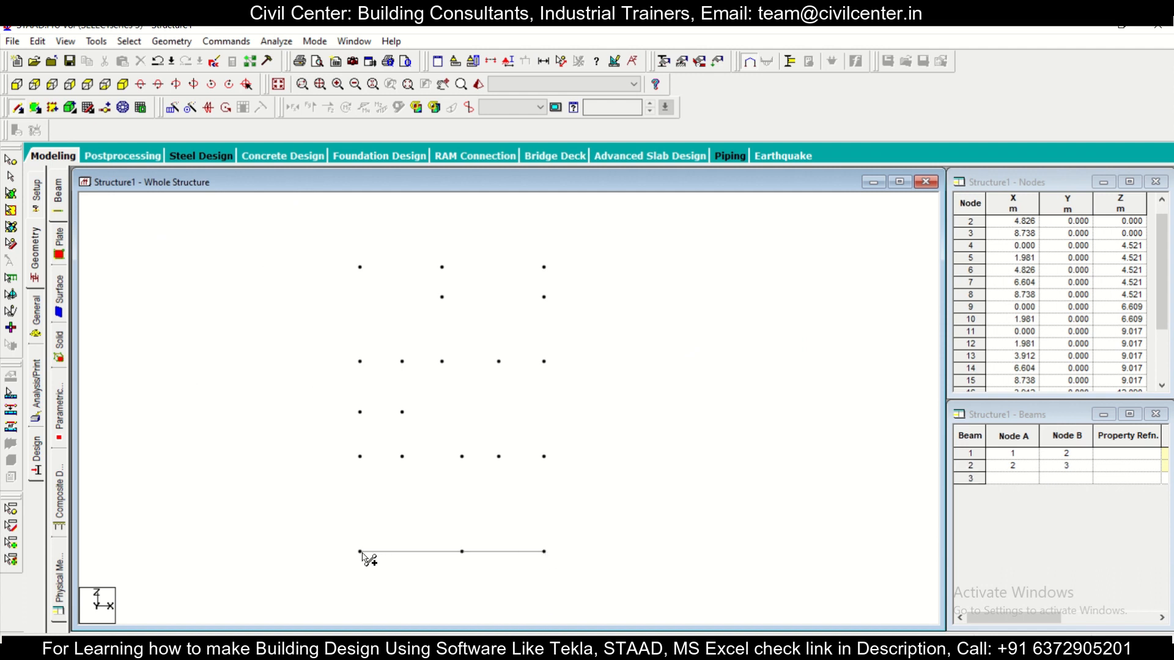
pyautogui.click(360, 457)
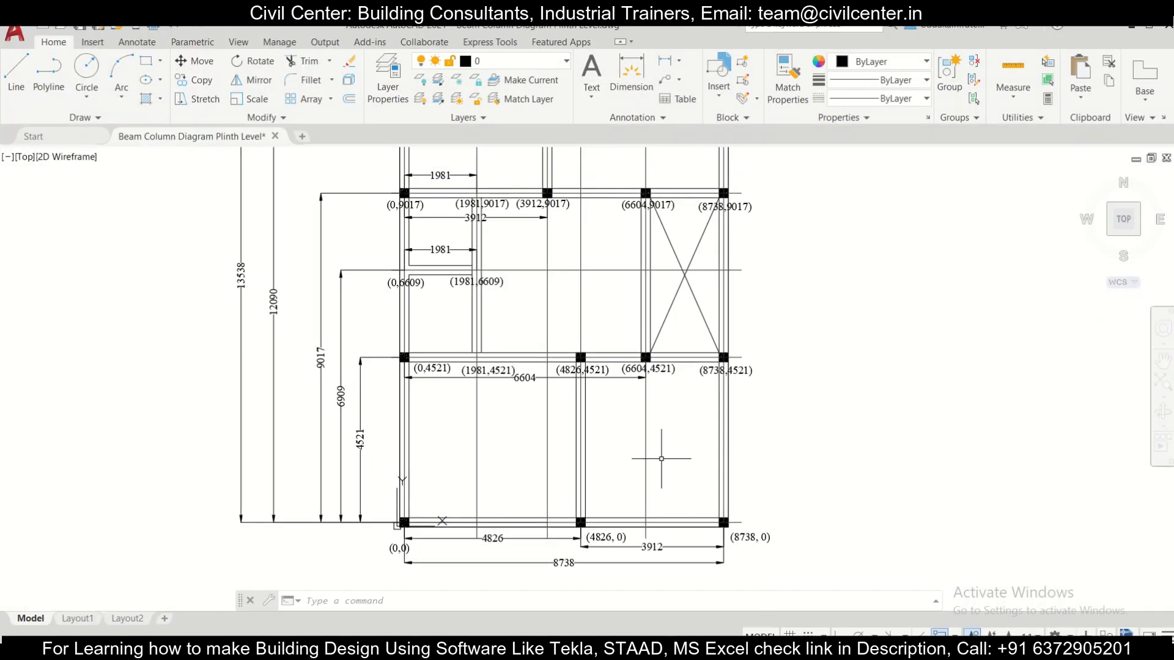
# Step: Check the first bay's beams in the AutoCAD plan and add matching beams from node 2 to 6 and node 3 to 8
pyautogui.scroll(-3, 611, 458)
pyautogui.moveTo(635, 443); pyautogui.dragTo(711, 443, button='middle')
pyautogui.scroll(4, 712, 442)
pyautogui.scroll(-2, 764, 416)
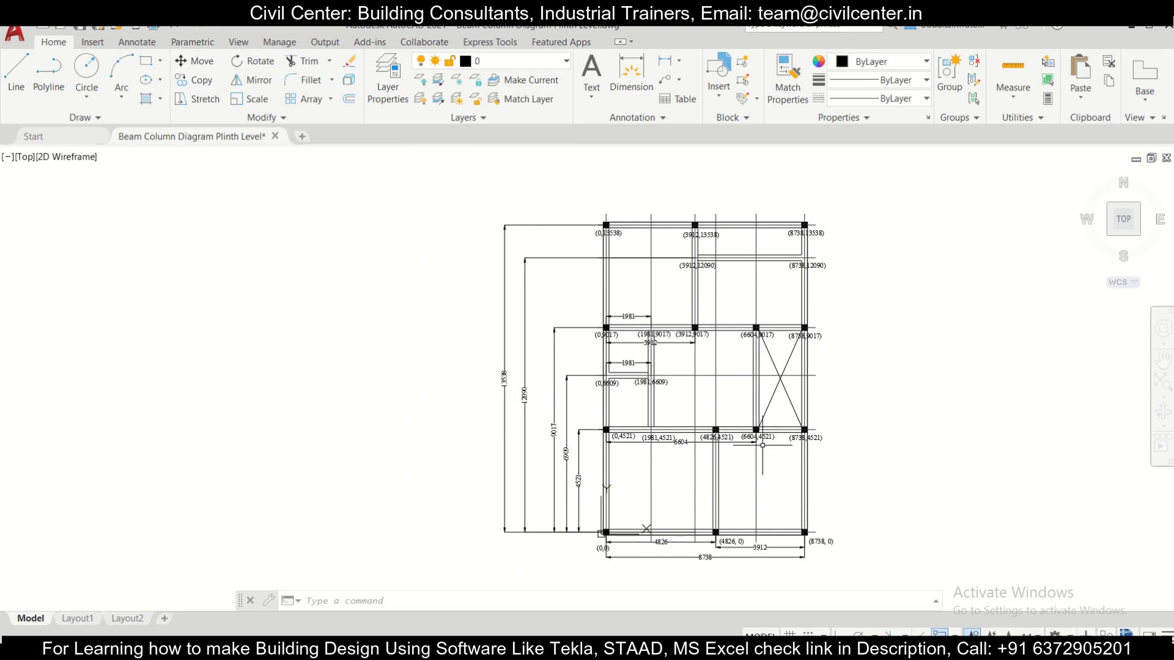
pyautogui.scroll(2, 758, 483)
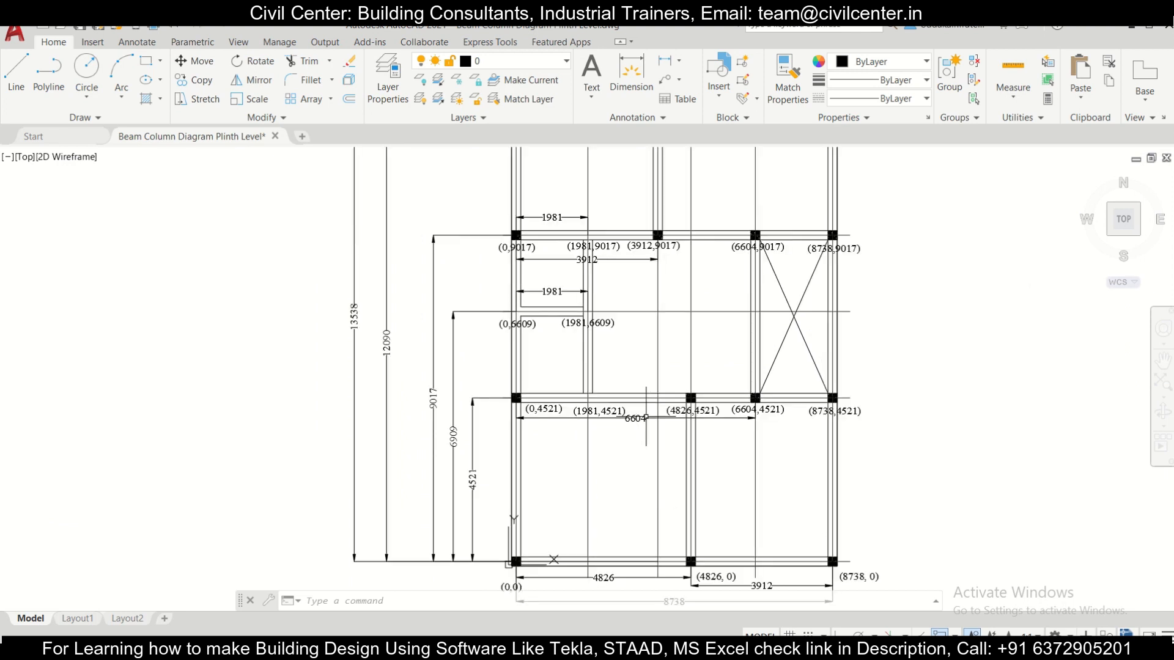
pyautogui.scroll(-2, 773, 398)
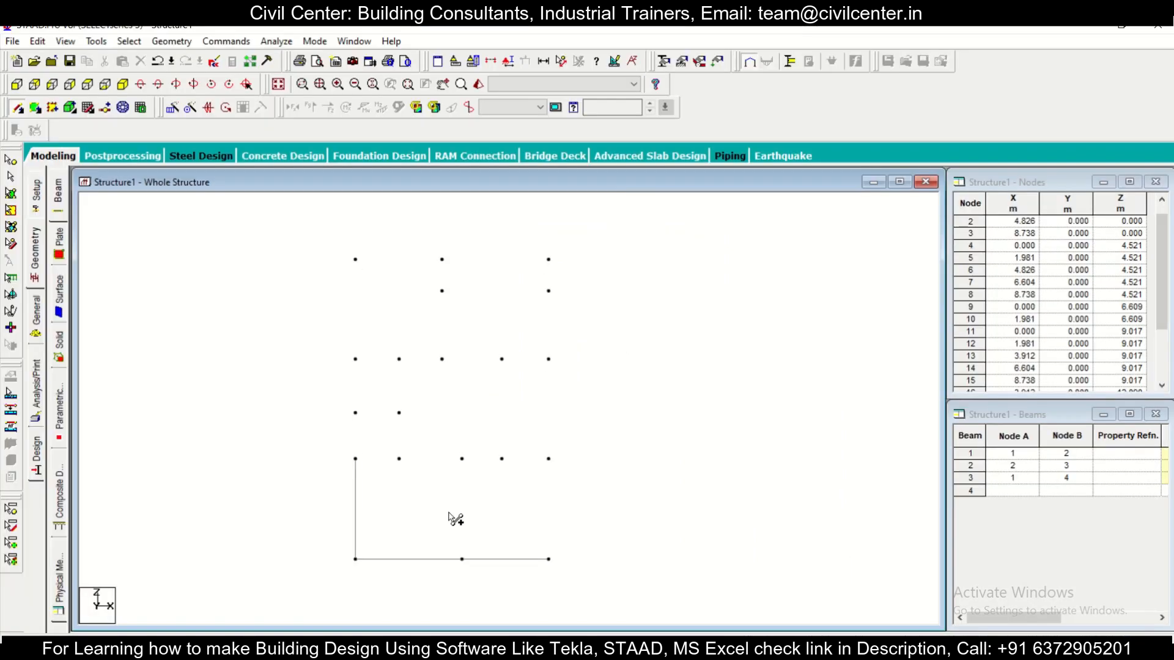
pyautogui.click(355, 459)
pyautogui.press('Escape')
pyautogui.click(17, 108)
pyautogui.click(462, 559)
pyautogui.click(461, 459)
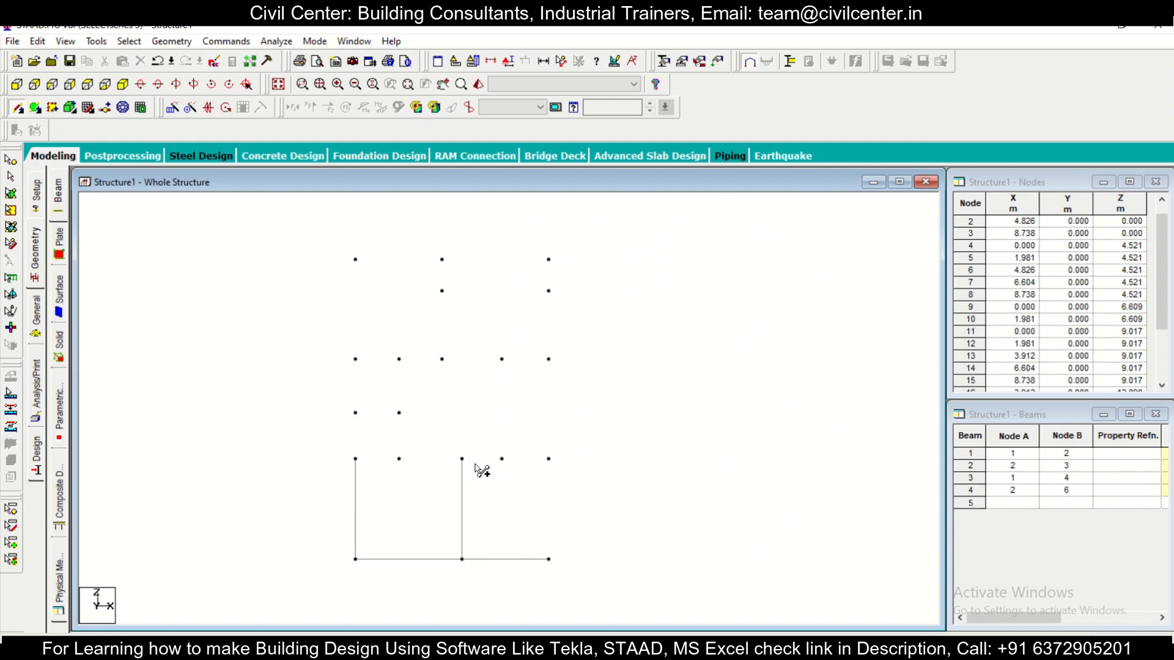
pyautogui.click(548, 559)
pyautogui.click(548, 459)
# Step: Check the AutoCAD plan and connect nodes 4, 5, 6, 7 and 8 in sequence with beams along the z = 4.521 row
pyautogui.hotkey('alt', 'Tab')
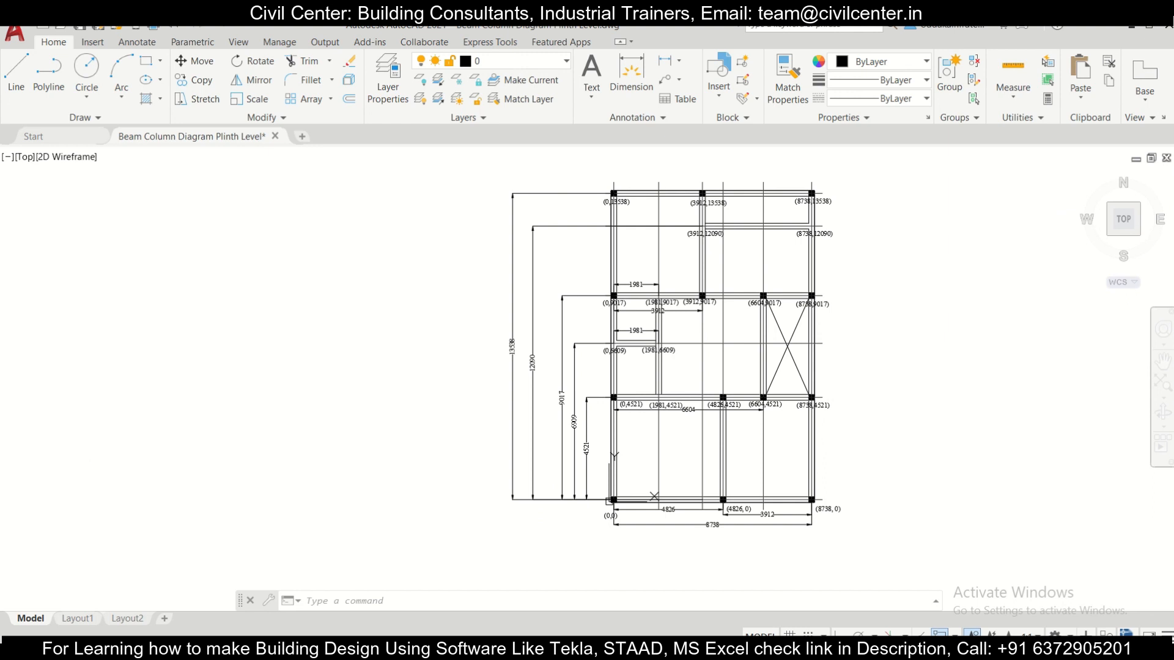
pyautogui.hotkey('alt', 'Tab')
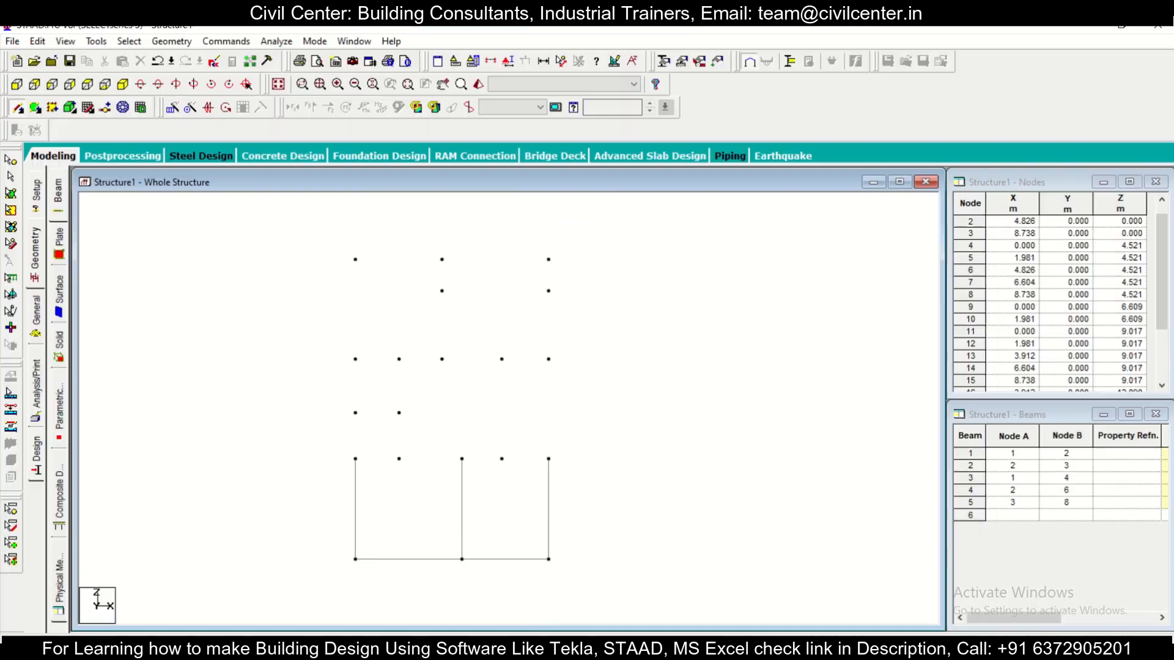
pyautogui.click(355, 459)
pyautogui.click(399, 458)
pyautogui.click(461, 459)
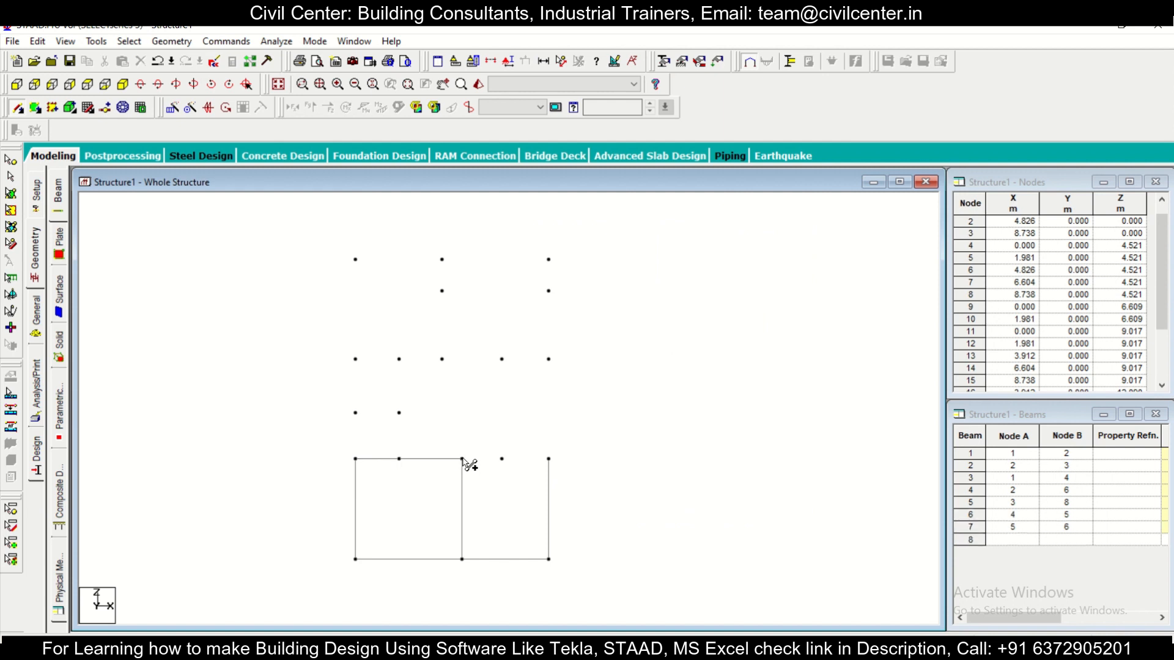
pyautogui.click(502, 459)
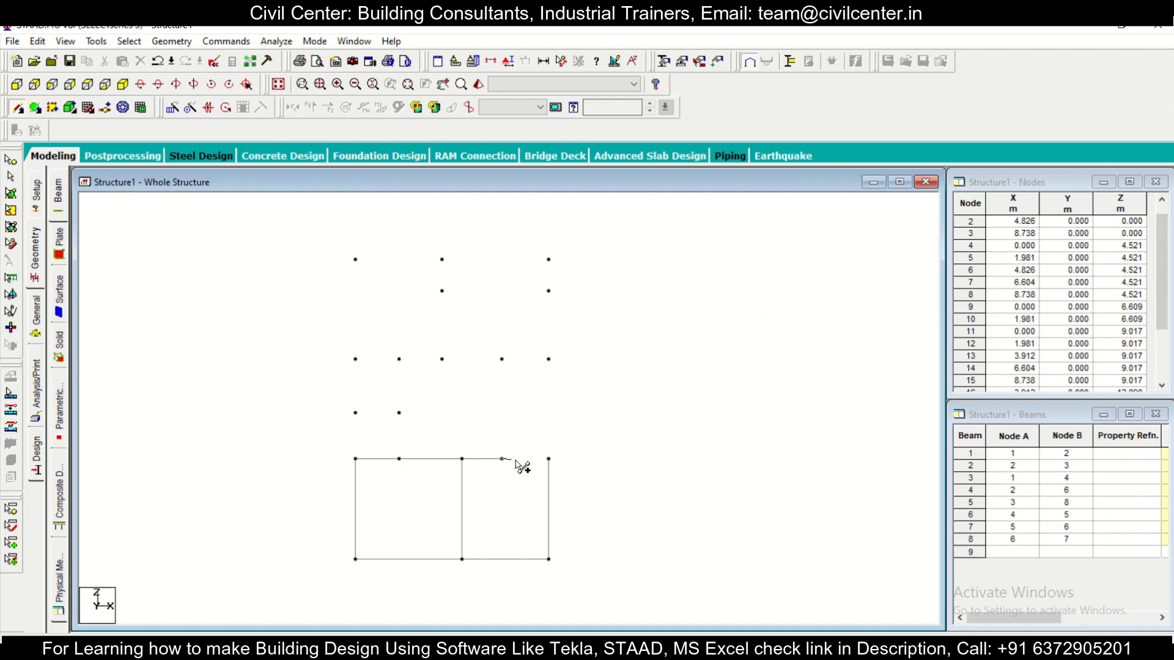
pyautogui.click(549, 459)
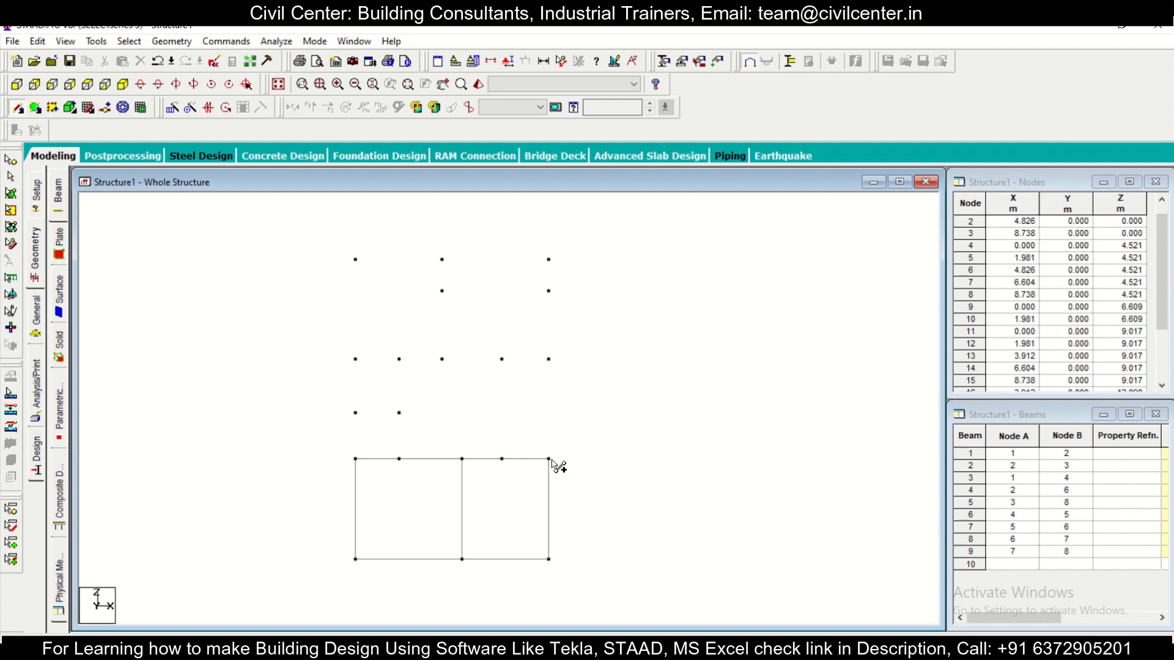
# Step: Add beams from node 4 to 9 and node 5 to 10, and join nodes 9 and 10 along the z = 6.609 row
pyautogui.click(356, 459)
pyautogui.click(355, 413)
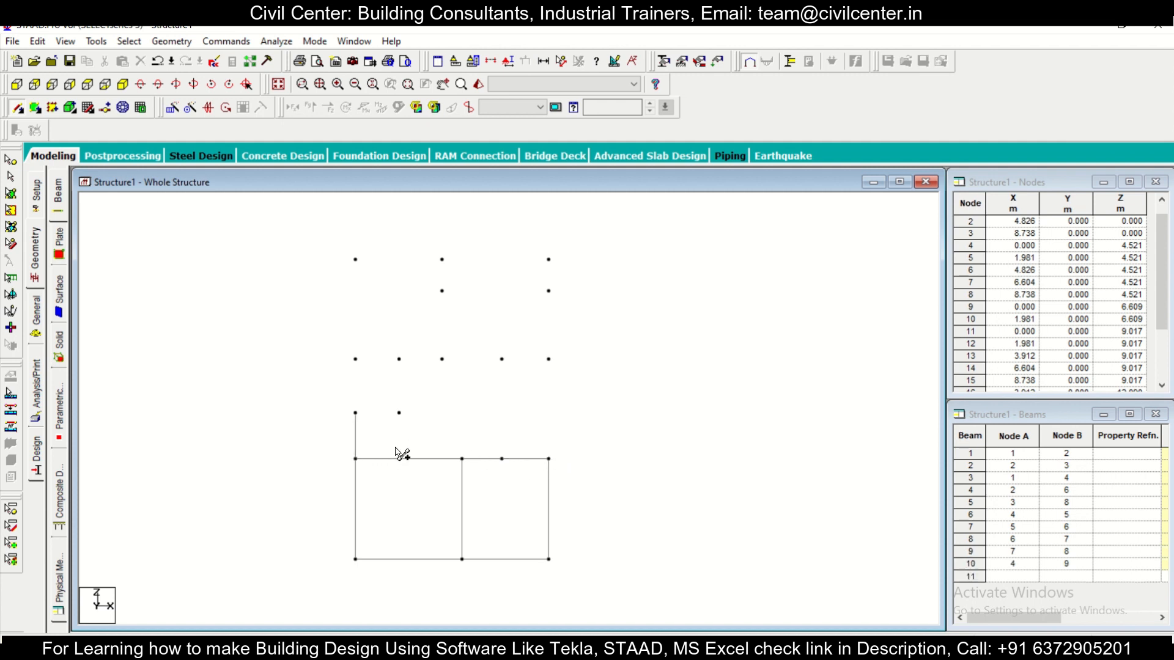
pyautogui.click(399, 458)
pyautogui.click(399, 413)
pyautogui.click(356, 414)
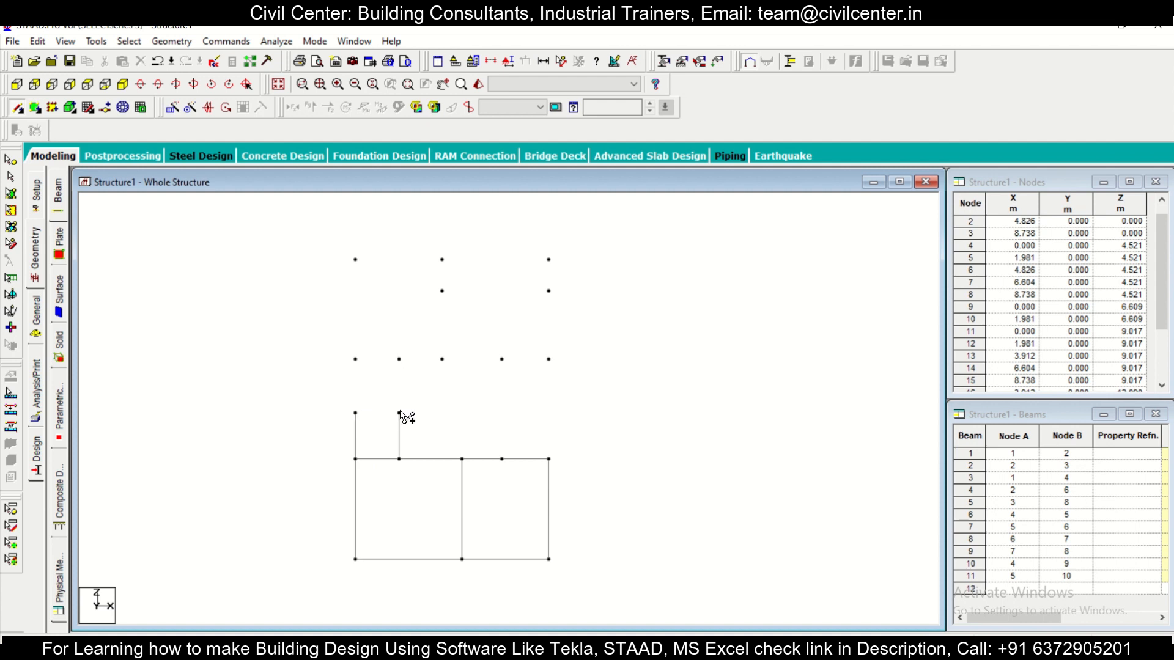
pyautogui.click(399, 414)
pyautogui.click(356, 414)
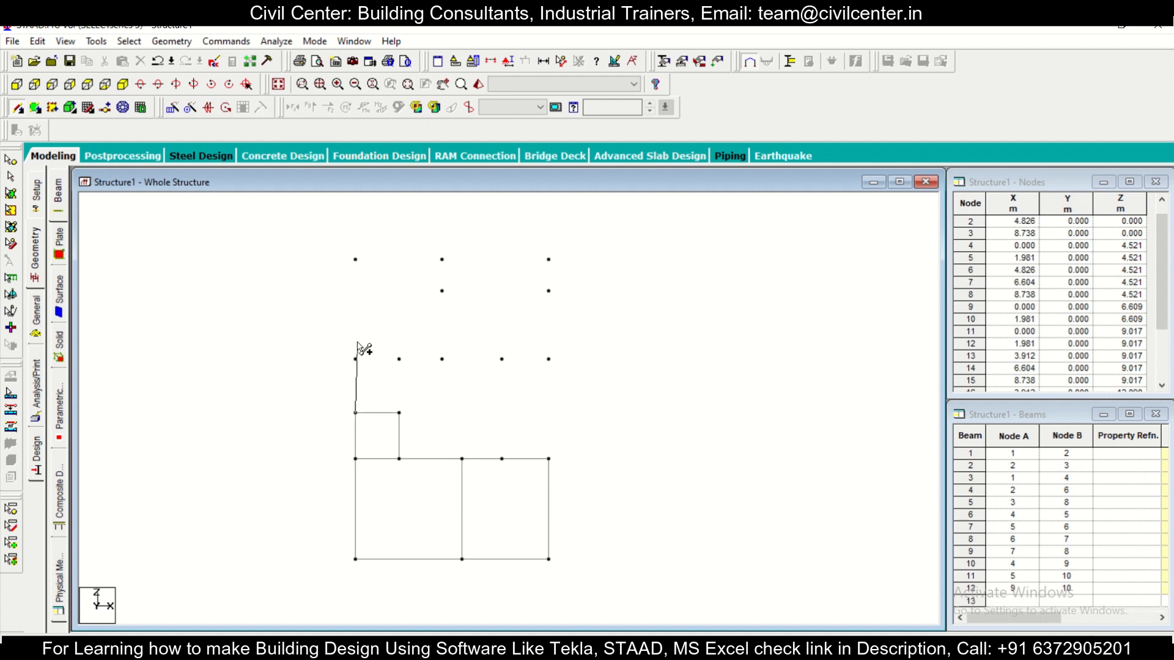
# Step: Extend the small room's two side beams up to the z = 9.017 row, from node 9 to 11 and node 10 to 12
pyautogui.click(399, 413)
pyautogui.click(398, 360)
pyautogui.click(356, 359)
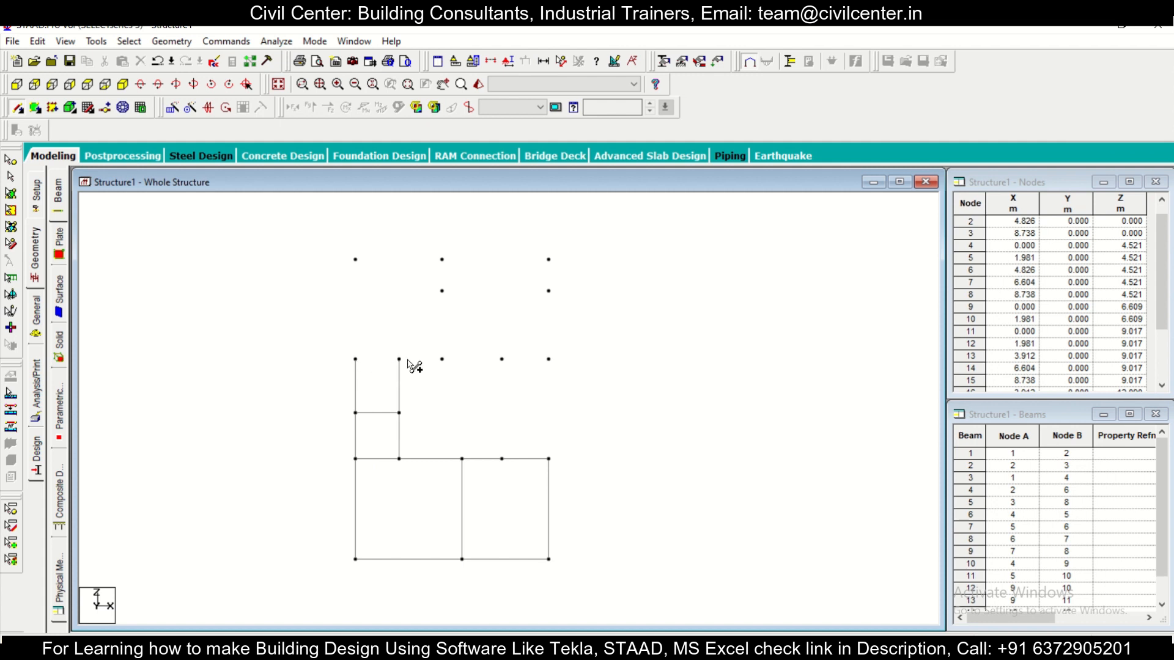
pyautogui.press('Escape')
# Step: Add beams from node 7 to 14 and node 8 to 15 on both sides of the cross-marked bay
pyautogui.click(31, 108)
pyautogui.click(17, 108)
pyautogui.click(501, 458)
pyautogui.click(502, 359)
pyautogui.click(549, 458)
pyautogui.click(548, 359)
# Step: Check the AutoCAD plan and connect nodes 11, 12, 13, 14 and 15 in sequence with beams along the z = 9.017 row
pyautogui.hotkey('alt', 'Tab')
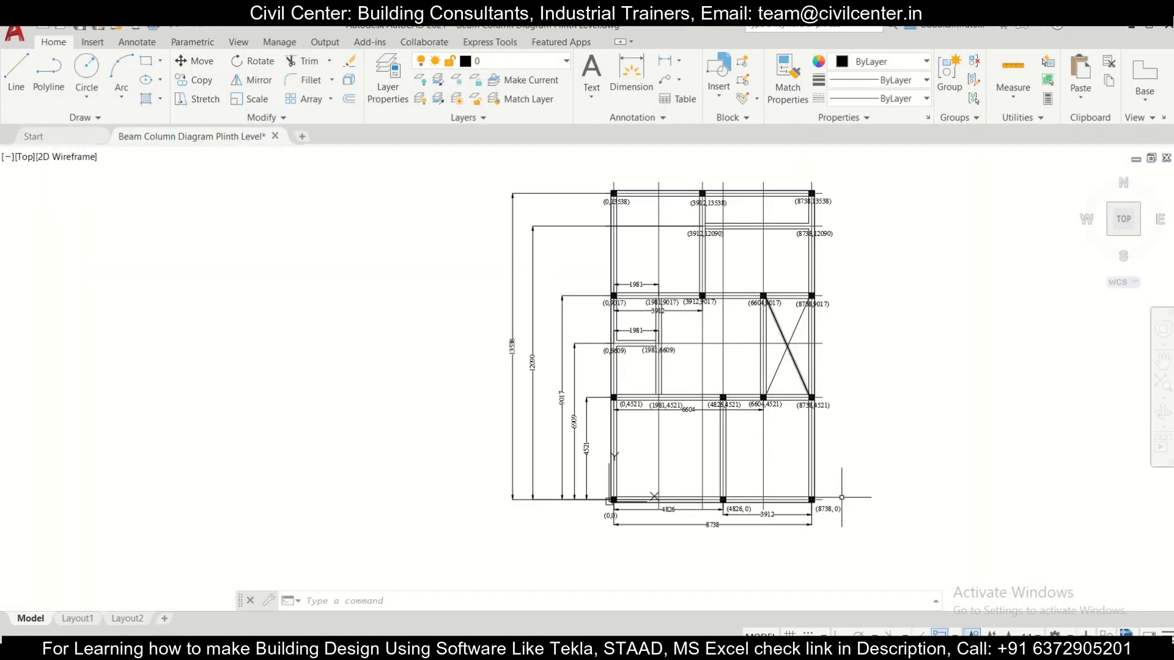
pyautogui.hotkey('alt', 'Tab')
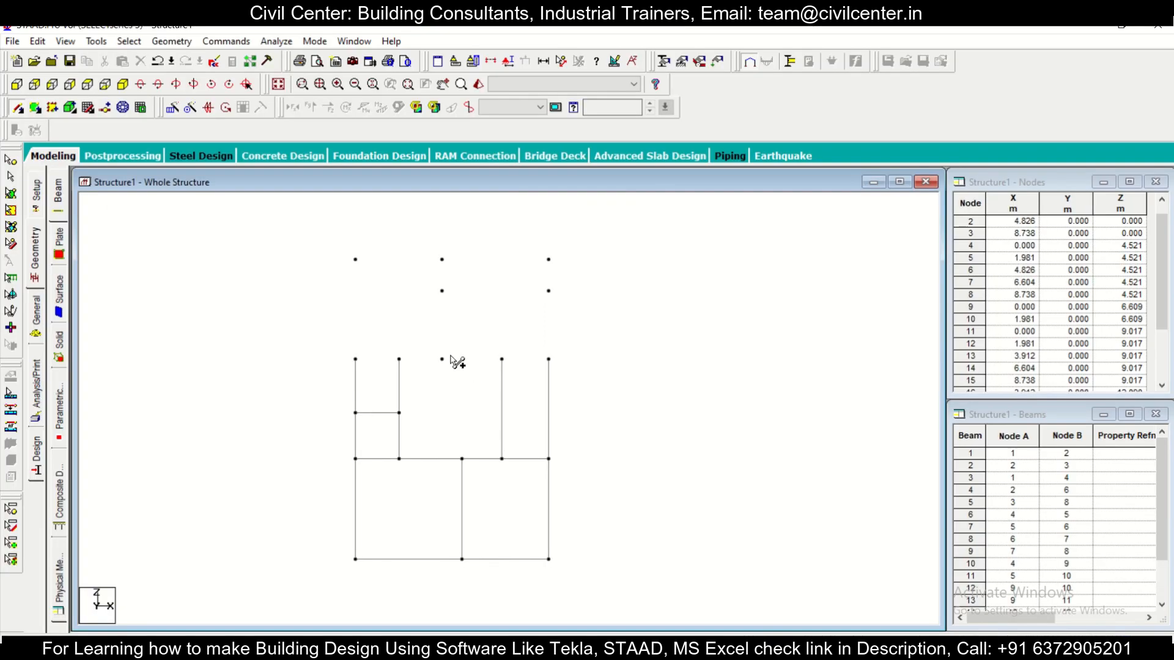
pyautogui.click(355, 359)
pyautogui.click(400, 359)
pyautogui.click(443, 359)
pyautogui.click(502, 359)
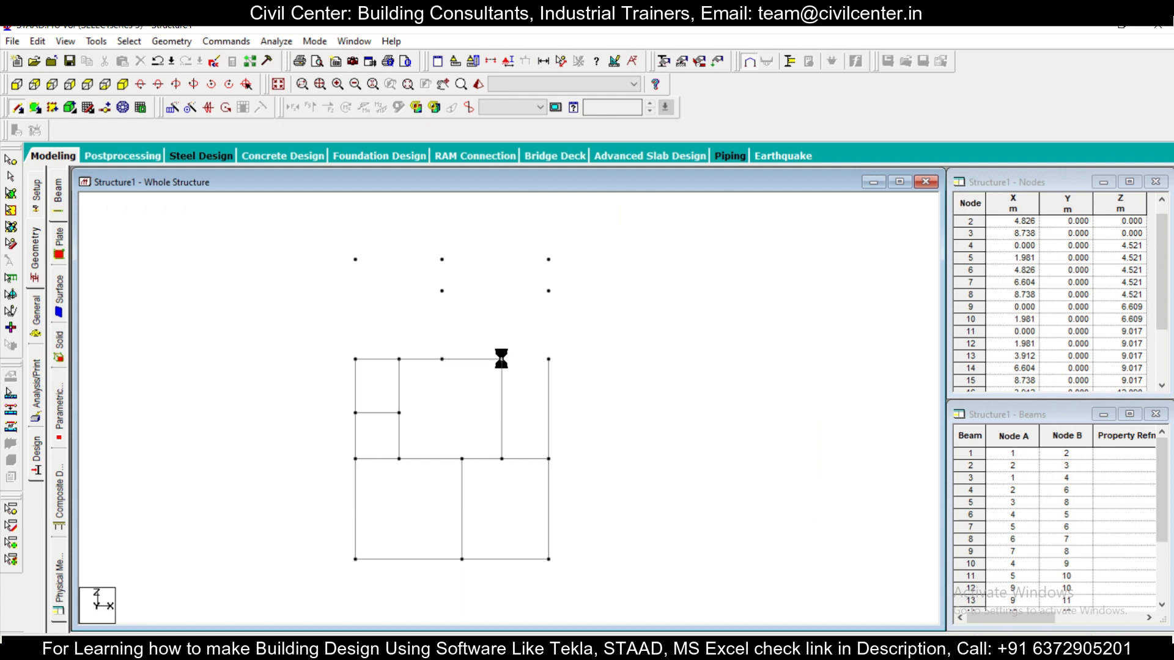
pyautogui.click(547, 359)
# Step: Add beams from node 11 to 18, 13 to 16 and 15 to 17, and join nodes 16 and 17 along z = 12.090
pyautogui.click(355, 259)
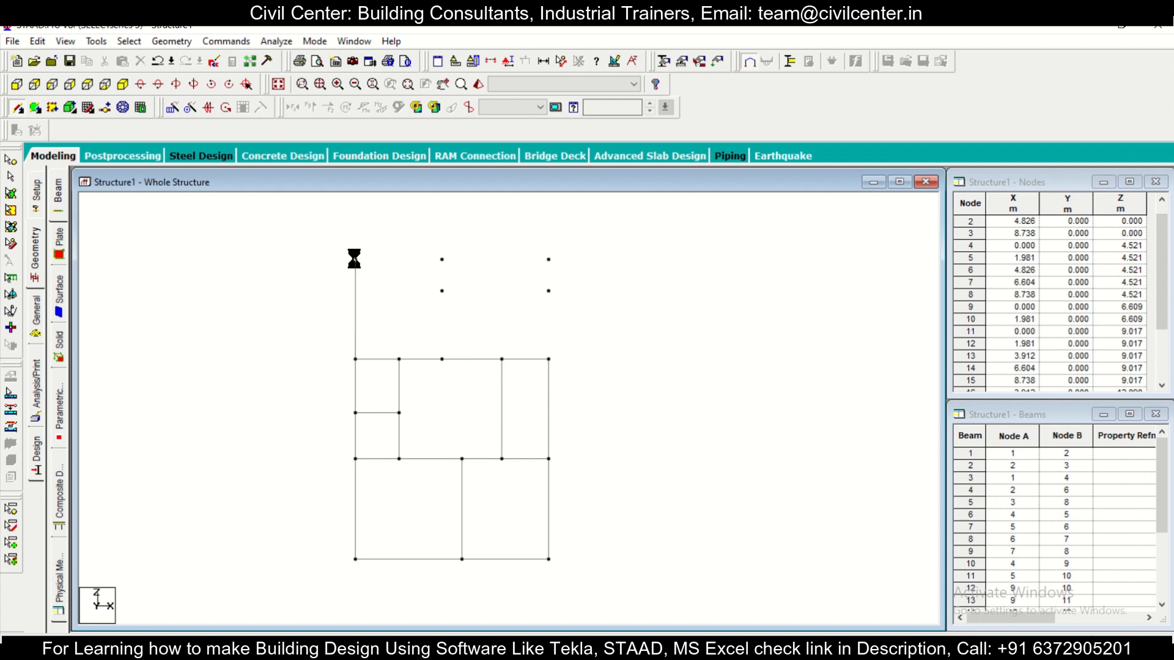
pyautogui.click(443, 353)
pyautogui.click(443, 292)
pyautogui.click(549, 359)
pyautogui.click(549, 291)
pyautogui.click(548, 291)
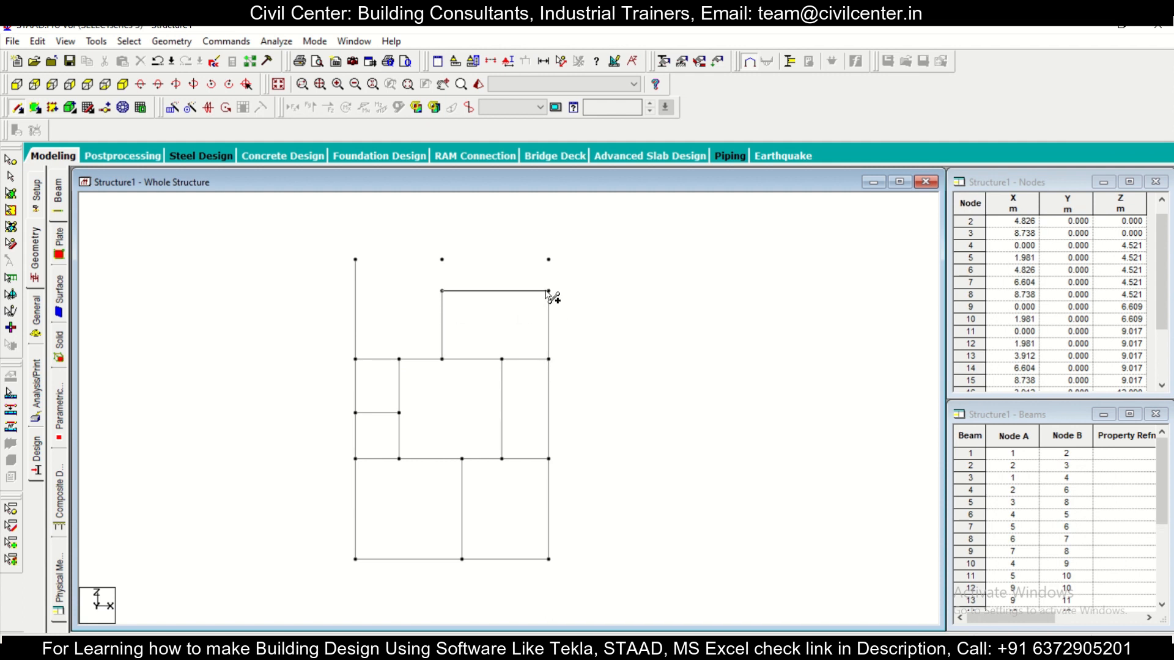
pyautogui.click(442, 292)
# Step: Add beams from node 16 to 19 and 17 to 20, and connect nodes 18, 19 and 20 along the z = 13.538 row
pyautogui.click(443, 292)
pyautogui.click(443, 260)
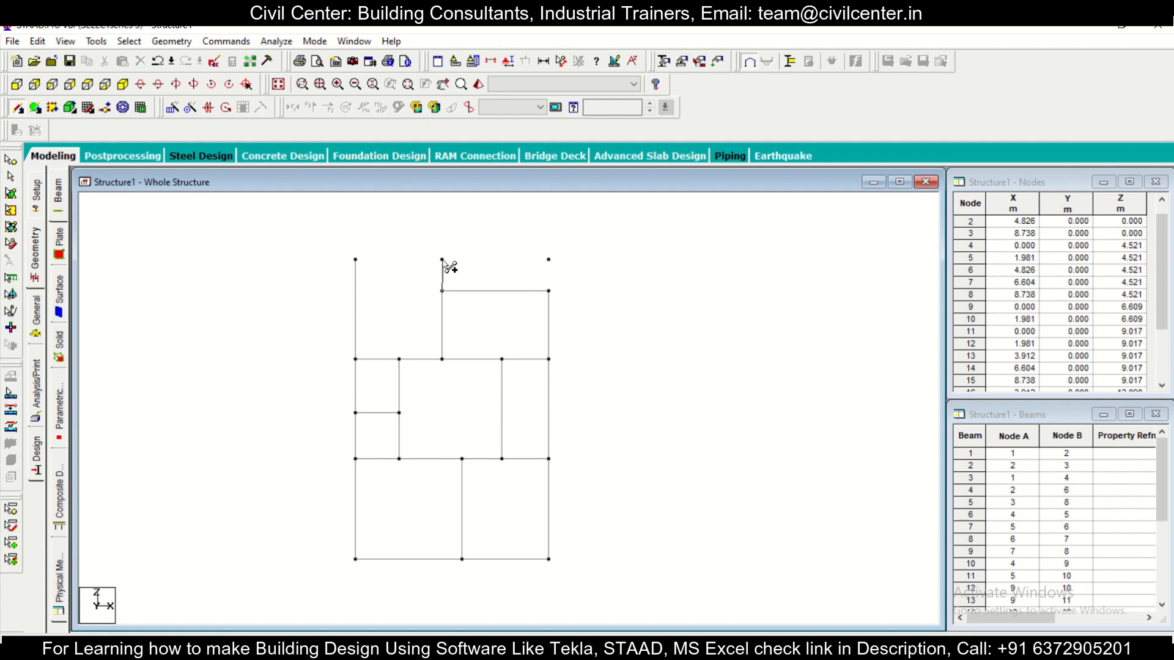
pyautogui.click(549, 292)
pyautogui.click(548, 260)
pyautogui.click(443, 260)
pyautogui.click(548, 259)
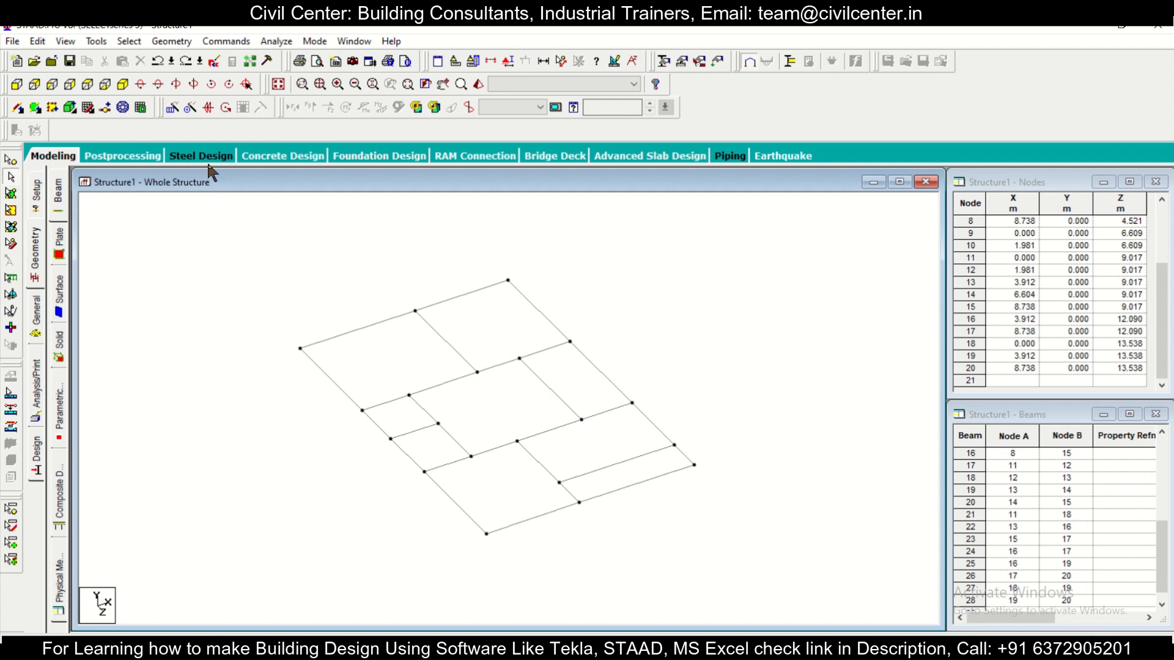
# Step: Copy all plinth beams one step in the global Y direction with Translational Repeat at 3 m spacing, from an isometric view
pyautogui.click(122, 88)
pyautogui.moveTo(192, 252); pyautogui.dragTo(791, 573)
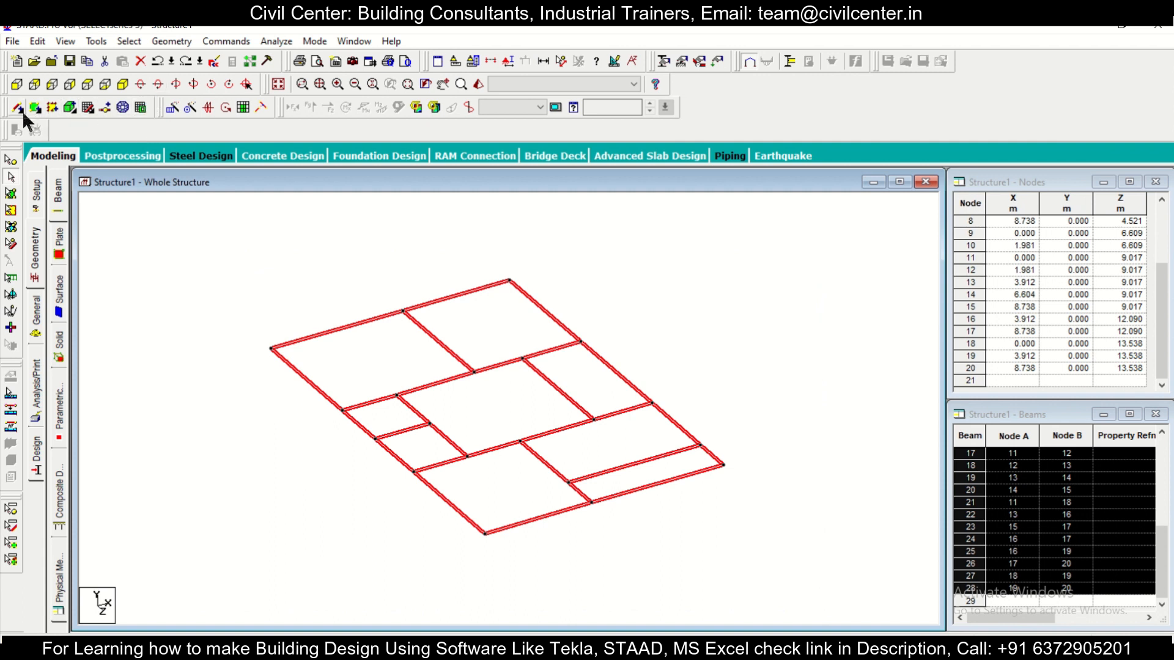
pyautogui.click(171, 108)
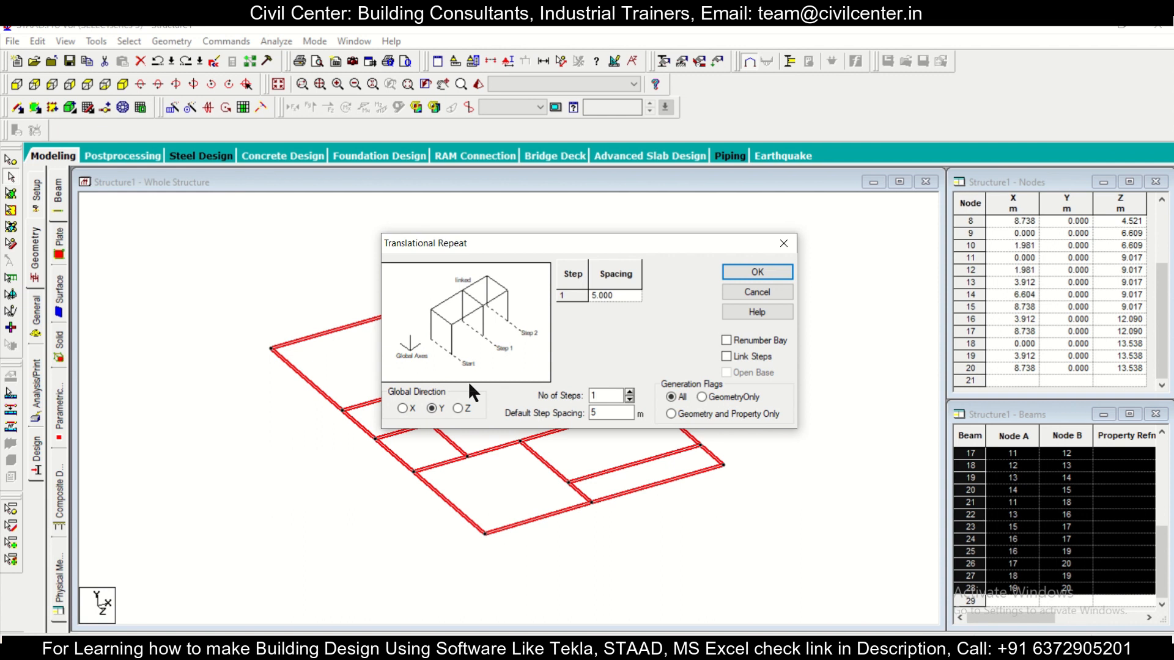
pyautogui.doubleClick(616, 414)
pyautogui.write('3')
pyautogui.click(611, 296)
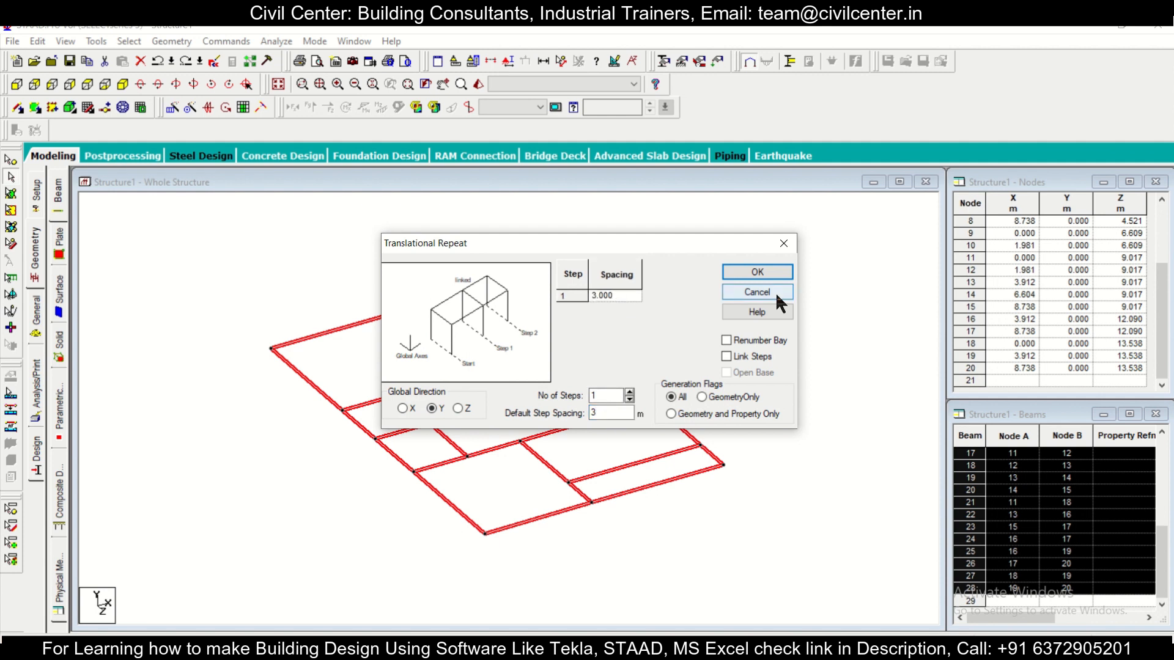
pyautogui.click(780, 272)
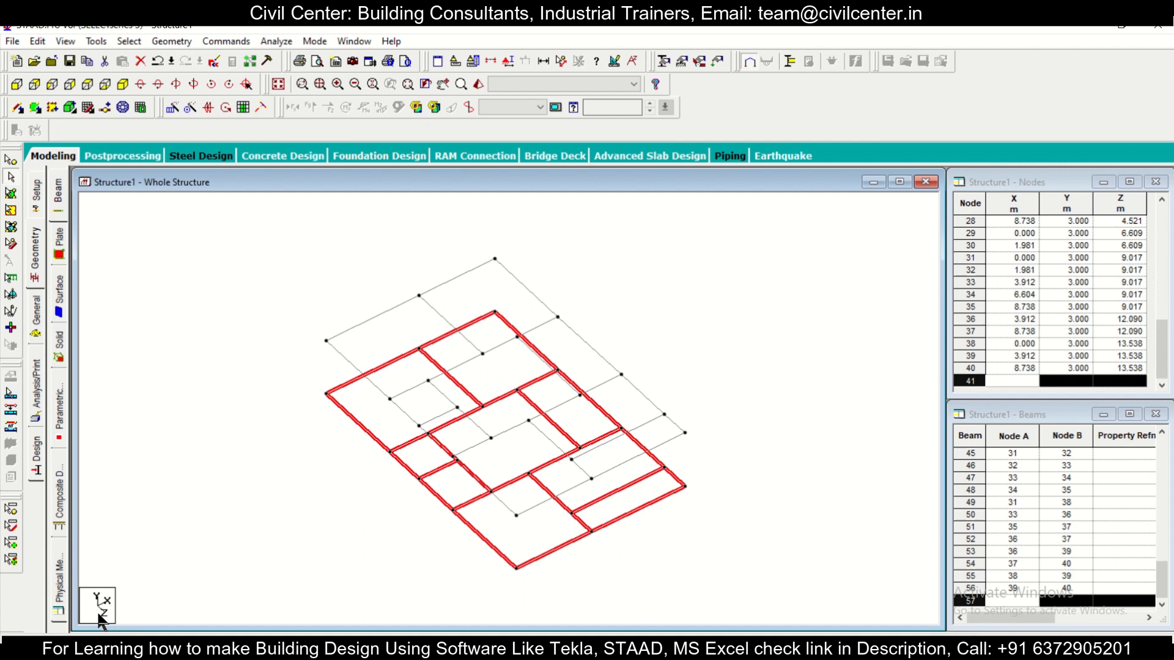
# Step: Examine the plinth beams and the copied level above them from several angles, and clear the beam selection
pyautogui.press('Left')
pyautogui.press('Left')
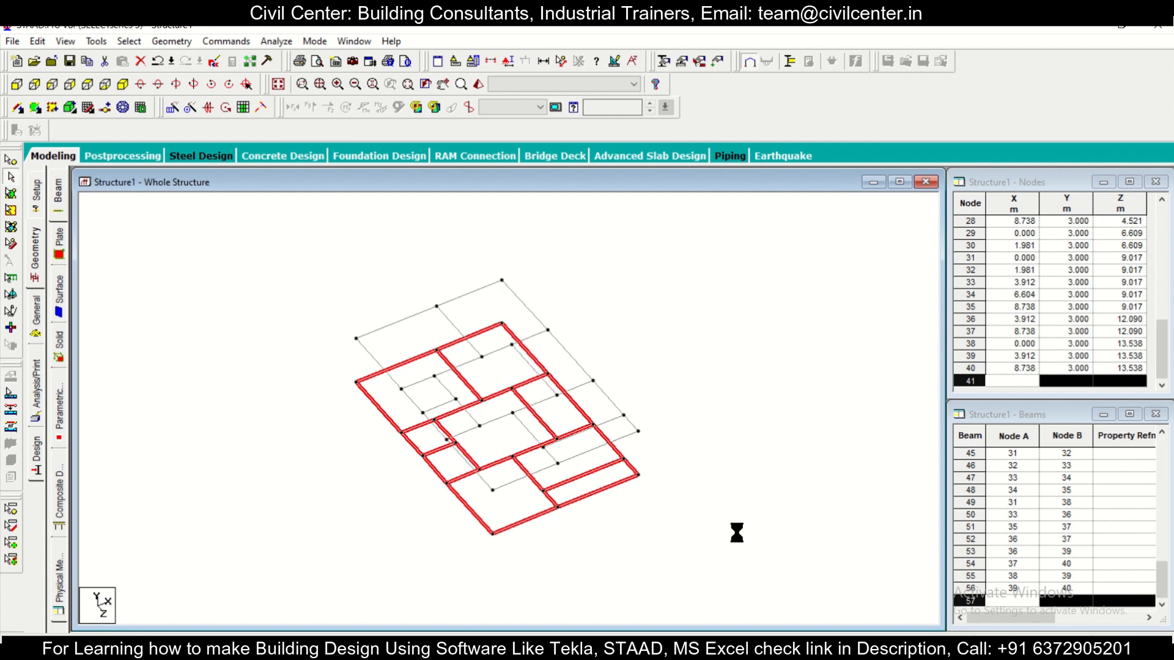
pyautogui.press('Right')
pyautogui.press('Right')
pyautogui.press('Right')
pyautogui.press('Right')
pyautogui.press('Right')
pyautogui.press('Right')
pyautogui.press('Right')
pyautogui.press('Right')
pyautogui.press('Right')
pyautogui.press('Right')
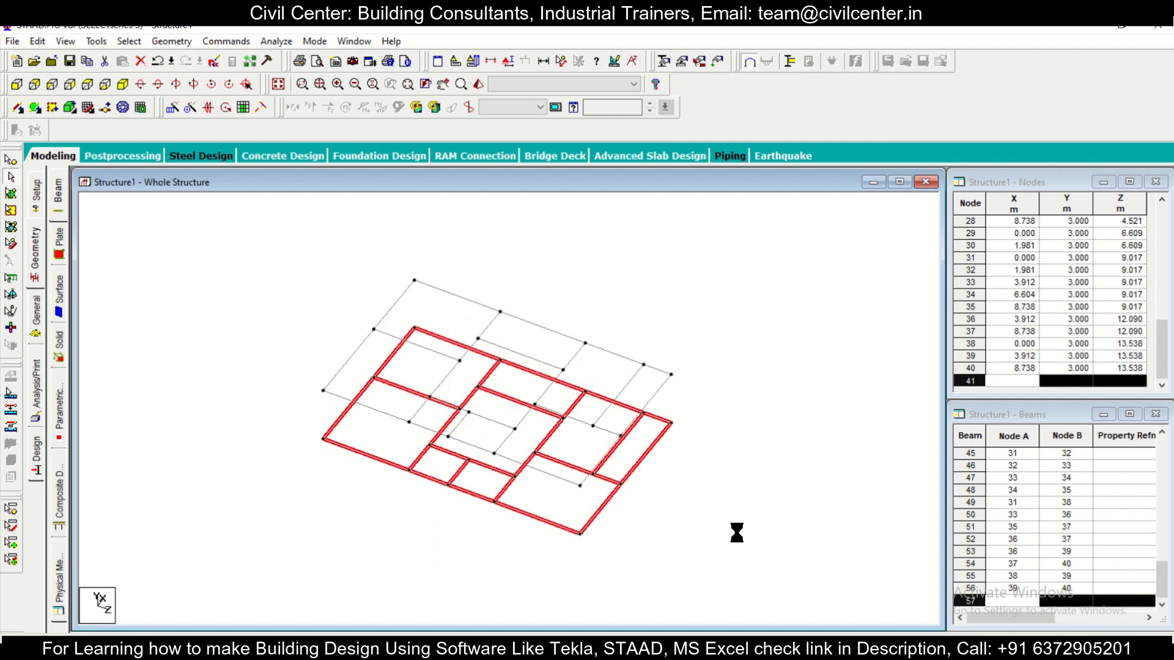
pyautogui.press('Up')
pyautogui.press('Up')
pyautogui.press('Up')
pyautogui.press('Up')
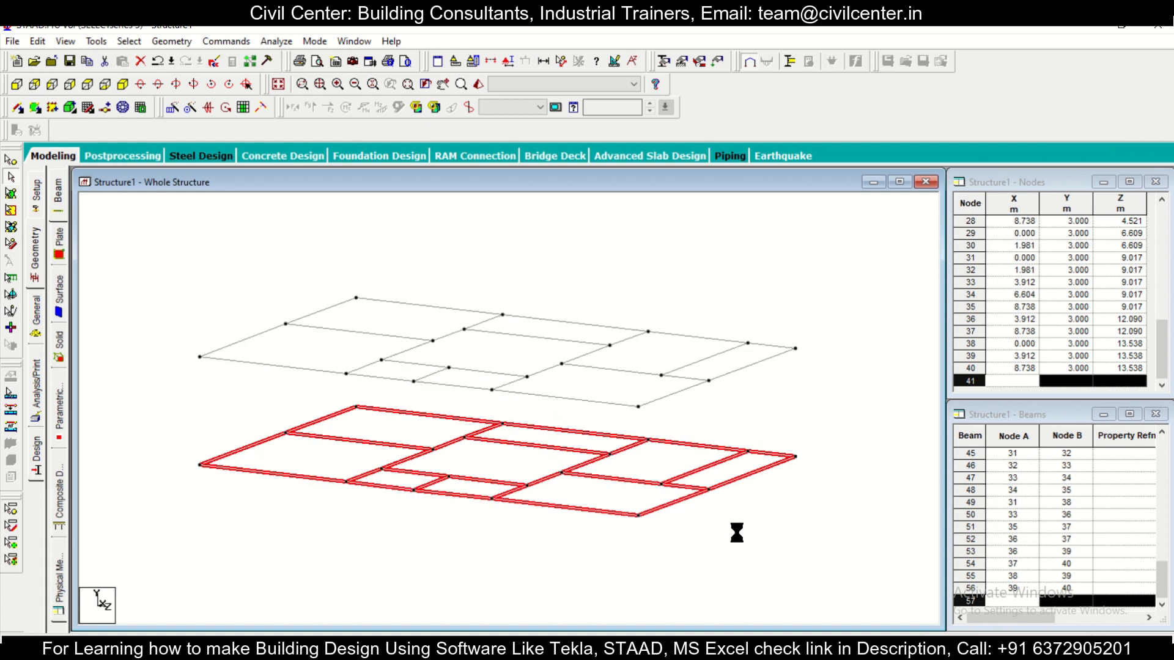
pyautogui.press('Down')
pyautogui.press('Down')
pyautogui.press('Down')
pyautogui.press('Down')
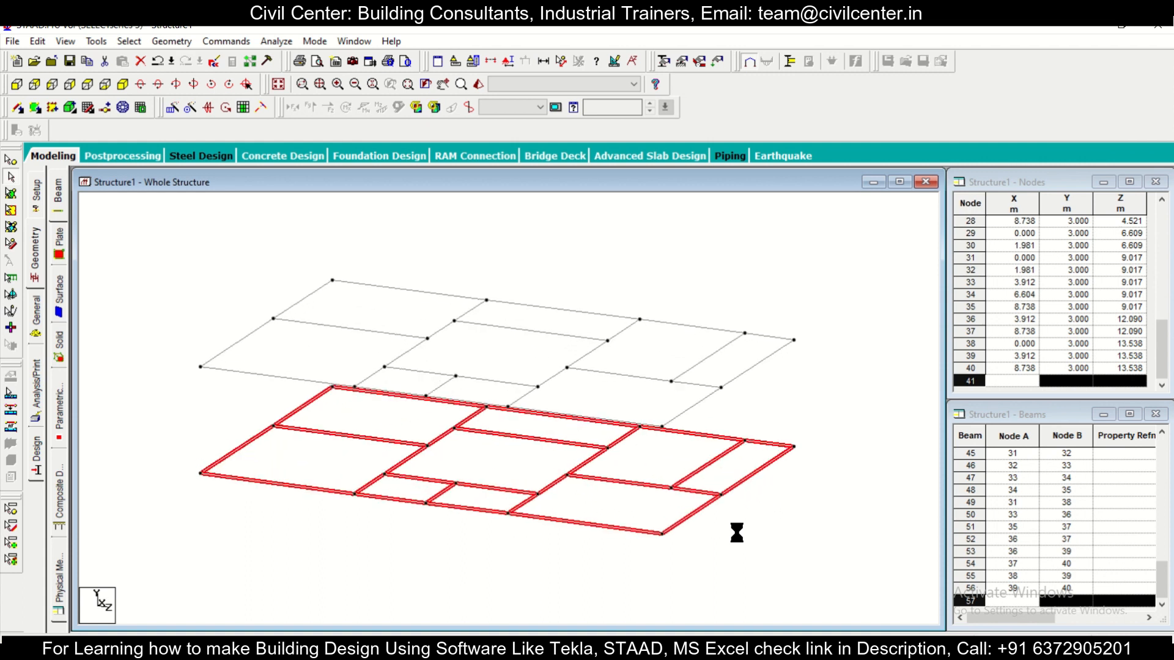
pyautogui.press('Left')
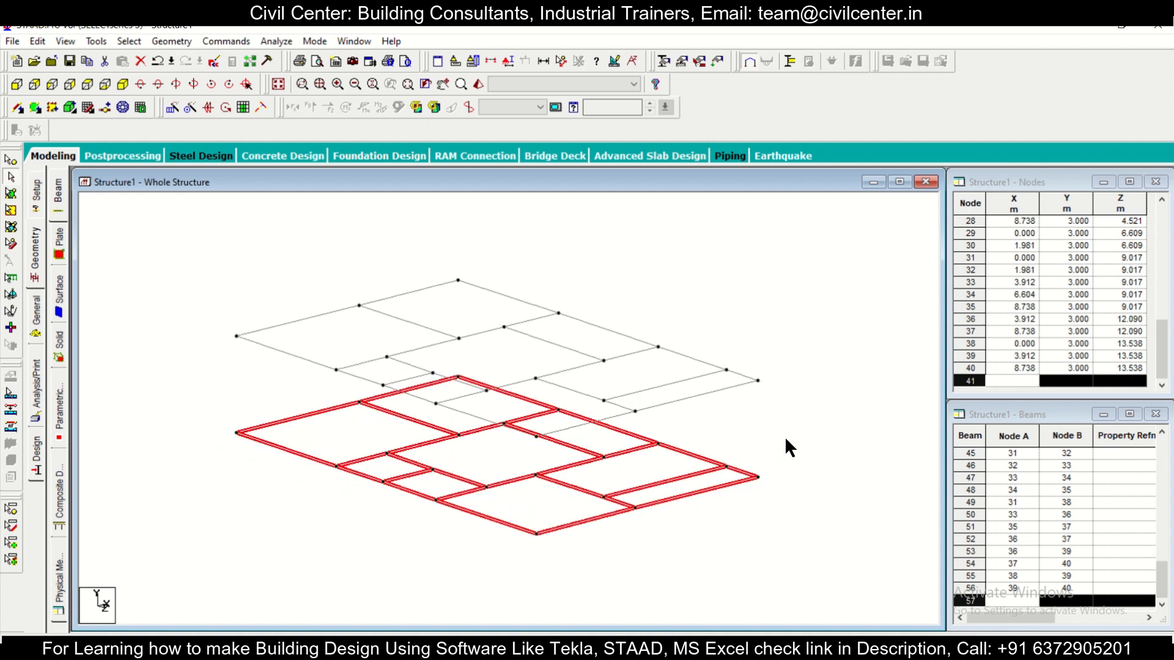
pyautogui.click(756, 437)
pyautogui.scroll(2, 810, 480)
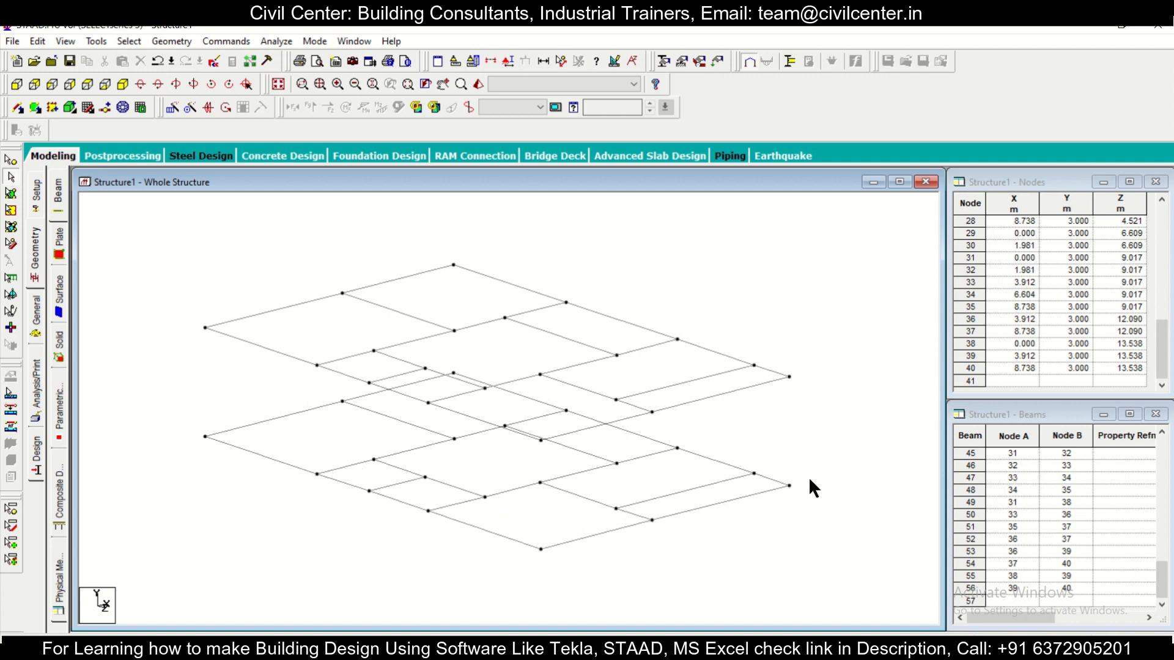
pyautogui.scroll(-1, 810, 479)
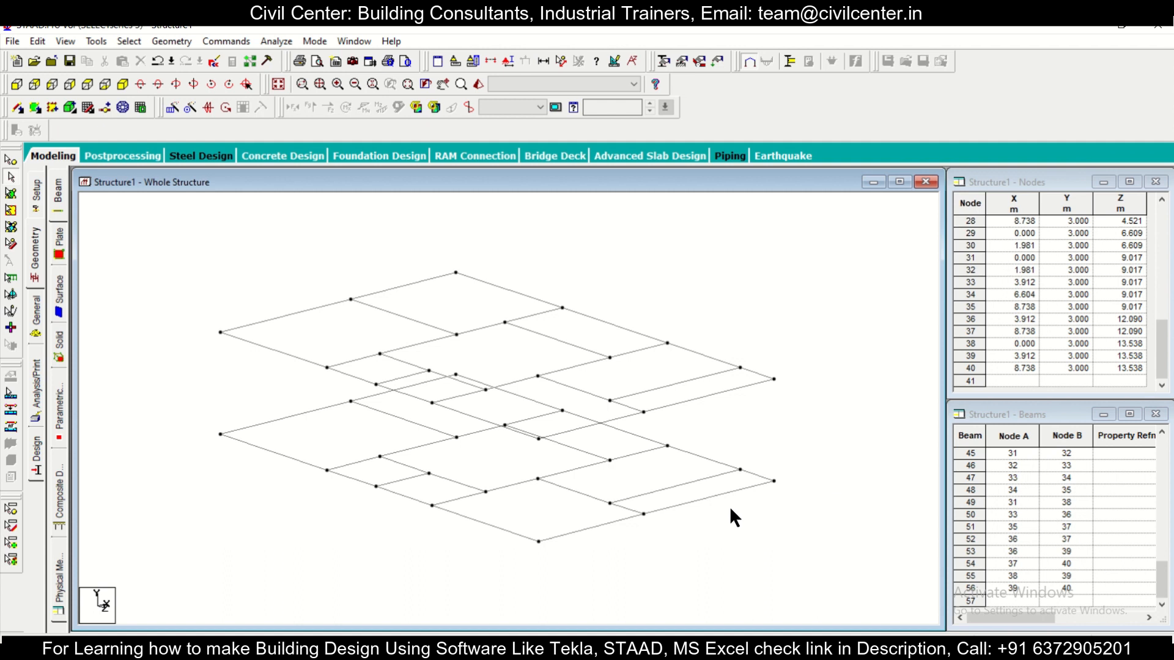
# Step: Orbit the whole structure to inspect both beam levels from all sides, finishing in an oblique view with the Y axis downward
pyautogui.press('Right')
pyautogui.press('Right')
pyautogui.press('Right')
pyautogui.press('Right')
pyautogui.press('Right')
pyautogui.press('Right')
pyautogui.press('Right')
pyautogui.press('Right')
pyautogui.press('Right')
pyautogui.press('Right')
pyautogui.press('Right')
pyautogui.press('Right')
pyautogui.press('Right')
pyautogui.press('Right')
pyautogui.press('Right')
pyautogui.press('Right')
pyautogui.press('Right')
pyautogui.press('Right')
pyautogui.press('Right')
pyautogui.press('Right')
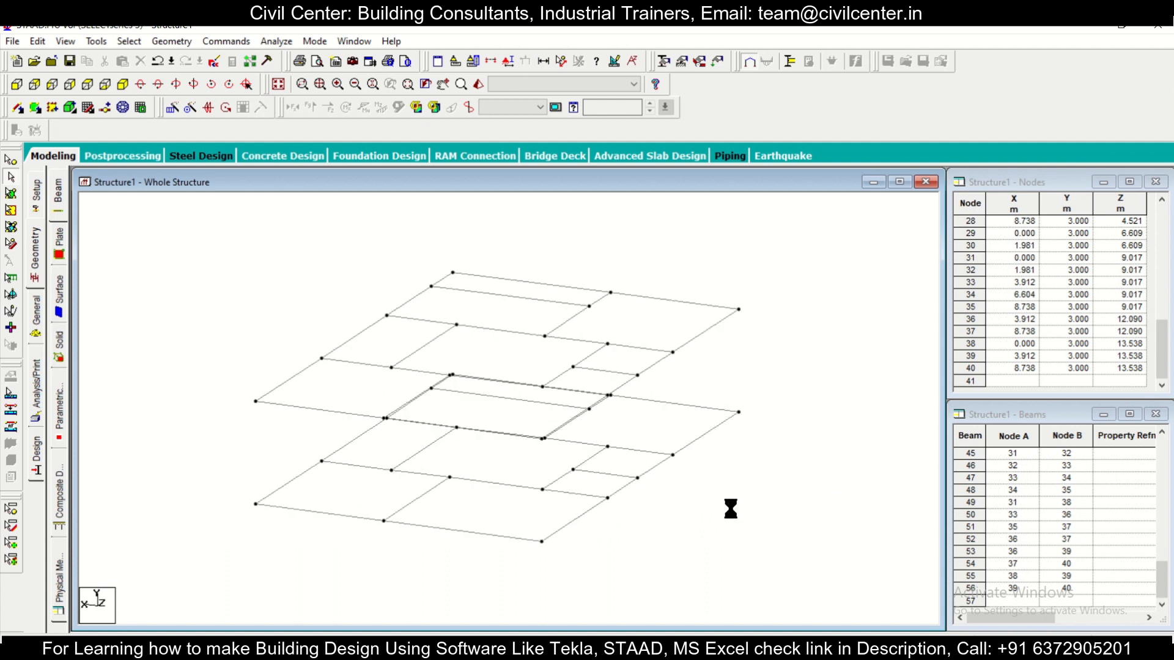
pyautogui.press('Right')
pyautogui.press('Right')
pyautogui.press('Right')
pyautogui.press('Right')
pyautogui.press('Right')
pyautogui.press('Right')
pyautogui.press('Right')
pyautogui.press('Right')
pyautogui.press('Right')
pyautogui.press('Right')
pyautogui.press('Right')
pyautogui.press('Right')
pyautogui.press('Right')
pyautogui.press('Right')
pyautogui.press('Right')
pyautogui.press('Right')
pyautogui.press('Right')
pyautogui.press('Right')
pyautogui.press('Right')
pyautogui.press('Right')
pyautogui.press('Right')
pyautogui.press('Right')
pyautogui.press('Right')
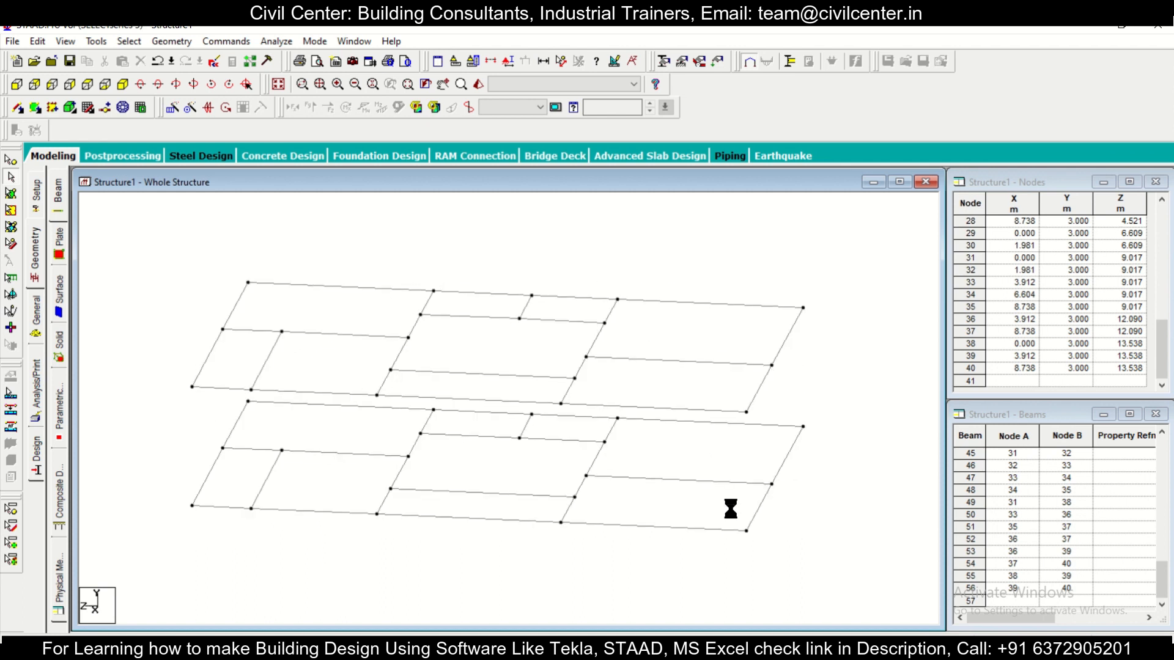
pyautogui.press('Right')
pyautogui.press('Right')
pyautogui.press('Right')
pyautogui.press('Right')
pyautogui.press('Right')
pyautogui.press('Right')
pyautogui.press('Right')
pyautogui.press('Right')
pyautogui.press('Right')
pyautogui.press('Right')
pyautogui.press('Right')
pyautogui.press('Right')
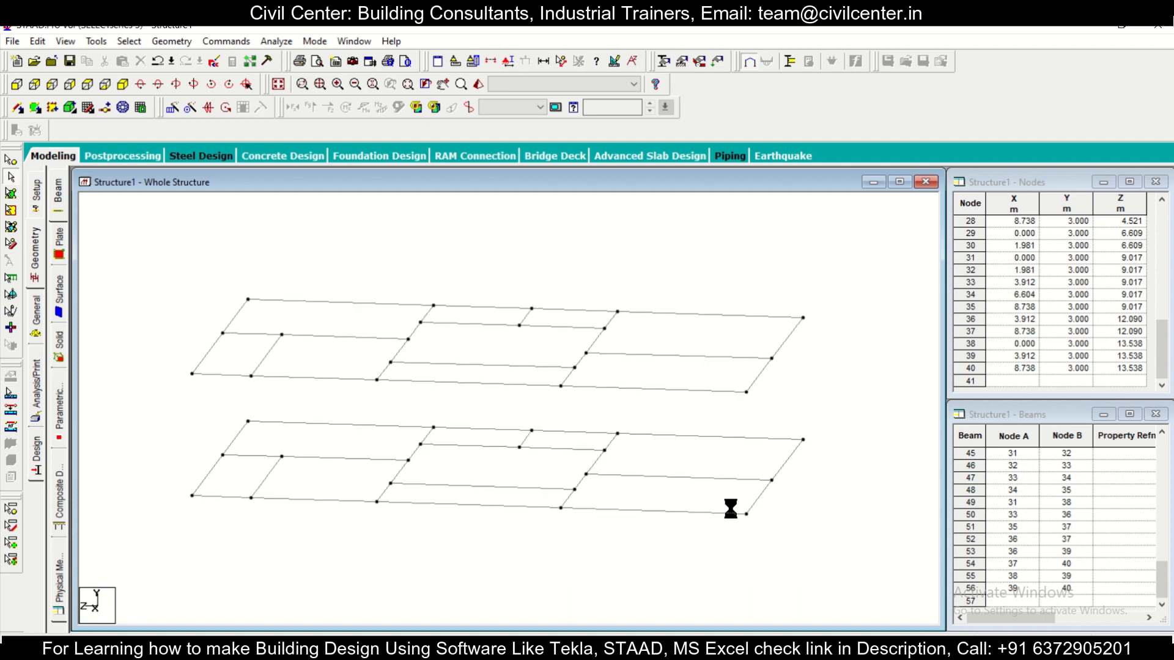
pyautogui.press('Up')
pyautogui.press('Up')
pyautogui.press('Up')
pyautogui.press('Up')
pyautogui.press('Up')
pyautogui.press('Up')
pyautogui.press('Up')
pyautogui.press('Up')
pyautogui.press('Up')
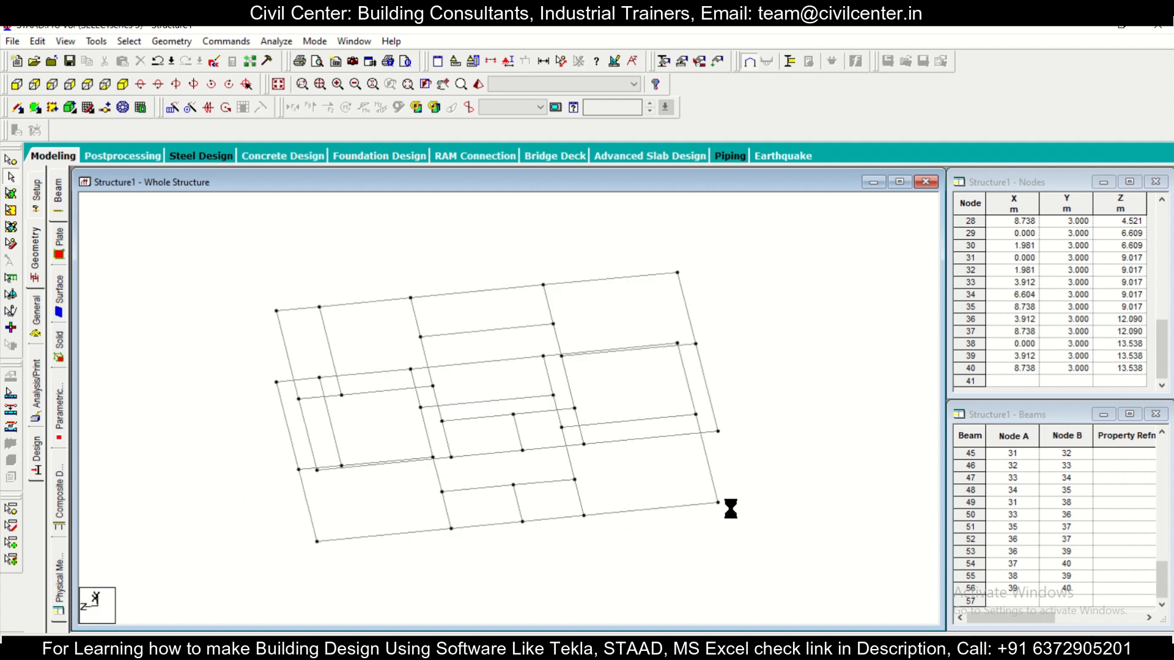
pyautogui.press('Up')
pyautogui.press('Up')
pyautogui.press('Up')
pyautogui.press('Up')
pyautogui.press('Up')
pyautogui.press('Up')
pyautogui.press('Up')
pyautogui.press('Up')
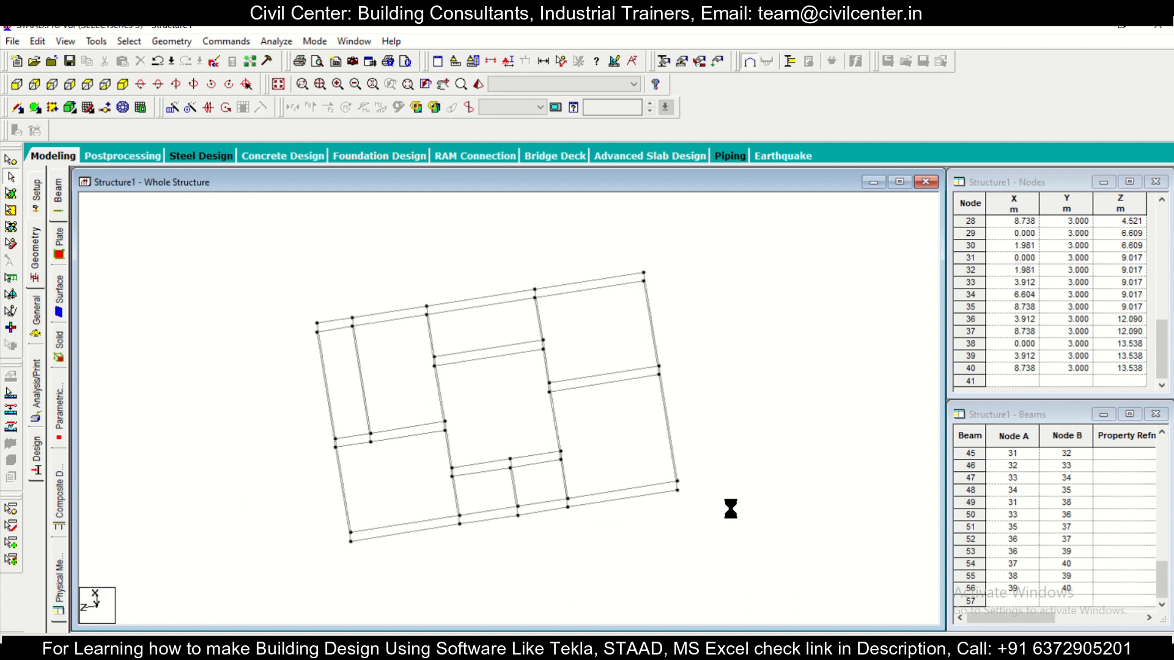
pyautogui.press('Up')
pyautogui.press('Up')
pyautogui.press('Up')
pyautogui.press('Up')
pyautogui.press('Up')
pyautogui.press('Up')
pyautogui.press('Up')
pyautogui.press('Up')
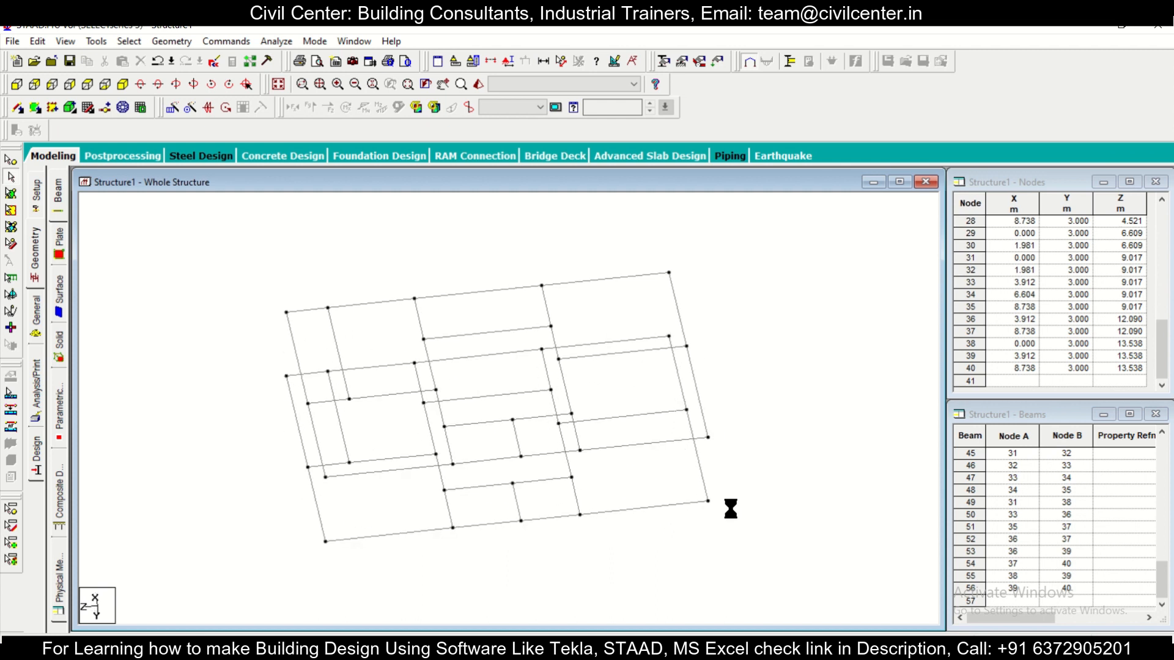
pyautogui.press('Right')
pyautogui.press('Right')
pyautogui.press('Right')
pyautogui.press('Right')
pyautogui.press('Right')
pyautogui.press('Right')
pyautogui.press('Right')
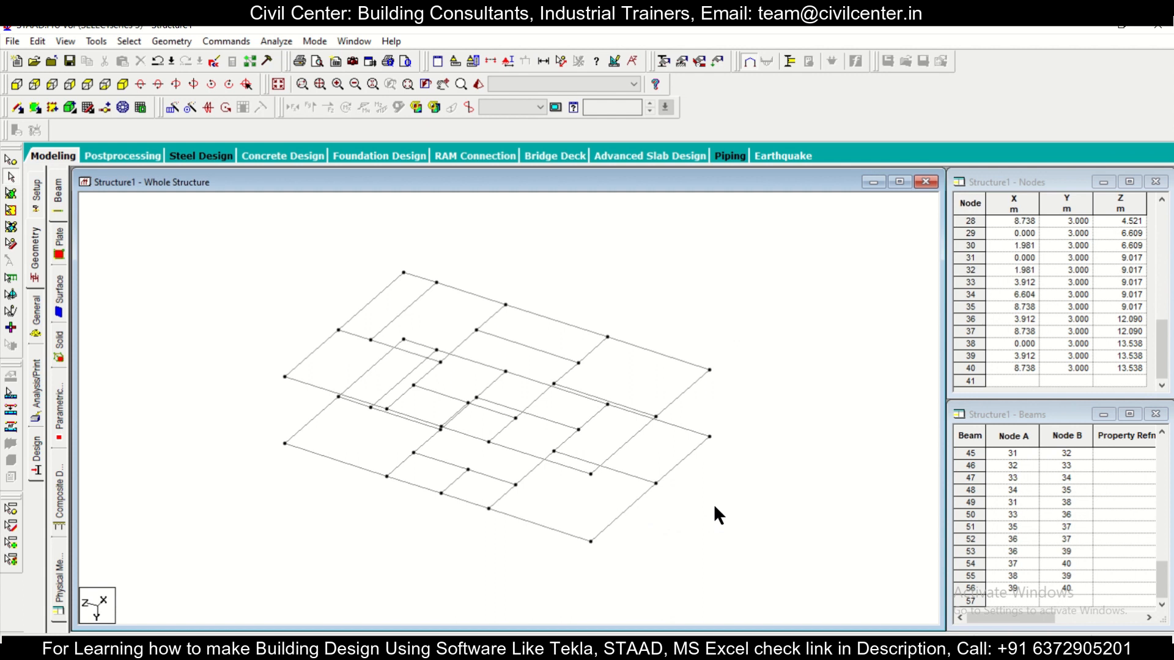
pyautogui.scroll(1, 713, 503)
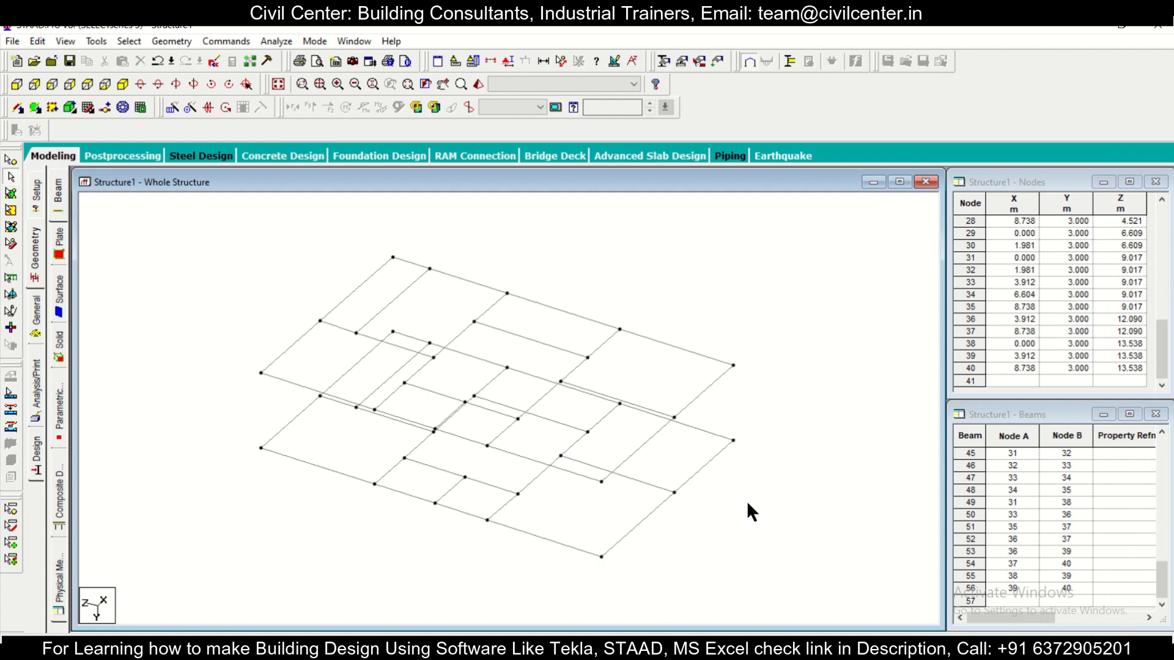
pyautogui.press('Right')
pyautogui.press('Right')
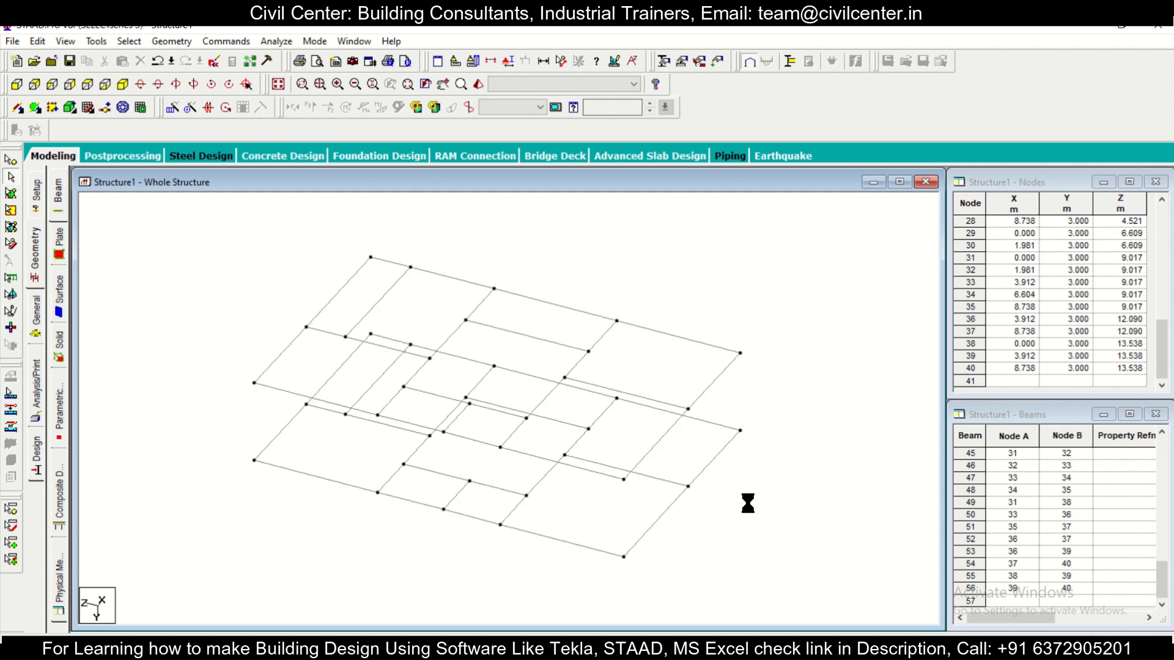
pyautogui.press('Right')
pyautogui.press('Right')
pyautogui.press('Right')
pyautogui.press('Right')
pyautogui.press('Right')
pyautogui.press('Right')
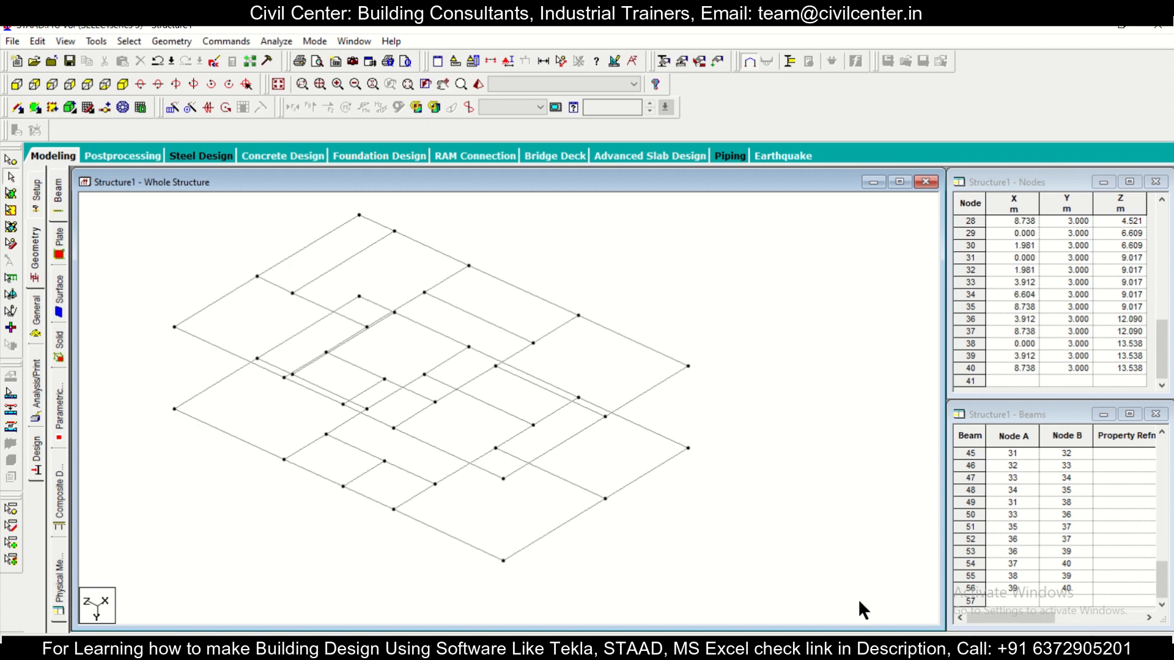
# Step: Check the AutoCAD plan for column positions and add vertical members between the two levels at nodes 1, 2 and 3 along z = 0
pyautogui.hotkey('alt', 'Tab')
pyautogui.hotkey('alt', 'Tab')
pyautogui.hotkey('alt', 'Tab')
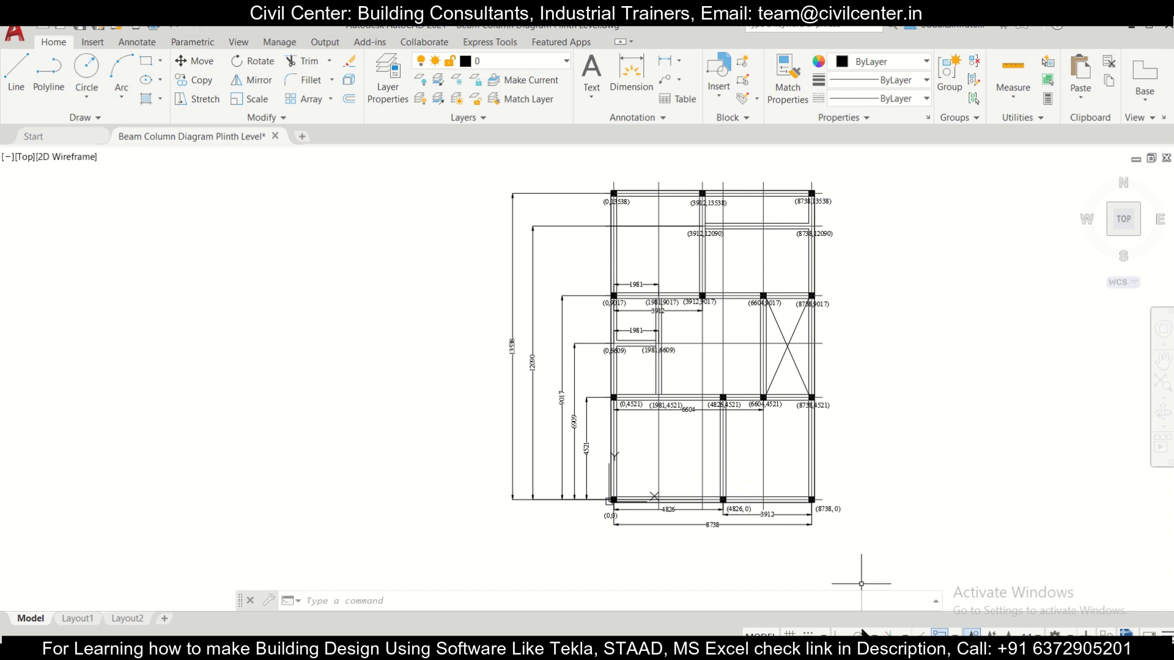
pyautogui.hotkey('alt', 'Tab')
pyautogui.click(17, 110)
pyautogui.click(503, 561)
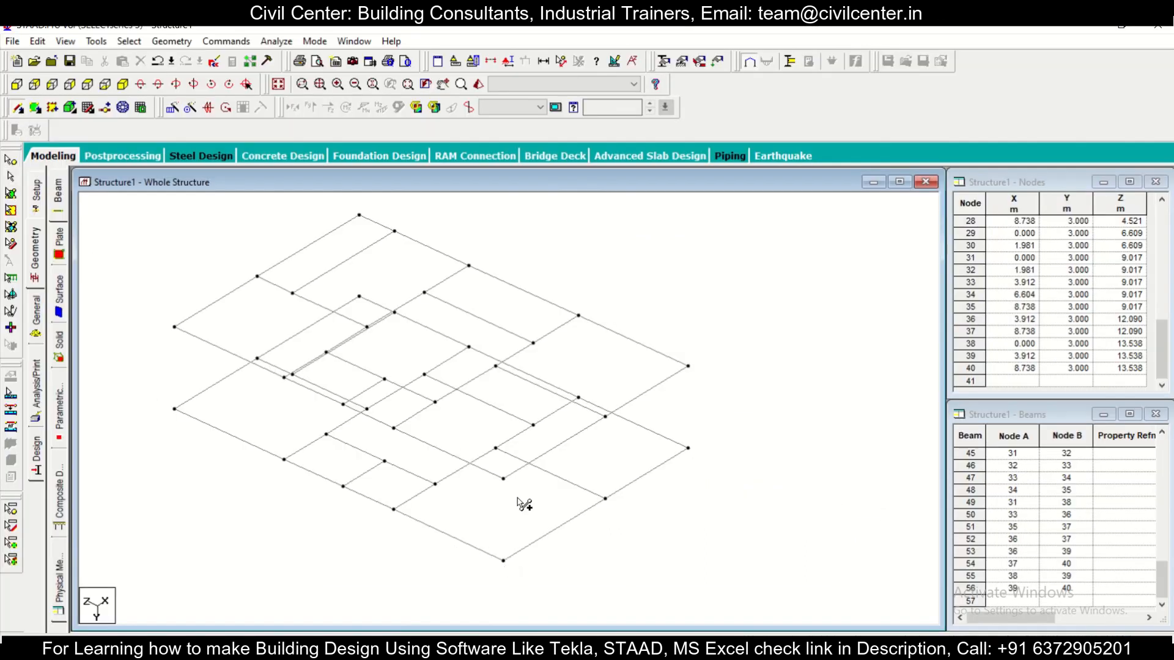
pyautogui.click(504, 479)
pyautogui.click(606, 499)
pyautogui.click(605, 417)
pyautogui.click(689, 448)
pyautogui.click(689, 366)
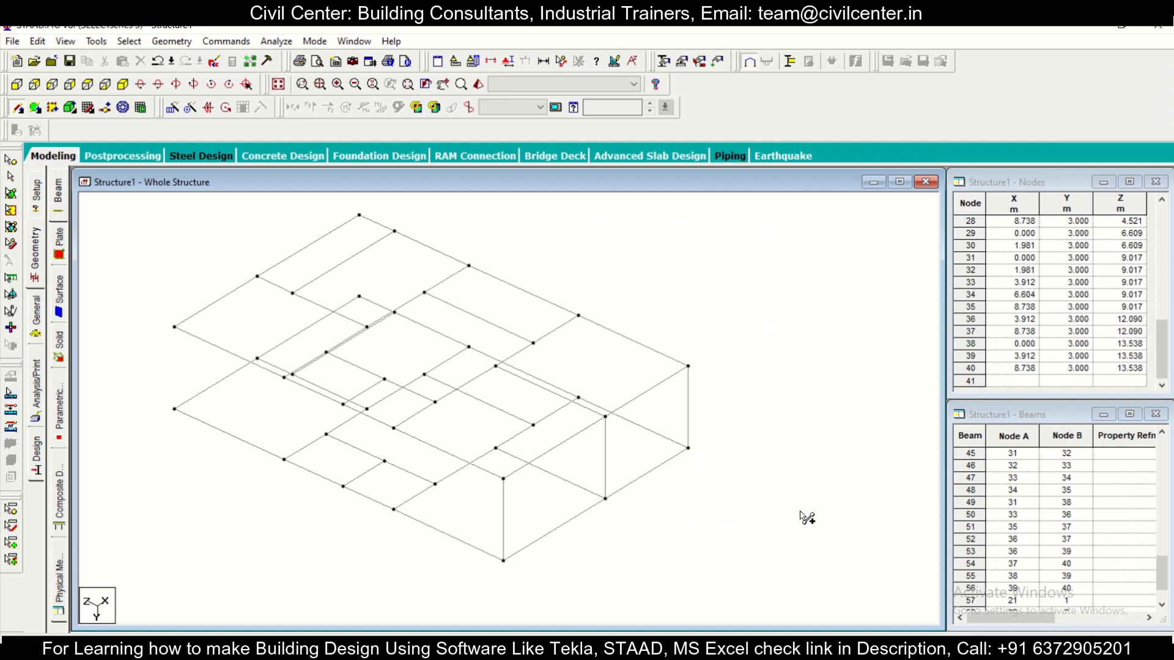
# Step: Check the AutoCAD plan and add columns between the two levels at nodes 4, 6, 7 and 8 along the z = 4.521 row
pyautogui.hotkey('alt', 'Tab')
pyautogui.click(394, 509)
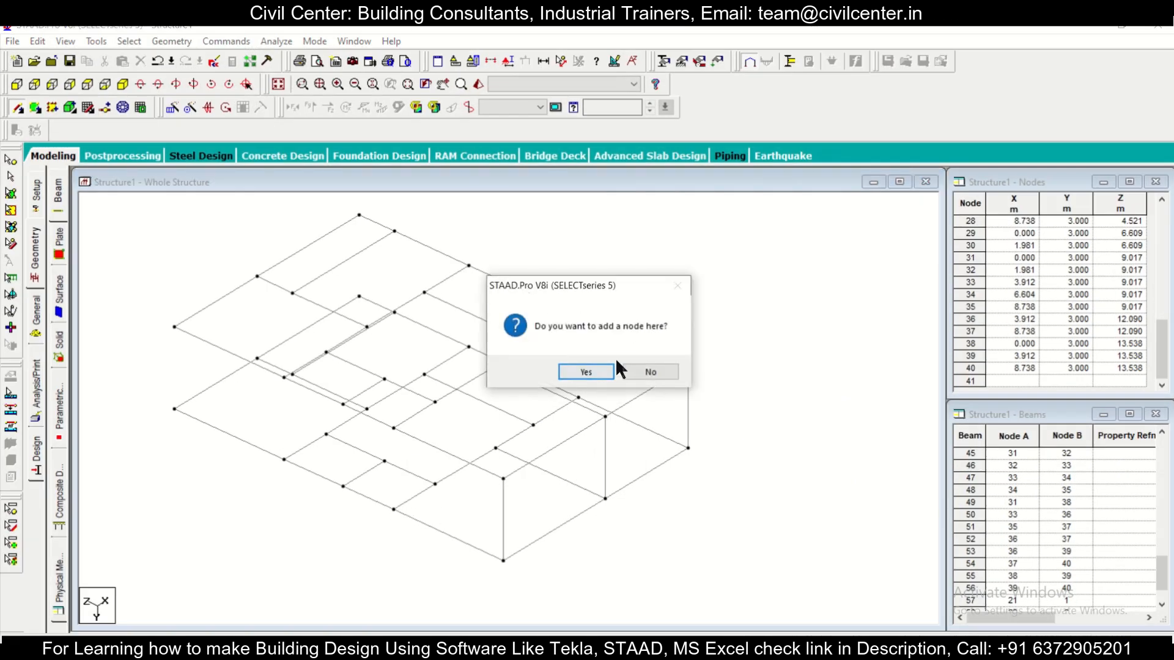
pyautogui.click(609, 368)
pyautogui.click(395, 429)
pyautogui.click(394, 507)
pyautogui.click(495, 449)
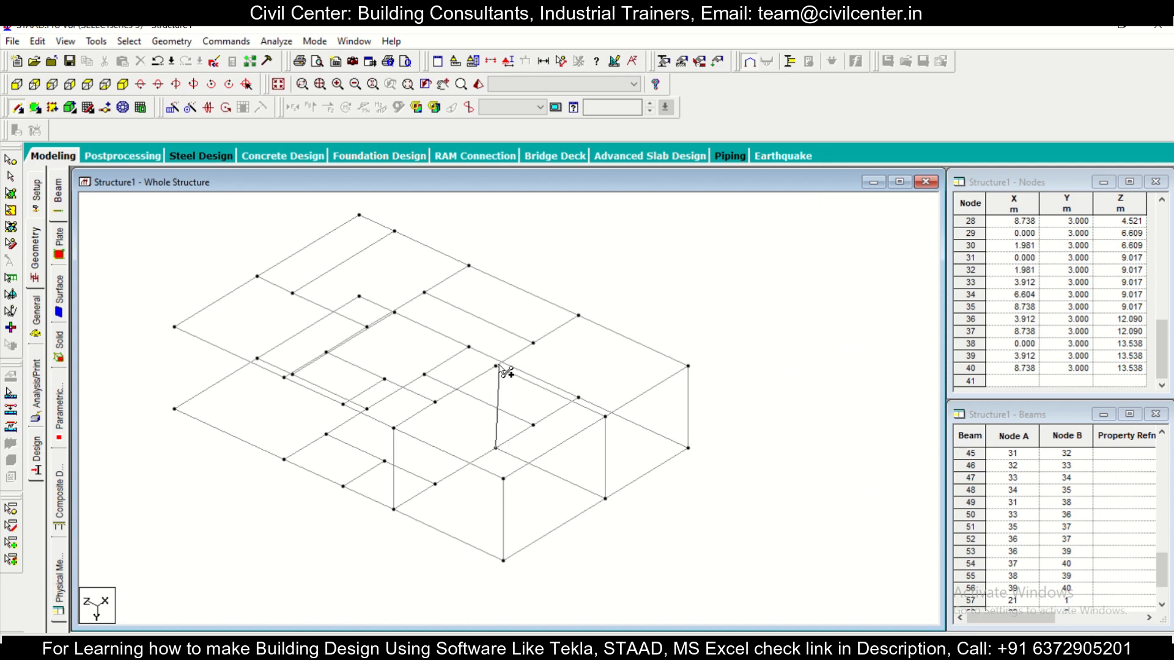
pyautogui.click(533, 425)
pyautogui.click(533, 343)
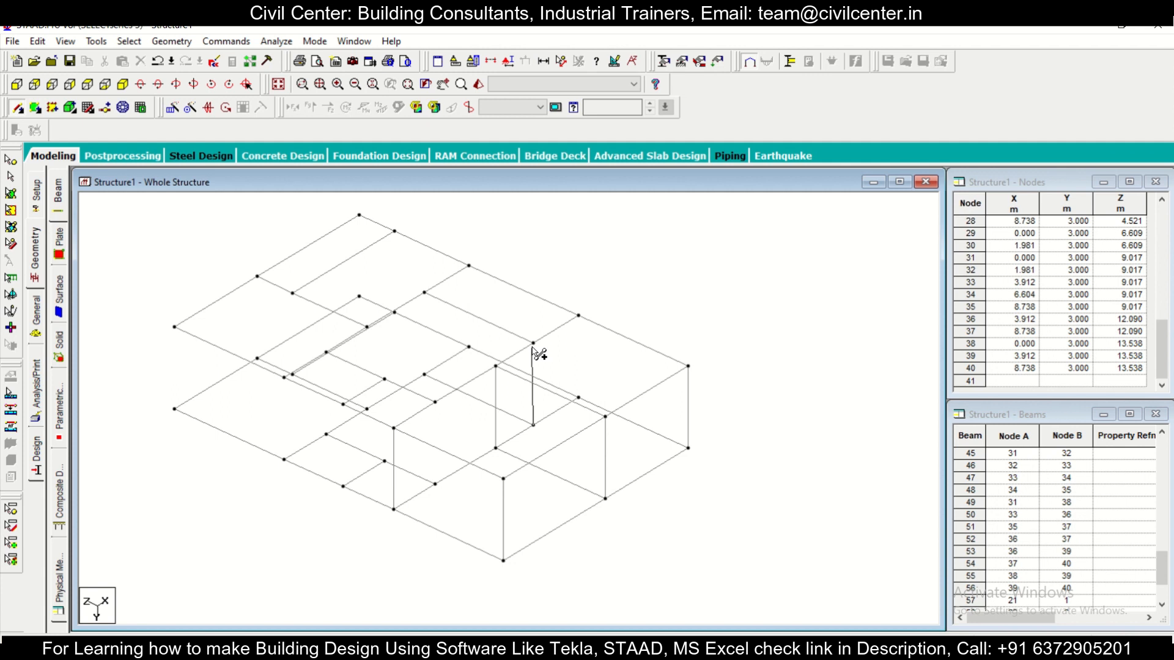
pyautogui.click(578, 316)
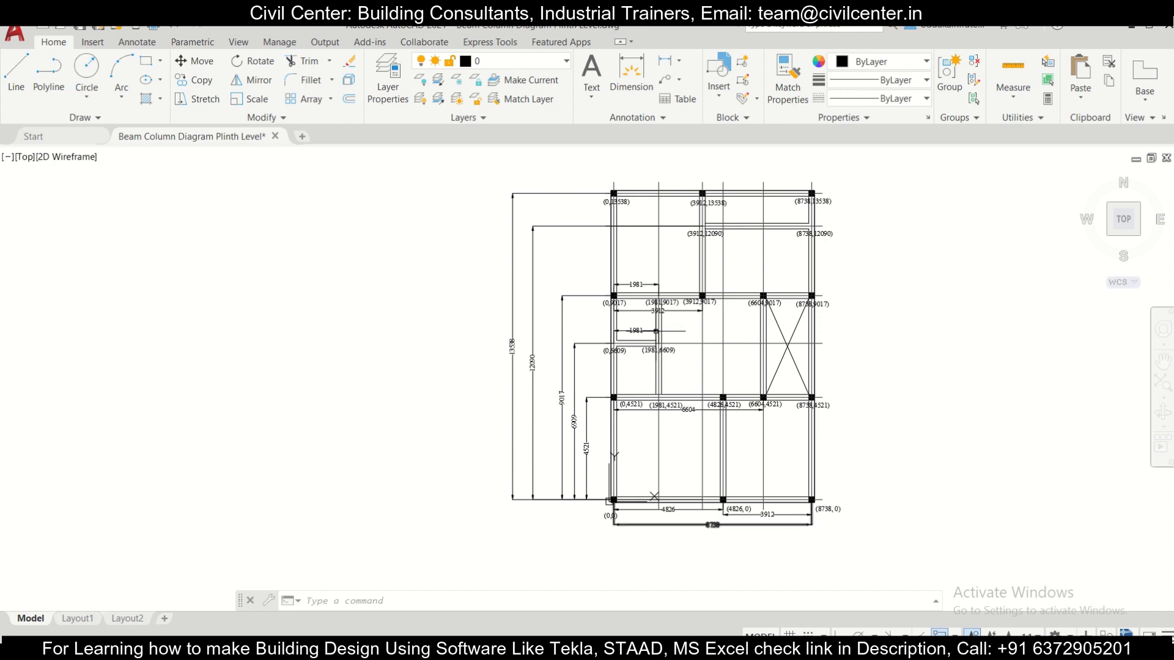
# Step: Check the AutoCAD plan and add columns between the two levels at nodes 11, 13, 14 and 15 along the z = 9.017 row
pyautogui.moveTo(635, 319); pyautogui.dragTo(622, 380, button='middle')
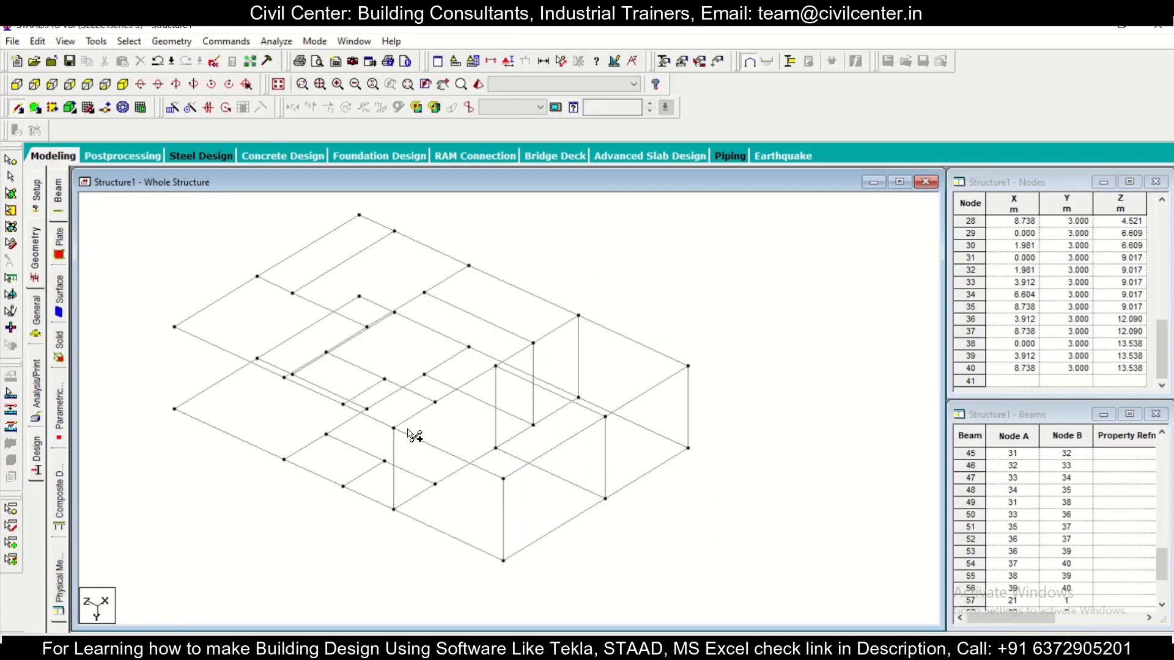
pyautogui.moveTo(408, 430); pyautogui.dragTo(473, 491, button='middle')
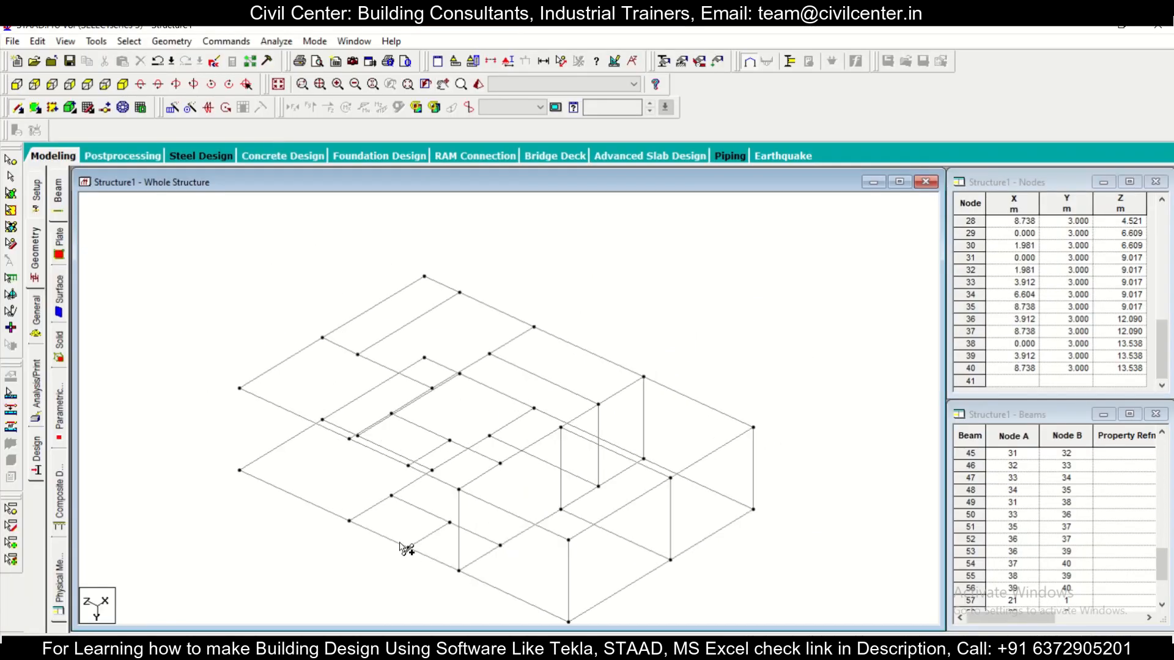
pyautogui.click(350, 519)
pyautogui.scroll(2, 345, 492)
pyautogui.press('Left')
pyautogui.press('Right')
pyautogui.press('Right')
pyautogui.press('Right')
pyautogui.press('Right')
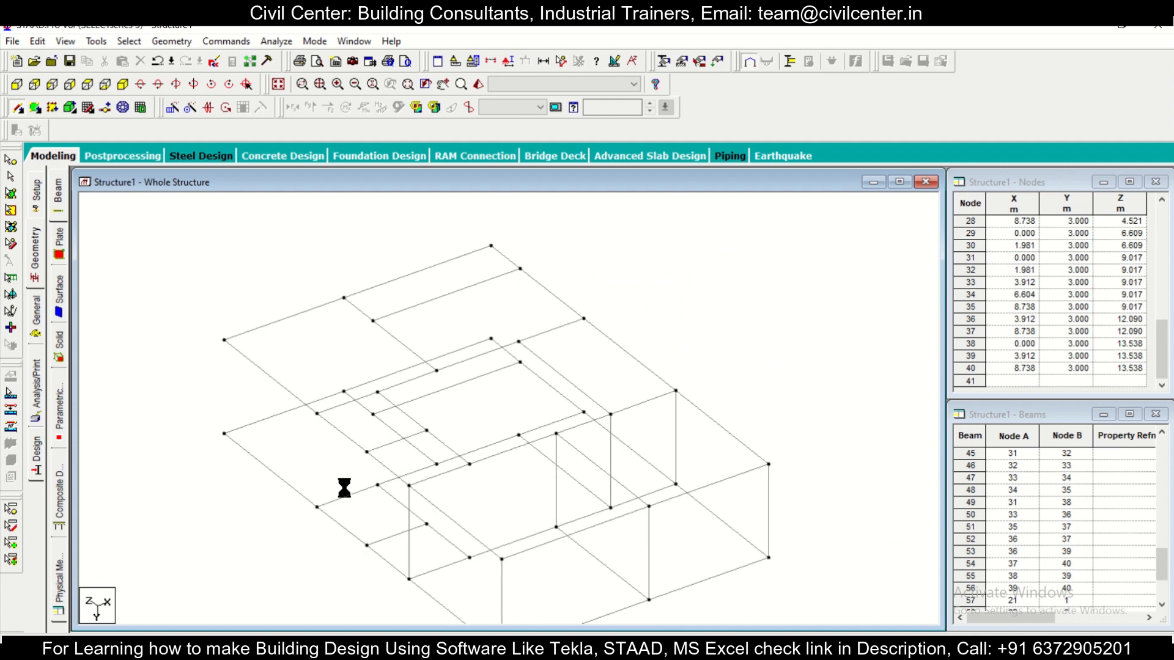
pyautogui.click(317, 414)
pyautogui.click(437, 464)
pyautogui.click(437, 372)
pyautogui.click(519, 435)
pyautogui.click(519, 341)
pyautogui.click(584, 412)
pyautogui.click(584, 319)
# Step: Add columns between the two levels at nodes 18, 19 and 20 along the z = 13.538 row
pyautogui.click(225, 434)
pyautogui.click(225, 340)
pyautogui.click(345, 391)
pyautogui.click(345, 298)
pyautogui.click(491, 338)
pyautogui.click(491, 246)
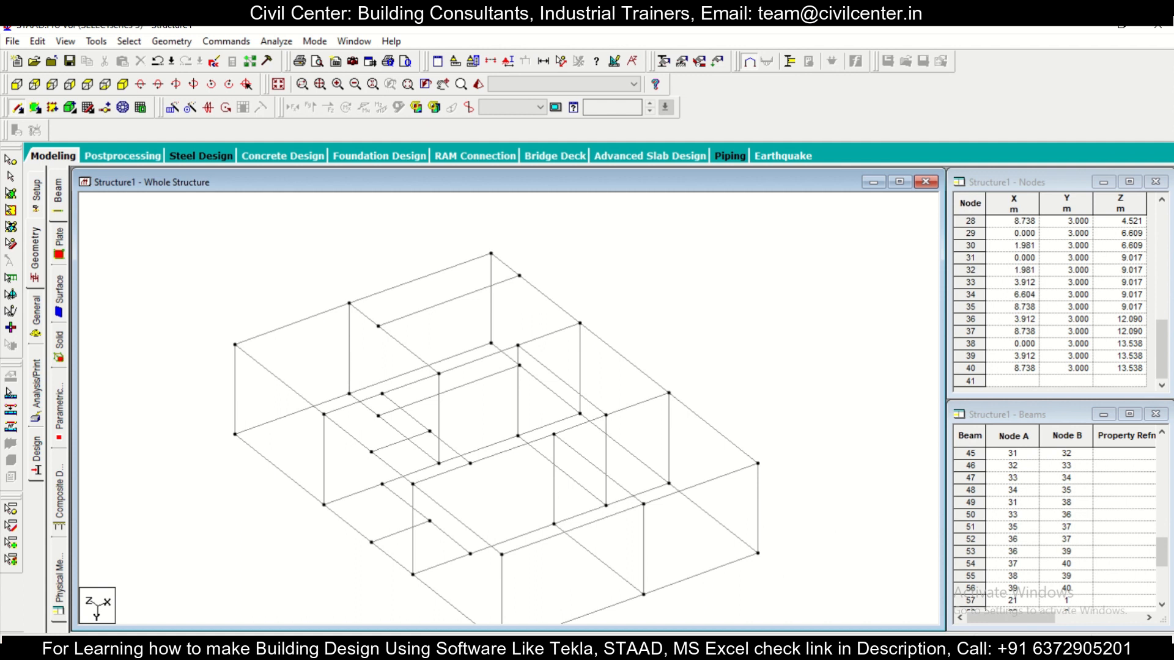
# Step: Compare the column positions with the AutoCAD plan and view the whole frame
pyautogui.hotkey('alt', 'Tab')
pyautogui.scroll(1, 737, 530)
pyautogui.moveTo(807, 556); pyautogui.dragTo(736, 500, button='middle')
pyautogui.scroll(-2, 609, 517)
pyautogui.scroll(2, 609, 517)
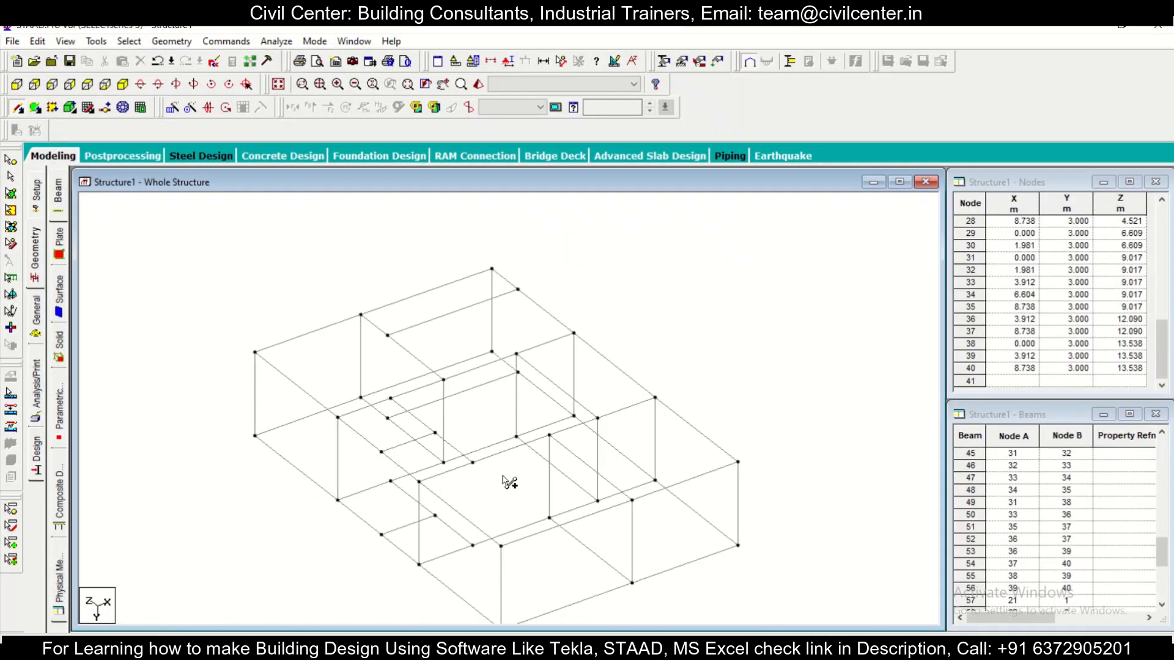
# Step: Repeat the selected upper-level beams and columns once in the global Y direction at 3 m spacing with Translational Repeat
pyautogui.click(126, 106)
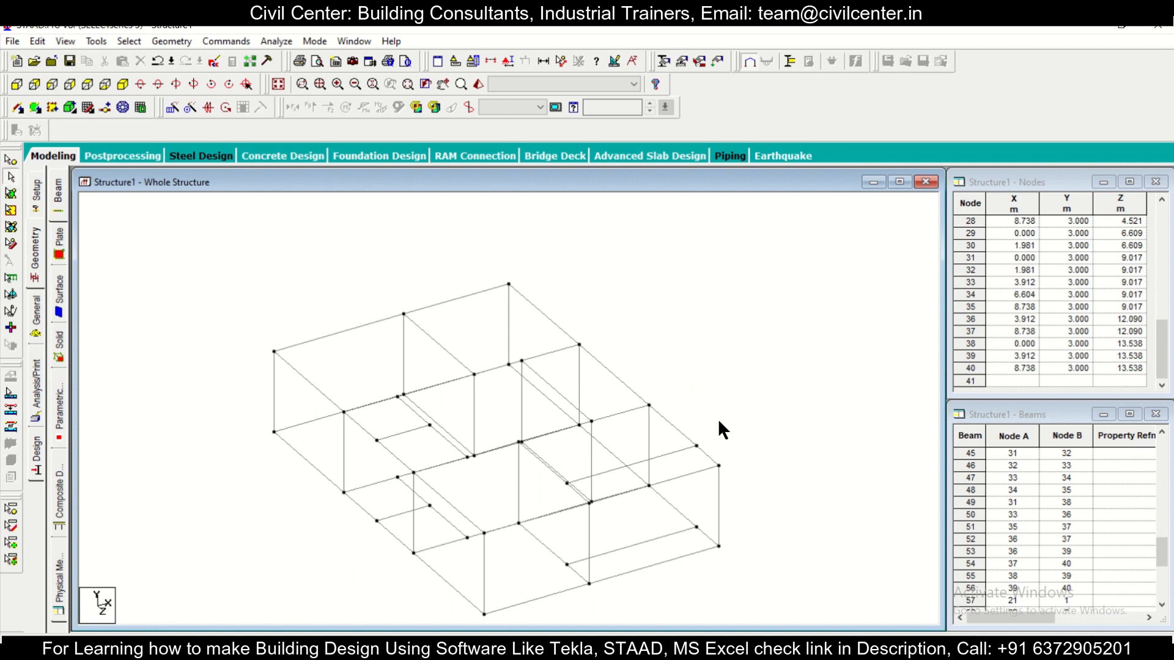
pyautogui.scroll(-1, 718, 425)
pyautogui.click(15, 86)
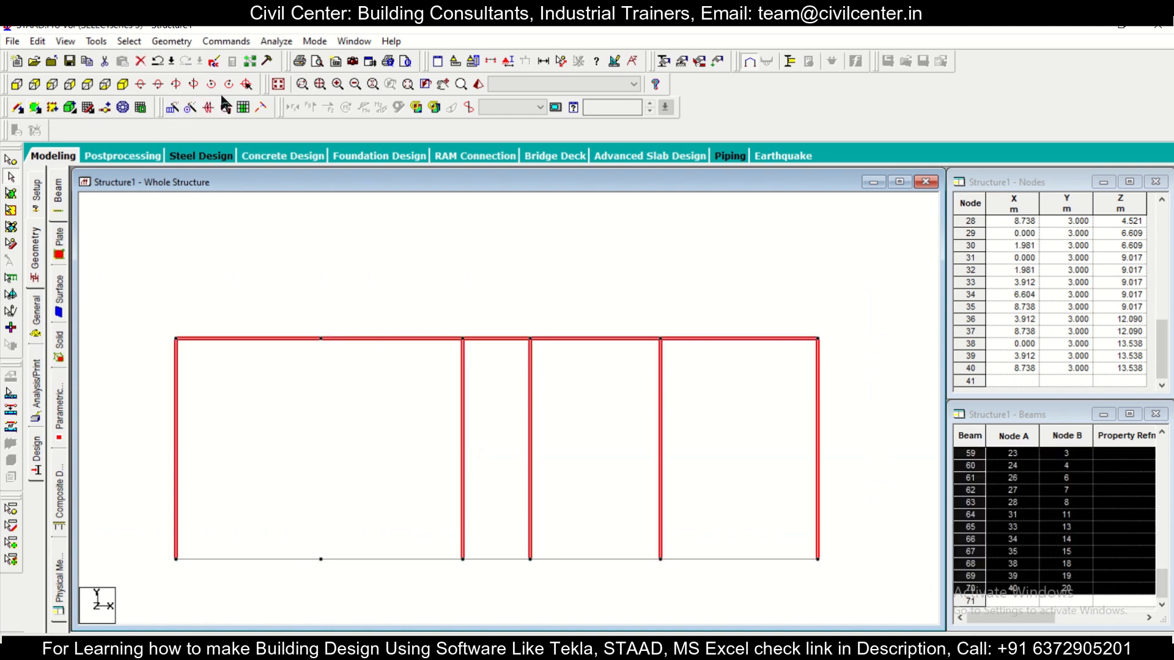
pyautogui.click(172, 108)
pyautogui.click(436, 406)
pyautogui.moveTo(617, 411); pyautogui.dragTo(468, 400)
pyautogui.write('3')
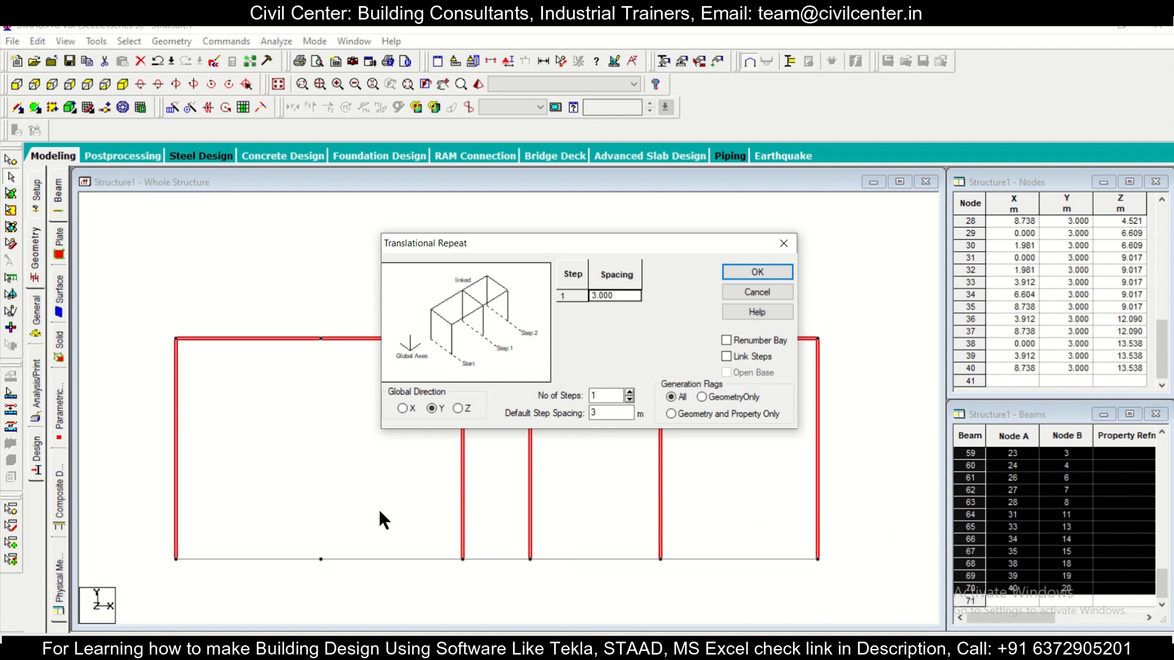
pyautogui.click(782, 276)
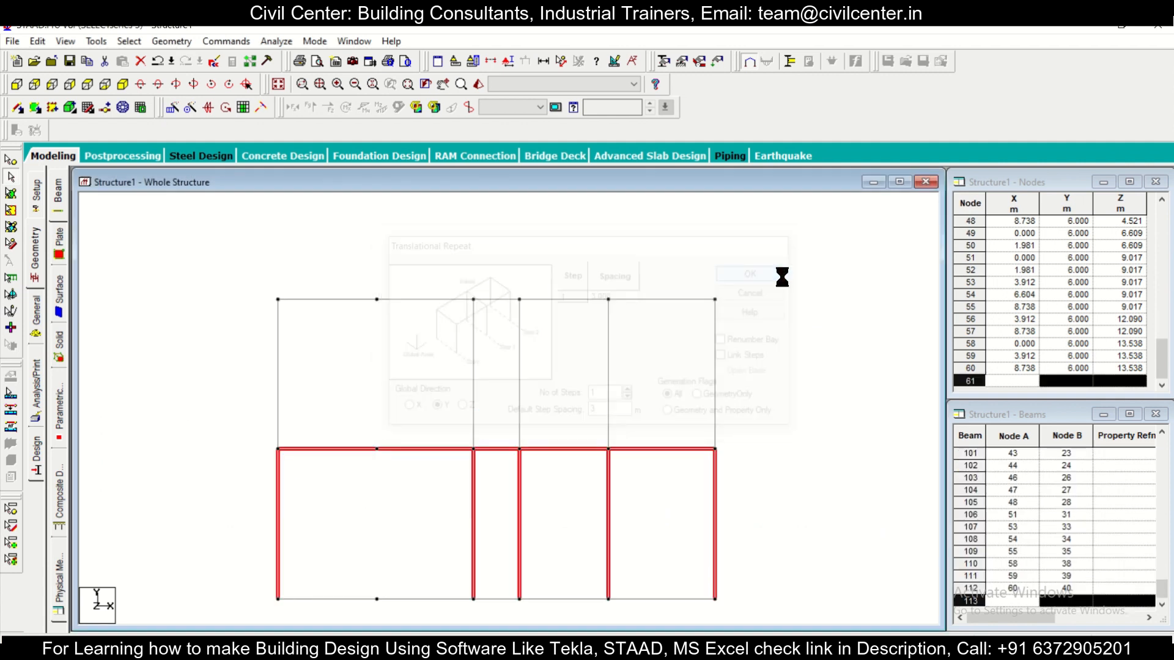
pyautogui.click(123, 84)
pyautogui.click(676, 482)
pyautogui.scroll(3, 761, 517)
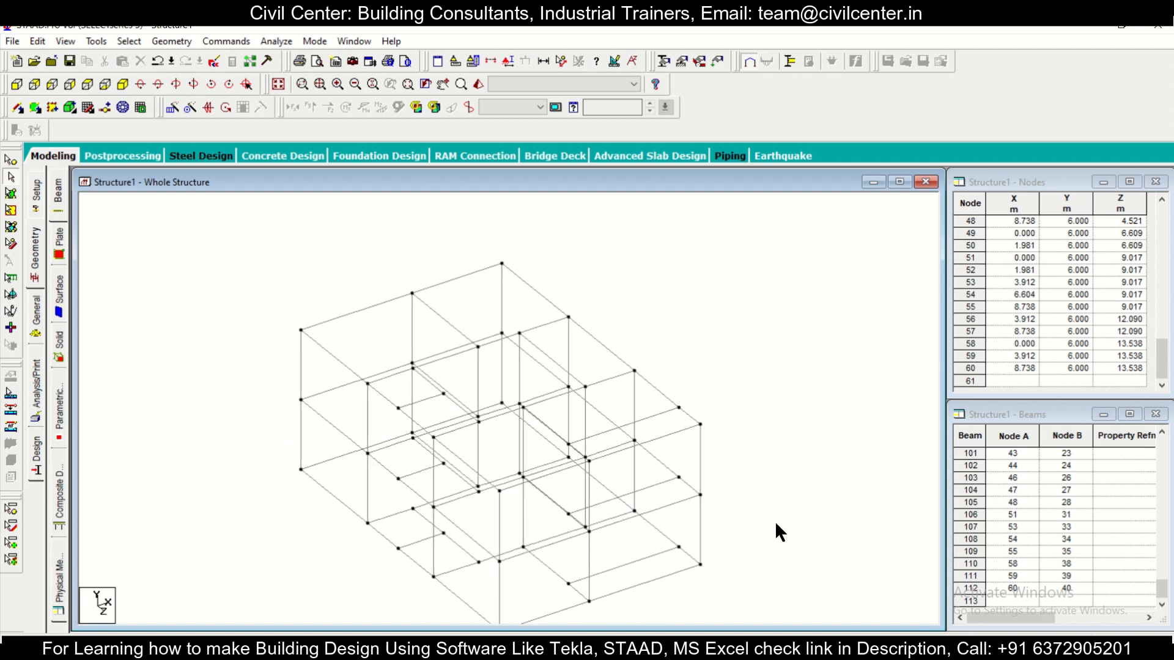
pyautogui.scroll(-1, 775, 521)
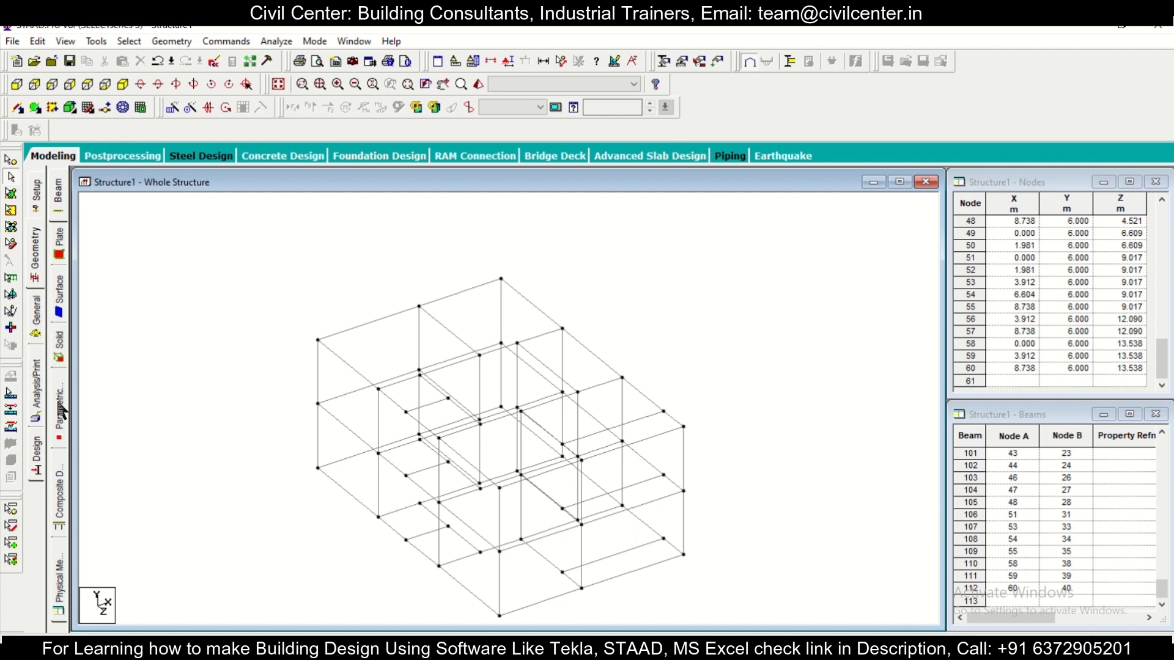
# Step: Create a fixed support definition for the structure
pyautogui.click(36, 327)
pyautogui.click(61, 313)
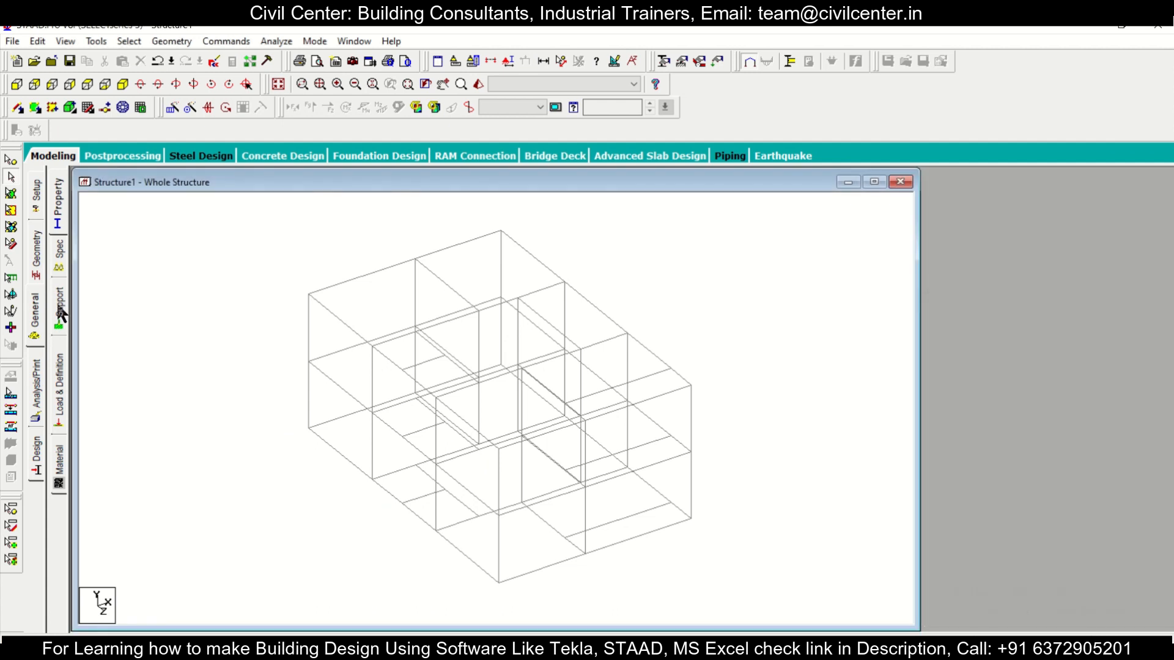
pyautogui.click(1058, 502)
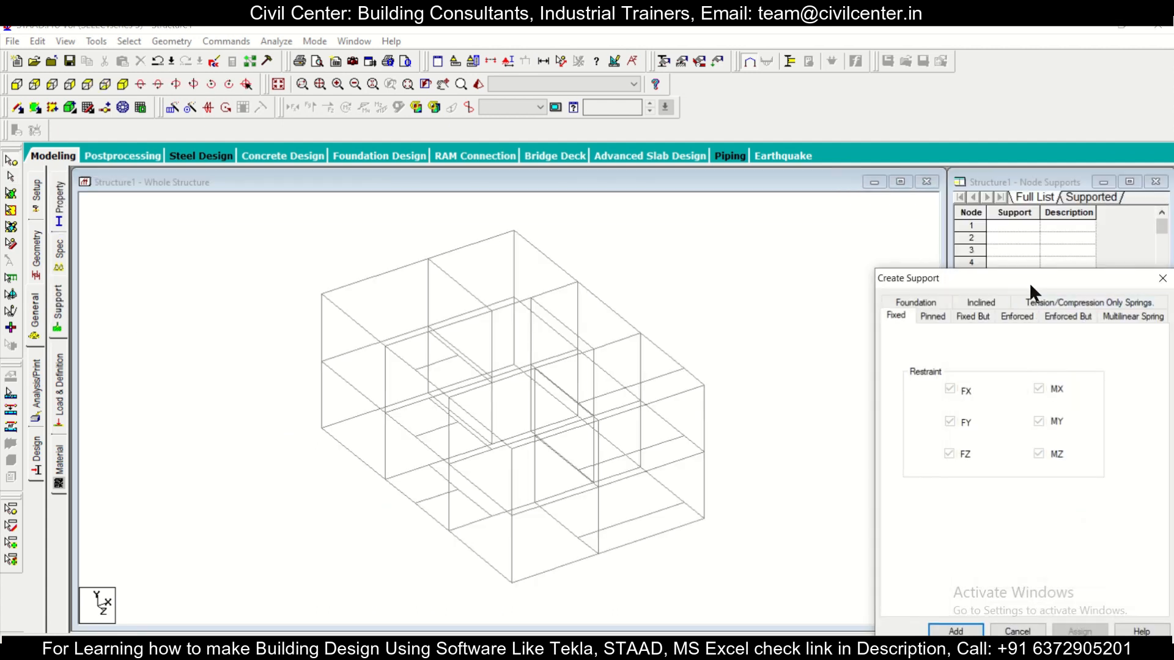
pyautogui.moveTo(1029, 281); pyautogui.dragTo(886, 191)
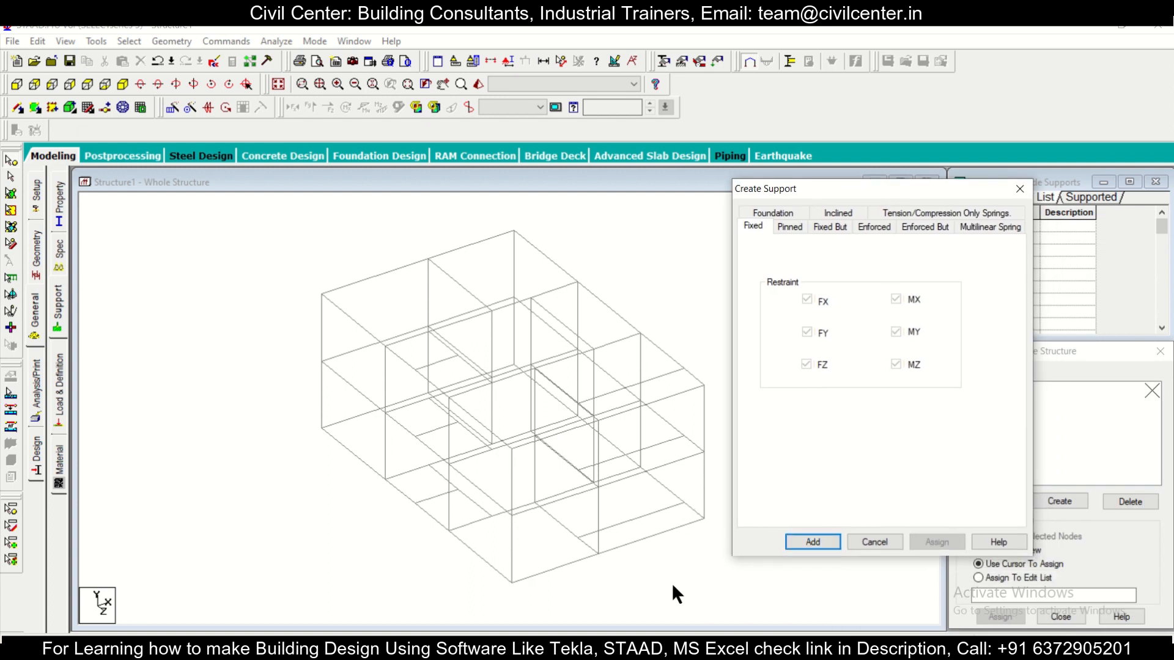
pyautogui.click(827, 541)
# Step: Assign the fixed support, Support 2, to all column base nodes at the lowest level of the frame
pyautogui.click(1019, 407)
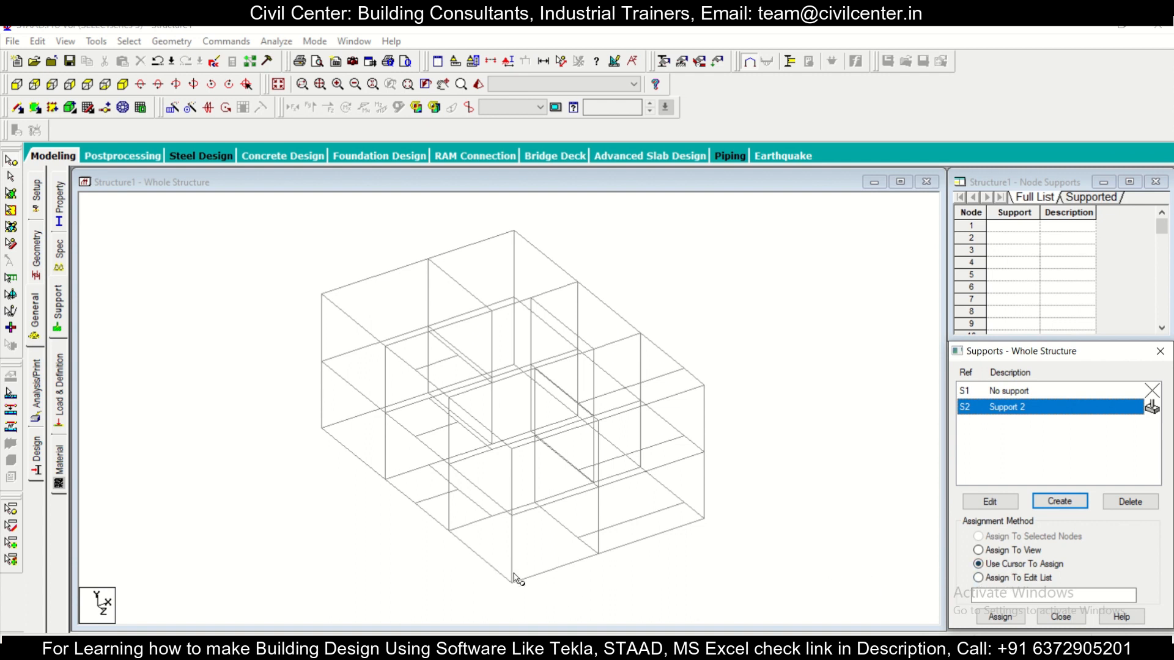
pyautogui.click(630, 593)
pyautogui.click(512, 583)
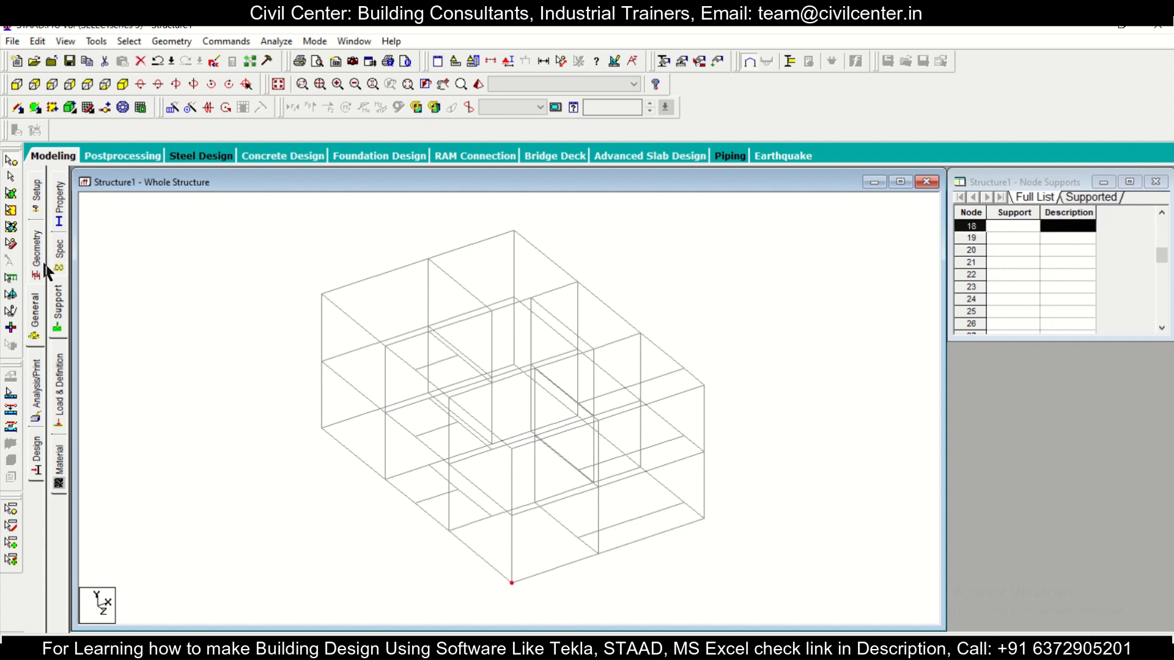
pyautogui.click(64, 306)
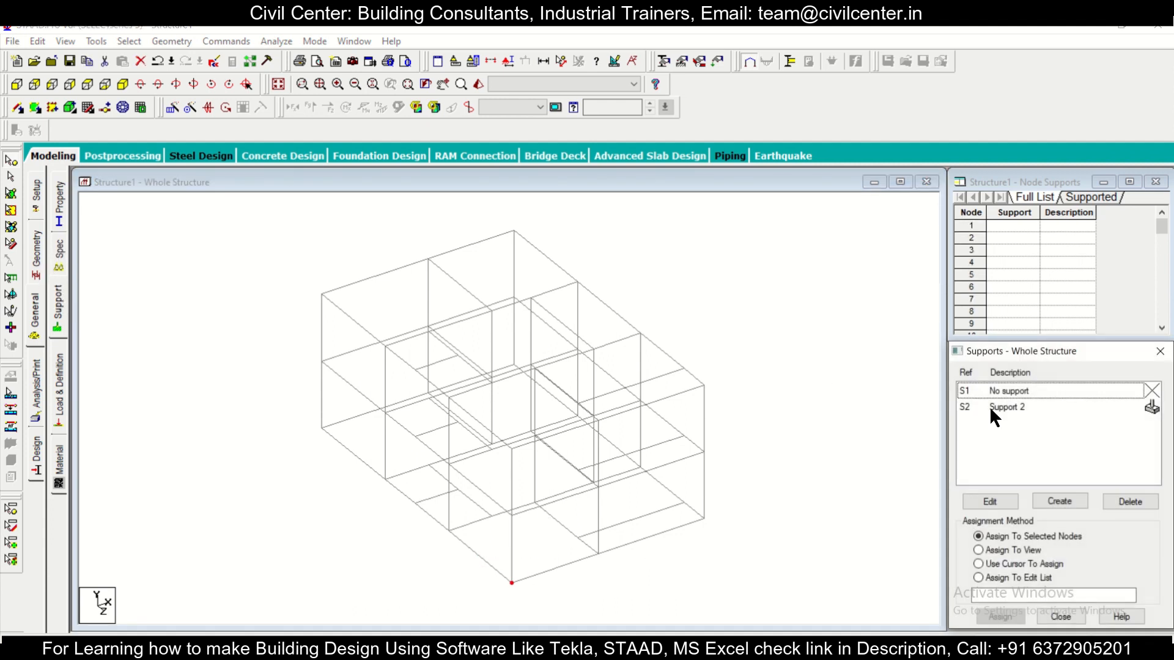
pyautogui.click(990, 406)
pyautogui.click(511, 583)
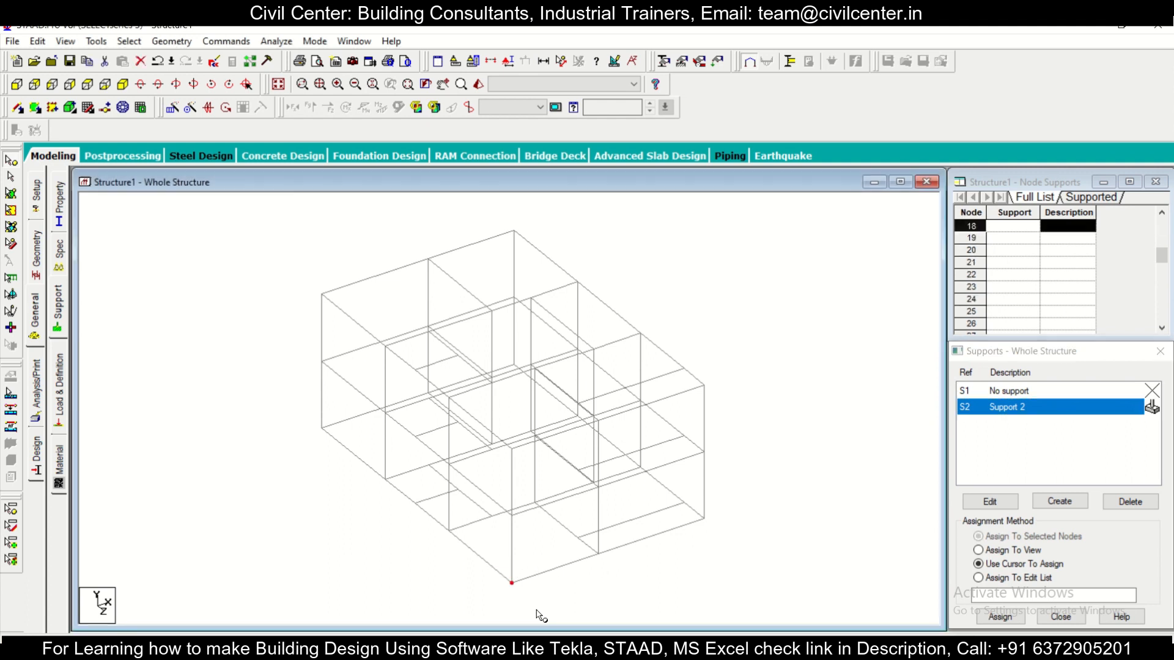
pyautogui.keyDown('ctrl'); pyautogui.click(598, 553); pyautogui.keyUp('ctrl')
pyautogui.keyDown('ctrl'); pyautogui.click(704, 518); pyautogui.keyUp('ctrl')
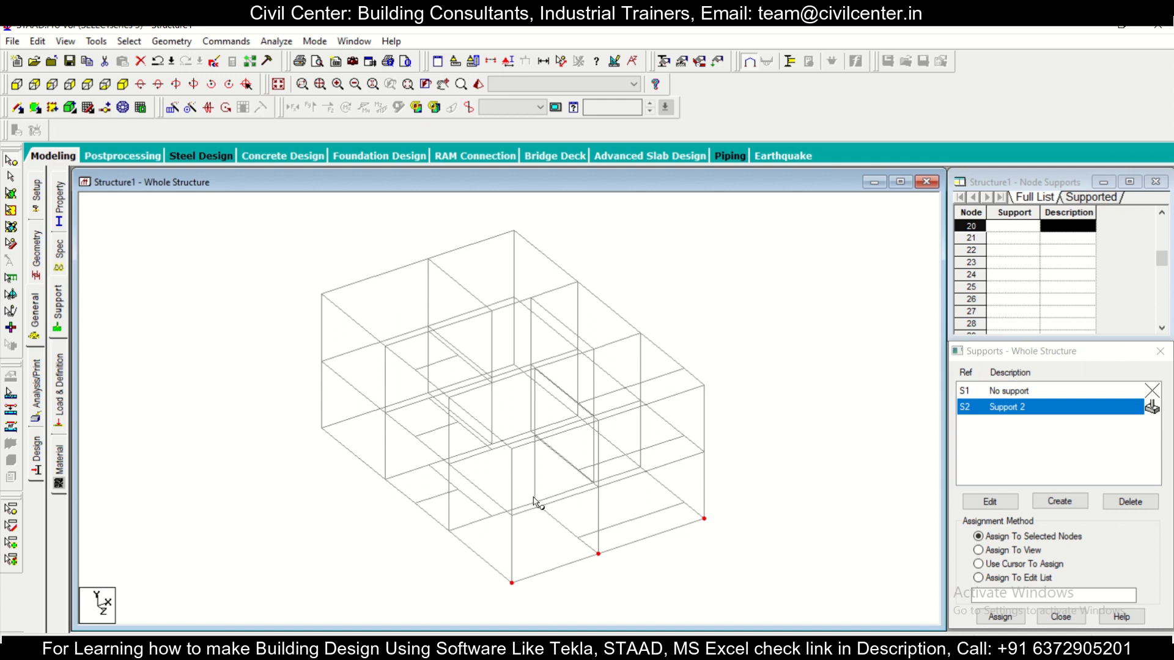
pyautogui.keyDown('ctrl'); pyautogui.click(449, 530); pyautogui.keyUp('ctrl')
pyautogui.keyDown('ctrl'); pyautogui.click(534, 503); pyautogui.keyUp('ctrl')
pyautogui.keyDown('ctrl'); pyautogui.click(641, 467); pyautogui.keyUp('ctrl')
pyautogui.keyDown('ctrl'); pyautogui.click(385, 479); pyautogui.keyUp('ctrl')
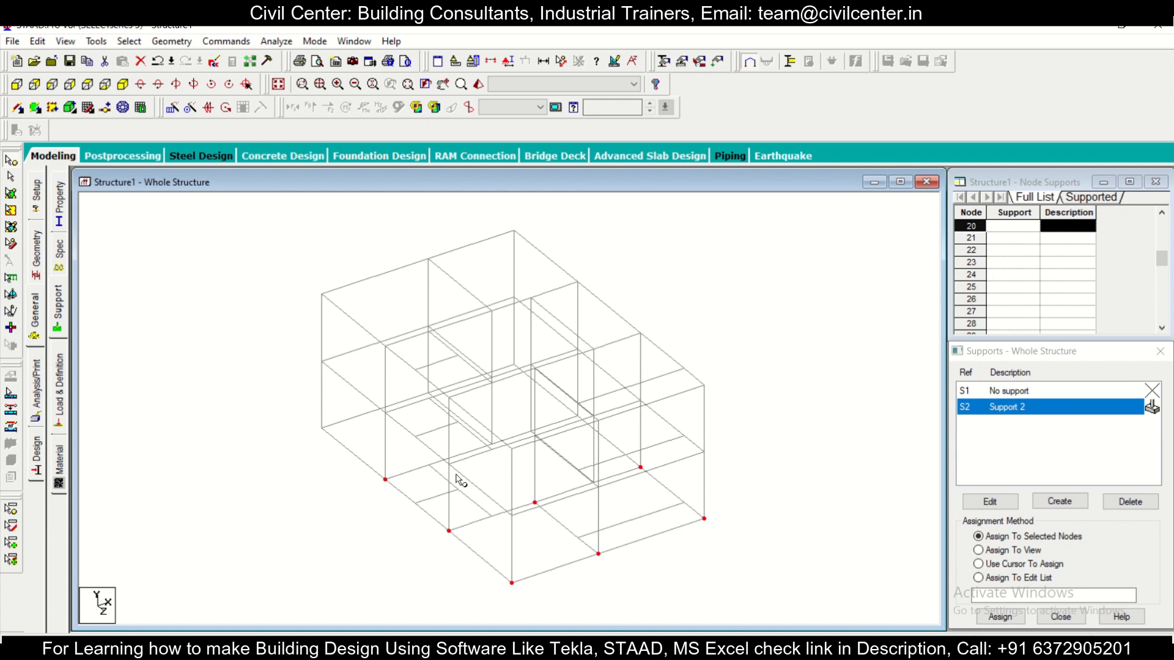
pyautogui.keyDown('ctrl'); pyautogui.click(492, 444); pyautogui.keyUp('ctrl')
pyautogui.keyDown('ctrl'); pyautogui.click(578, 416); pyautogui.keyUp('ctrl')
pyautogui.keyDown('ctrl'); pyautogui.click(531, 431); pyautogui.keyUp('ctrl')
pyautogui.keyDown('ctrl'); pyautogui.click(321, 428); pyautogui.keyUp('ctrl')
pyautogui.keyDown('ctrl'); pyautogui.click(514, 365); pyautogui.keyUp('ctrl')
pyautogui.press('Left')
pyautogui.press('Left')
pyautogui.press('Left')
pyautogui.press('Left')
pyautogui.press('Up')
pyautogui.press('Up')
pyautogui.press('Up')
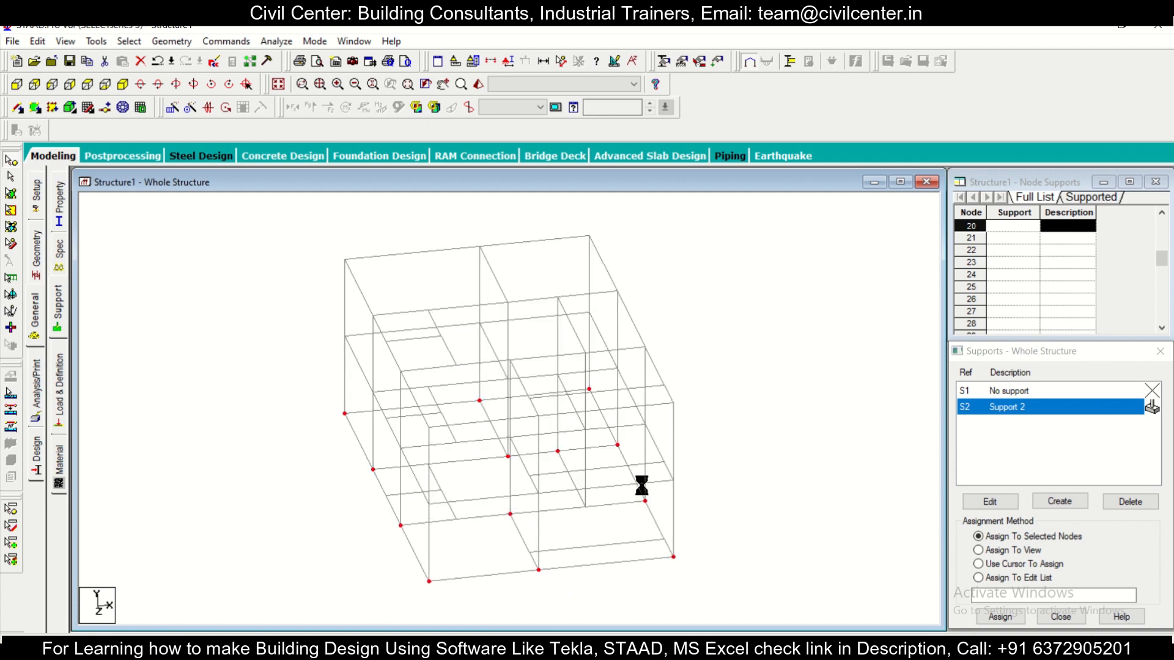
pyautogui.keyDown('ctrl'); pyautogui.click(669, 515); pyautogui.keyUp('ctrl')
pyautogui.keyDown('ctrl'); pyautogui.click(600, 524); pyautogui.keyUp('ctrl')
pyautogui.scroll(-1, 614, 531)
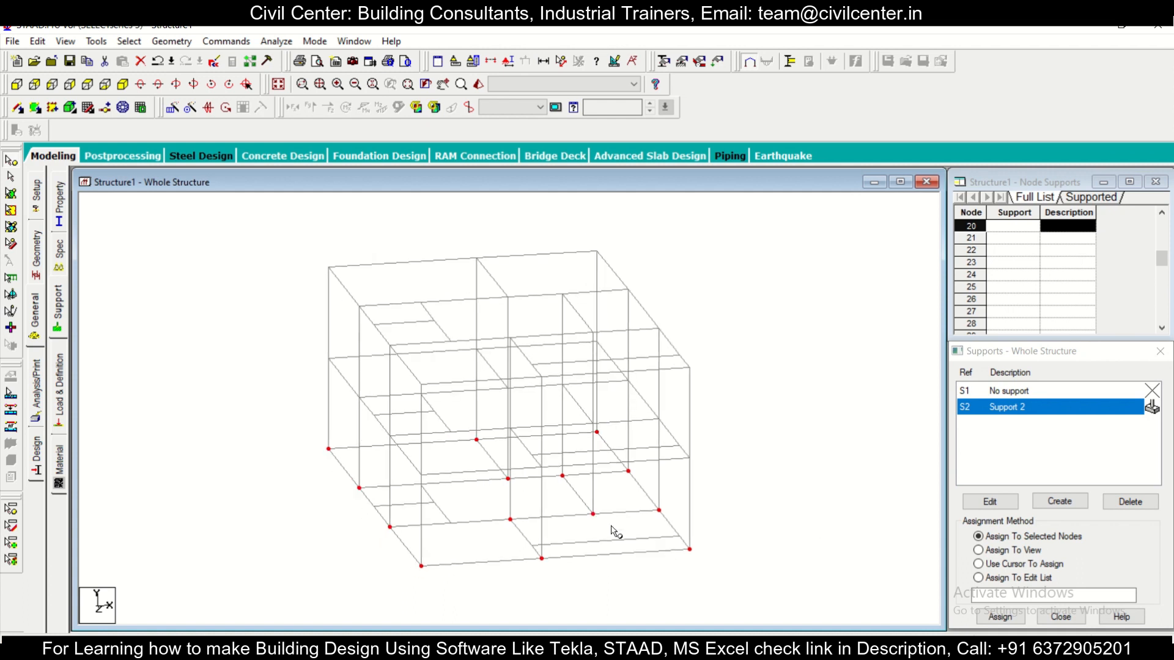
pyautogui.click(1000, 616)
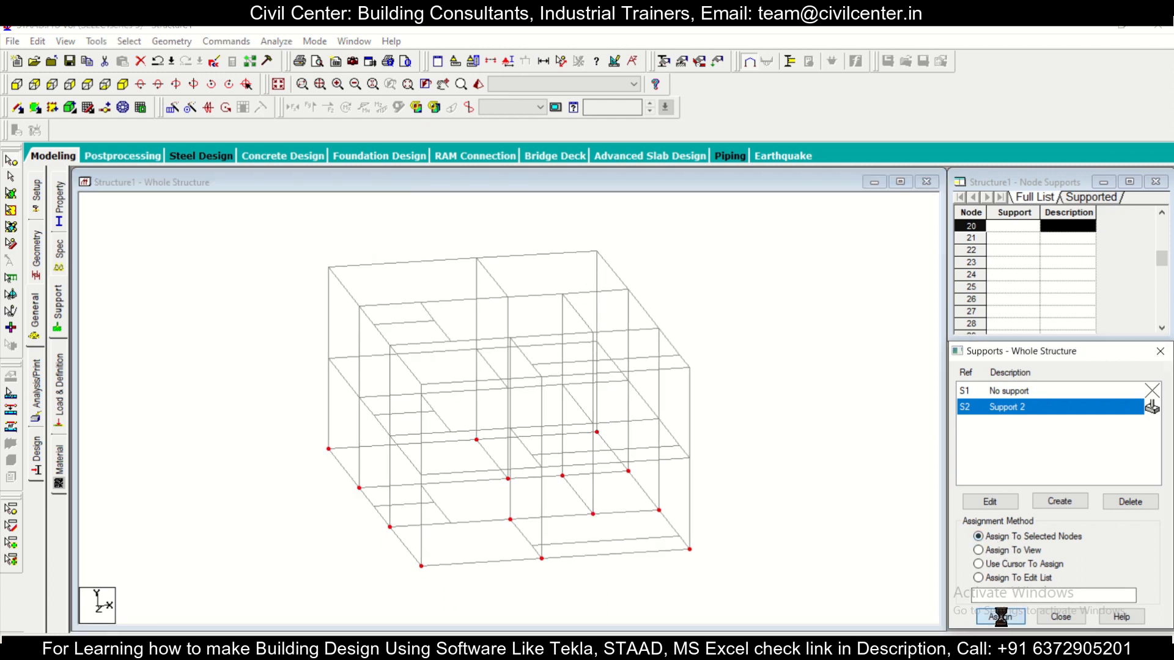
pyautogui.click(1044, 527)
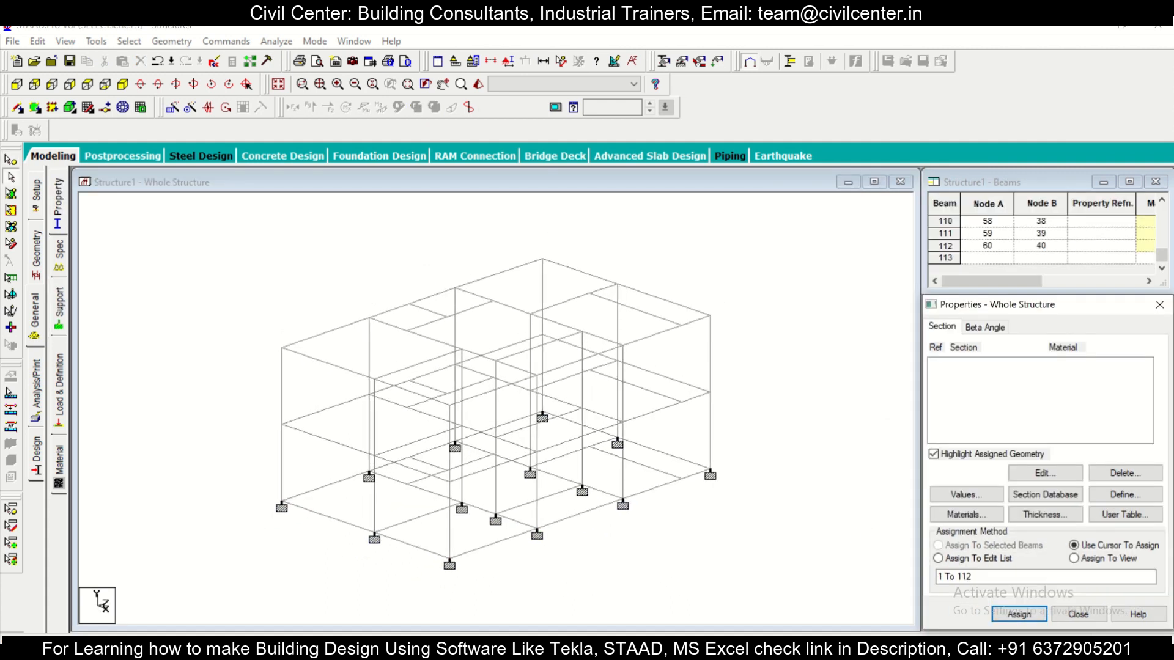
# Step: Define a rectangular concrete section with YD 0.3 m and ZD 0.25 m
pyautogui.click(59, 206)
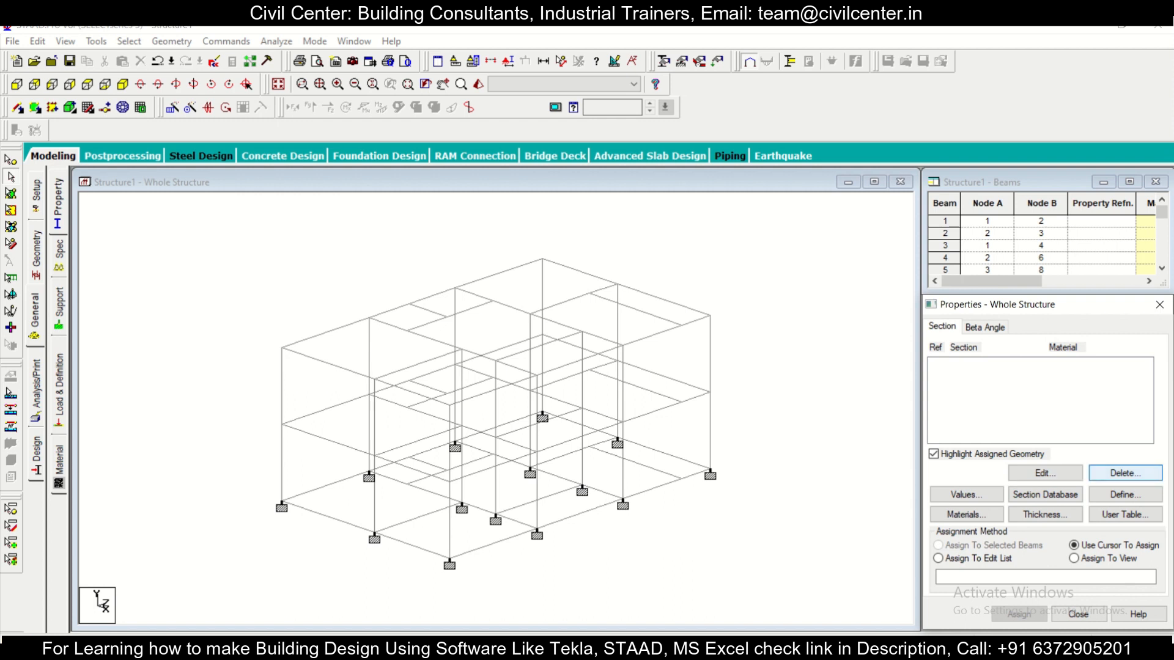
pyautogui.click(1125, 494)
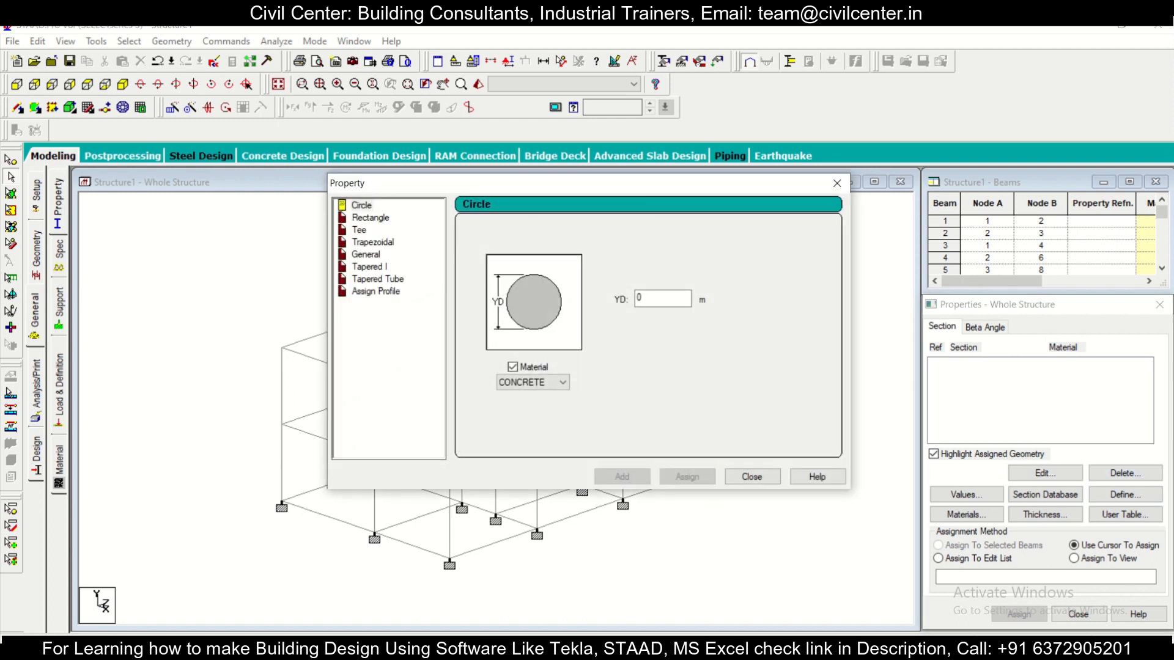
pyautogui.click(370, 218)
pyautogui.moveTo(428, 182); pyautogui.dragTo(598, 165)
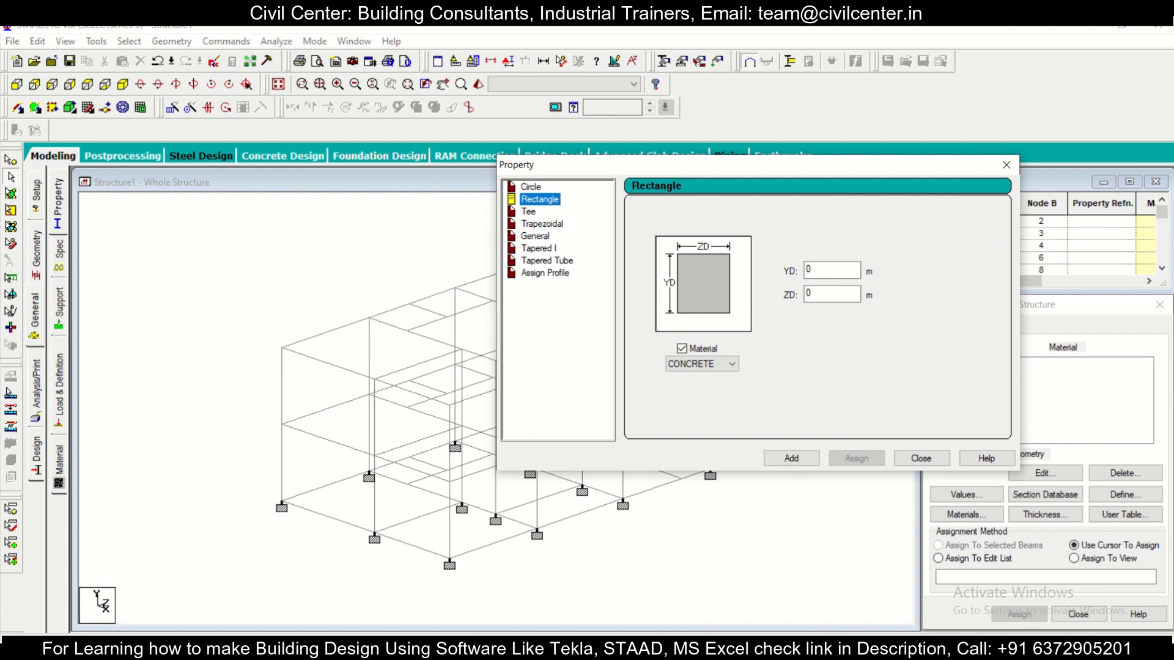
pyautogui.doubleClick(816, 294)
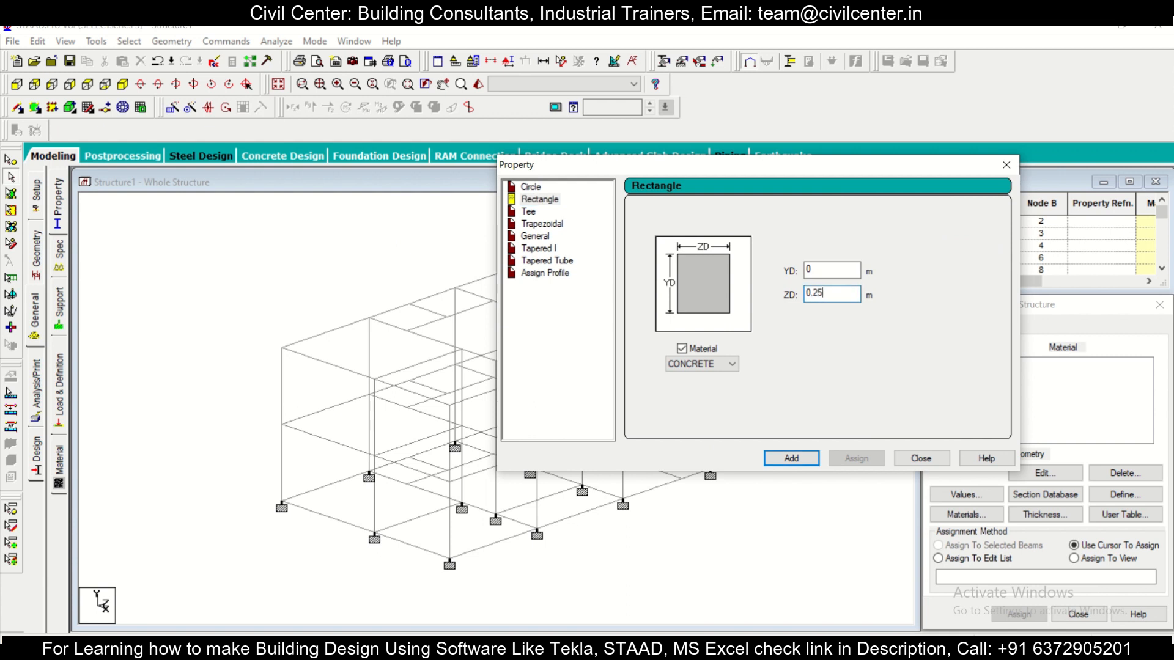
pyautogui.doubleClick(815, 269)
pyautogui.click(791, 459)
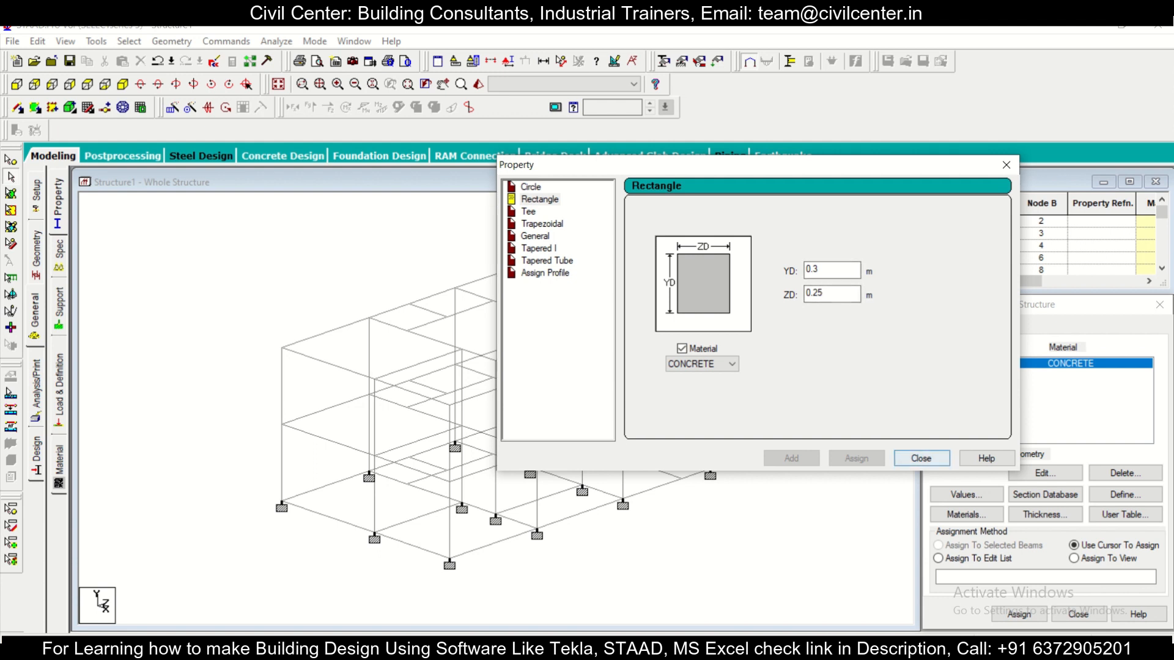
# Step: Add a second rectangular concrete section with YD 0.3 m and ZD 0.25 m and finish defining sections
pyautogui.click(824, 270)
pyautogui.press('BackSpace')
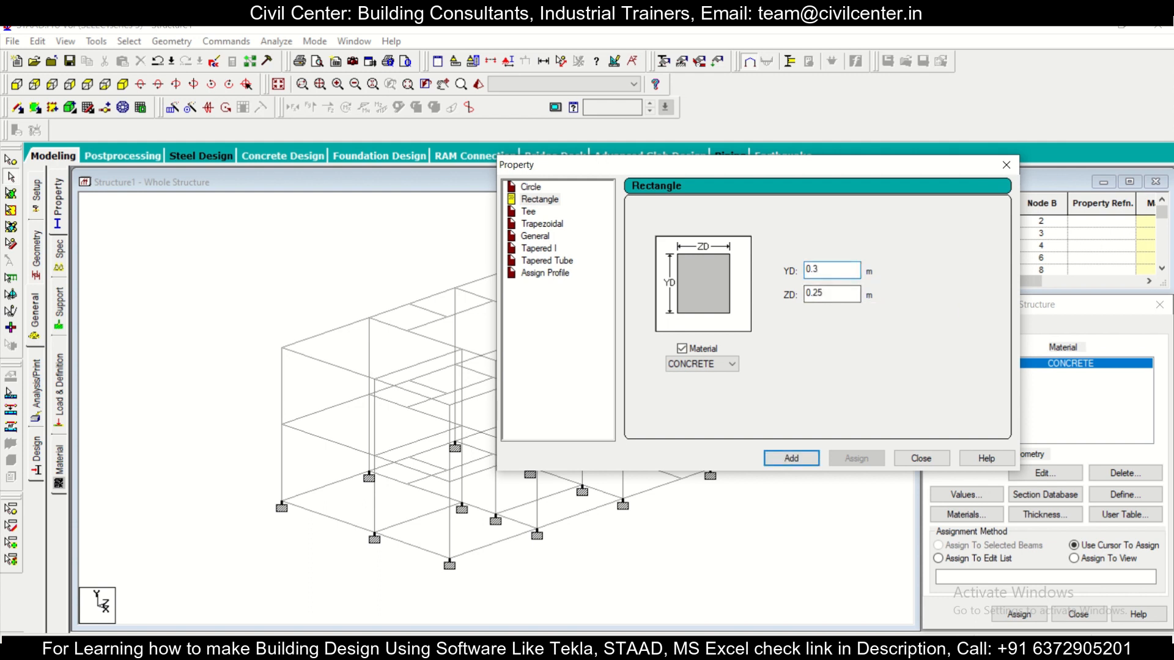
pyautogui.click(791, 458)
pyautogui.moveTo(764, 165); pyautogui.dragTo(538, 160)
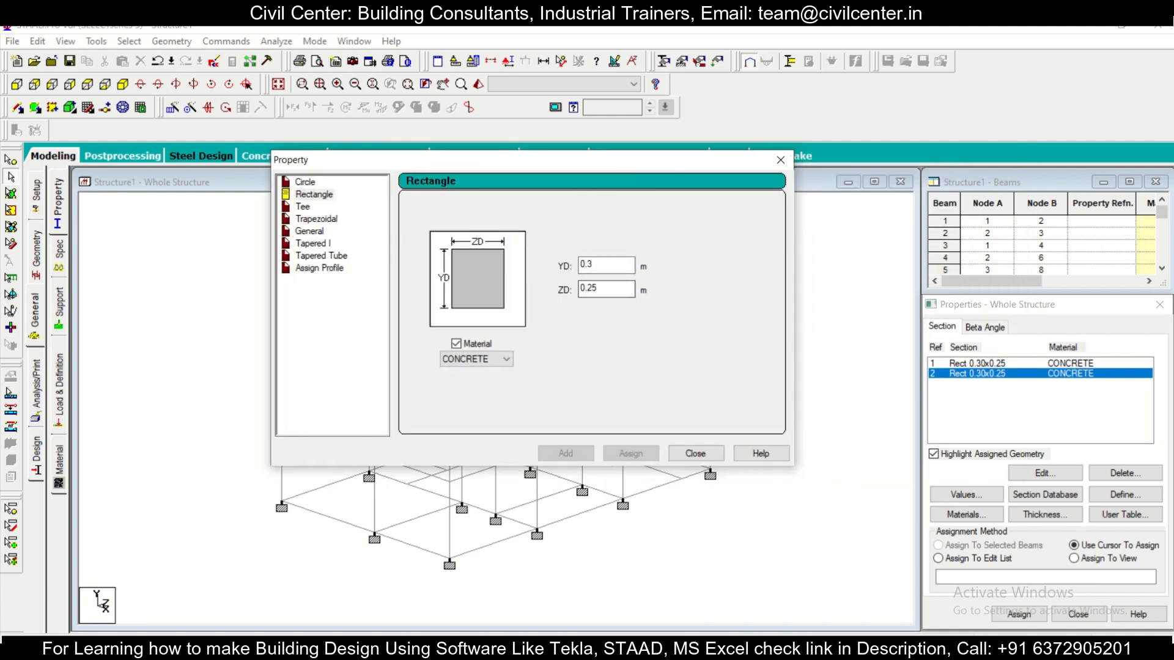
pyautogui.click(696, 453)
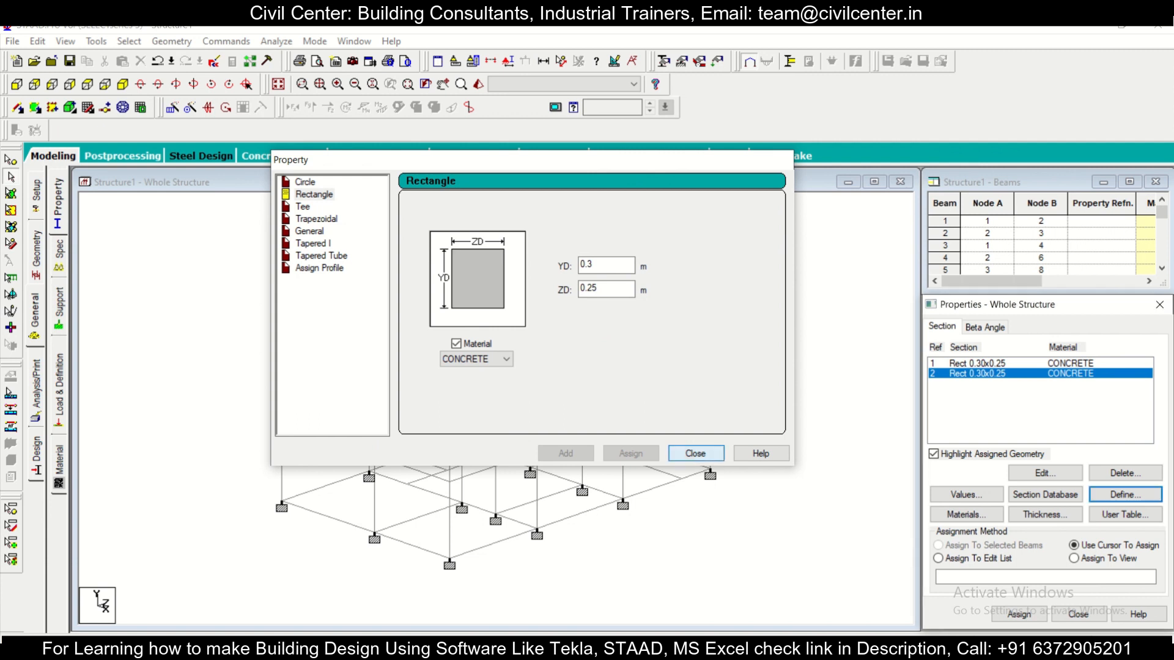
# Step: Assign the first Rect 0.30x0.25 concrete section to all horizontal beams on the three levels
pyautogui.click(977, 364)
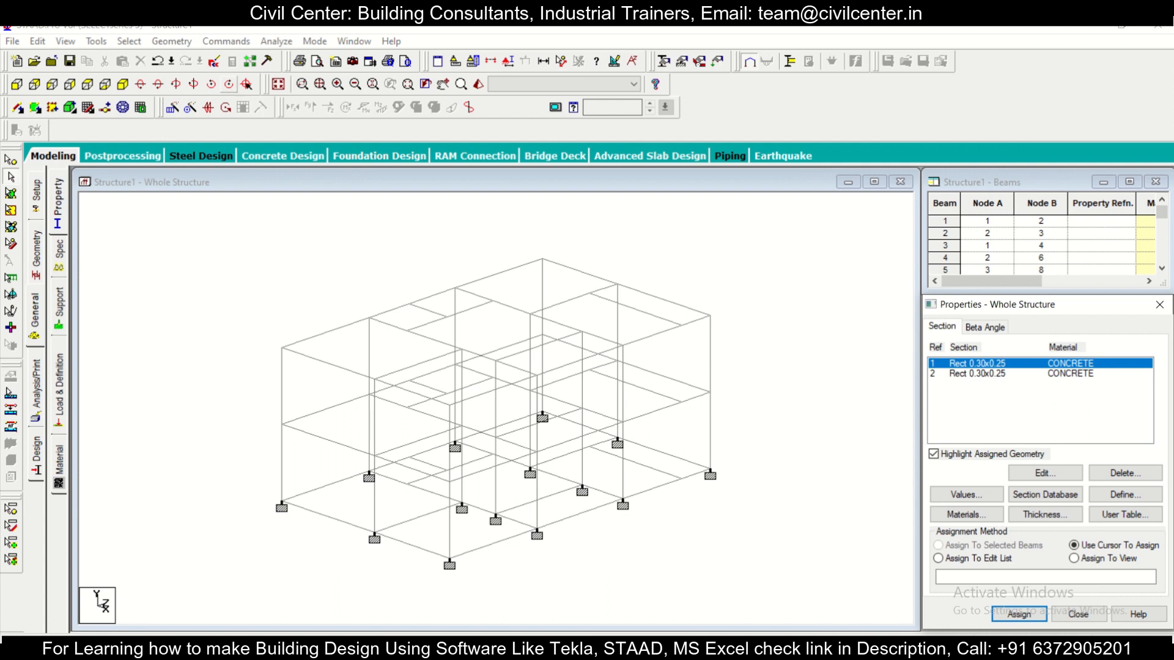
pyautogui.click(129, 41)
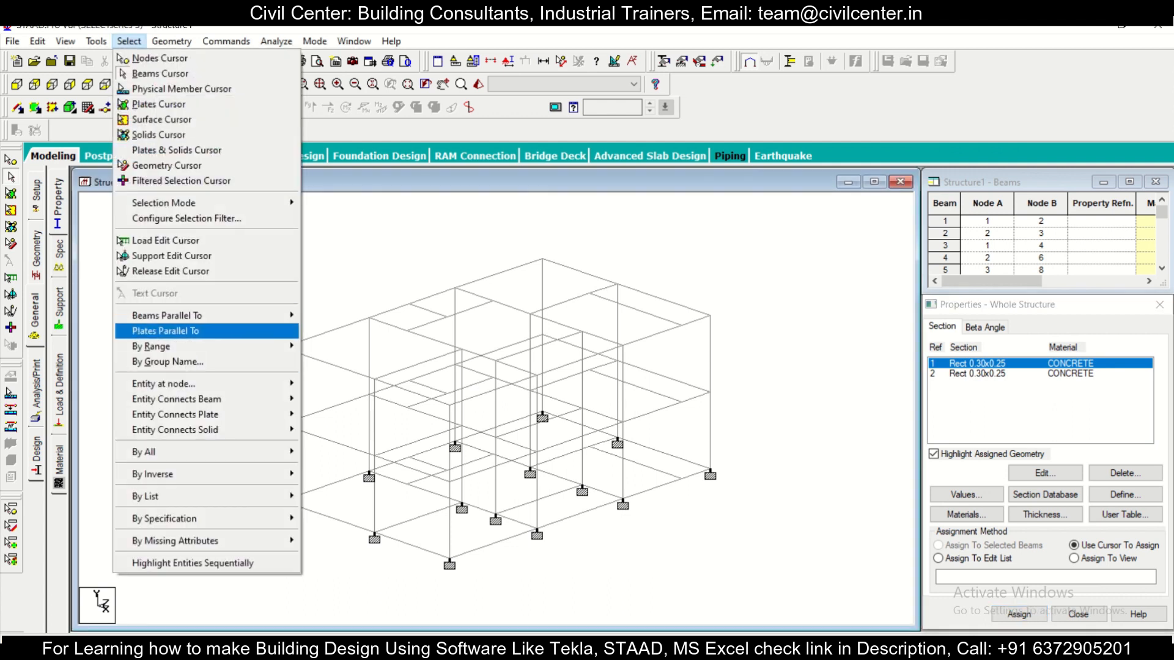
pyautogui.moveTo(202, 315)
pyautogui.click(324, 331)
pyautogui.click(17, 83)
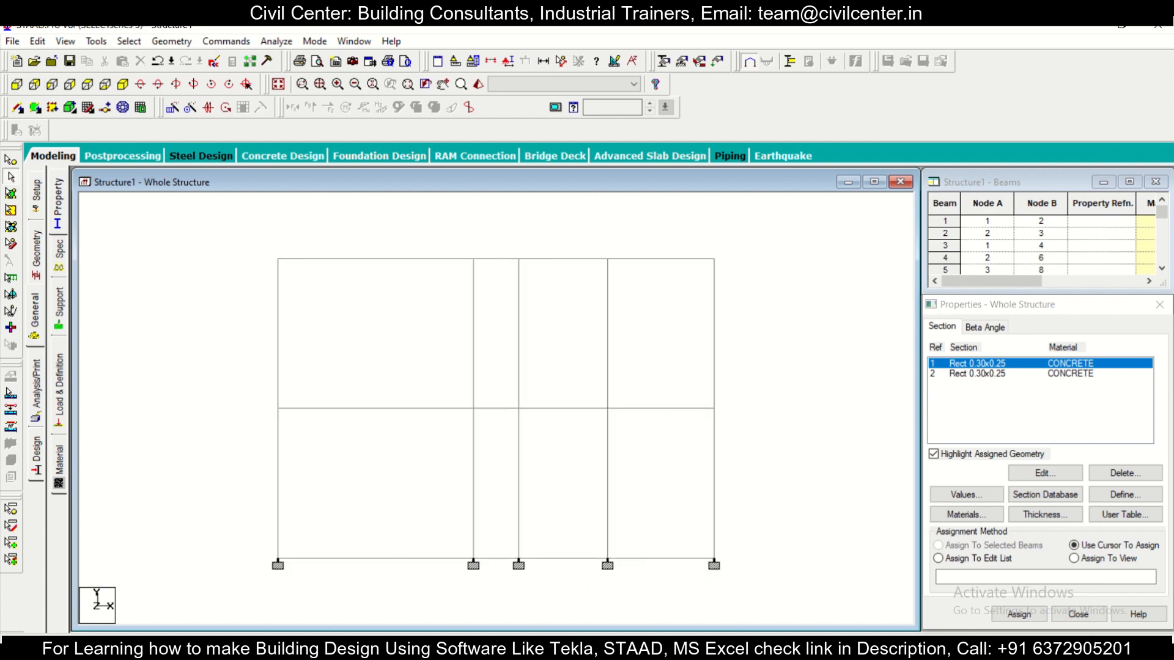
pyautogui.moveTo(232, 241); pyautogui.dragTo(755, 275)
pyautogui.keyDown('ctrl'); pyautogui.moveTo(231, 392); pyautogui.dragTo(755, 427); pyautogui.keyUp('ctrl')
pyautogui.keyDown('ctrl'); pyautogui.moveTo(213, 537); pyautogui.dragTo(755, 578); pyautogui.keyUp('ctrl')
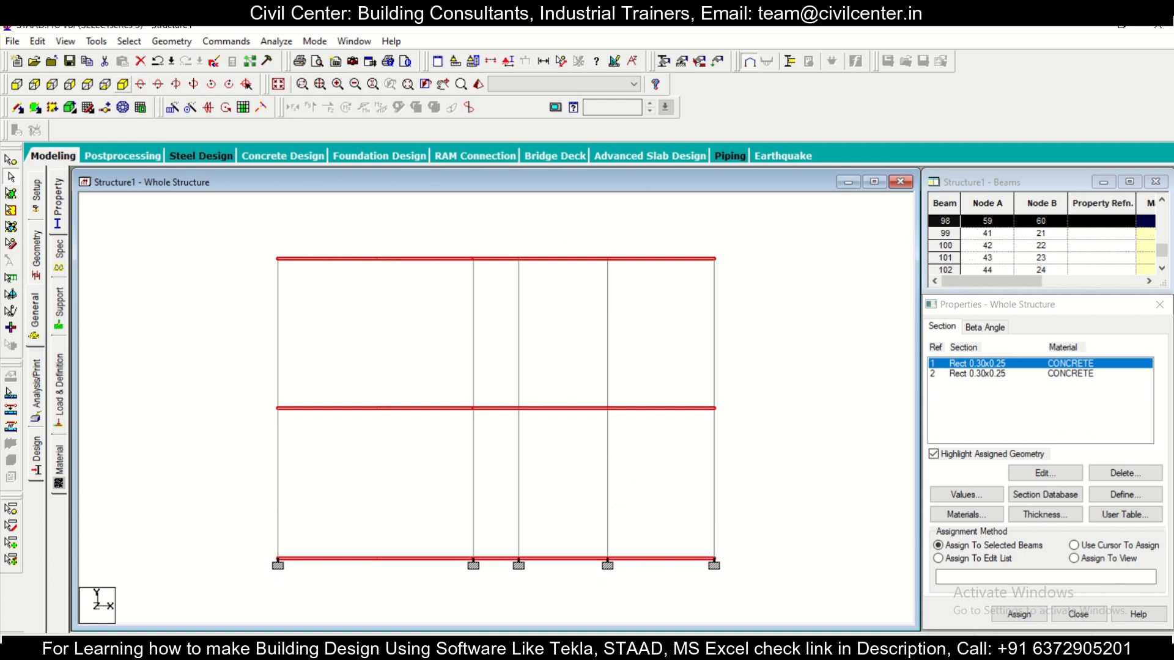
pyautogui.click(123, 83)
pyautogui.scroll(1, 496, 408)
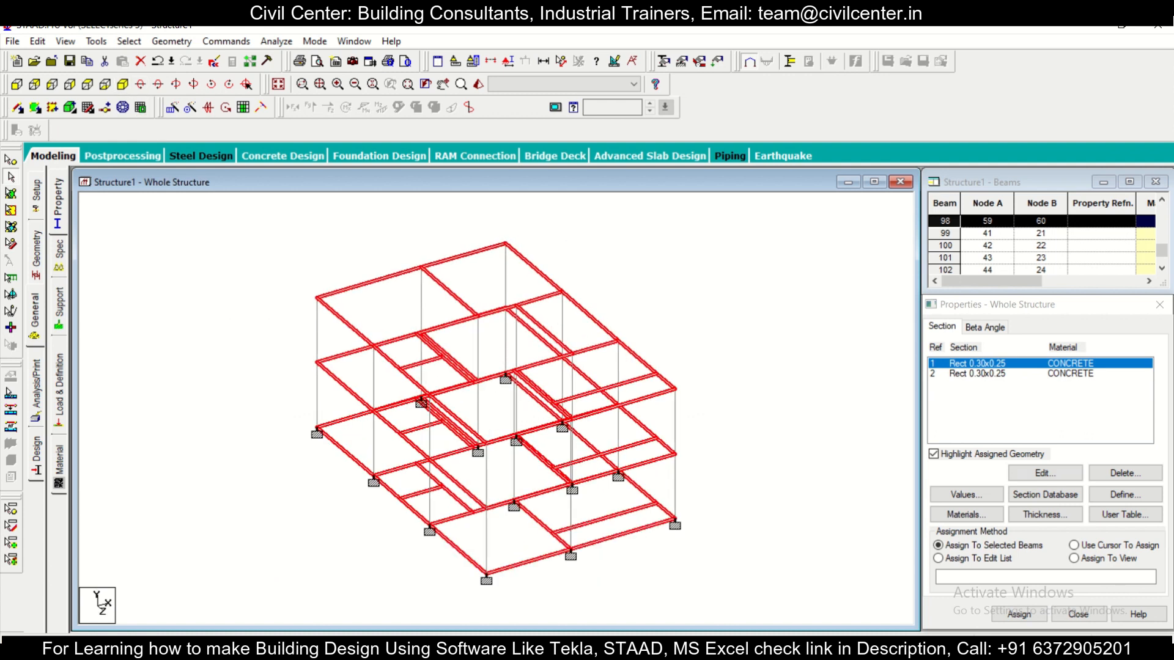
pyautogui.click(1020, 614)
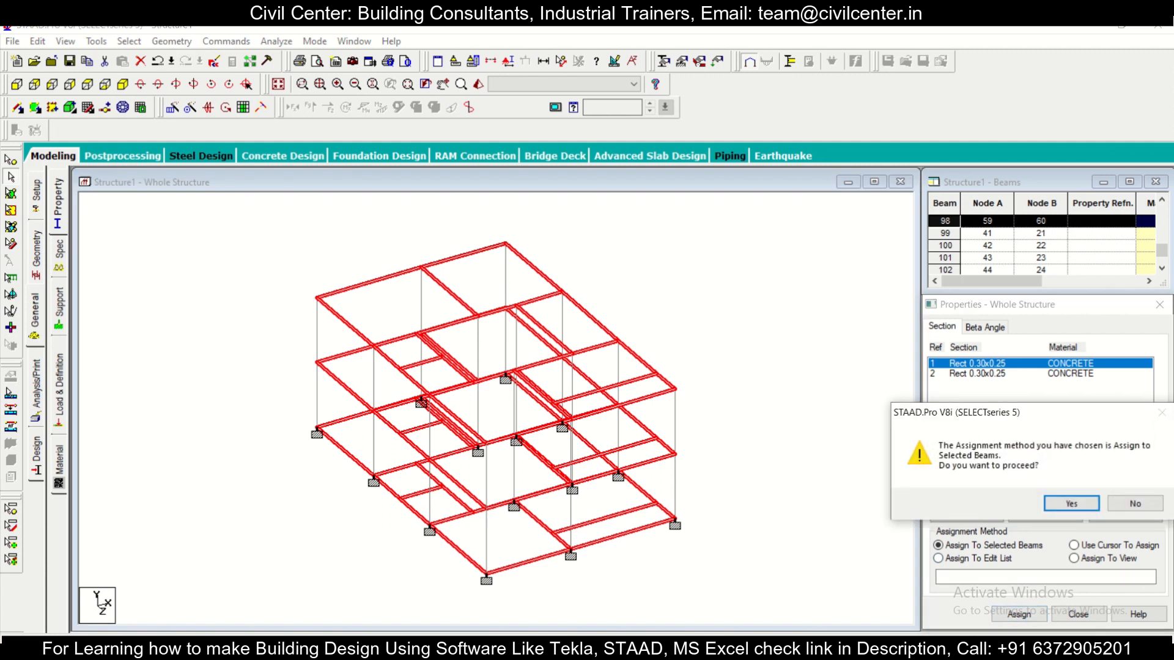
pyautogui.click(1071, 503)
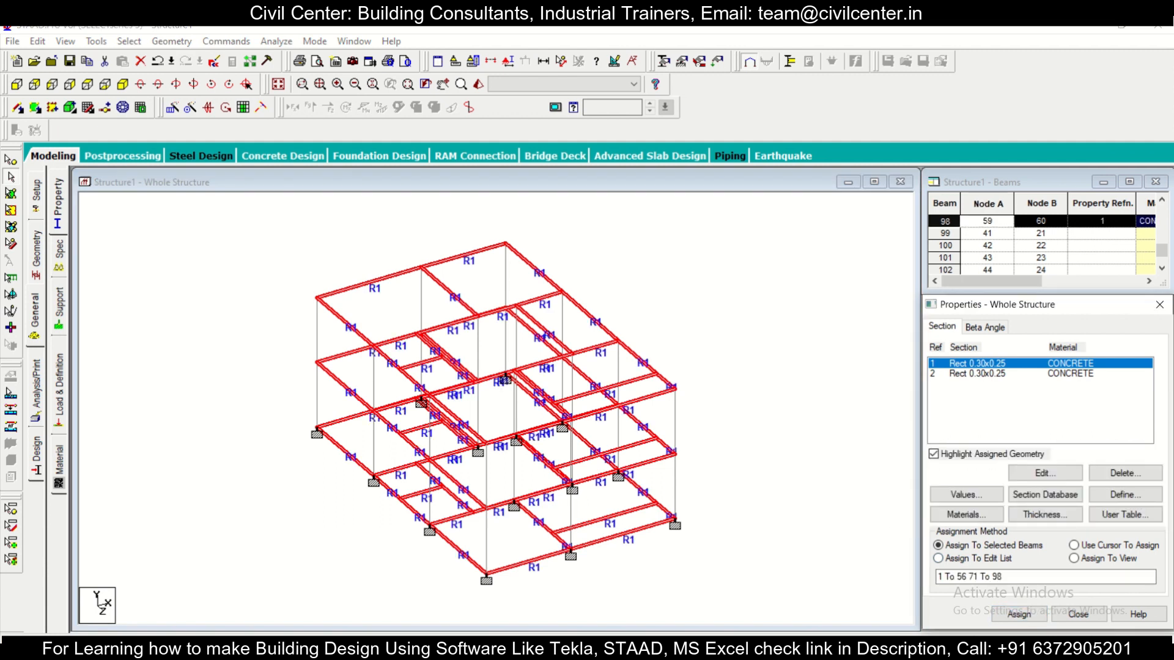
# Step: Assign the second Rect 0.30x0.25 concrete section to all columns, selecting the members parallel to Y, and clear the selection
pyautogui.click(977, 374)
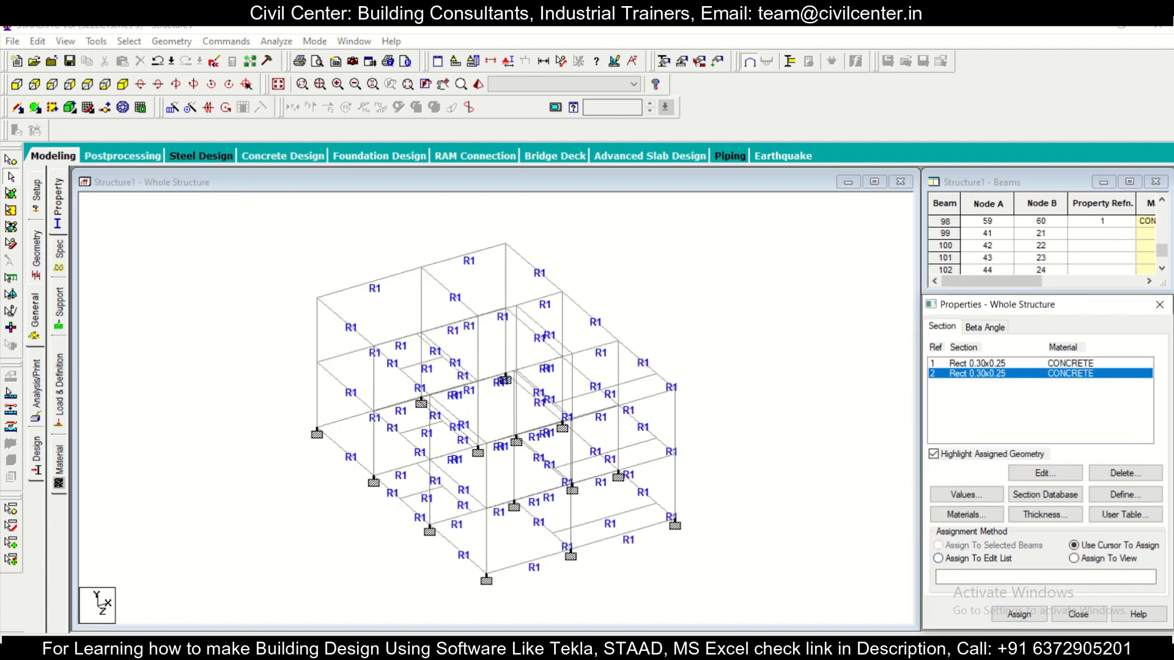
pyautogui.click(129, 41)
pyautogui.moveTo(269, 315)
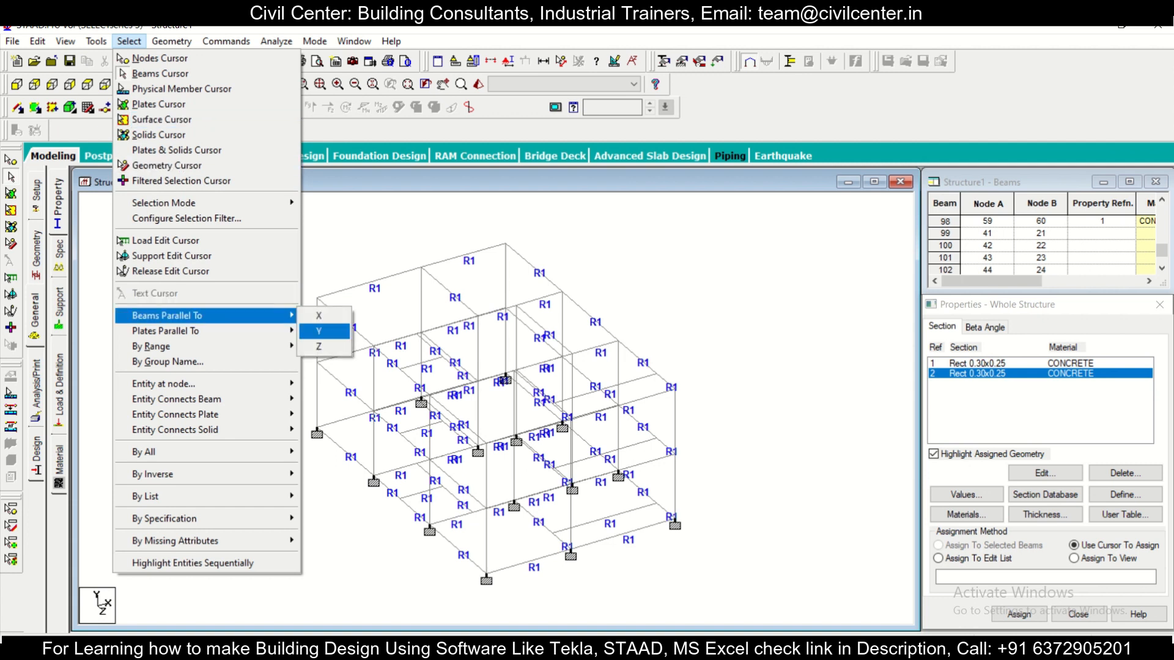
pyautogui.click(321, 331)
pyautogui.click(1018, 614)
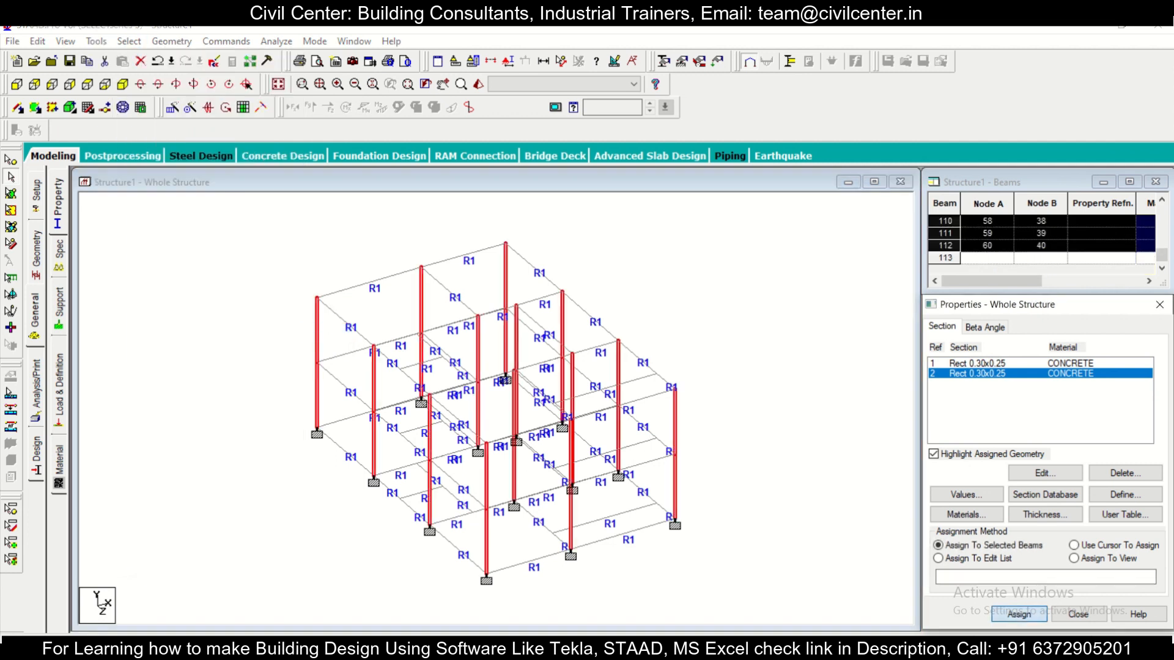
pyautogui.press('Return')
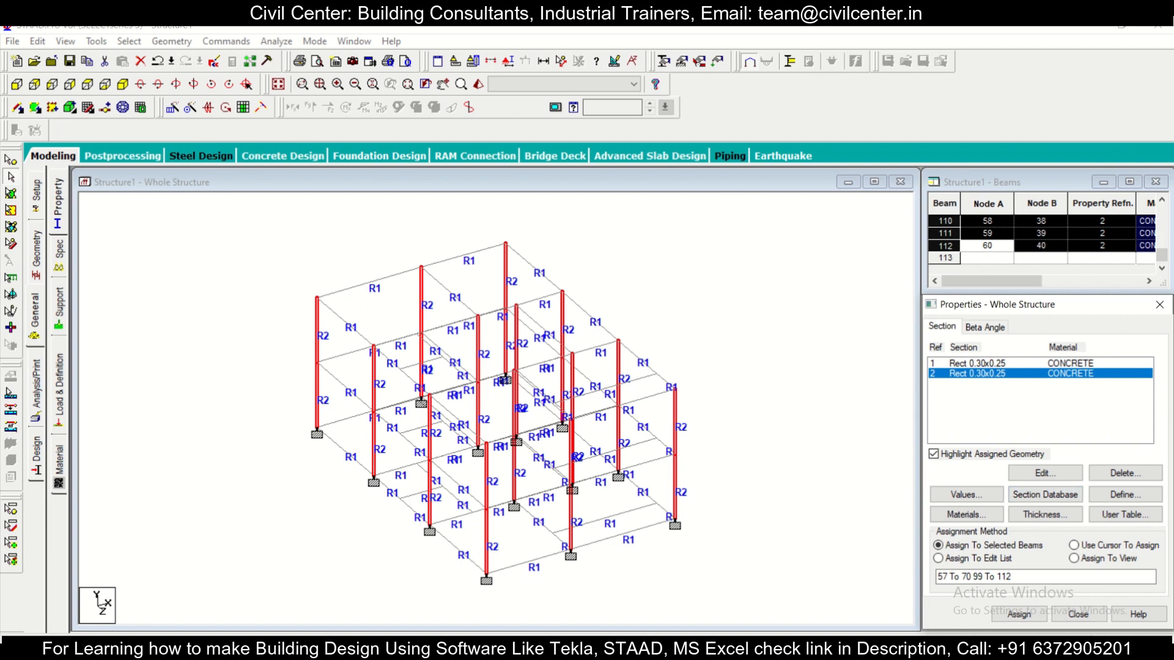
pyautogui.click(767, 354)
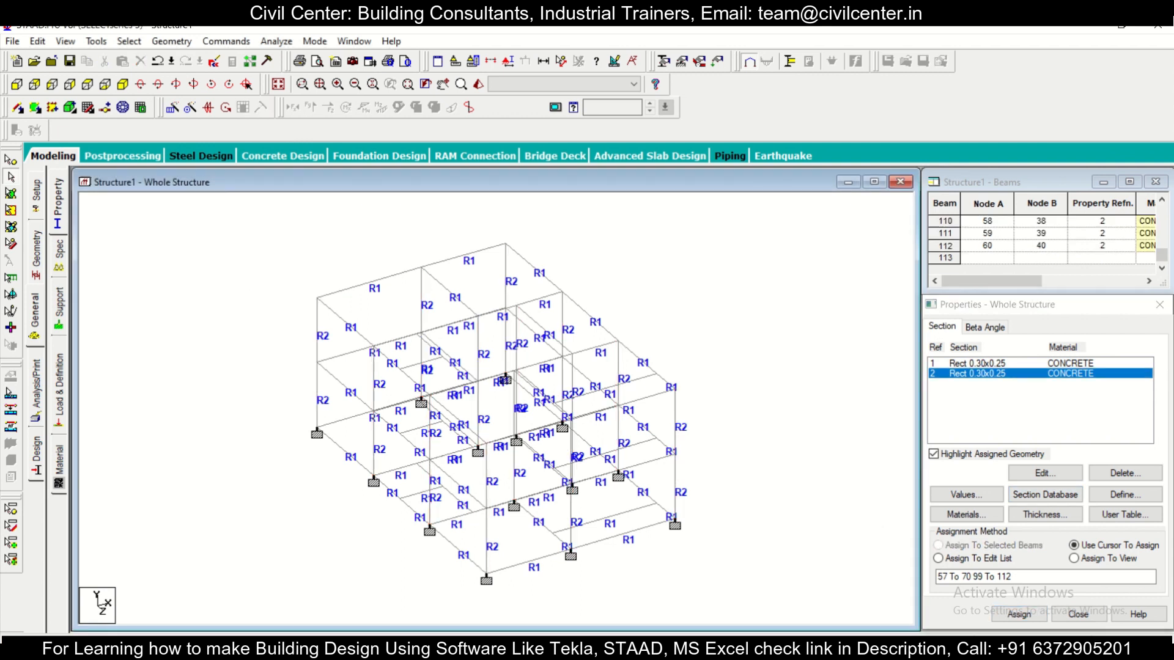
# Step: Examine the whole frame from several angles to check the section assignments on its beams and columns
pyautogui.press('Left')
pyautogui.press('Left')
pyautogui.press('Right')
pyautogui.press('Right')
pyautogui.press('Right')
pyautogui.press('Right')
pyautogui.press('Right')
pyautogui.press('Right')
pyautogui.press('Right')
pyautogui.press('Right')
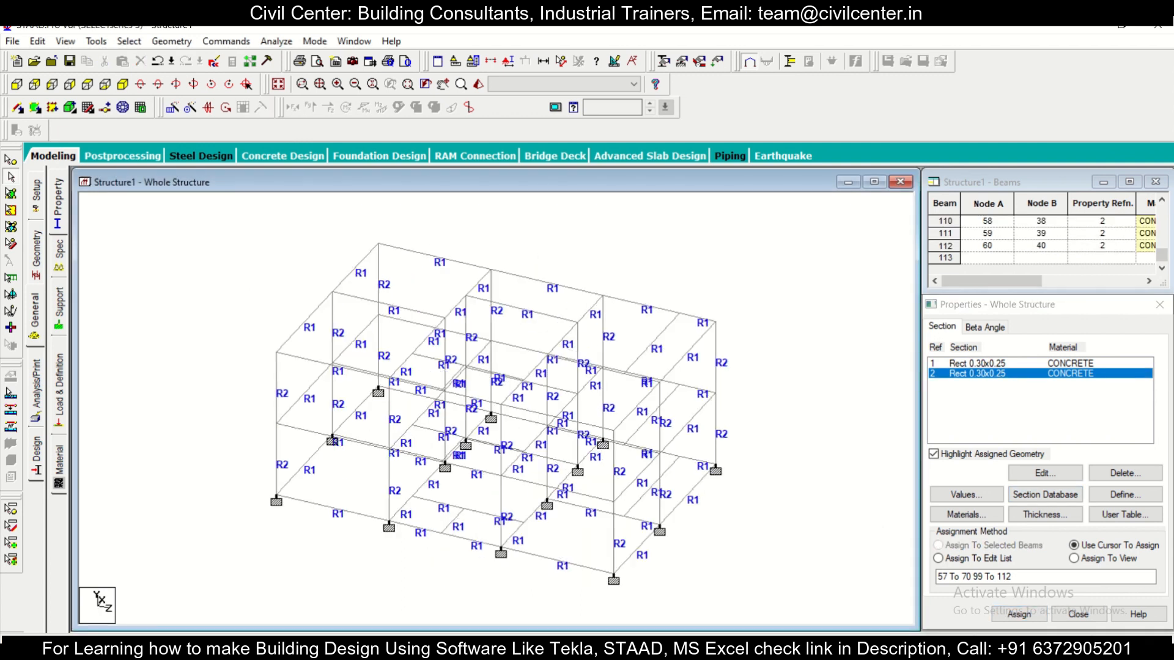
pyautogui.press('Left')
pyautogui.press('Left')
pyautogui.press('Left')
pyautogui.press('Left')
pyautogui.press('Left')
pyautogui.press('Left')
pyautogui.press('Left')
pyautogui.press('Left')
pyautogui.press('Left')
pyautogui.press('Left')
pyautogui.press('Left')
pyautogui.press('Left')
pyautogui.press('Left')
pyautogui.press('Left')
pyautogui.press('Left')
pyautogui.press('Left')
pyautogui.press('Left')
pyautogui.press('Left')
pyautogui.press('Left')
pyautogui.press('Left')
pyautogui.press('Left')
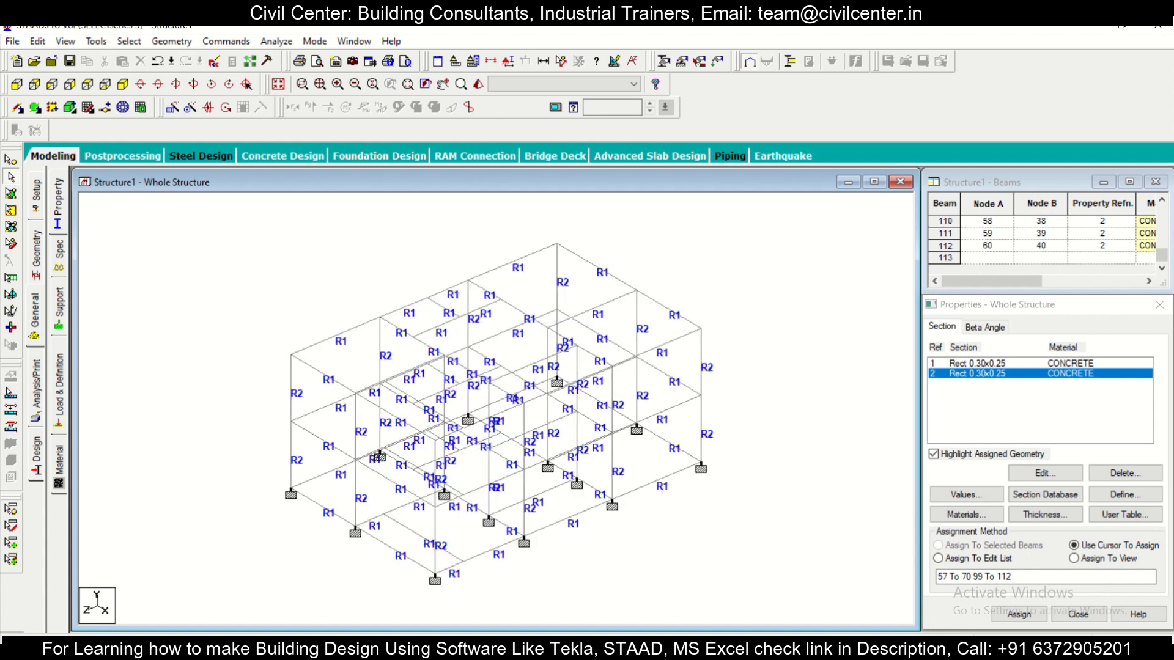
pyautogui.press('Left')
pyautogui.press('Left')
pyautogui.press('Left')
pyautogui.press('Left')
pyautogui.press('Left')
pyautogui.press('Left')
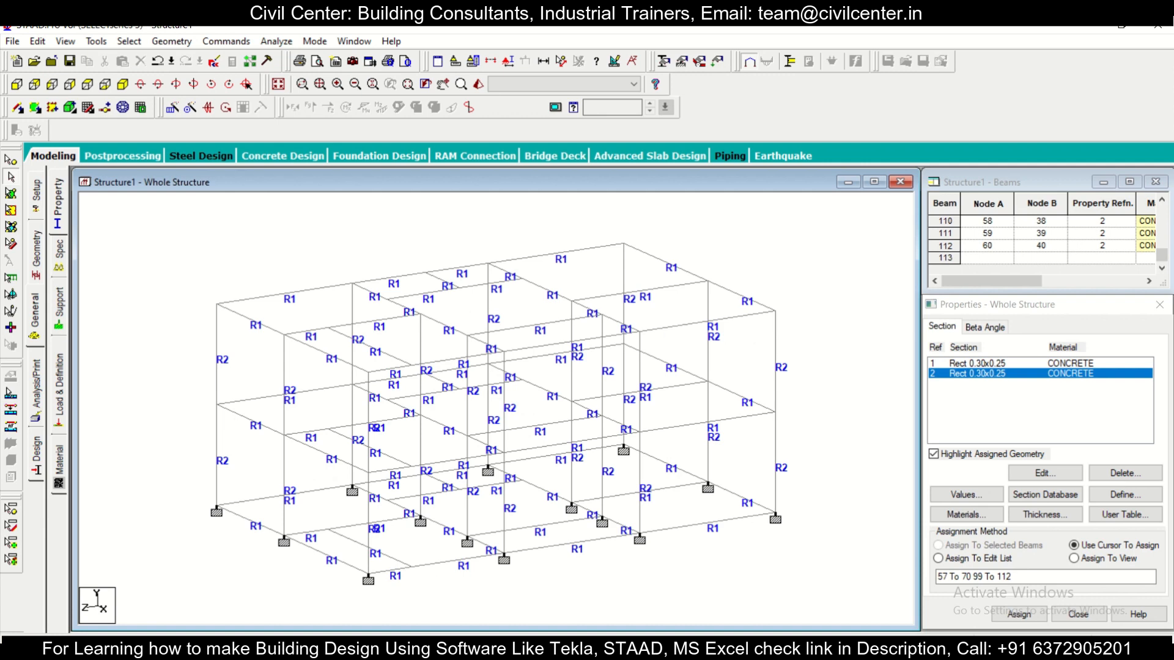
# Step: Open the load and definition settings for the structure
pyautogui.click(59, 390)
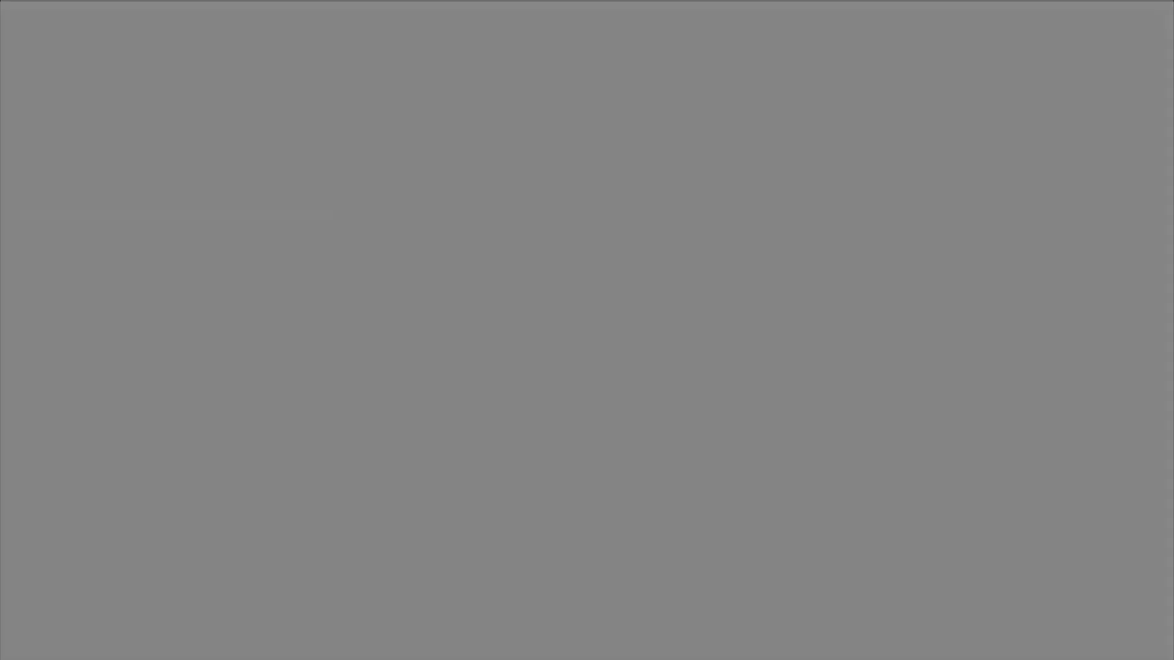